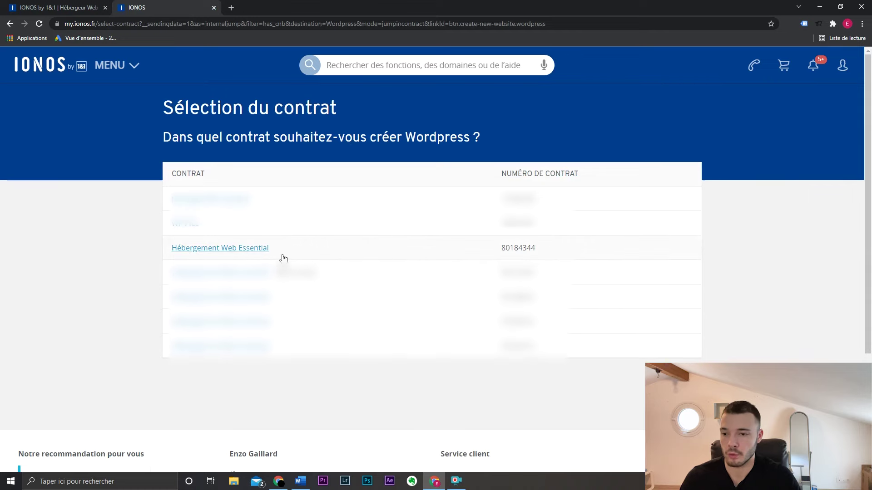
# - Start a WordPress site on the Hébergement Web Essential contract titled 'Site de test'
pyautogui.click(259, 249)
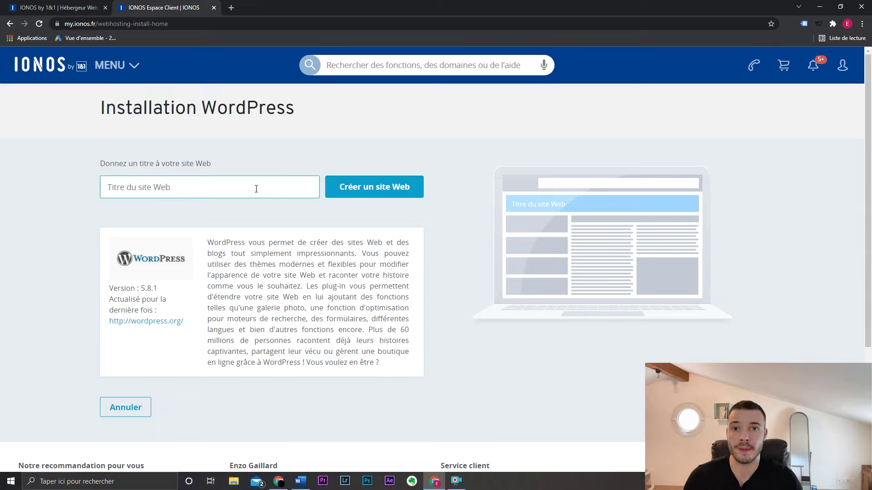
pyautogui.click(274, 188)
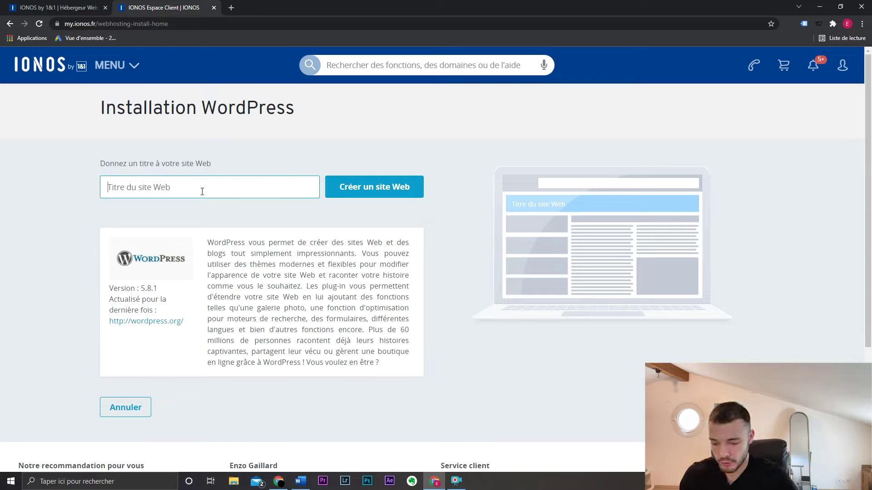
pyautogui.write('Site de test')
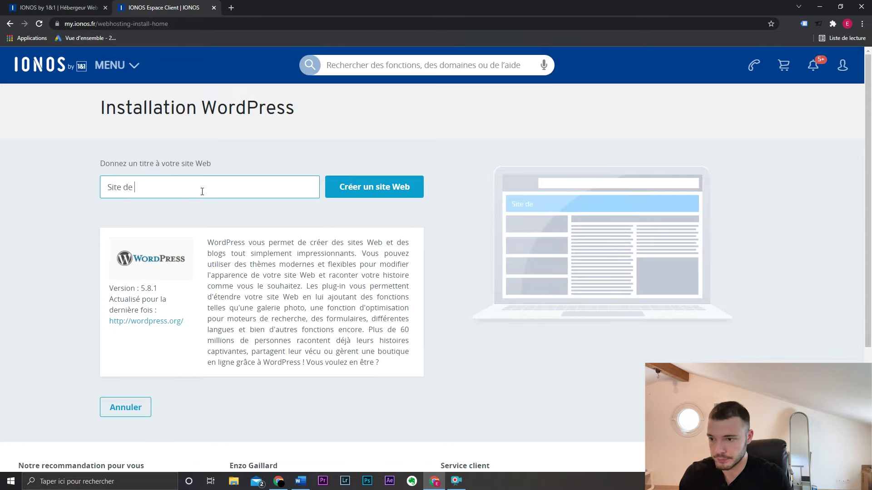
pyautogui.click(378, 189)
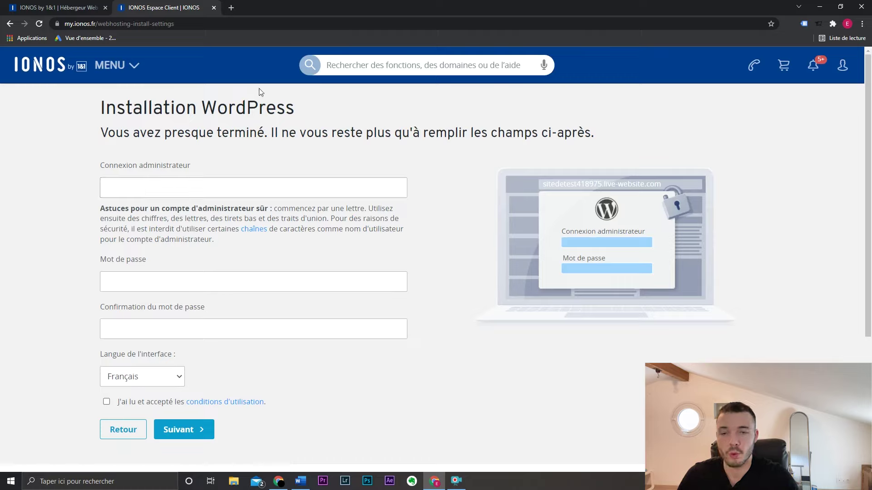
# - Enter the administrator login and password, accept the terms of use, and continue
pyautogui.click(238, 183)
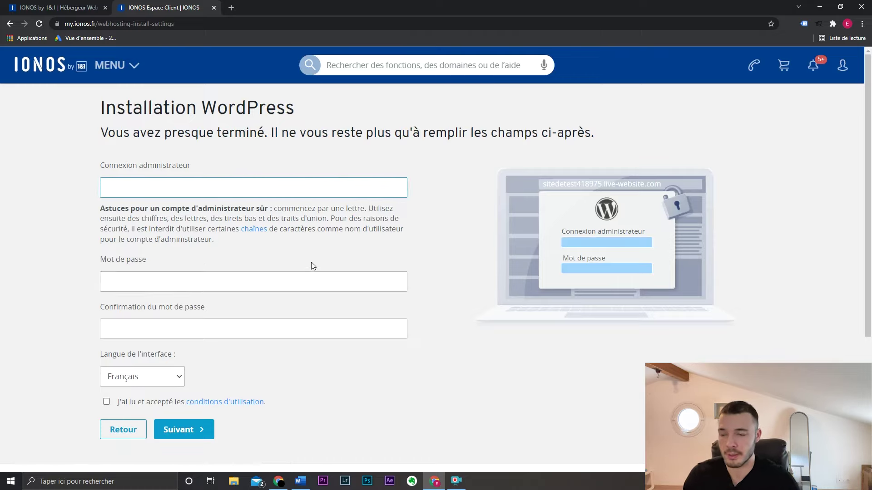
pyautogui.write('Ea')
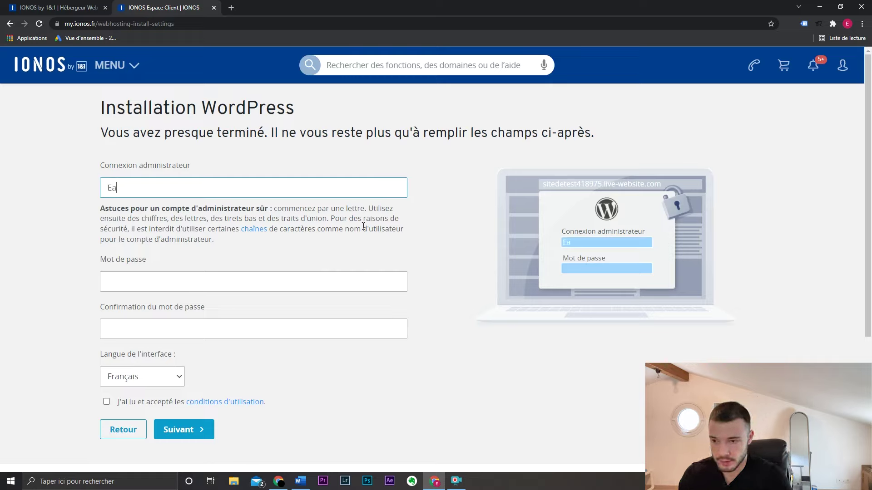
pyautogui.write('sywp22')
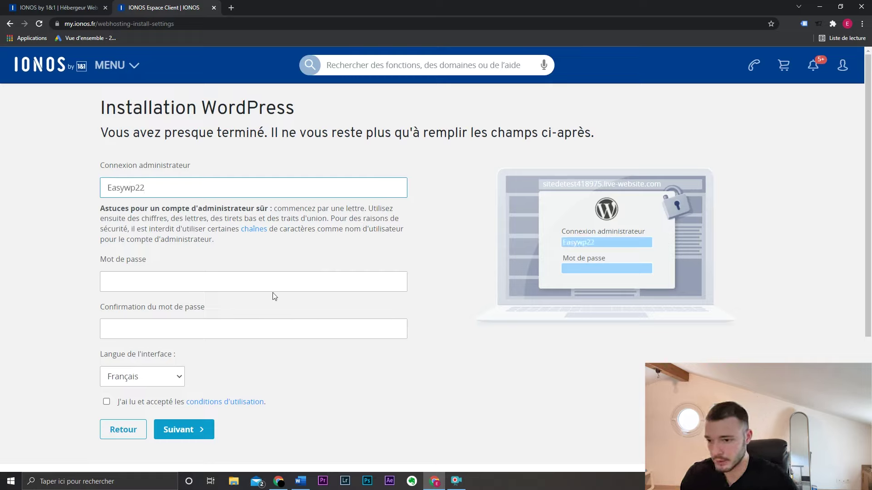
pyautogui.click(271, 285)
pyautogui.write('Ea')
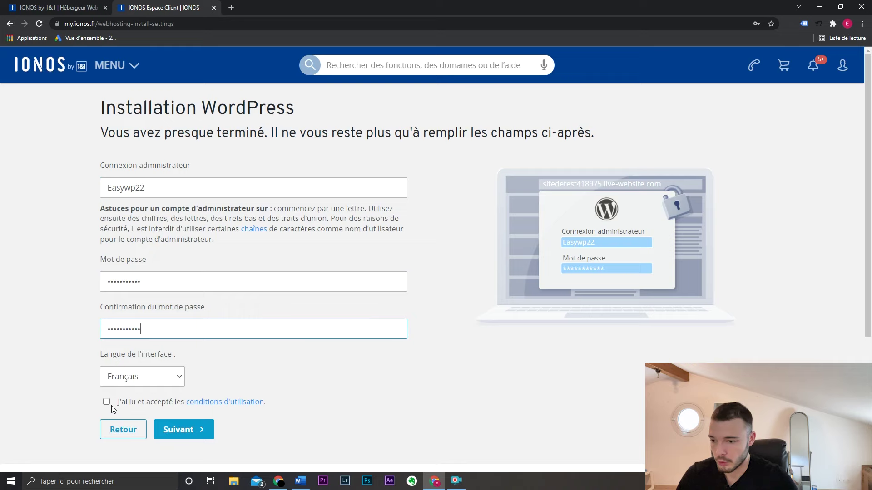
pyautogui.click(106, 402)
pyautogui.click(205, 421)
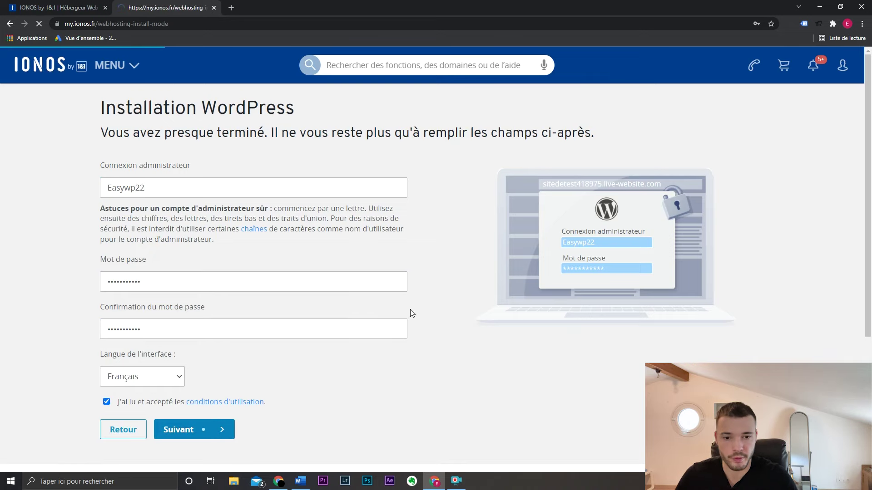
# - Choose classic self-managed WordPress and assign the domain test.easywordpress.fr
pyautogui.scroll(-1, 382, 298)
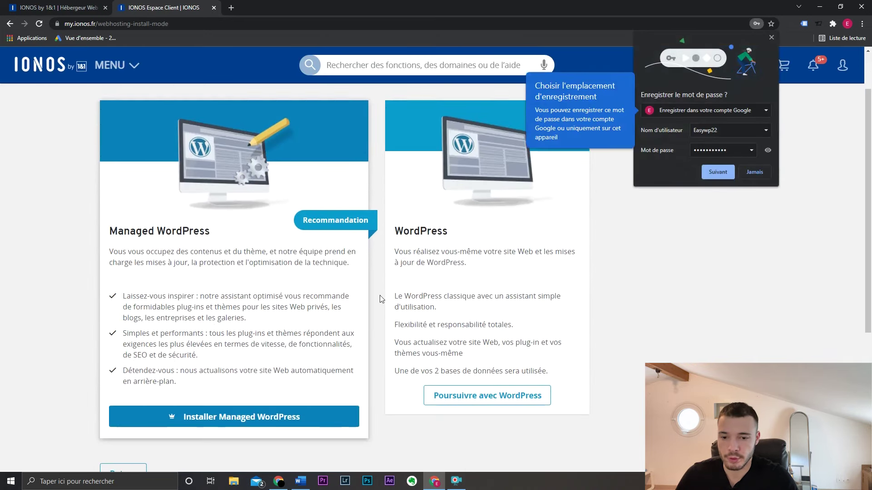
pyautogui.click(479, 255)
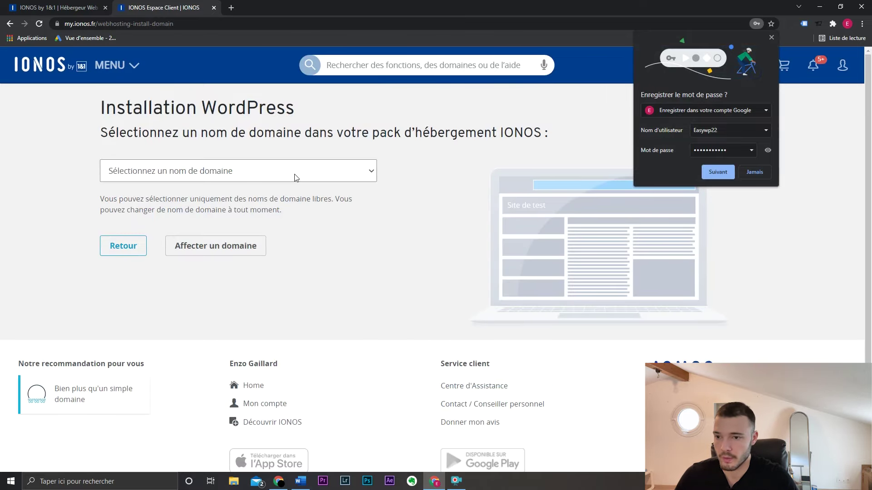
pyautogui.click(296, 176)
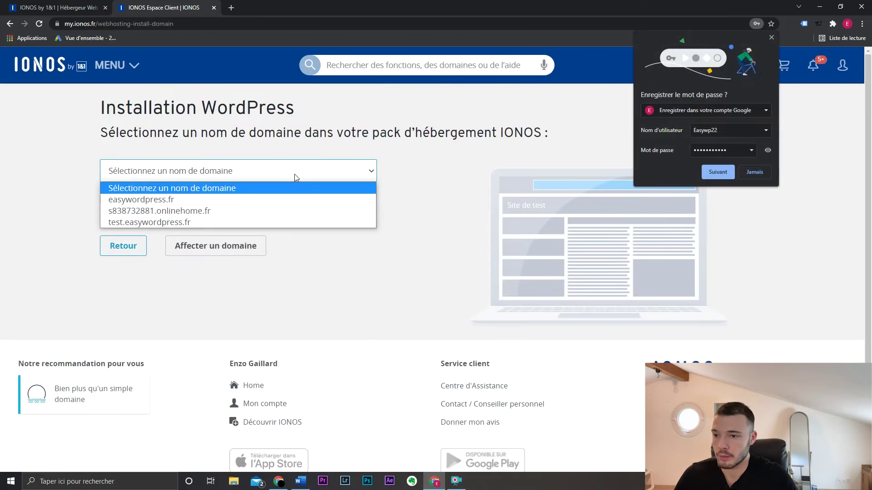
pyautogui.click(275, 223)
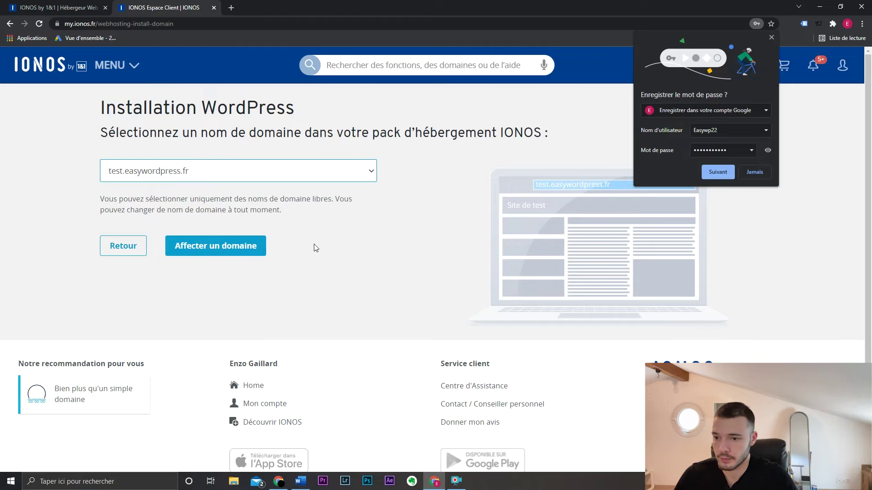
pyautogui.click(239, 248)
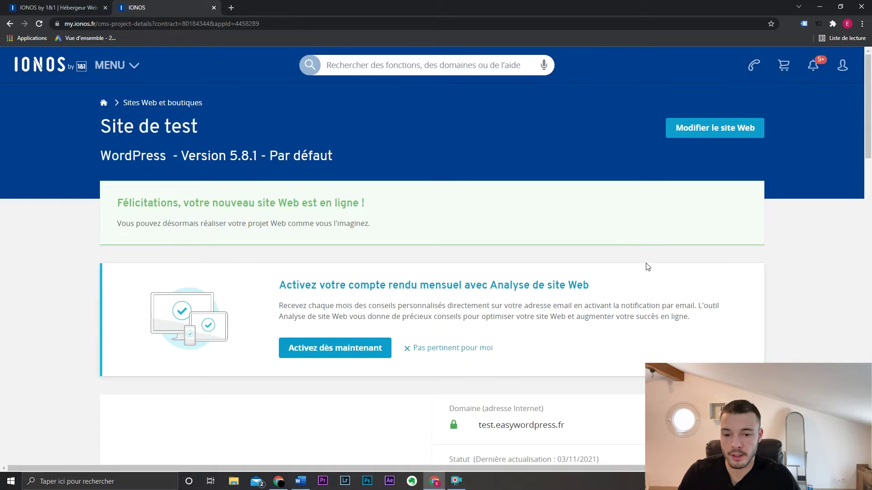
# - Open the Site de test WordPress login page in a new tab via 'Modifier le site Web'
pyautogui.scroll(-4, 670, 262)
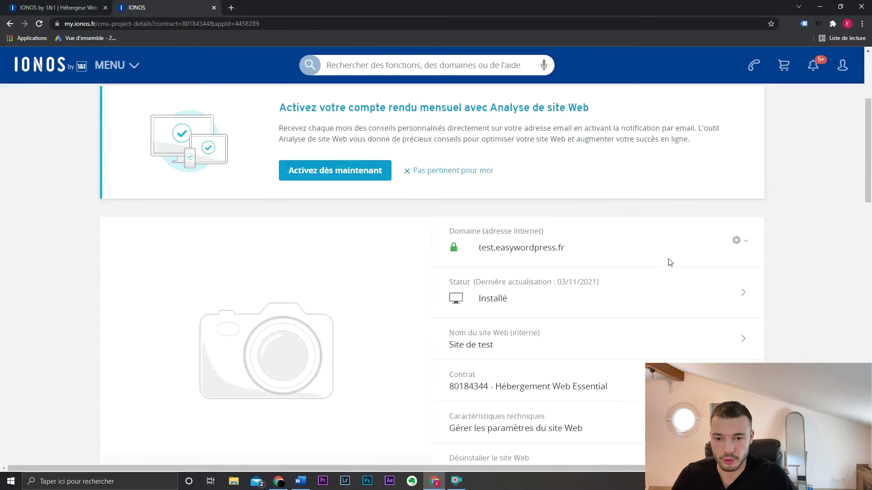
pyautogui.scroll(-3, 615, 271)
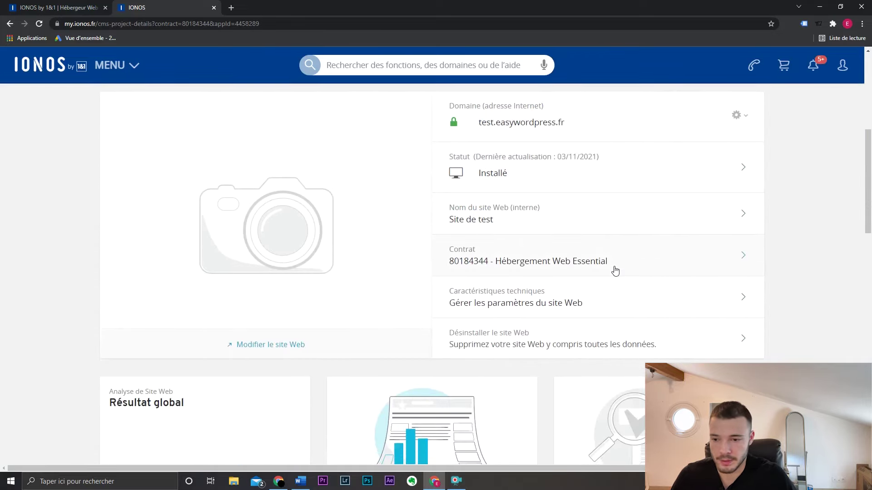
pyautogui.click(287, 349)
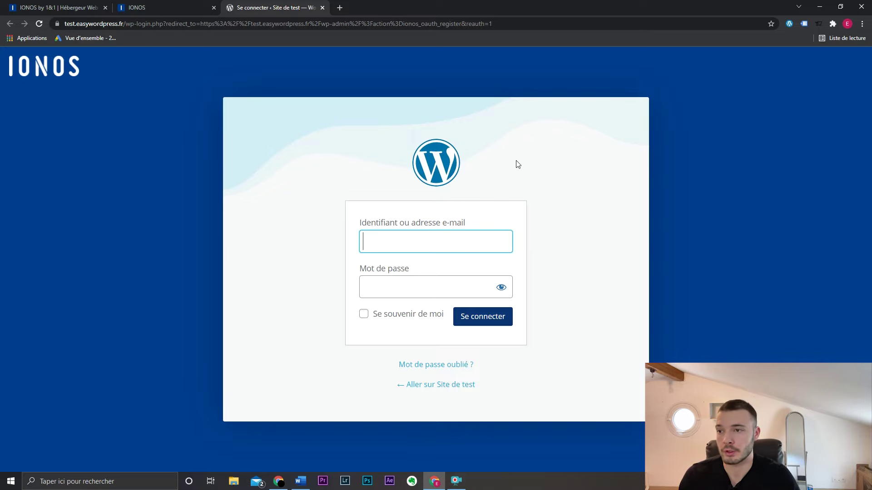
# - Log in to the Site de test admin with 'Se souvenir de moi' and skip the setup assistant
pyautogui.click(185, 4)
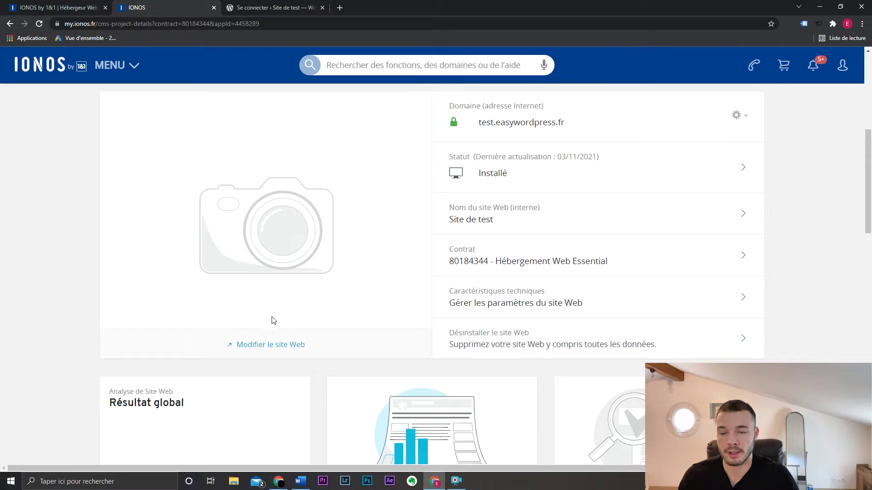
pyautogui.click(245, 10)
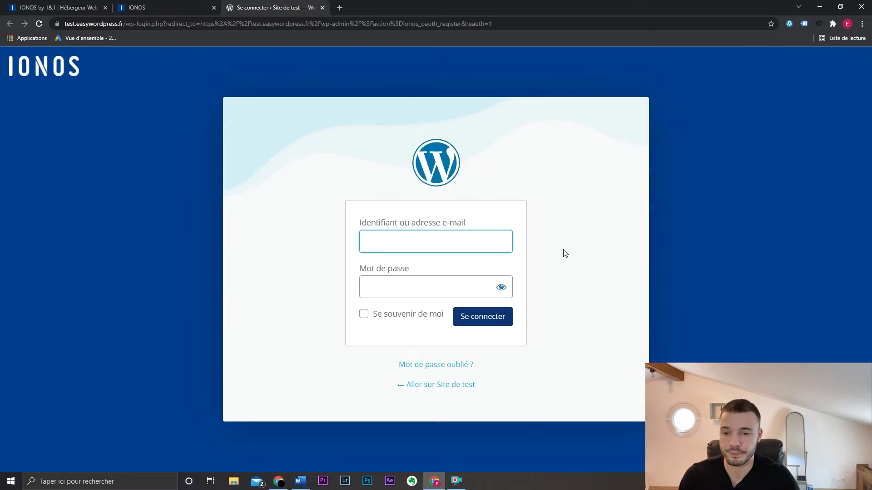
pyautogui.write('Easywp22')
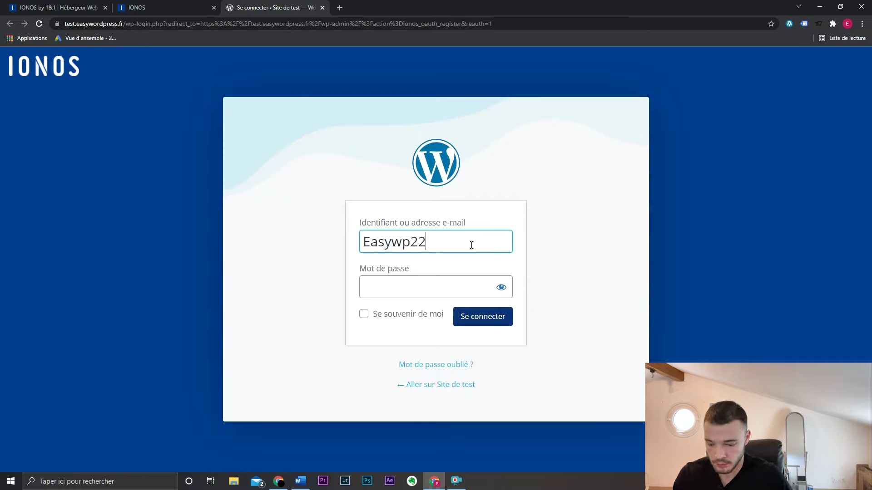
pyautogui.press('Tab')
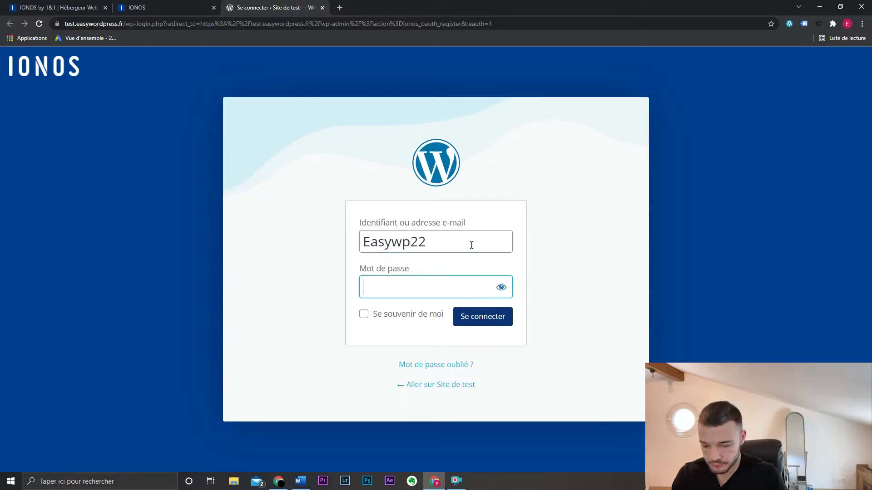
pyautogui.write('•••••••••••')
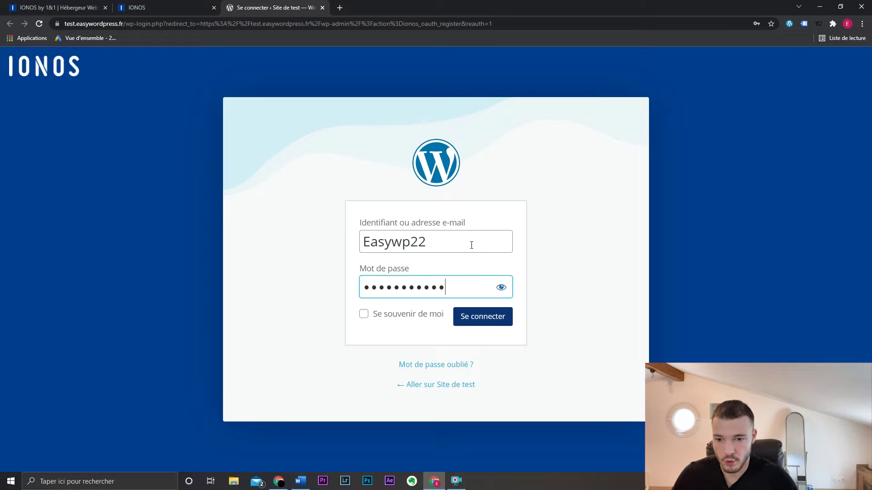
pyautogui.click(414, 315)
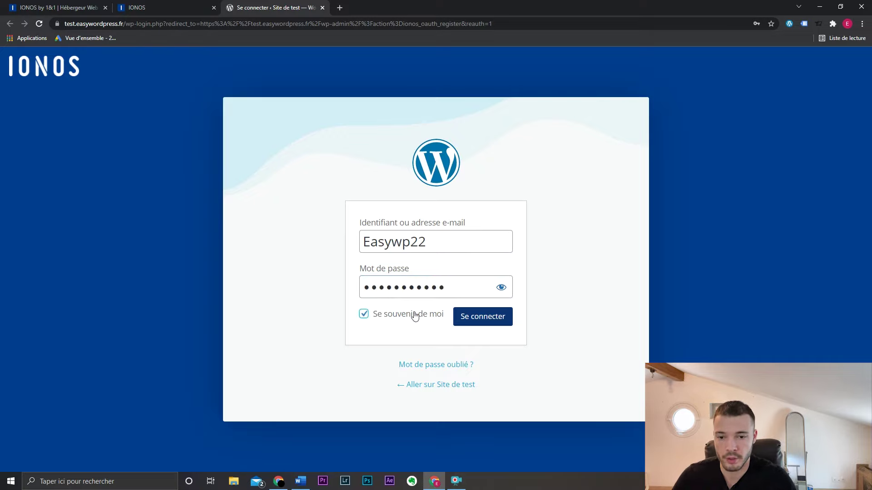
pyautogui.click(469, 321)
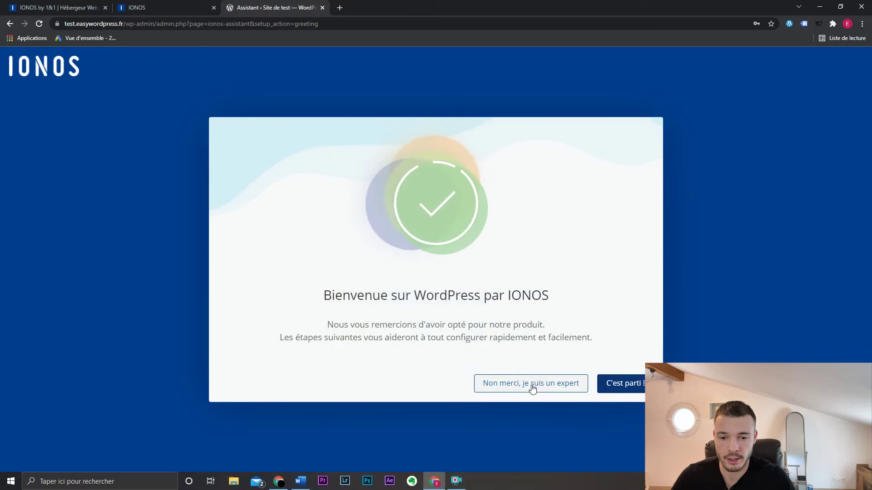
pyautogui.click(534, 385)
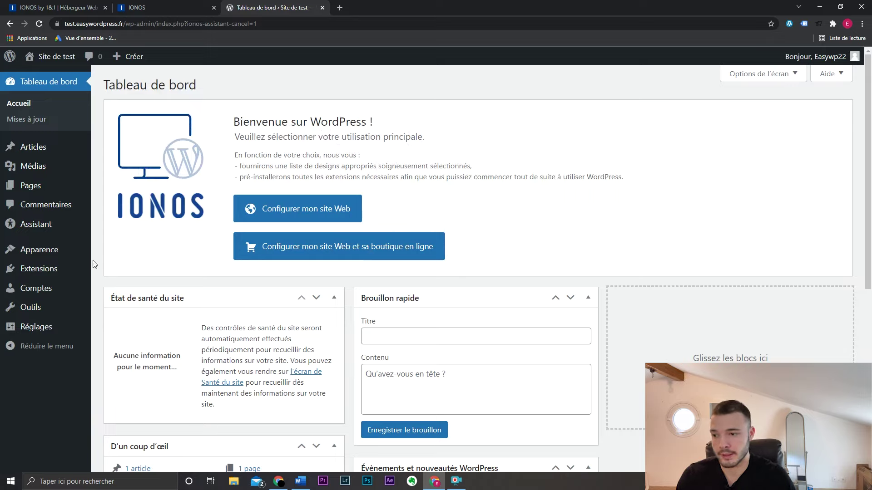
# - In Options de l'écran, hide every dashboard panel except D'un coup d'œil
pyautogui.moveTo(86, 256)
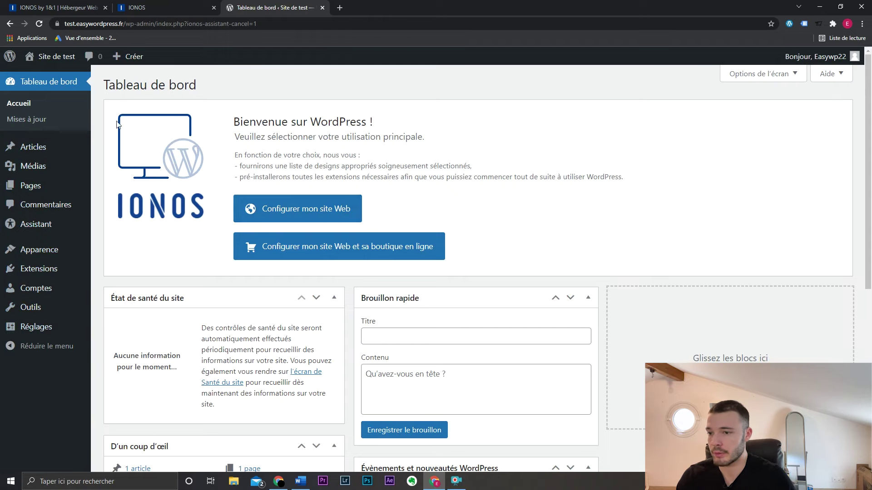
pyautogui.scroll(-7, 658, 246)
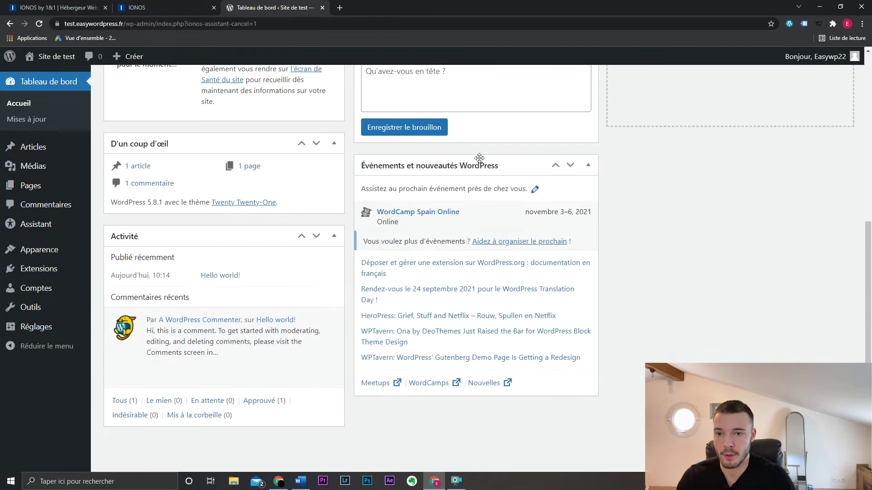
pyautogui.scroll(8, 545, 236)
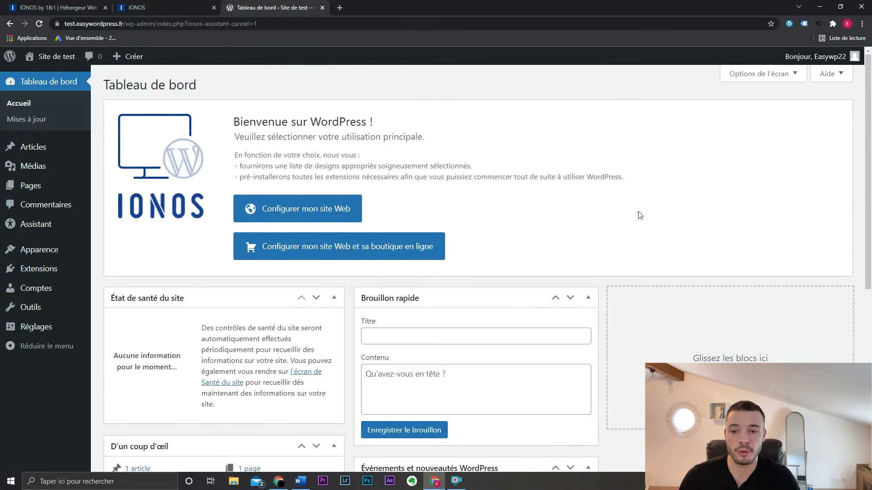
pyautogui.scroll(-4, 322, 302)
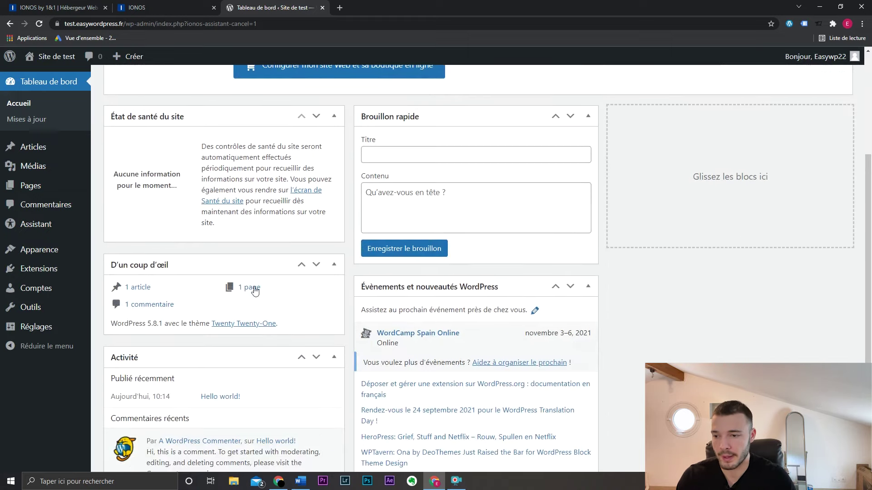
pyautogui.scroll(4, 574, 274)
pyautogui.click(780, 78)
pyautogui.click(394, 134)
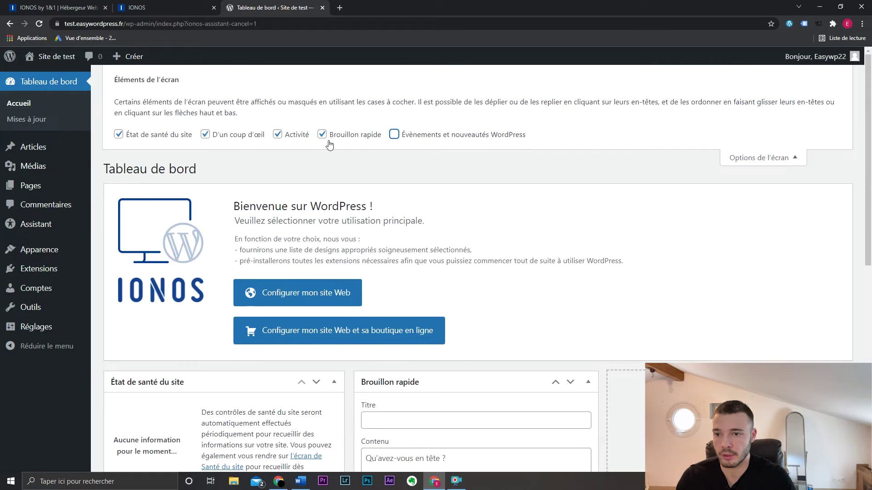
pyautogui.click(321, 135)
pyautogui.click(277, 134)
pyautogui.click(205, 134)
pyautogui.click(186, 135)
pyautogui.scroll(-2, 447, 179)
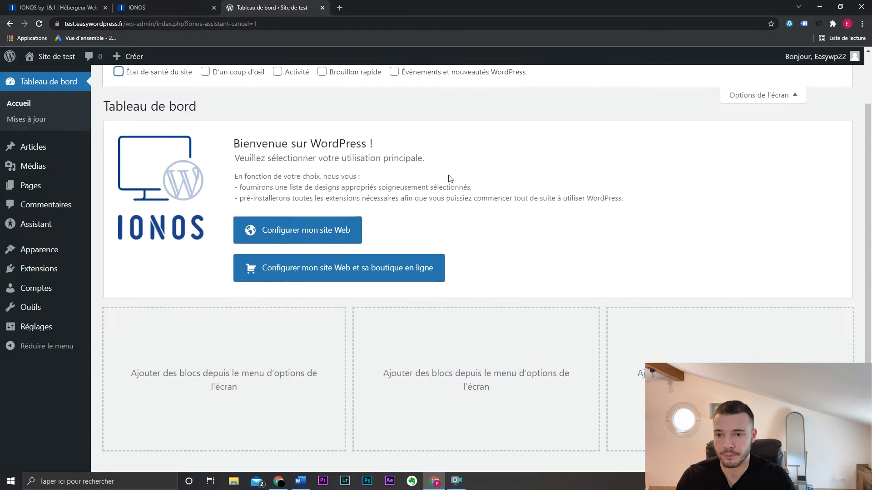
pyautogui.scroll(2, 436, 182)
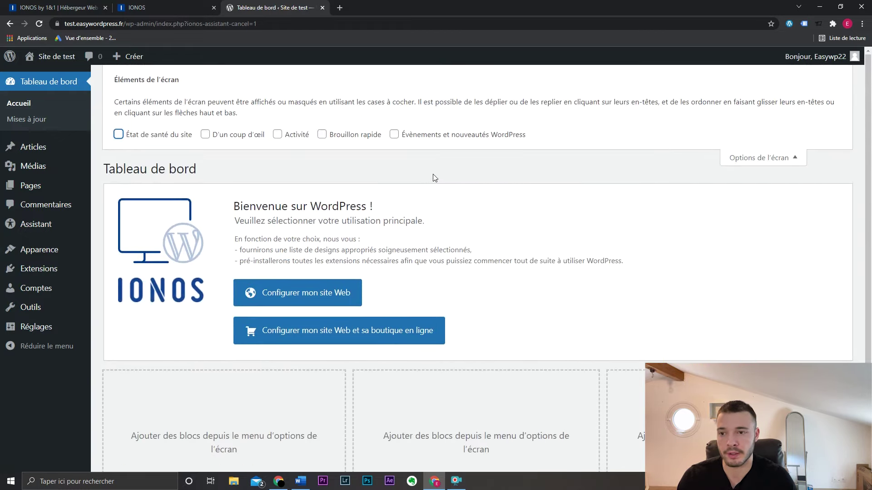
pyautogui.click(255, 138)
# - Collapse Options de l'écran and go to Tableau de bord > Mises à jour
pyautogui.scroll(-2, 539, 191)
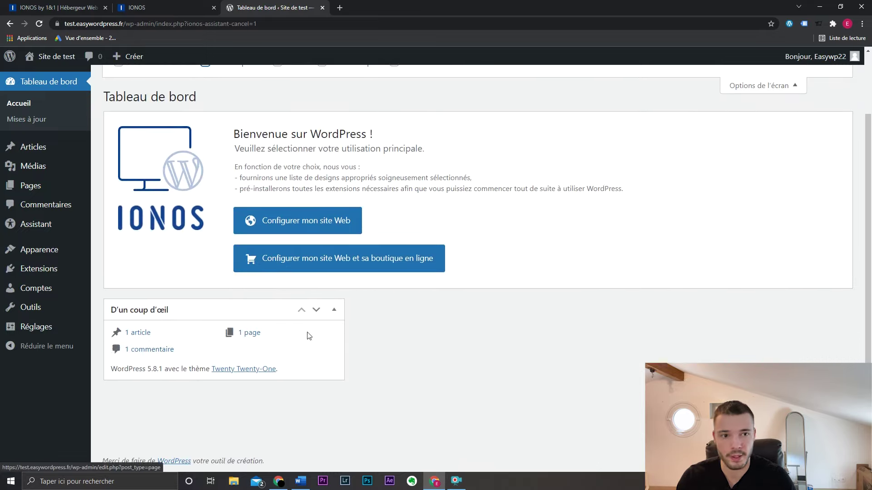
pyautogui.scroll(1, 467, 325)
pyautogui.scroll(2, 465, 325)
pyautogui.click(749, 159)
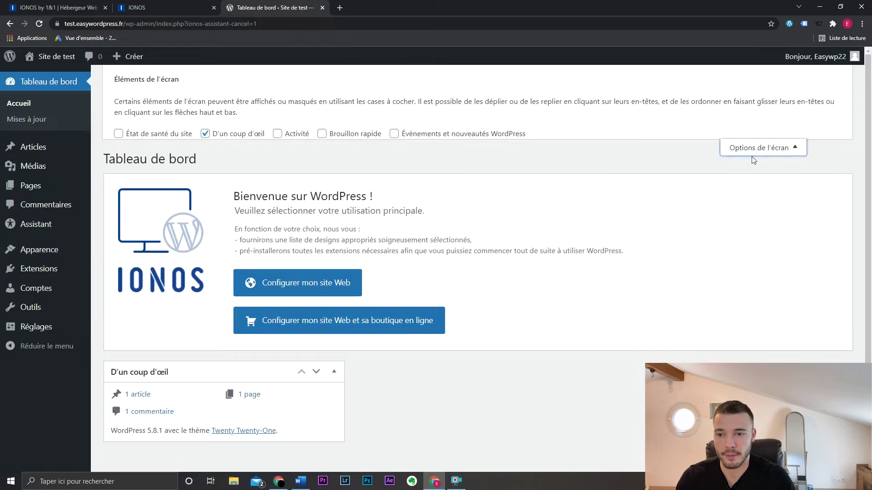
pyautogui.click(31, 122)
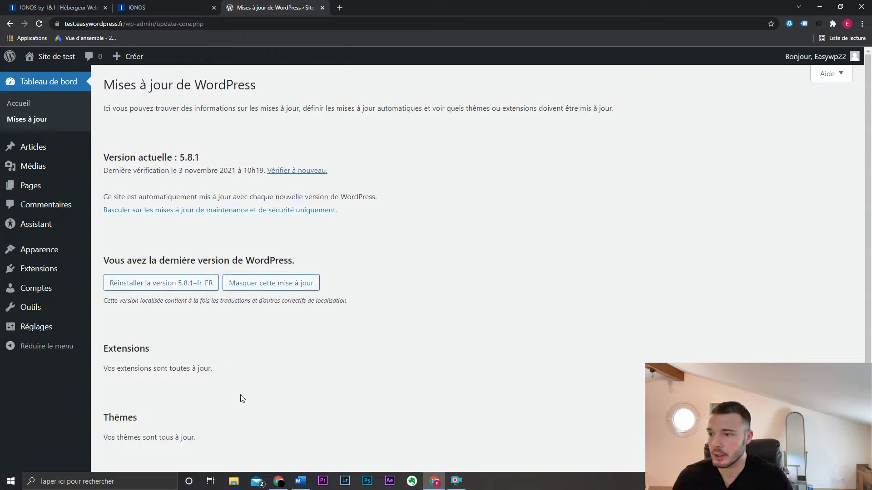
# - Review the updates page showing 5.8.1 current, plus the Articles, Médias and Pages menus
pyautogui.moveTo(46, 153)
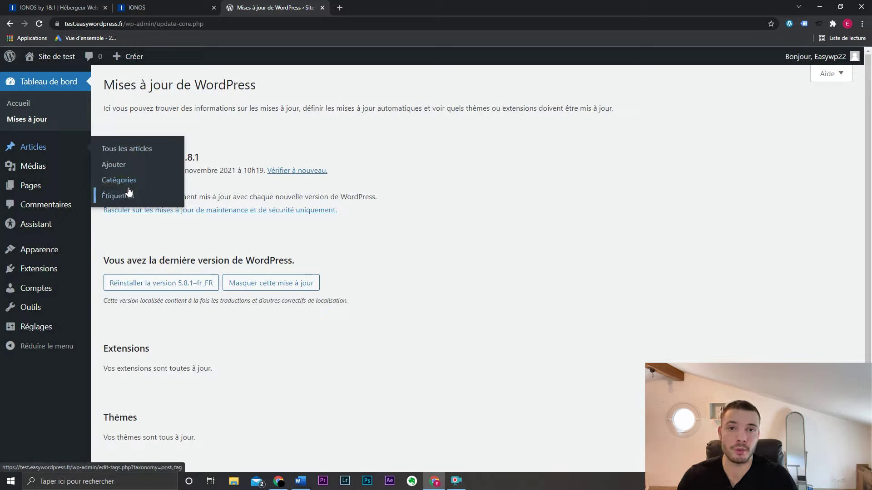
pyautogui.moveTo(51, 174)
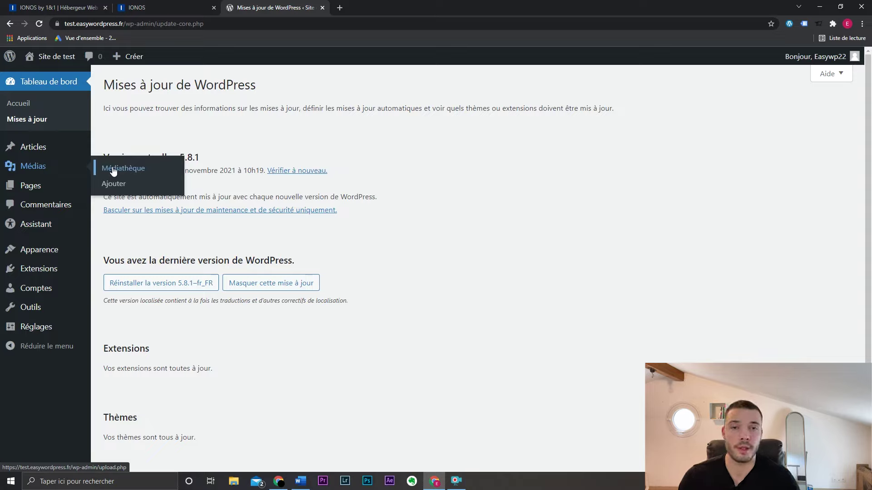
pyautogui.moveTo(66, 188)
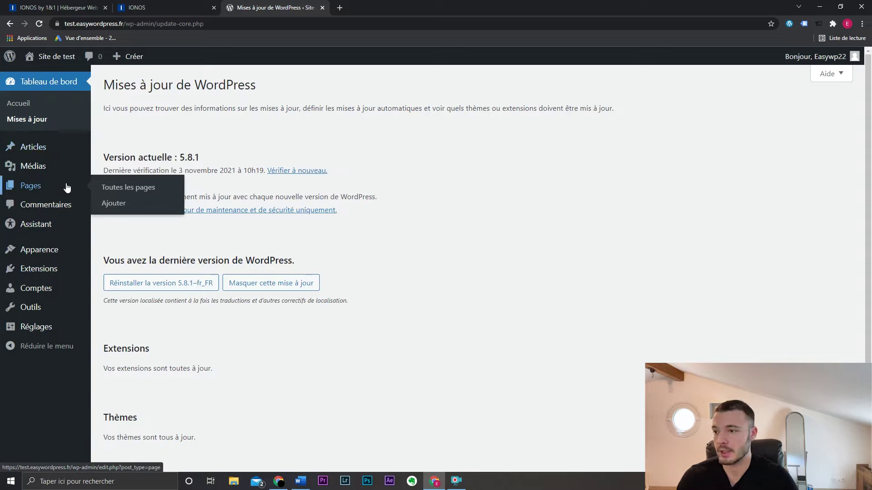
pyautogui.moveTo(83, 152)
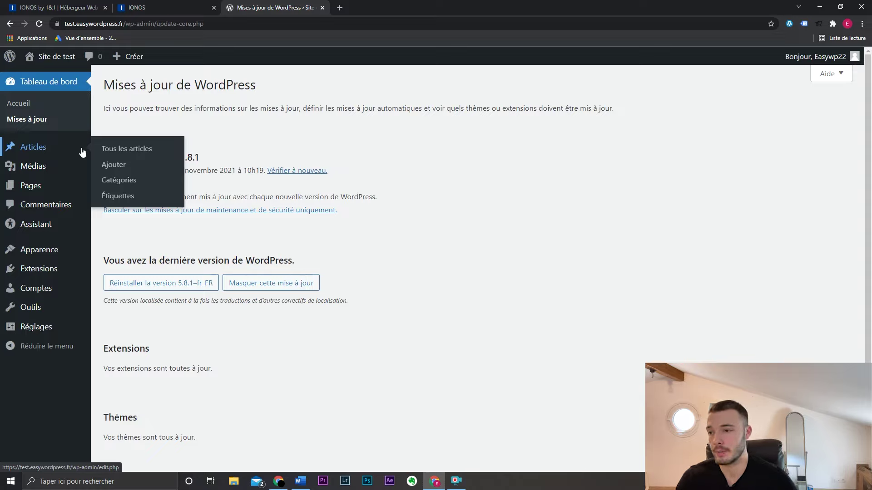
pyautogui.moveTo(77, 190)
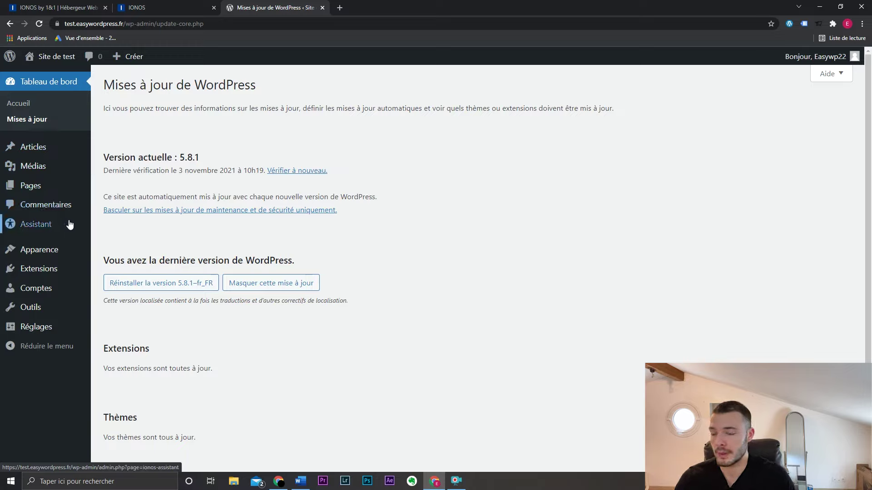
pyautogui.moveTo(69, 271)
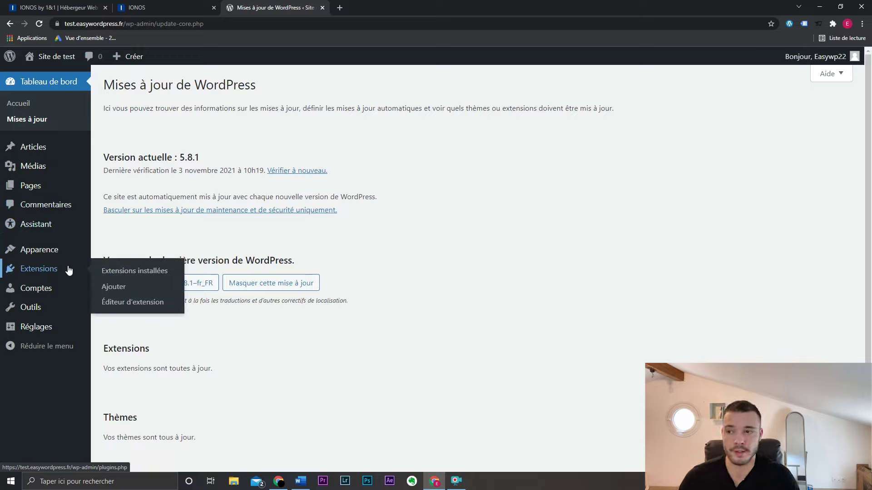
pyautogui.moveTo(81, 253)
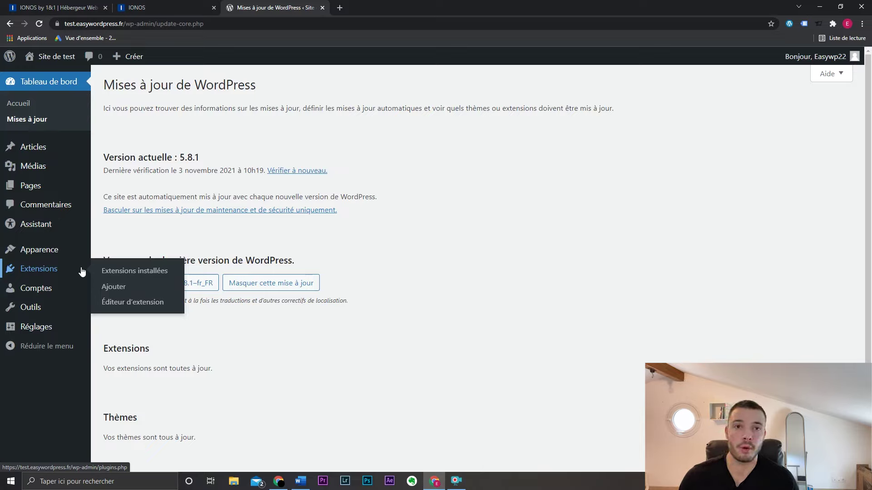
pyautogui.moveTo(78, 291)
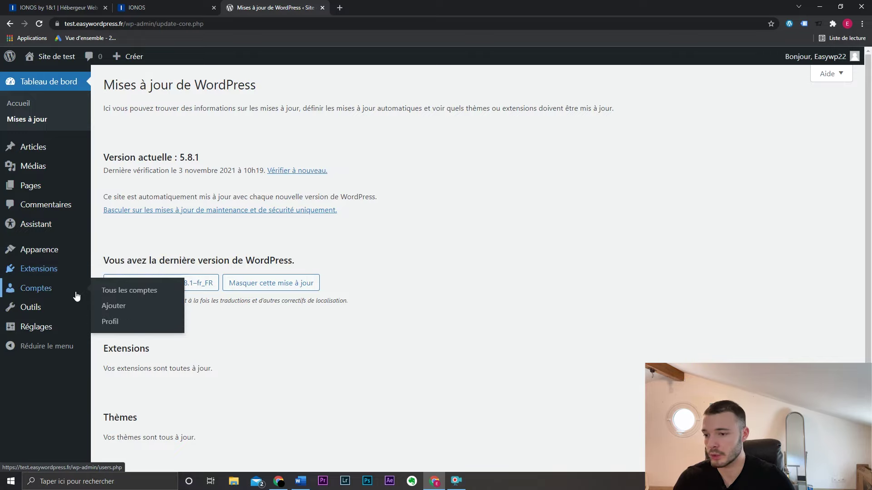
# - Open Comptes > Tous les comptes, showing the single administrator account
pyautogui.click(113, 291)
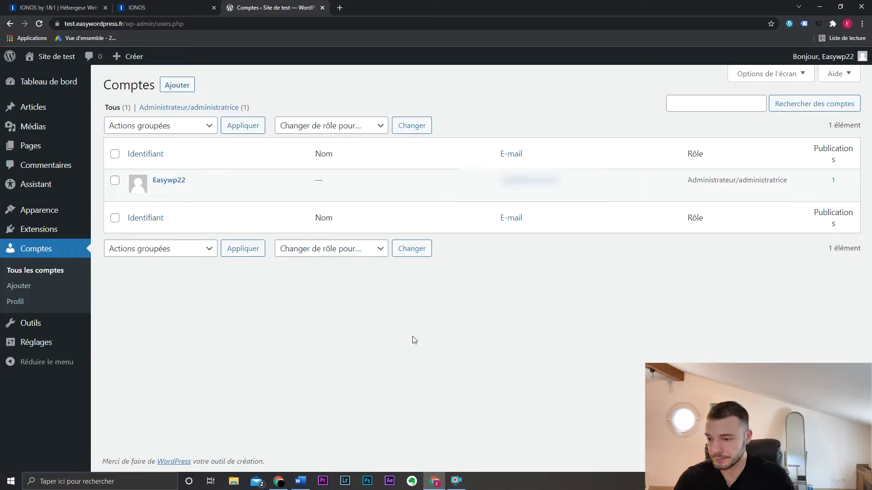
pyautogui.moveTo(30, 323)
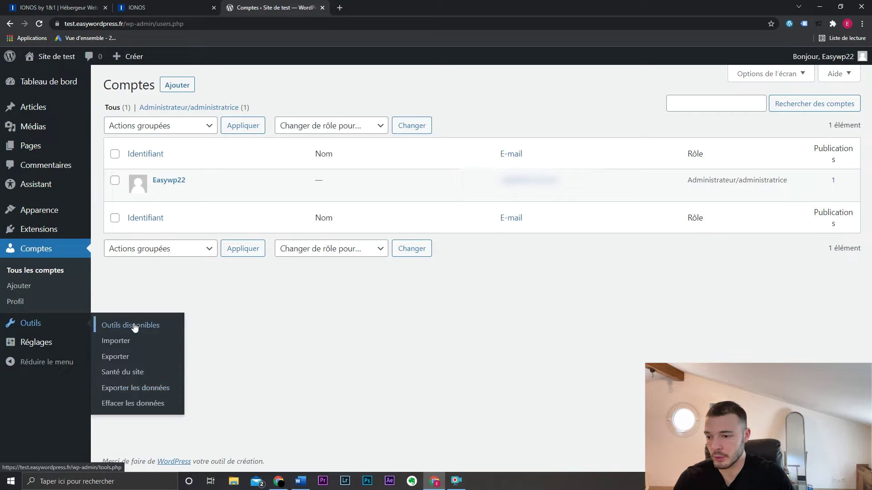
pyautogui.moveTo(75, 343)
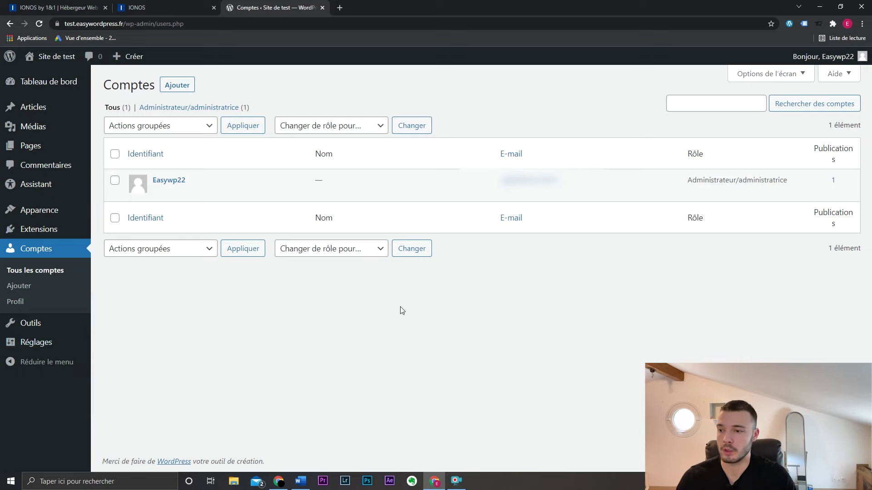
# - Open Extensions > Ajouter and browse featured plugins like Classic Editor, Akismet and Jetpack
pyautogui.moveTo(77, 231)
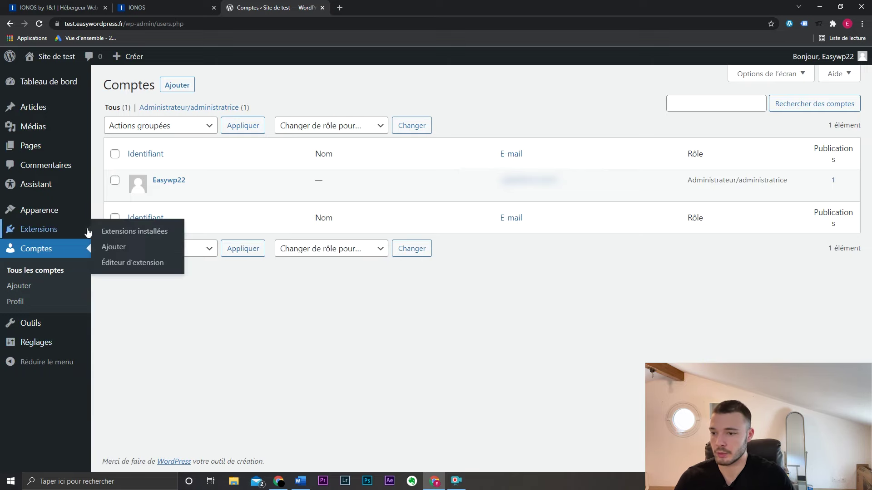
pyautogui.click(114, 247)
pyautogui.scroll(-1, 512, 258)
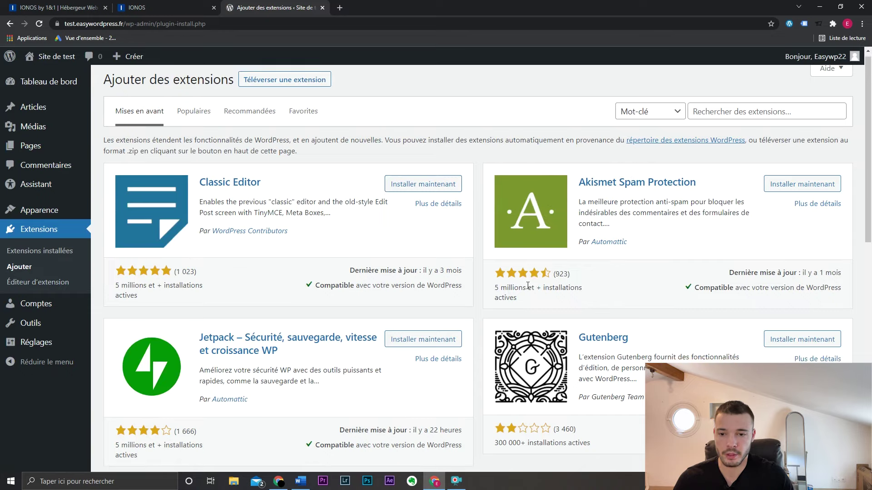
pyautogui.scroll(-6, 528, 285)
pyautogui.scroll(7, 552, 272)
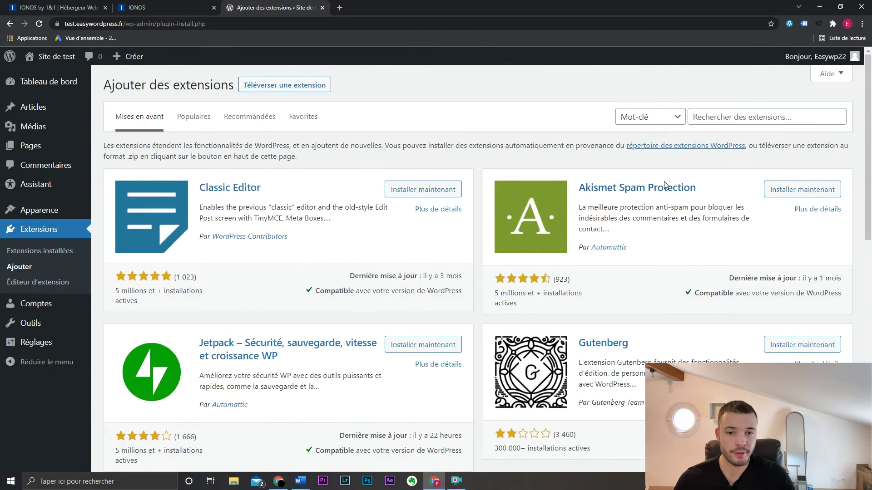
pyautogui.scroll(-5, 615, 257)
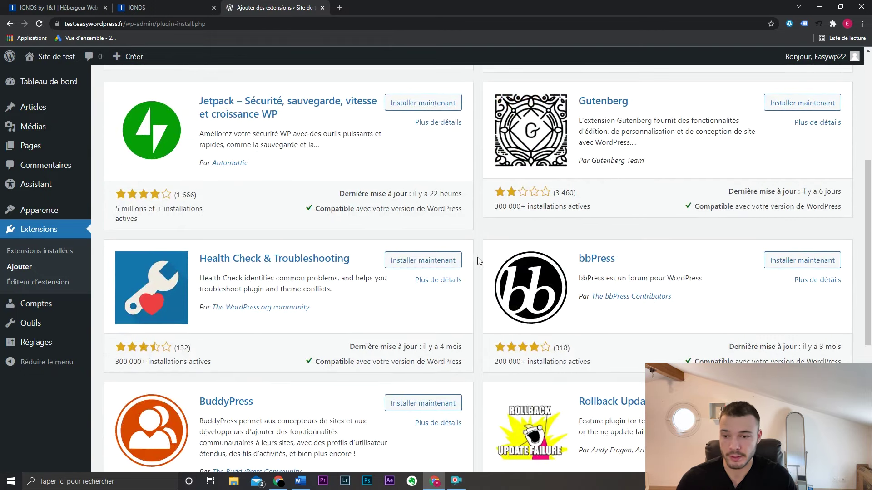
pyautogui.scroll(-4, 482, 261)
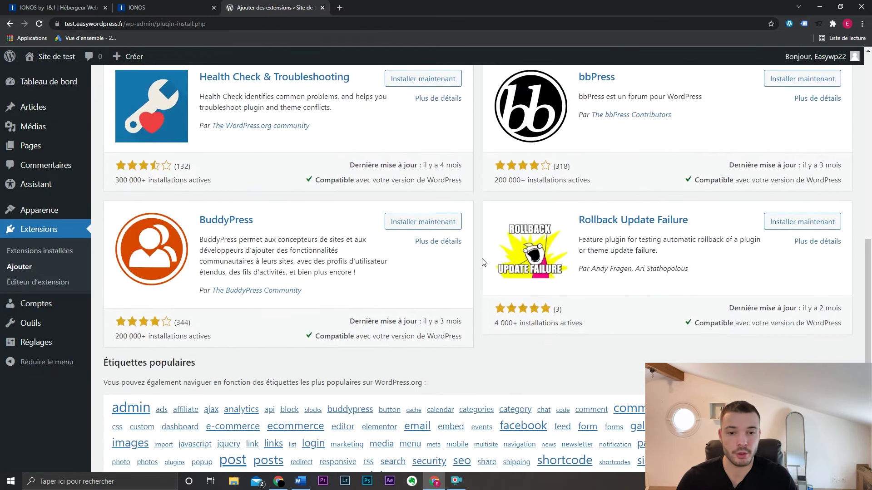
pyautogui.scroll(9, 483, 266)
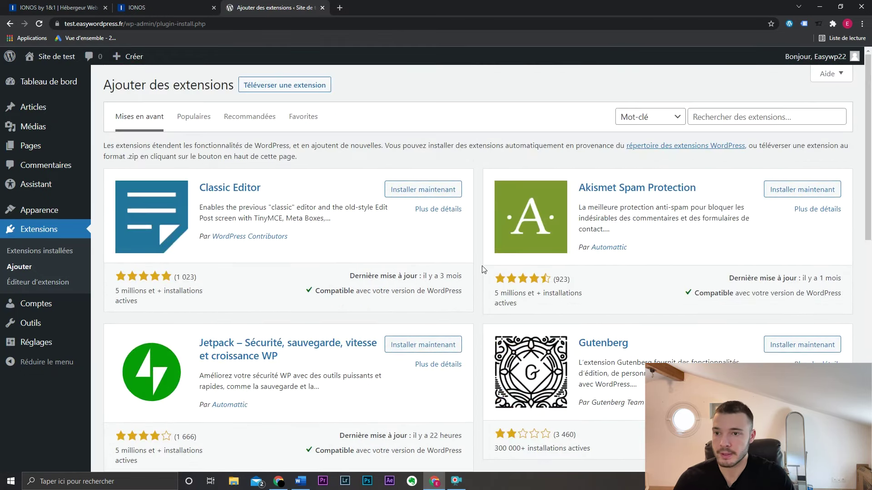
# - Check the Téléverser une extension form, then switch to the Populaires plugins tab
pyautogui.click(307, 88)
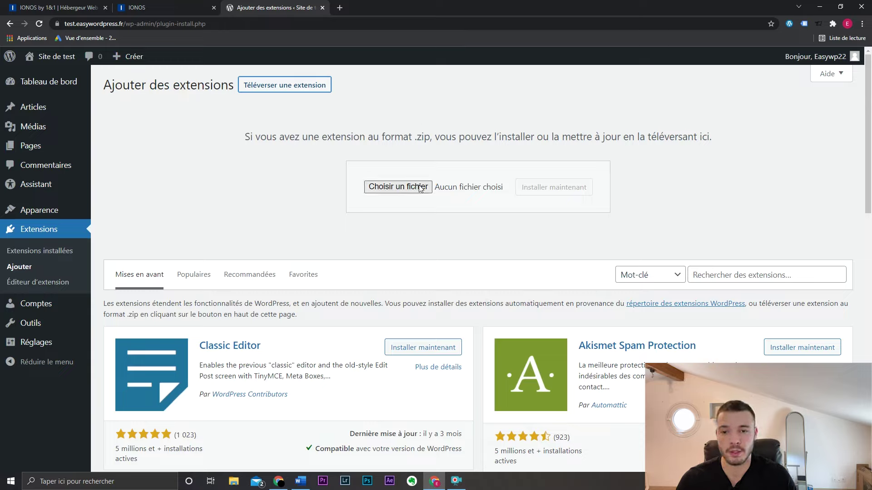
pyautogui.click(439, 164)
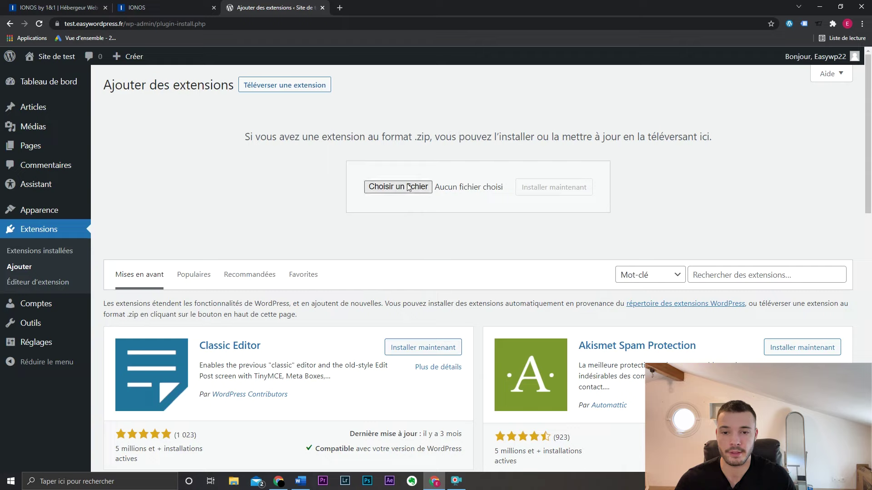
pyautogui.click(202, 275)
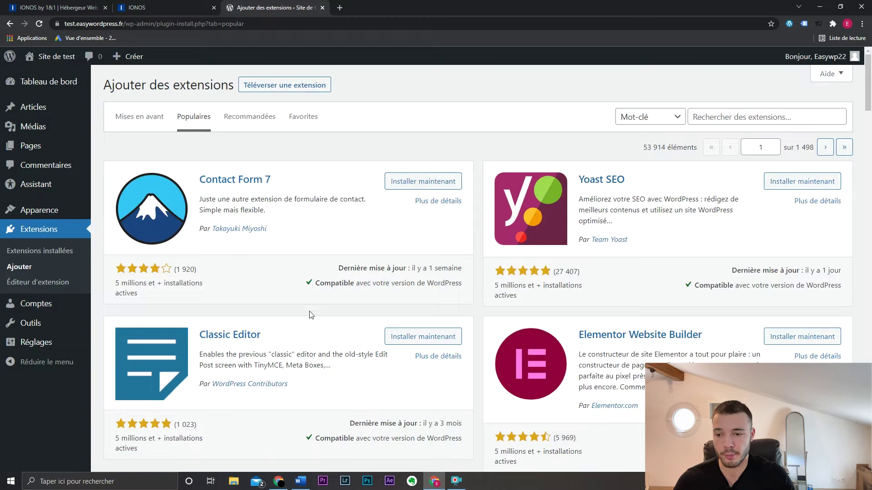
# - Install Yoast SEO and Elementor Website Builder from the Populaires list
pyautogui.scroll(-4, 295, 312)
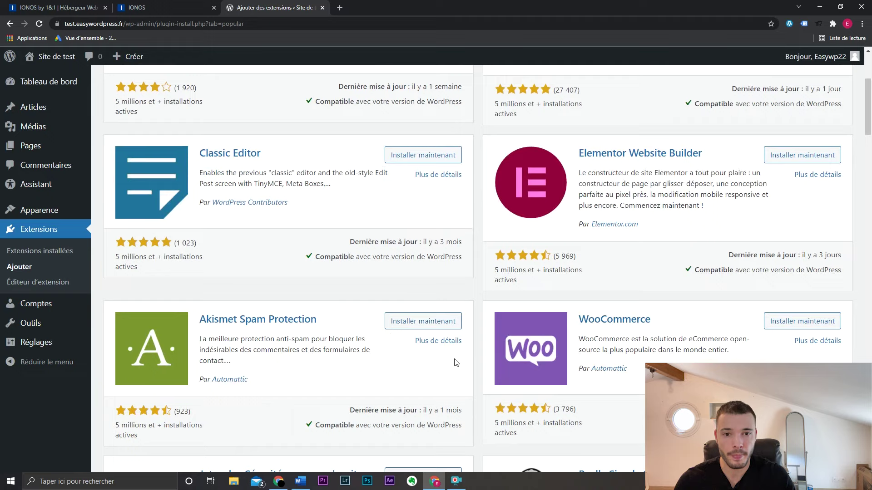
pyautogui.scroll(4, 456, 362)
pyautogui.click(819, 180)
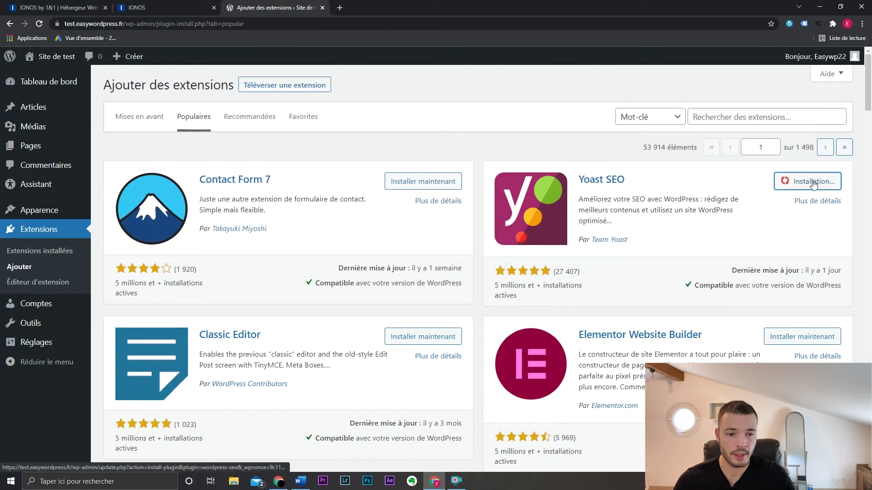
pyautogui.click(804, 337)
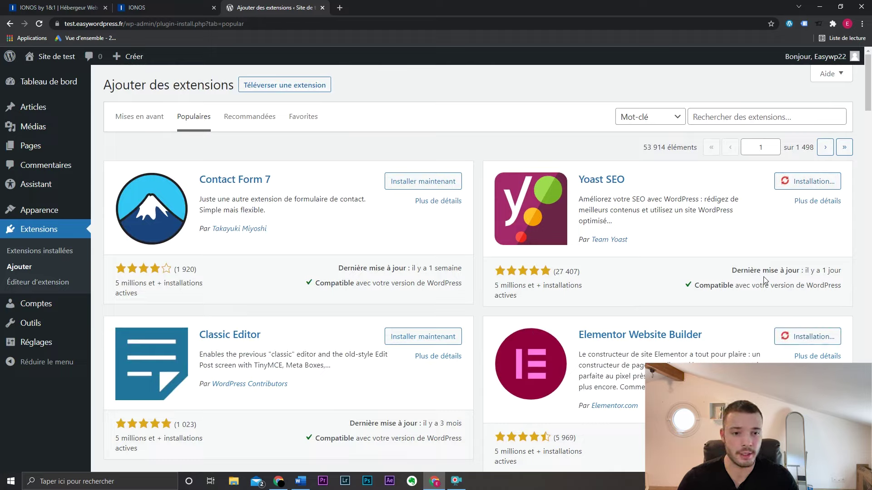
# - Search the plugins for 'updraft plus' and install UpdraftPlus WordPress Backup Plugin
pyautogui.click(719, 111)
pyautogui.write('u')
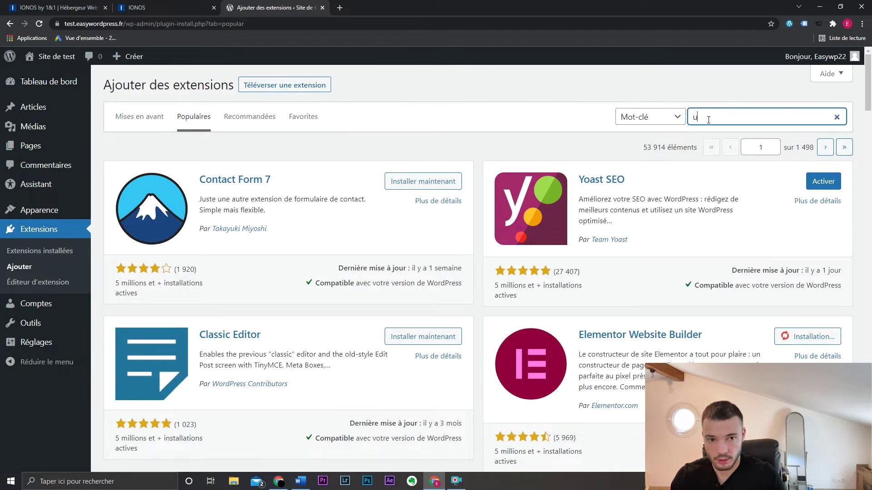
pyautogui.write('pdraft plus')
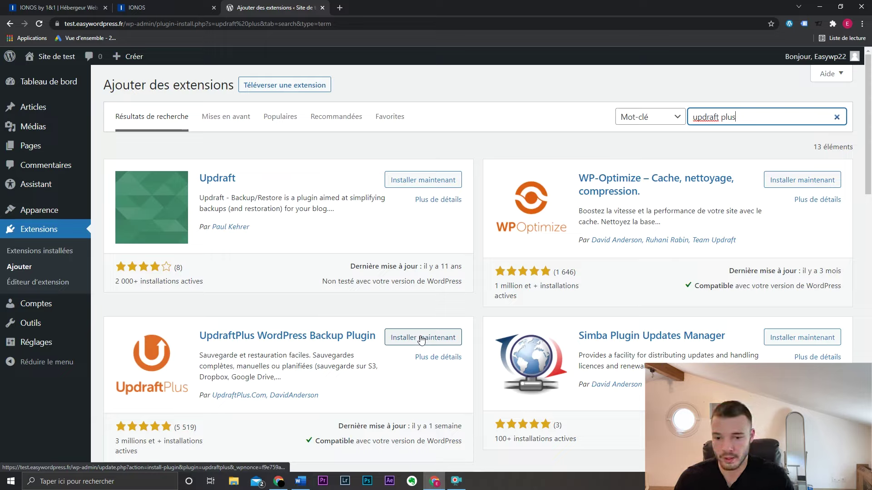
pyautogui.click(421, 338)
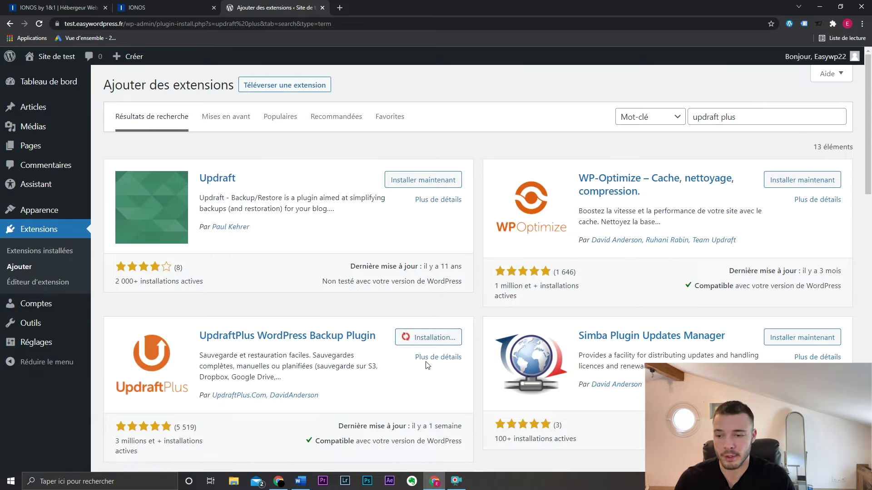
# - Compare UpdraftPlus's last update, compatibility and installs with the older Updraft plugin's ratings
pyautogui.scroll(-1, 417, 368)
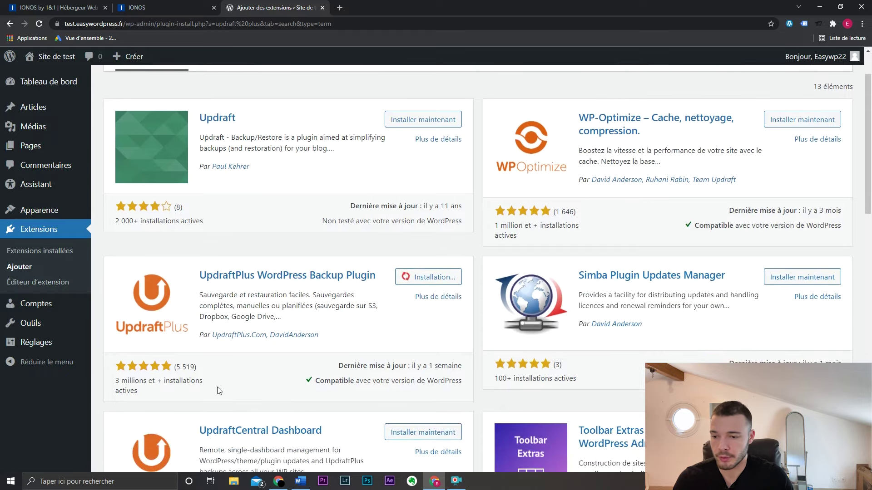
pyautogui.moveTo(338, 366); pyautogui.dragTo(455, 366)
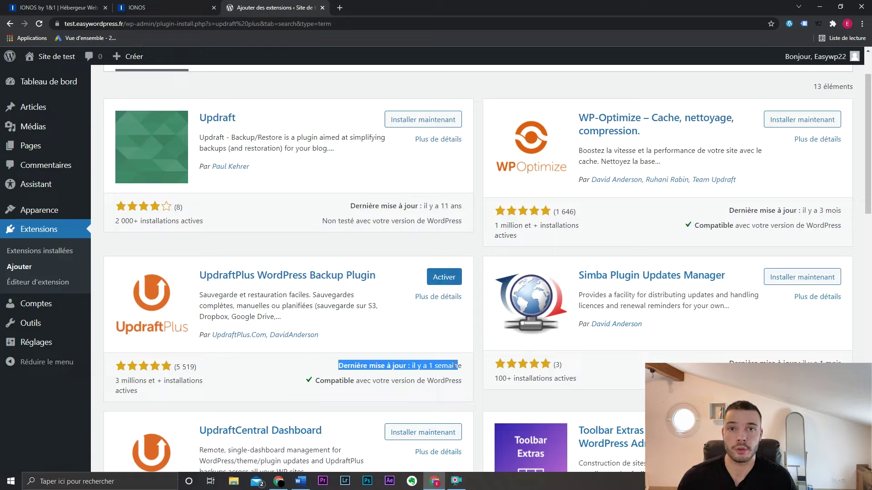
pyautogui.click(454, 365)
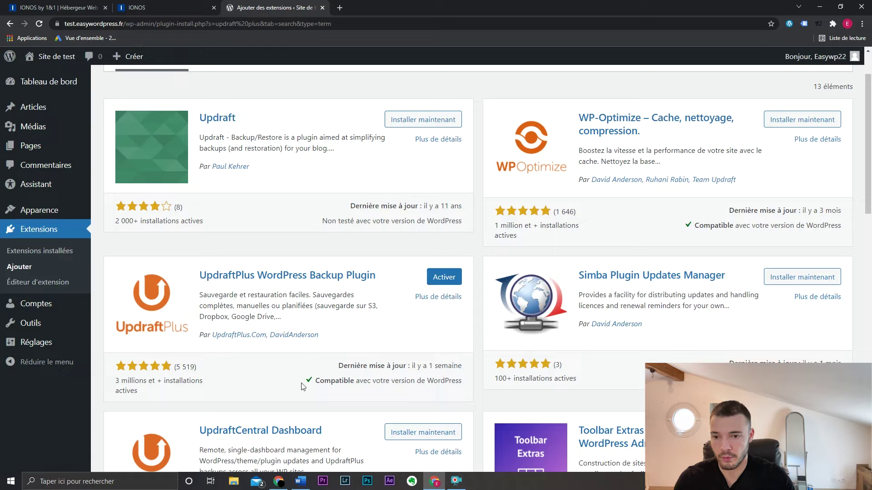
pyautogui.moveTo(304, 386); pyautogui.dragTo(468, 385)
pyautogui.click(476, 385)
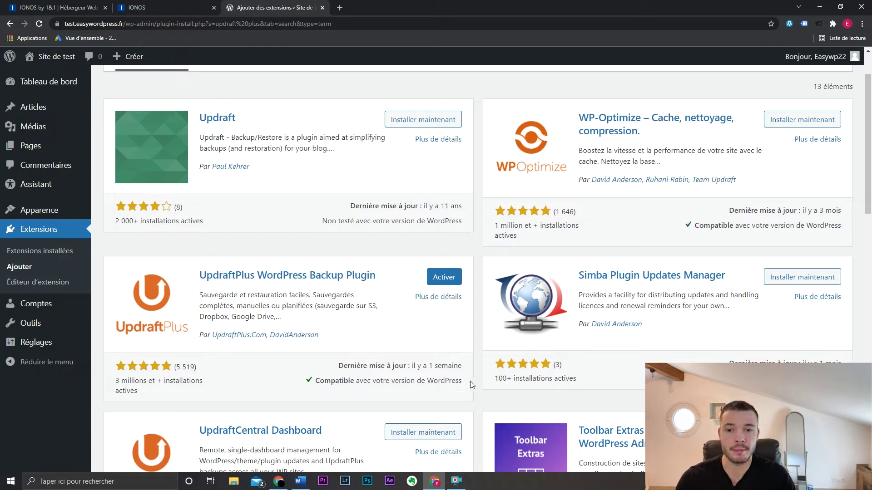
pyautogui.moveTo(472, 385); pyautogui.dragTo(381, 381)
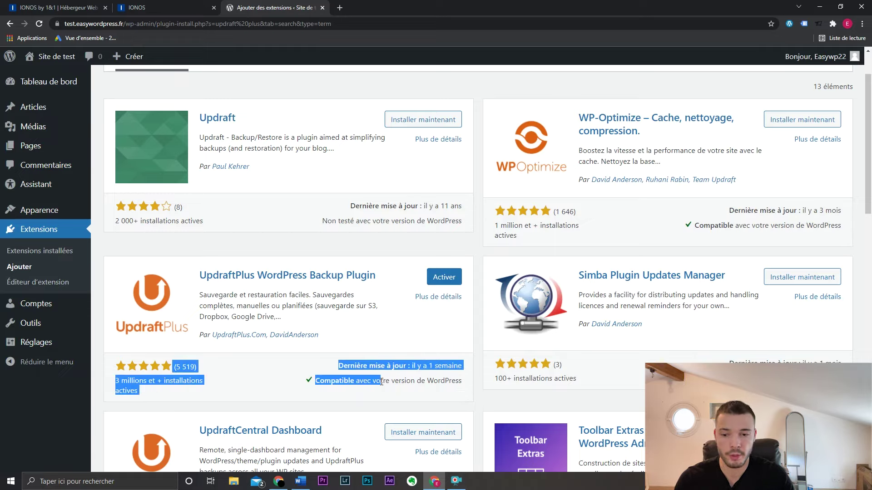
pyautogui.click(427, 372)
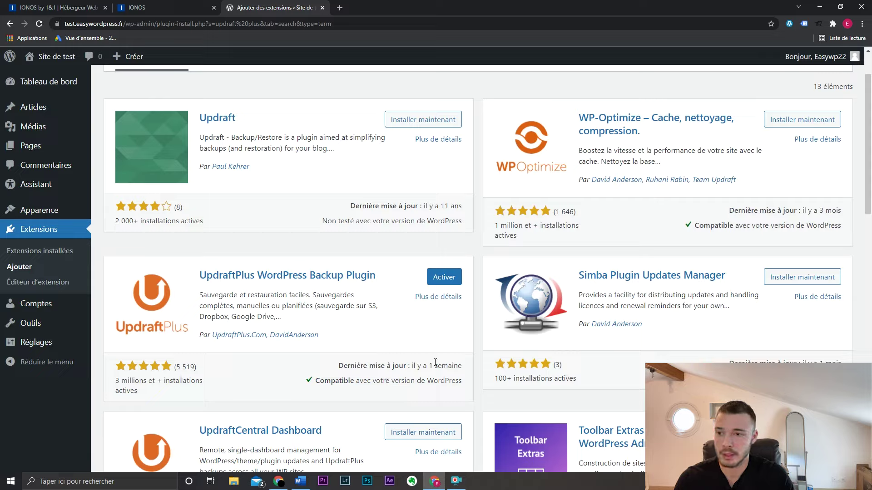
pyautogui.moveTo(426, 206); pyautogui.dragTo(178, 207)
pyautogui.click(465, 209)
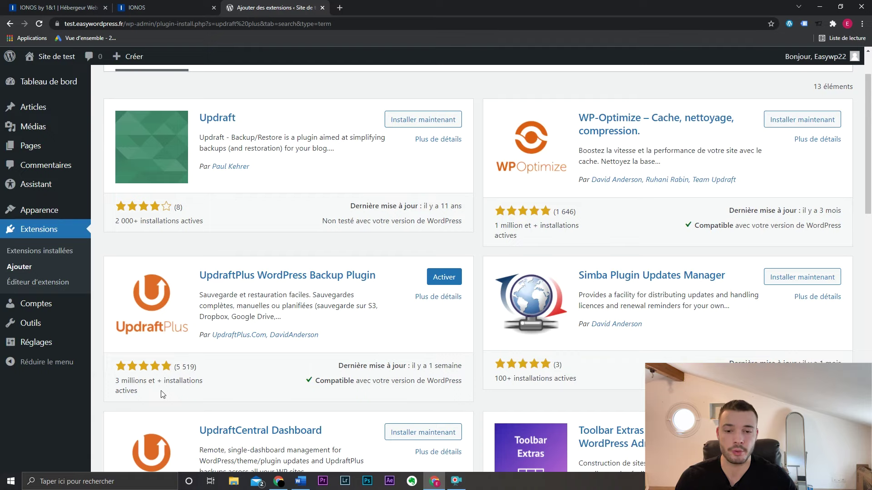
pyautogui.scroll(2, 454, 227)
pyautogui.tripleClick(754, 121)
# - Install WP Fastest Cache, then search 'cookie notice' and install Cookie Notice & Compliance for GDPR / CCPA
pyautogui.write('wp fastes')
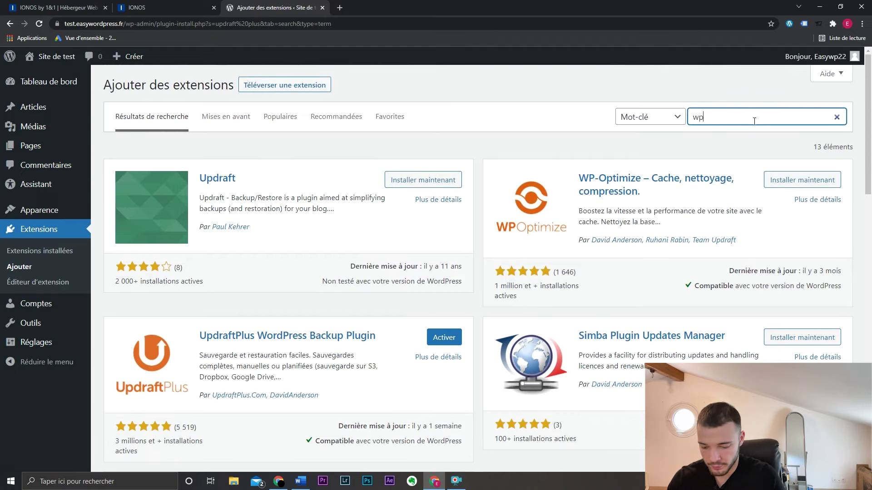
pyautogui.write('t cache')
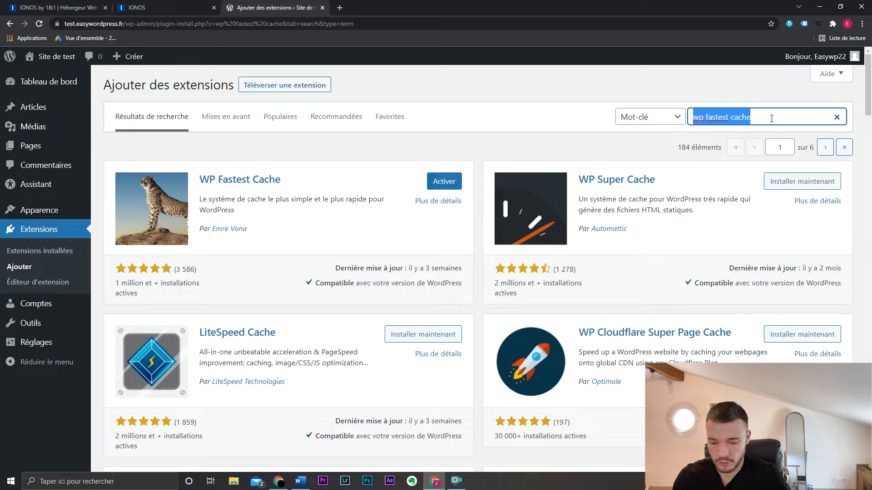
pyautogui.write('cookie not')
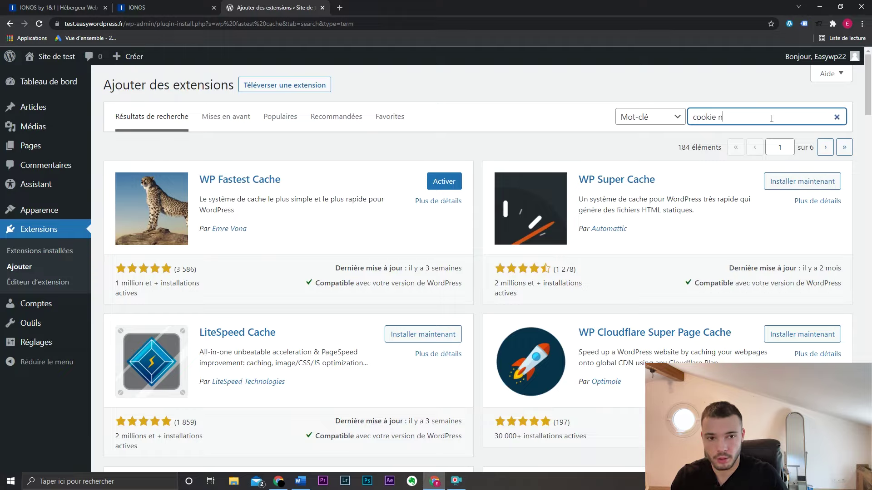
pyautogui.write('ice')
pyautogui.press('BackSpace')
pyautogui.press('BackSpace')
pyautogui.press('BackSpace')
pyautogui.write('ice')
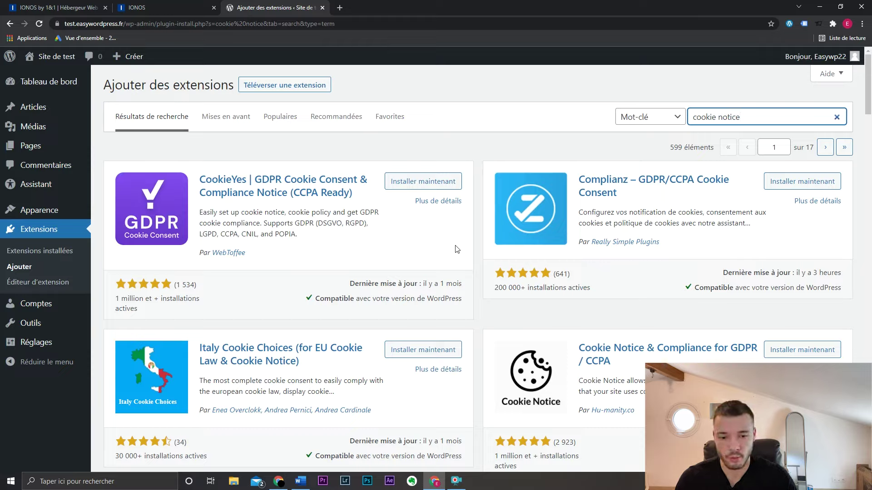
pyautogui.click(802, 349)
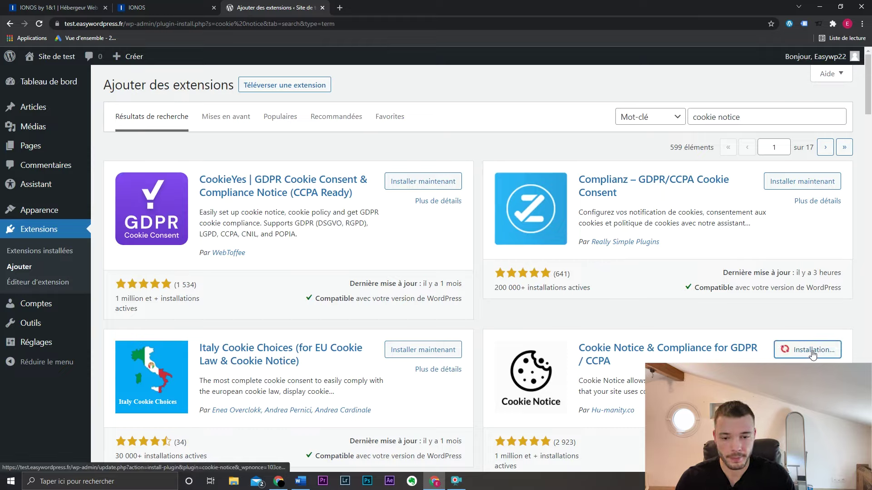
# - Search 'formidable forms', install Formidable Form Builder, and go to Extensions installées
pyautogui.tripleClick(760, 115)
pyautogui.write('formi')
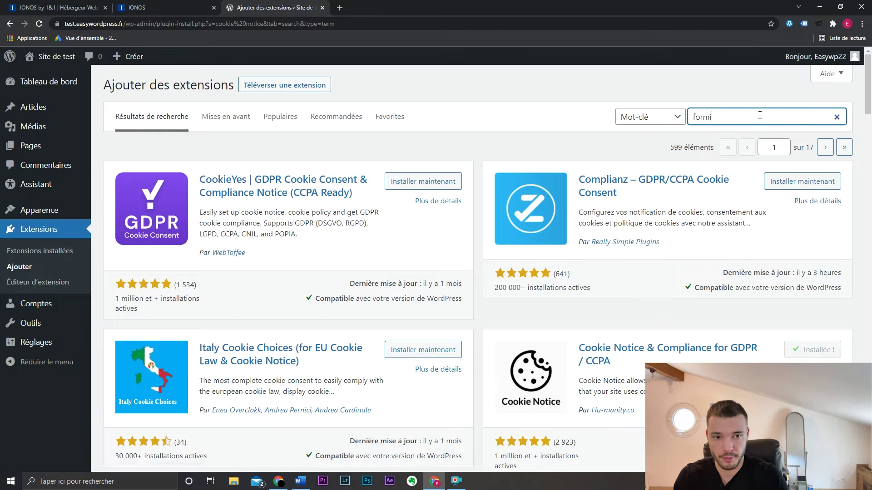
pyautogui.write('dable forms')
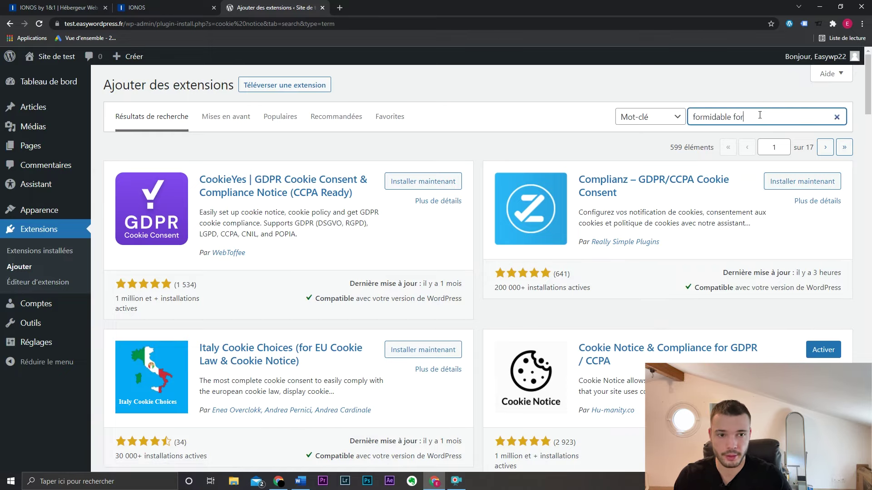
pyautogui.click(422, 181)
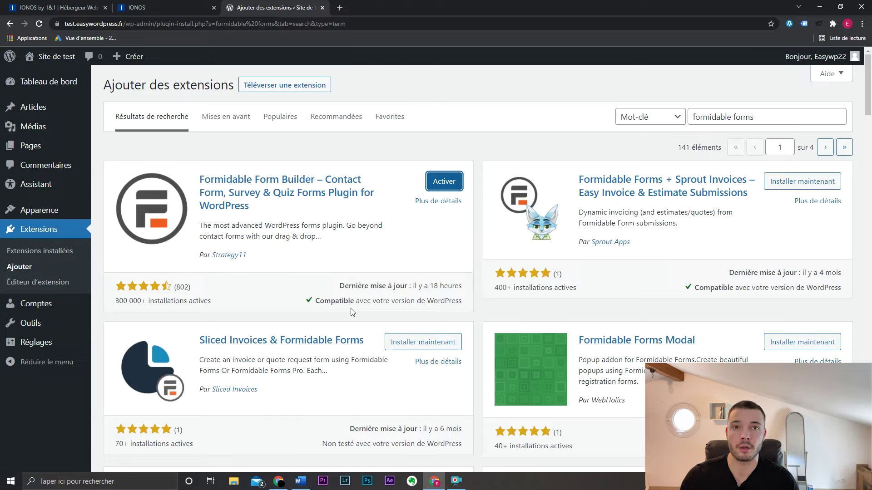
pyautogui.click(64, 250)
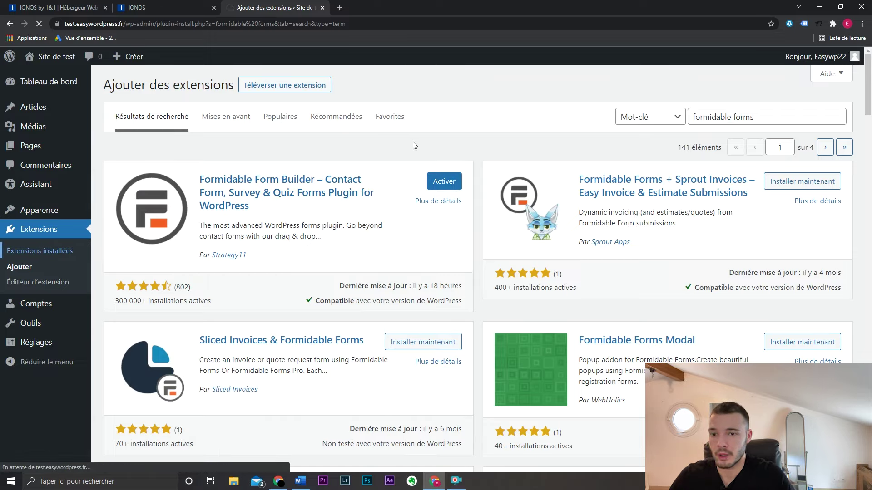
# - Deactivate and delete the IONOS Assistant plugin
pyautogui.scroll(-5, 485, 252)
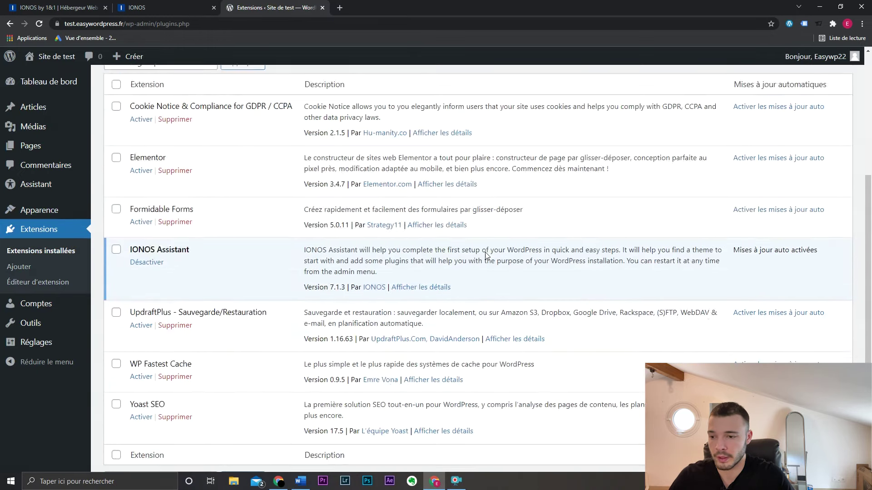
pyautogui.scroll(1, 377, 307)
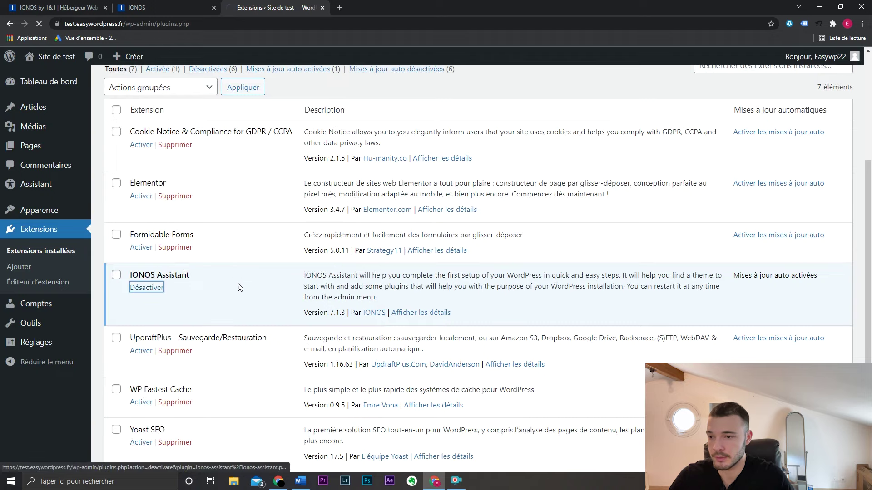
pyautogui.click(160, 289)
pyautogui.click(177, 360)
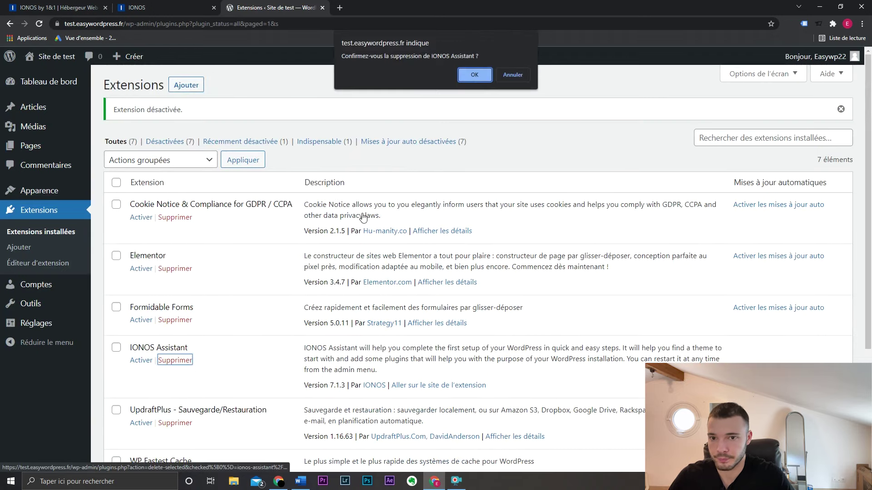
pyautogui.click(474, 76)
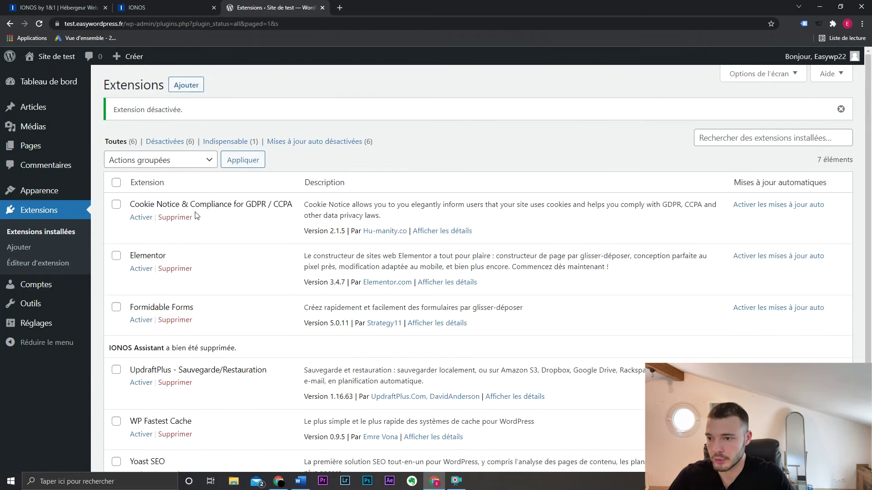
# - Select all plugins and bulk-activate them with Actions groupées > Activer
pyautogui.click(117, 183)
pyautogui.click(168, 163)
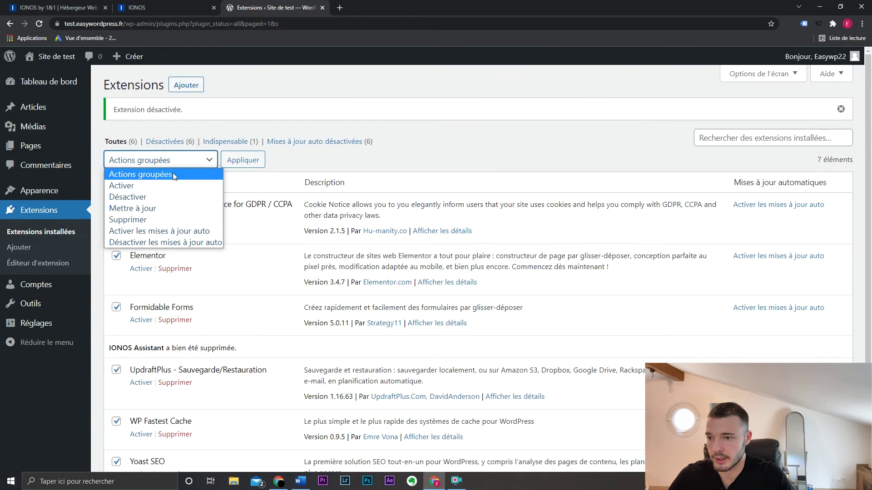
pyautogui.click(172, 183)
pyautogui.click(242, 161)
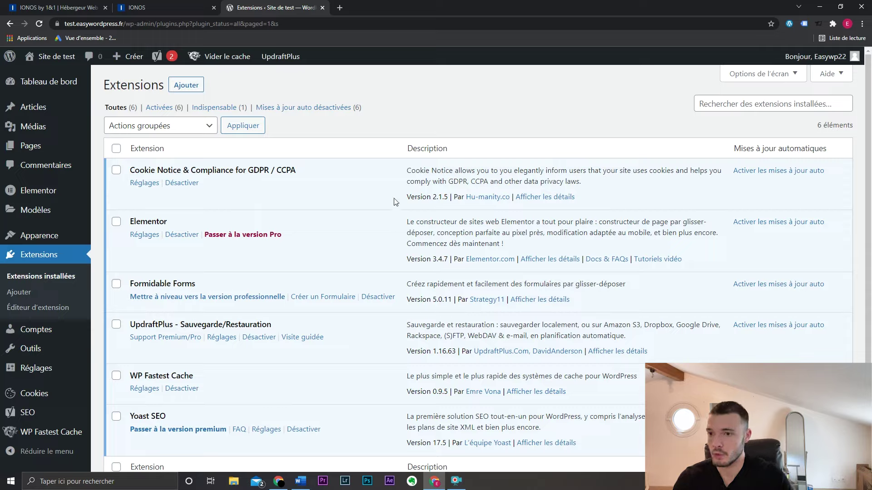
# - Open UpdraftPlus Sauvegarder / Restaurer, close the 'Votre première sauvegarde' popup, and go to Réglages
pyautogui.moveTo(287, 64)
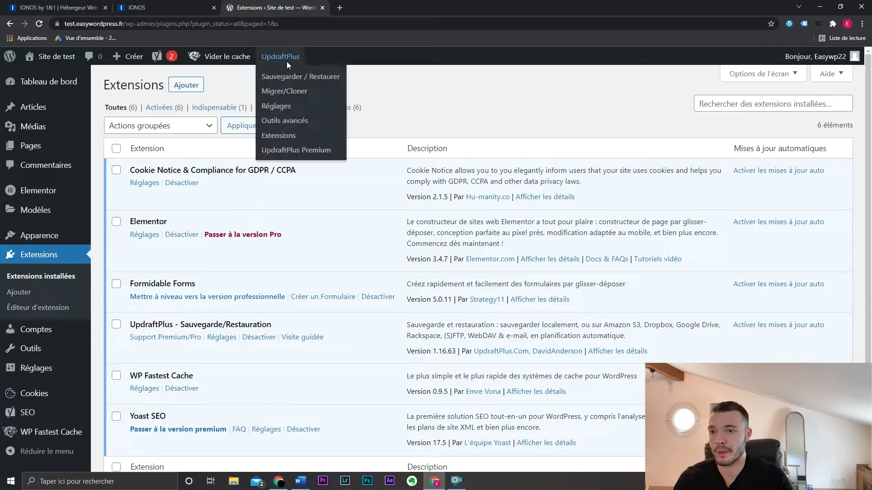
pyautogui.click(321, 79)
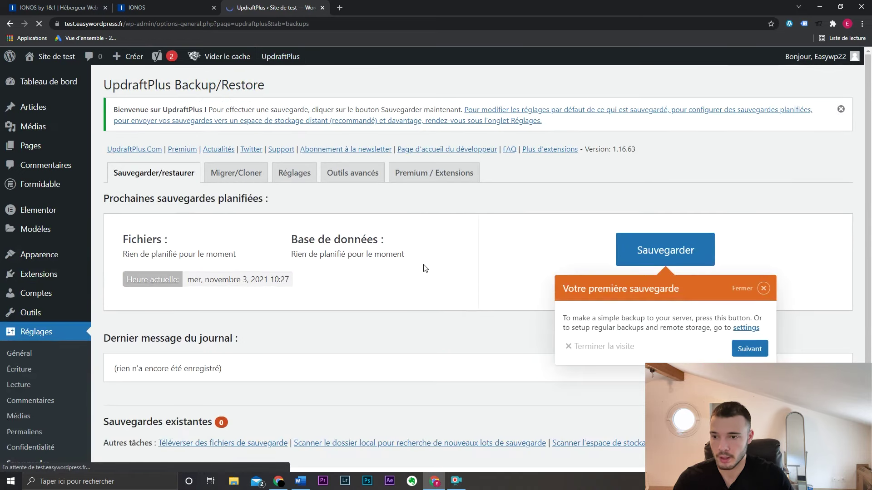
pyautogui.click(763, 289)
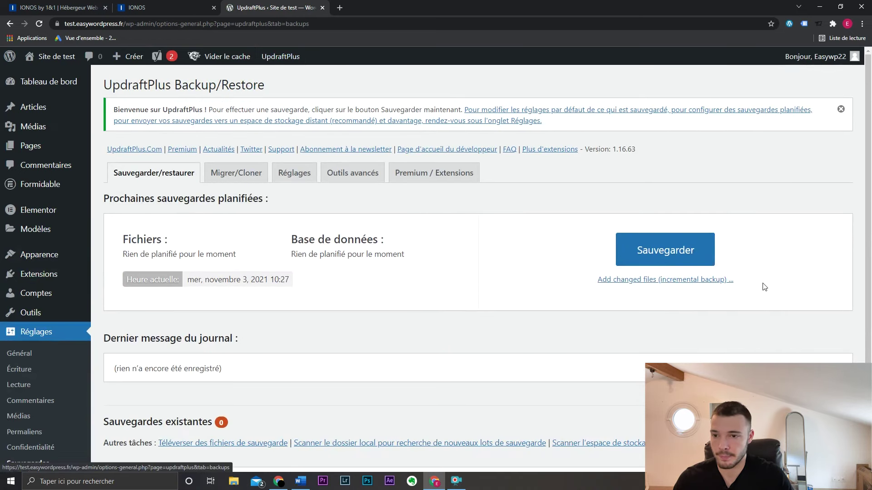
pyautogui.click(308, 176)
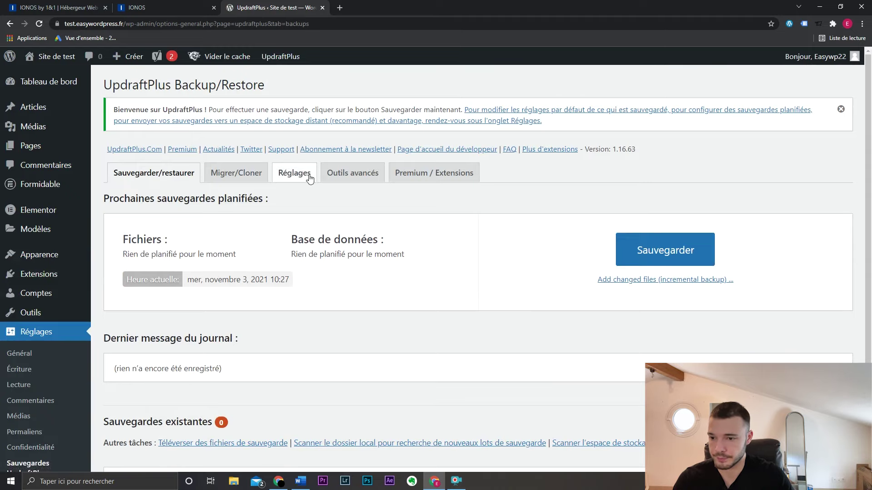
# - Set file and database backups to Hebdomadairement and raise retention for each from 2 to 3
pyautogui.click(313, 205)
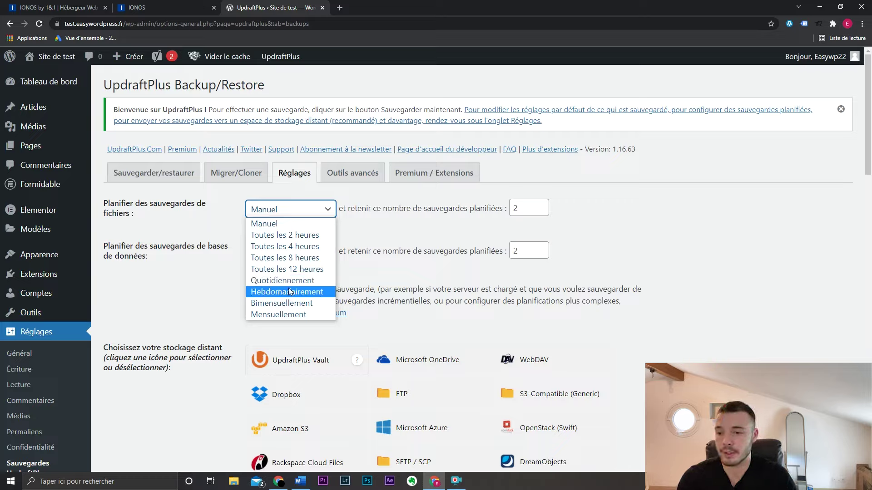
pyautogui.click(324, 291)
pyautogui.click(319, 253)
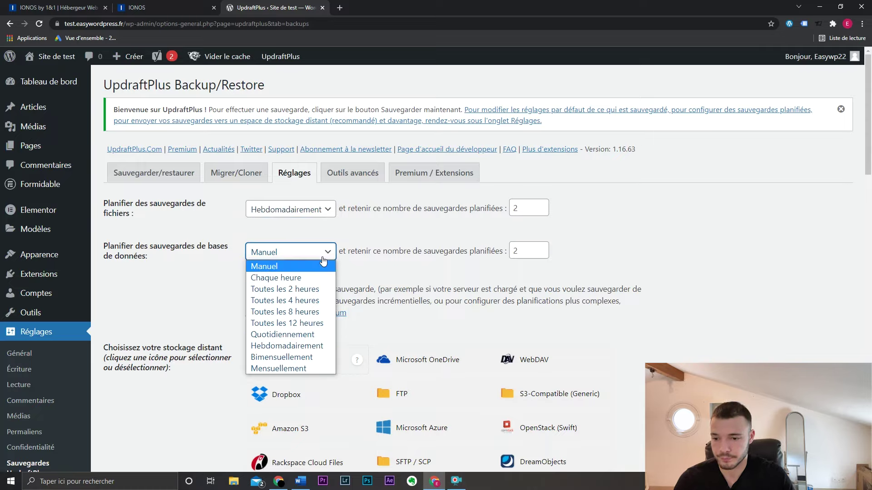
pyautogui.click(312, 346)
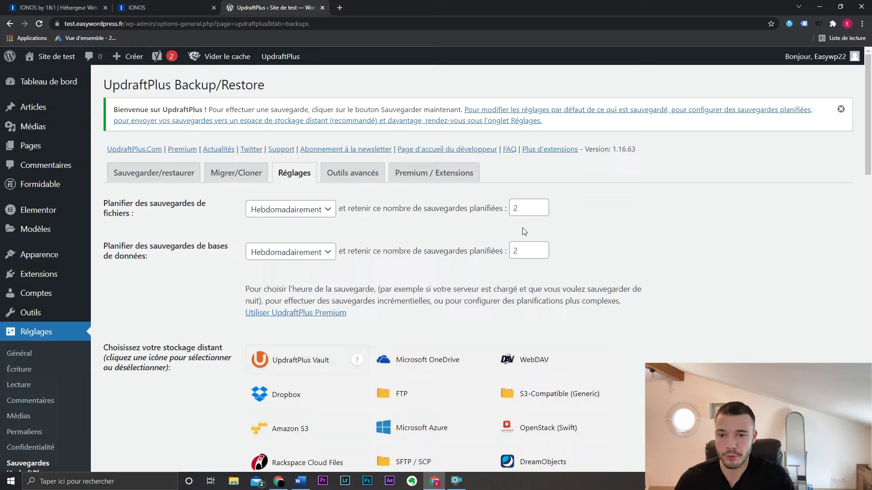
pyautogui.click(540, 205)
pyautogui.click(541, 248)
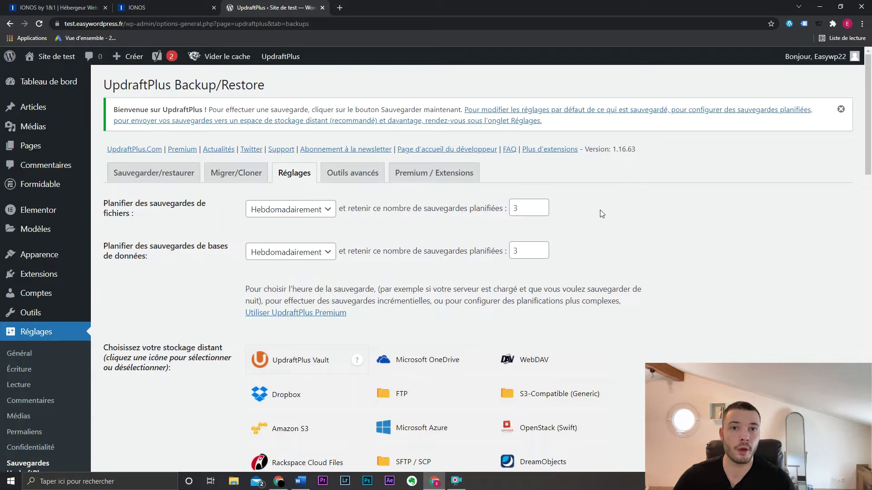
pyautogui.scroll(-3, 600, 209)
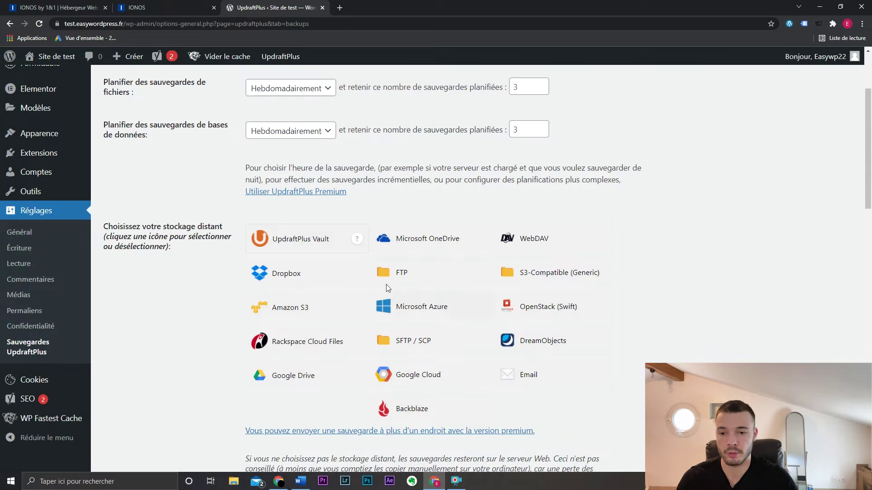
# - Choose Google Drive as UpdraftPlus remote storage and save the changes
pyautogui.scroll(-1, 694, 243)
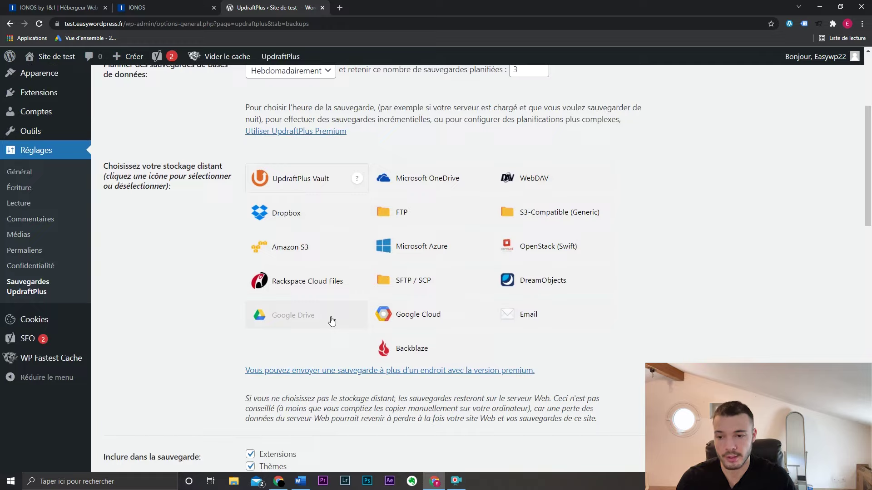
pyautogui.click(332, 321)
pyautogui.scroll(-8, 221, 315)
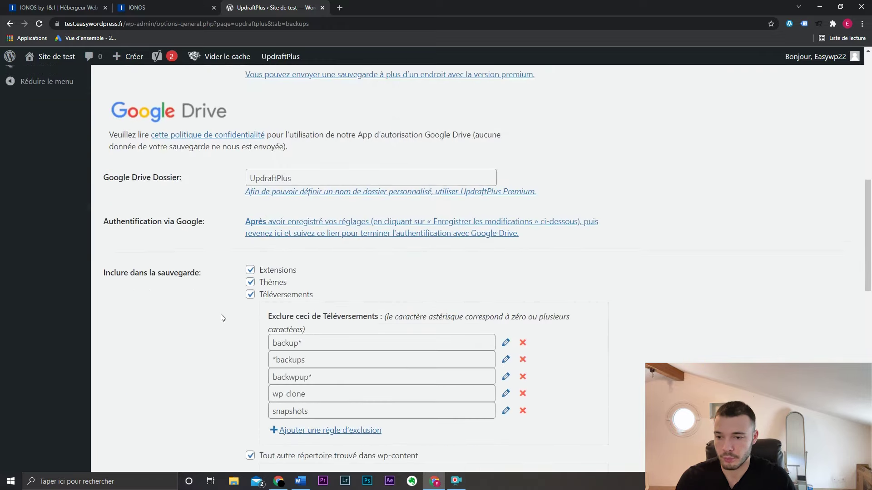
pyautogui.scroll(-10, 222, 318)
pyautogui.click(297, 346)
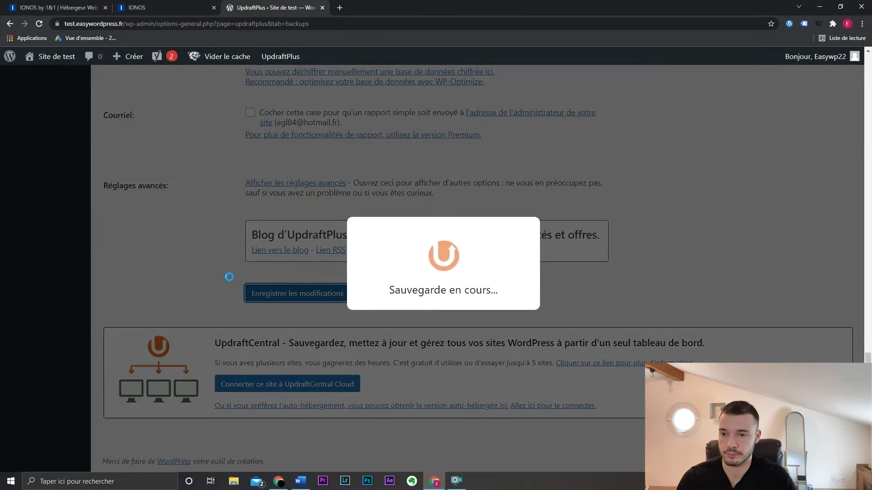
pyautogui.scroll(5, 230, 280)
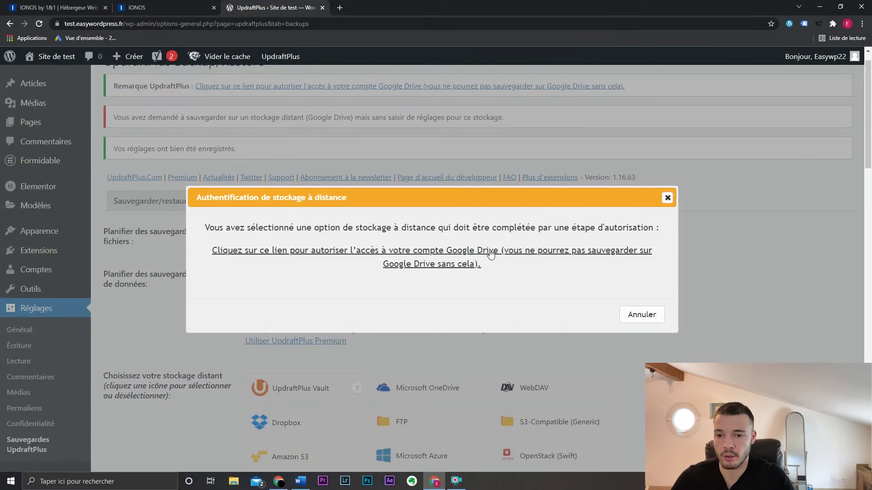
# - Follow the Google Drive authorisation link and pick the Google account to authorise
pyautogui.click(417, 257)
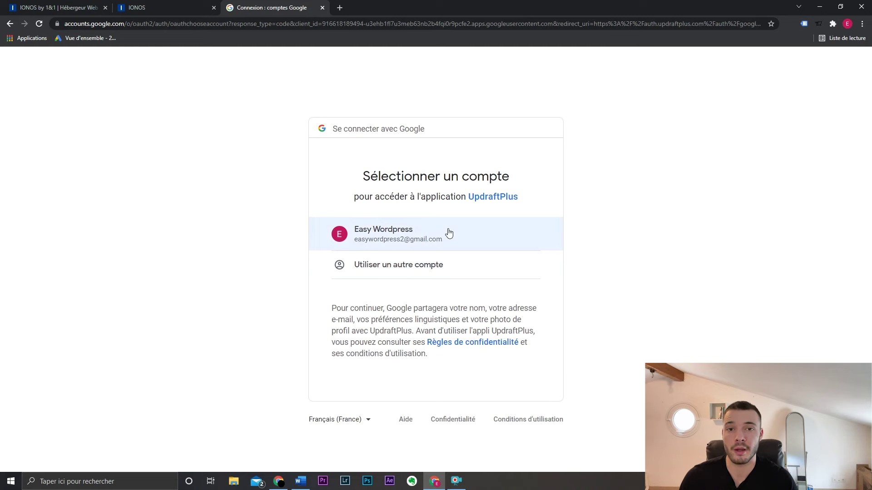
pyautogui.click(449, 233)
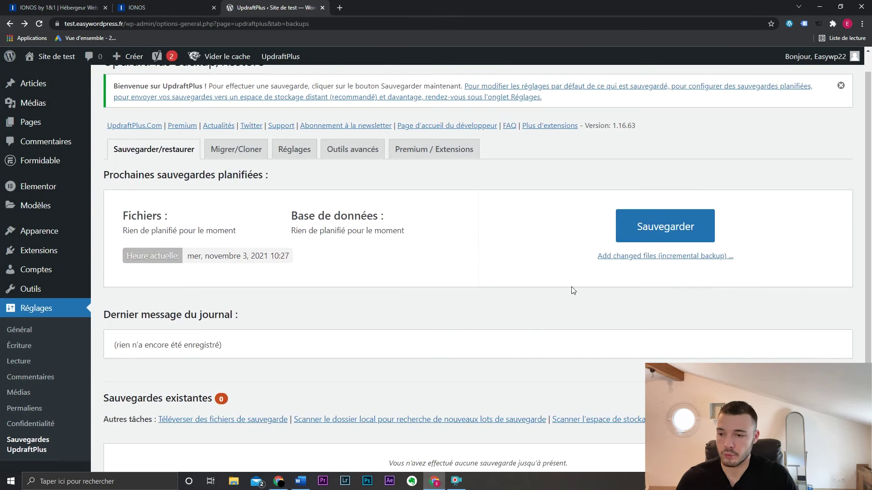
pyautogui.scroll(-1, 494, 253)
pyautogui.scroll(-1, 493, 253)
pyautogui.scroll(-1, 301, 353)
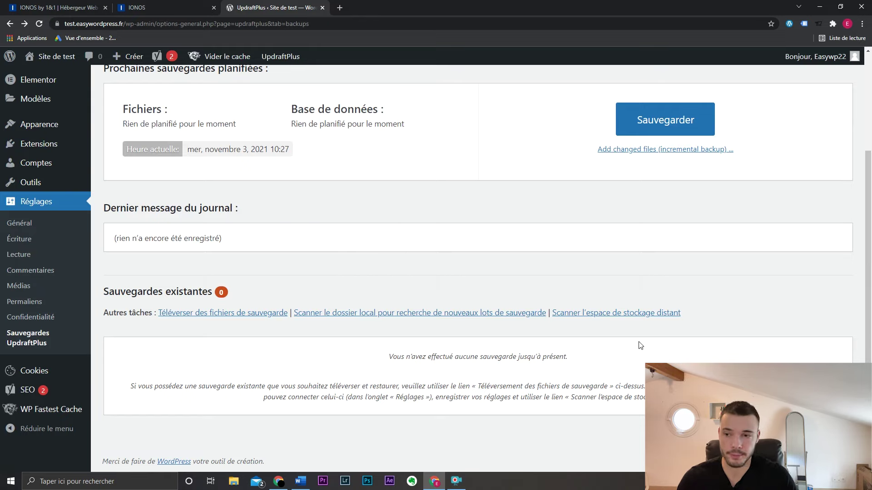
pyautogui.scroll(3, 627, 341)
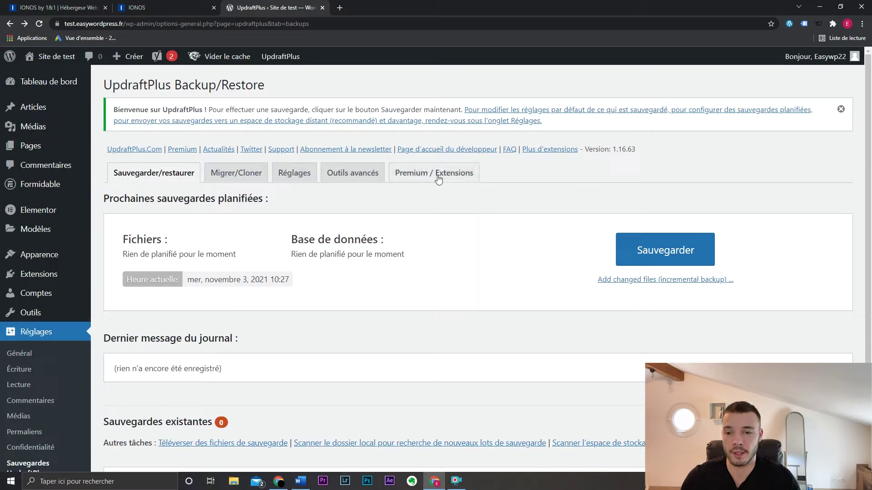
pyautogui.scroll(-3, 459, 227)
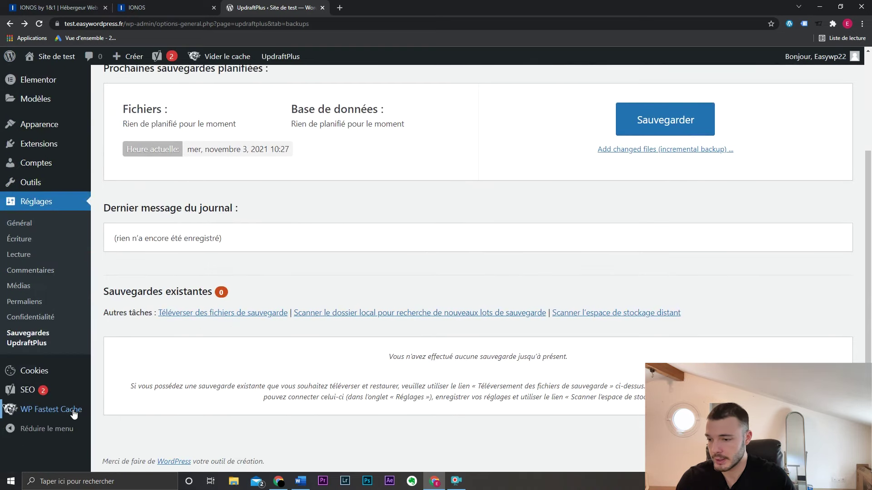
# - Turn on WP Fastest Cache and preload home page, posts, pages, categories, tags and attachments
pyautogui.click(73, 411)
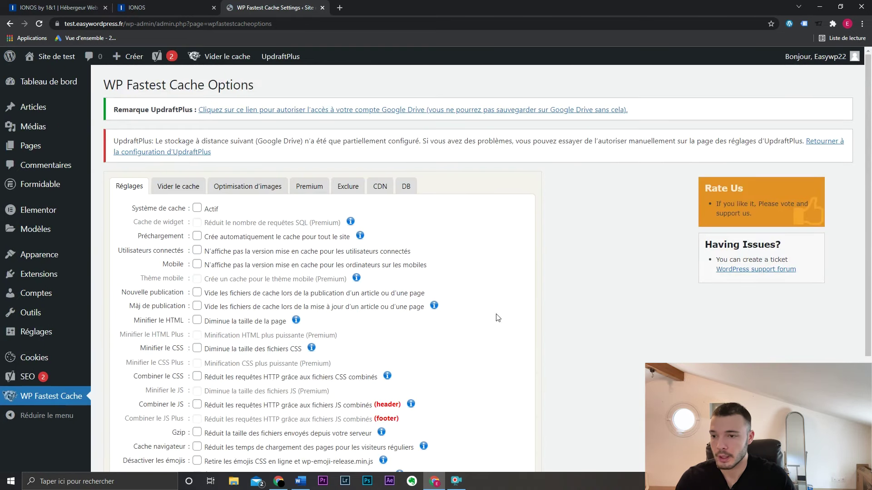
pyautogui.click(196, 209)
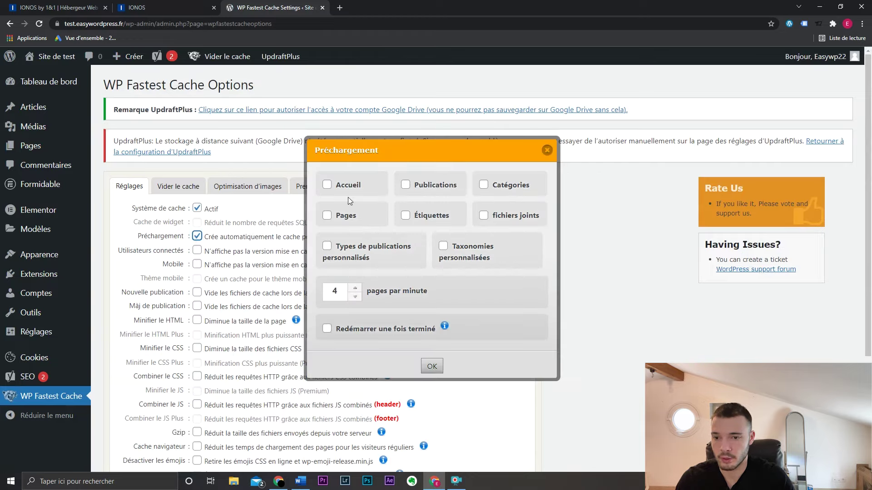
pyautogui.click(328, 185)
pyautogui.click(328, 216)
pyautogui.click(406, 216)
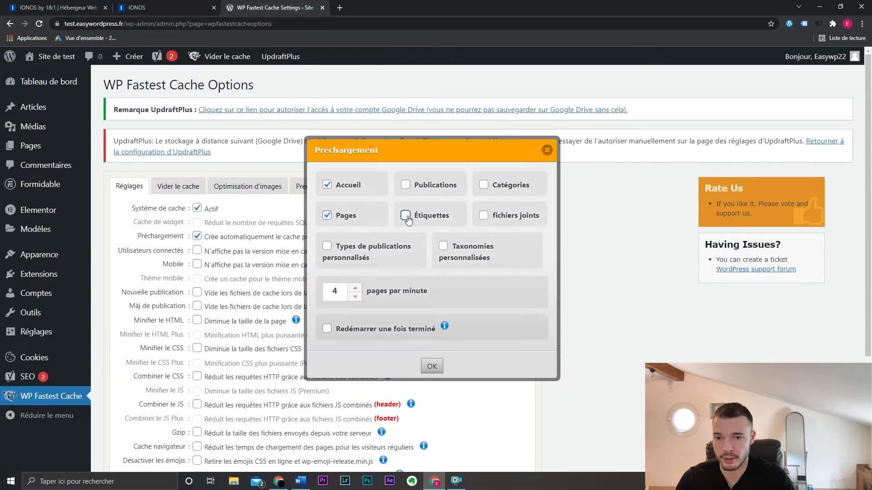
pyautogui.click(406, 185)
pyautogui.click(483, 185)
pyautogui.click(483, 216)
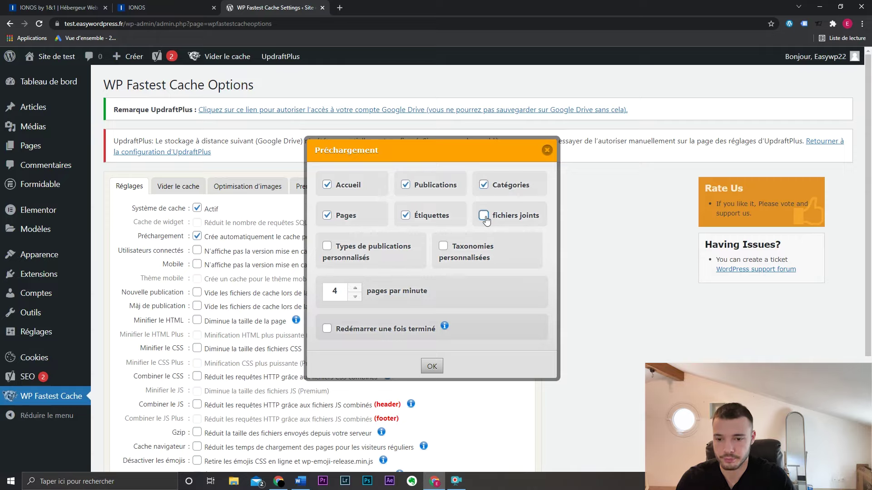
pyautogui.click(432, 367)
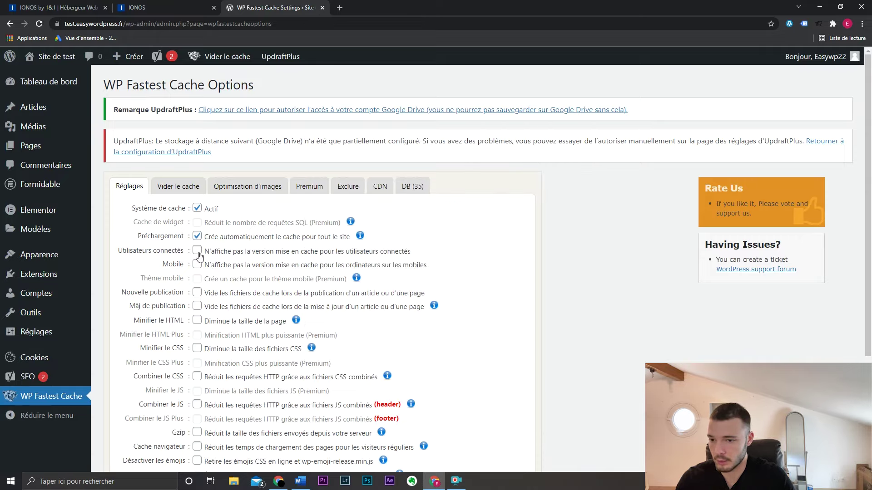
# - Clear cache on new and updated posts, minify CSS, and combine CSS and header JS
pyautogui.scroll(-1, 198, 261)
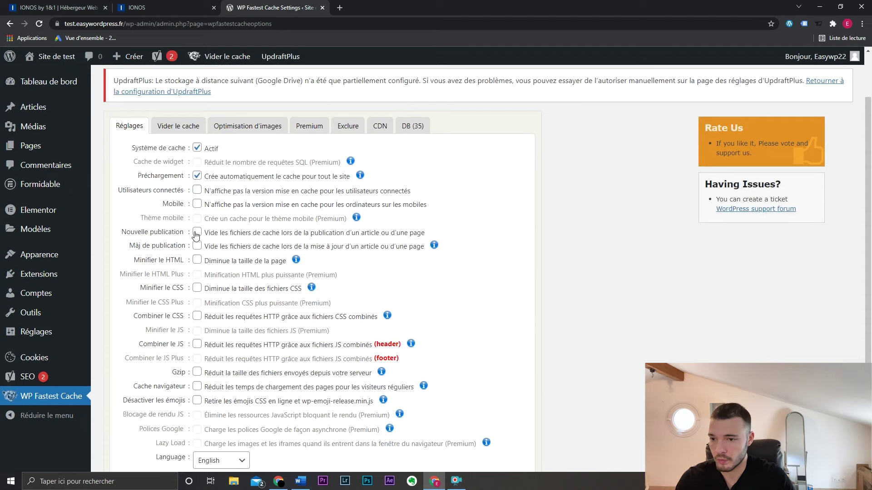
pyautogui.click(196, 235)
pyautogui.click(432, 351)
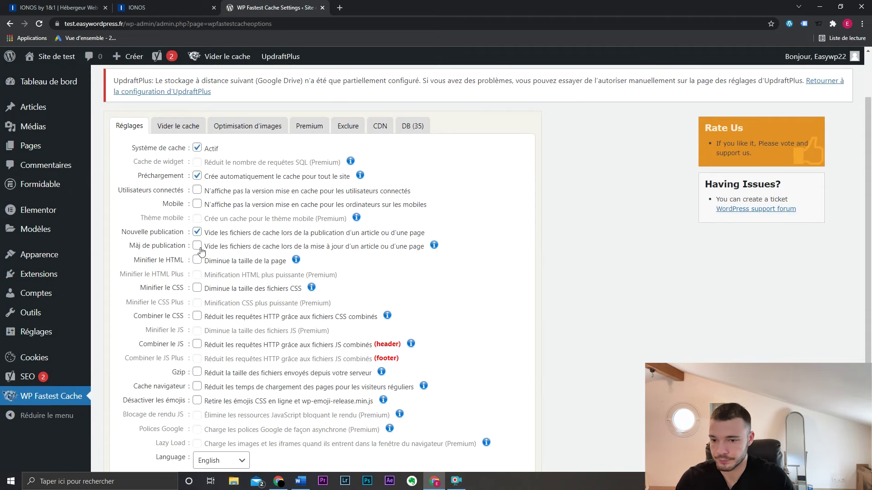
pyautogui.click(197, 246)
pyautogui.click(435, 351)
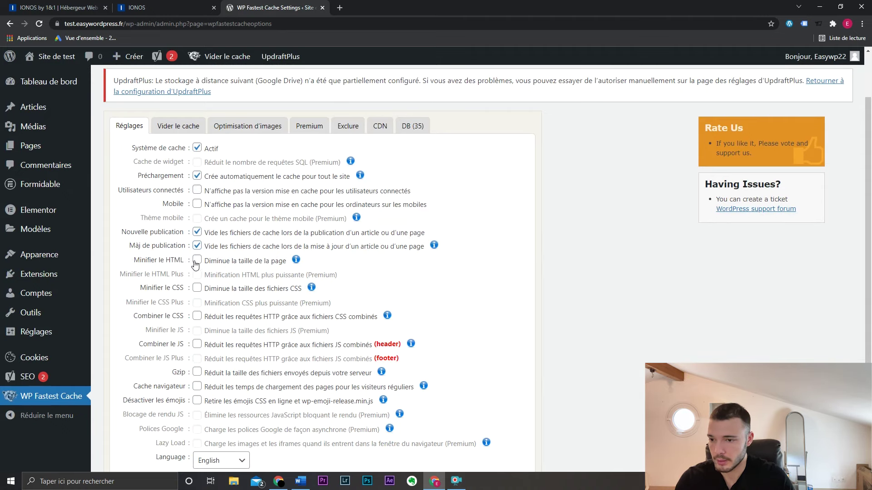
pyautogui.click(197, 289)
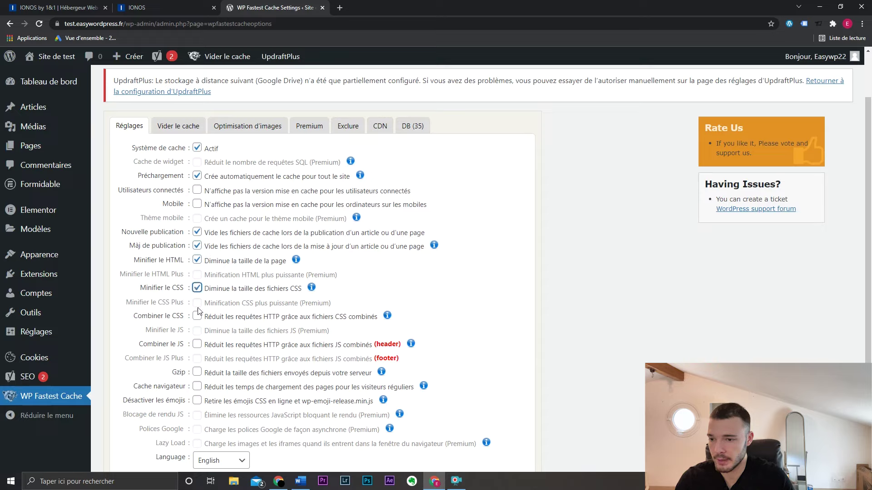
pyautogui.click(197, 316)
pyautogui.click(198, 344)
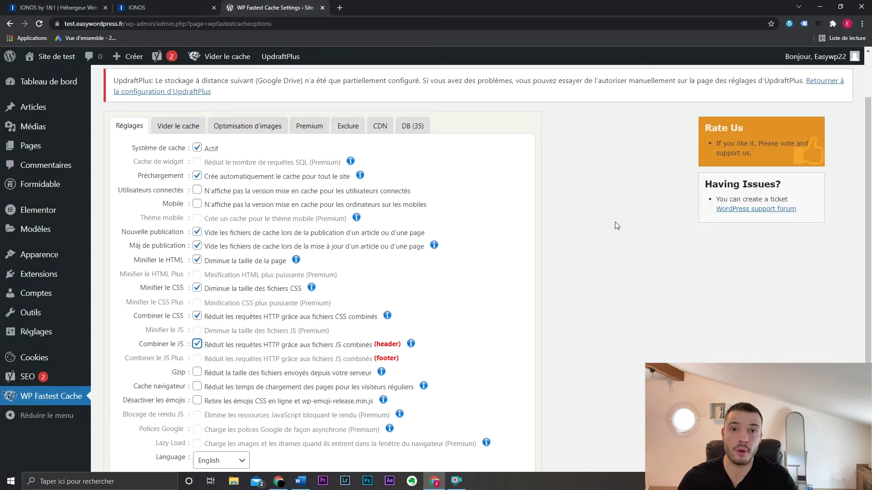
# - Enable Gzip and browser caching, submit the settings, and clean all the cache
pyautogui.scroll(-2, 616, 222)
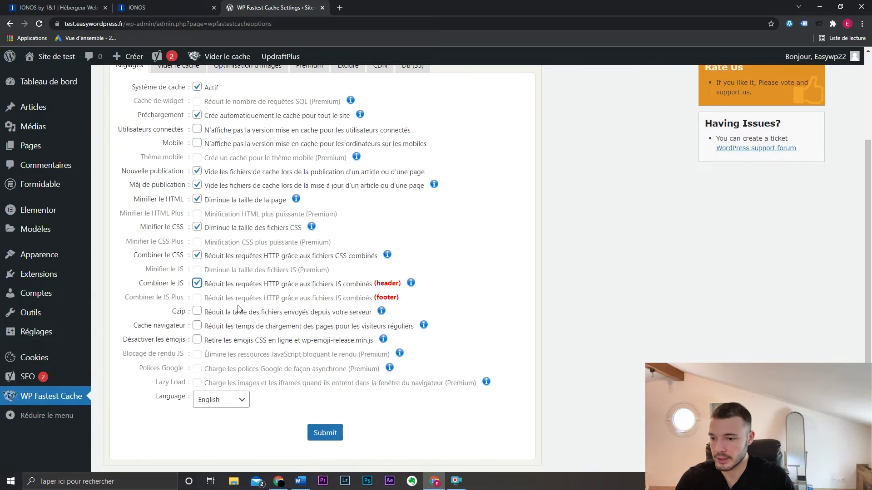
pyautogui.click(198, 312)
pyautogui.click(199, 326)
pyautogui.click(326, 433)
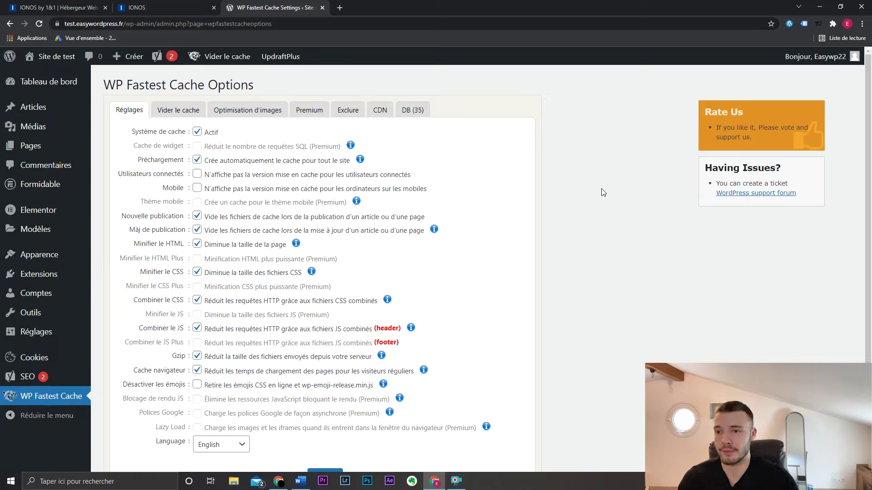
pyautogui.moveTo(238, 61)
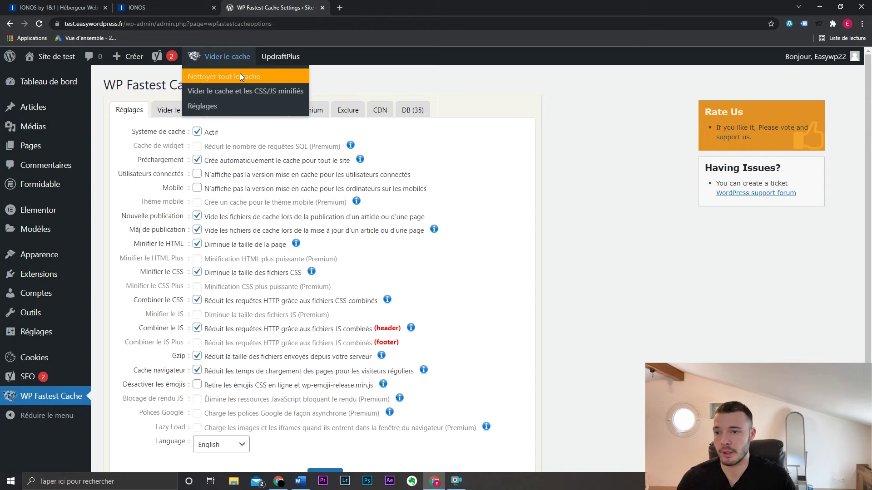
pyautogui.click(240, 76)
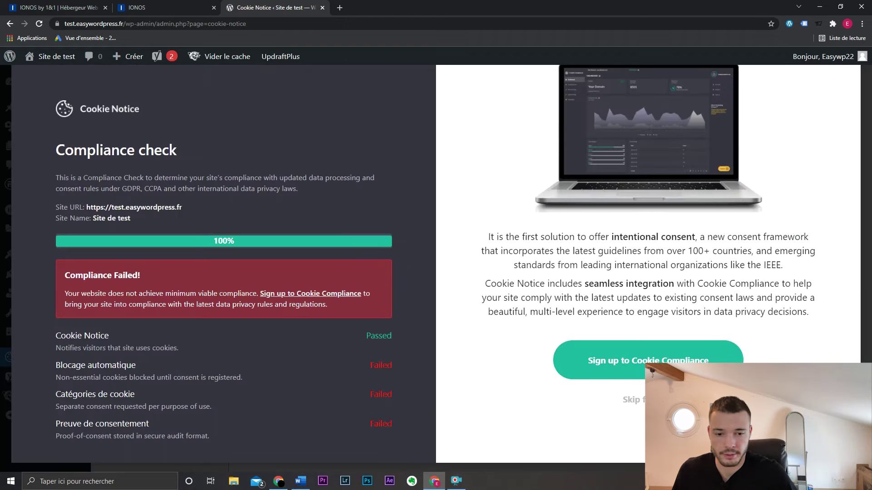
# - Dismiss the compliance overlay and change the accept button text from OK to 'Accepter'
pyautogui.click(636, 399)
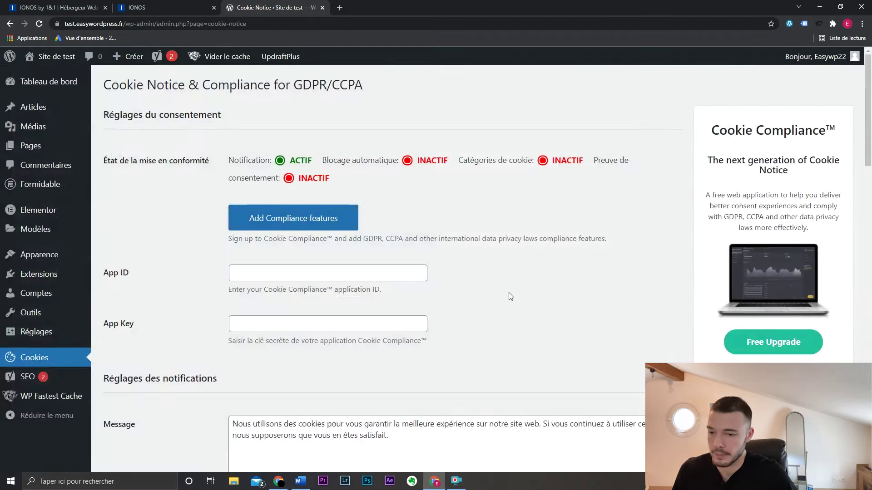
pyautogui.scroll(-4, 504, 282)
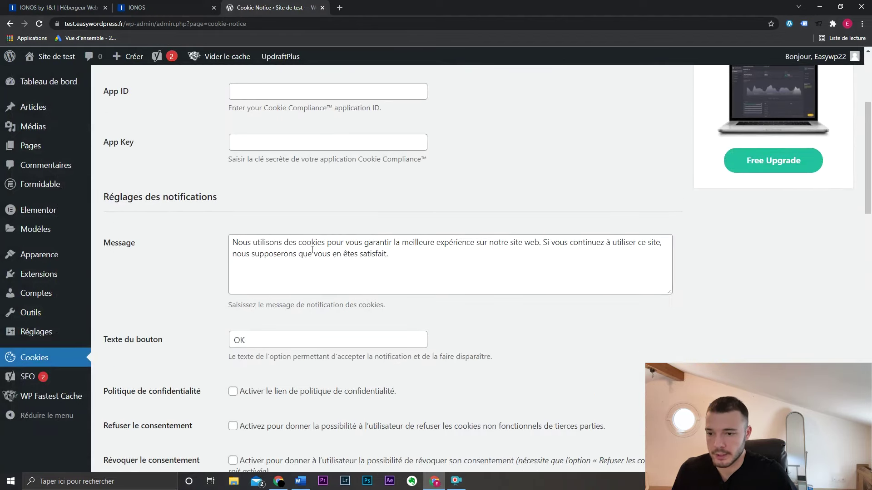
pyautogui.moveTo(467, 252); pyautogui.dragTo(235, 243)
pyautogui.click(543, 301)
pyautogui.scroll(-4, 529, 286)
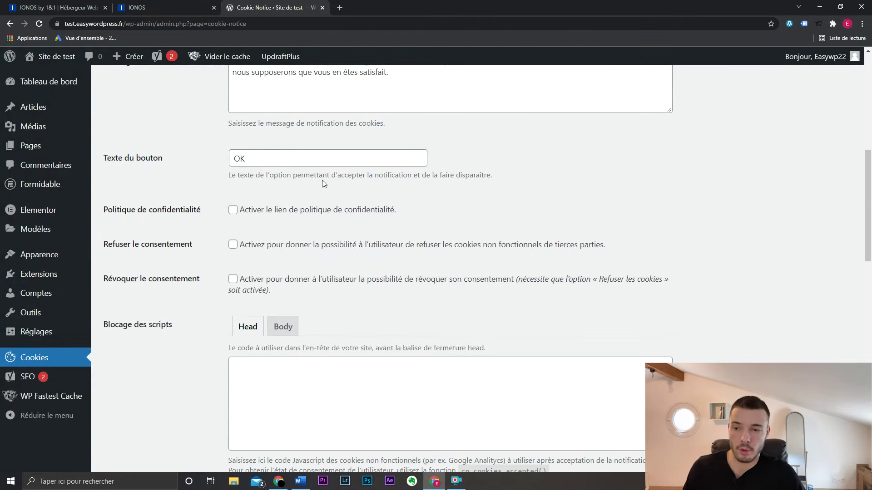
pyautogui.click(314, 165)
pyautogui.doubleClick(314, 165)
pyautogui.write('A')
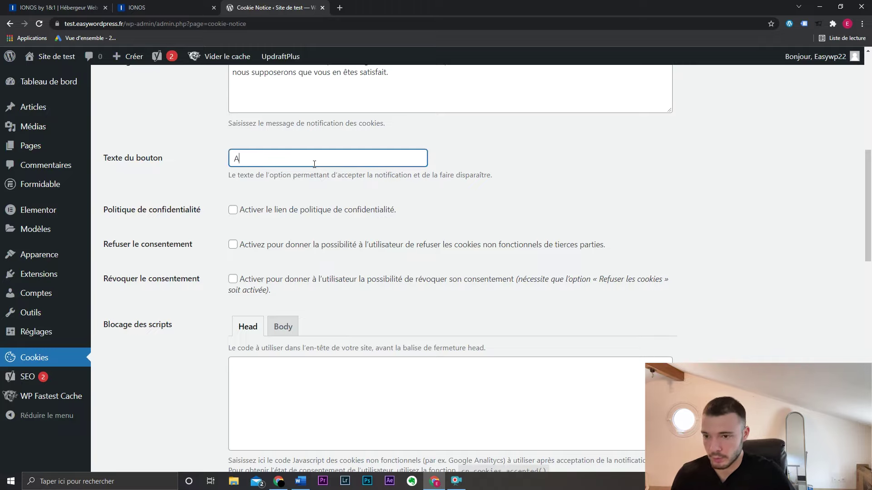
pyautogui.write('ccepter')
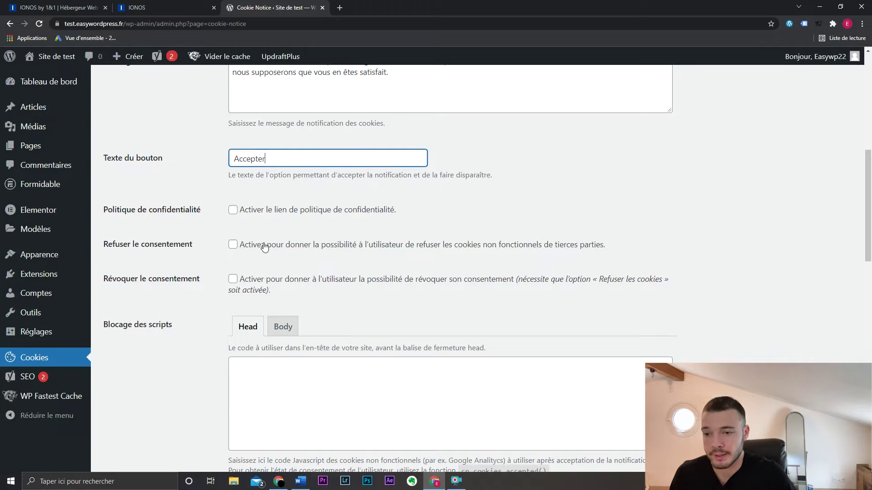
# - Enable refusing cookies with a 'Refuser' button, save the settings, and copy the site address
pyautogui.click(233, 245)
pyautogui.doubleClick(269, 259)
pyautogui.write('Refuser')
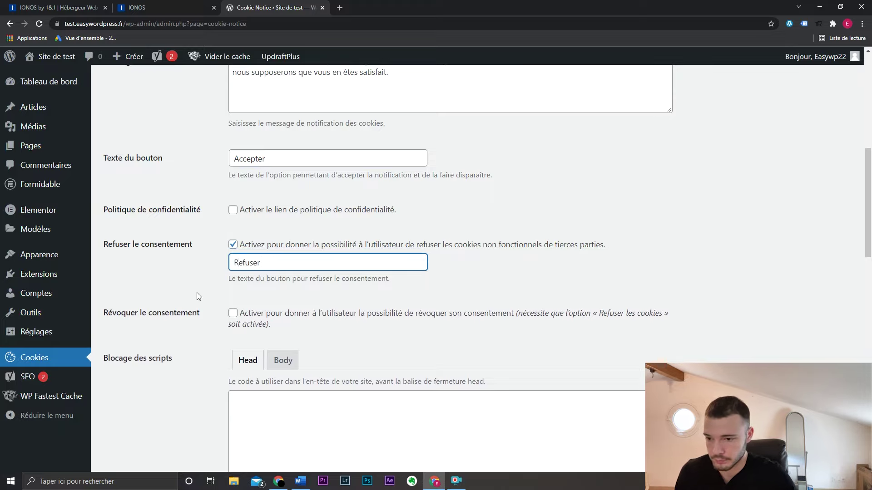
pyautogui.scroll(-15, 200, 293)
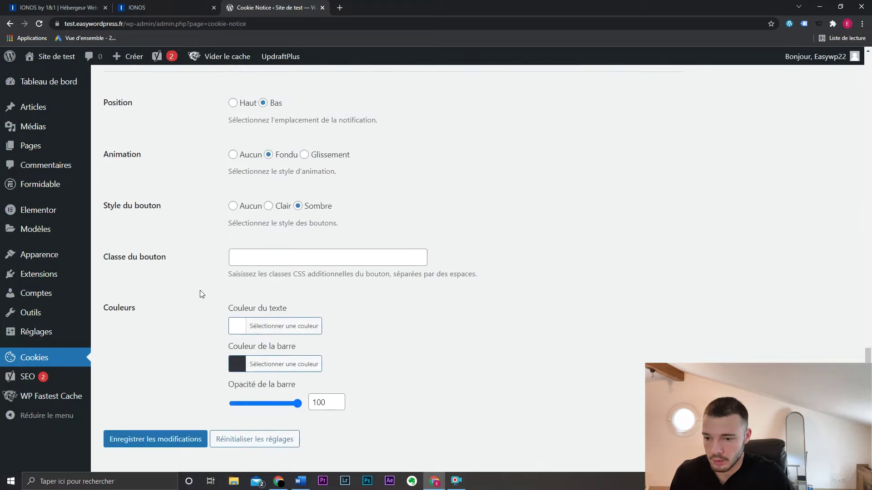
pyautogui.scroll(-1, 200, 294)
pyautogui.click(179, 414)
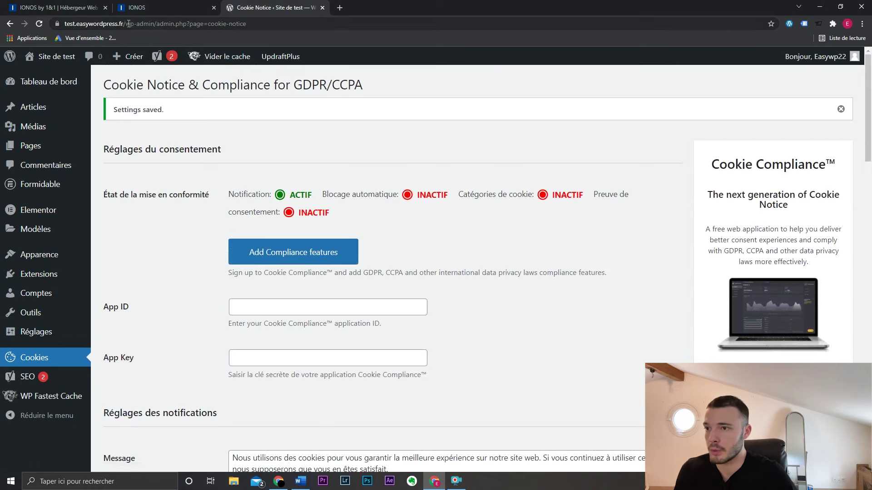
pyautogui.moveTo(124, 24); pyautogui.dragTo(62, 29)
pyautogui.hotkey('ctrl', 'c')
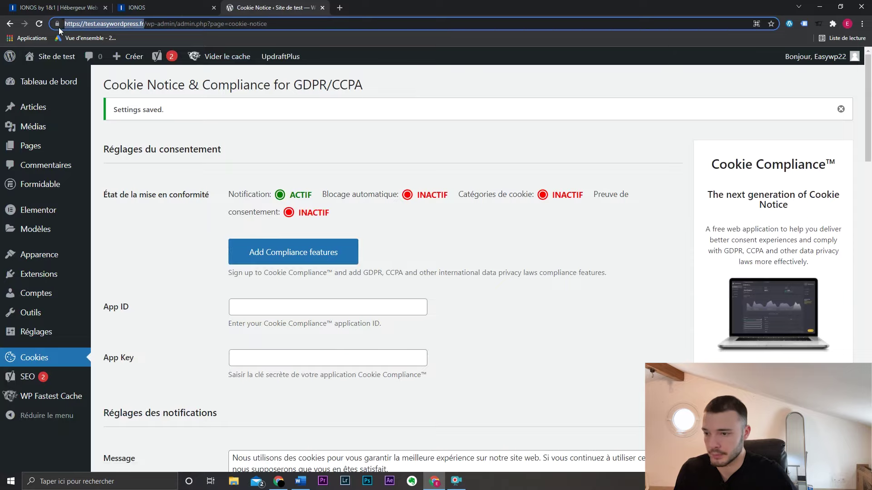
# - Check the site as a logged-out visitor in a private window, then close it
pyautogui.hotkey('ctrl', 'shift', 'n')
pyautogui.hotkey('ctrl', 'v')
pyautogui.press('Return')
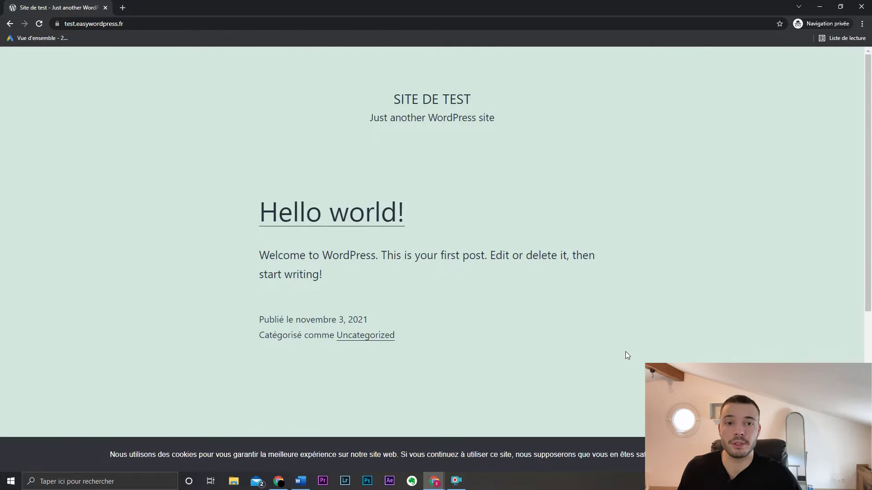
pyautogui.click(861, 6)
# - Go to the public homepage via Site de test > Aller sur le site and browse the Hello world! post
pyautogui.scroll(-5, 475, 307)
pyautogui.scroll(-20, 475, 307)
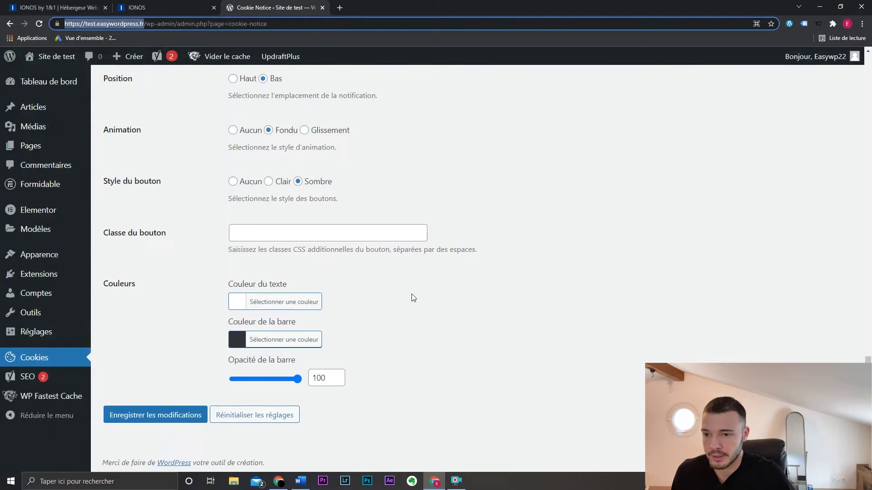
pyautogui.scroll(3, 331, 227)
pyautogui.scroll(-3, 318, 241)
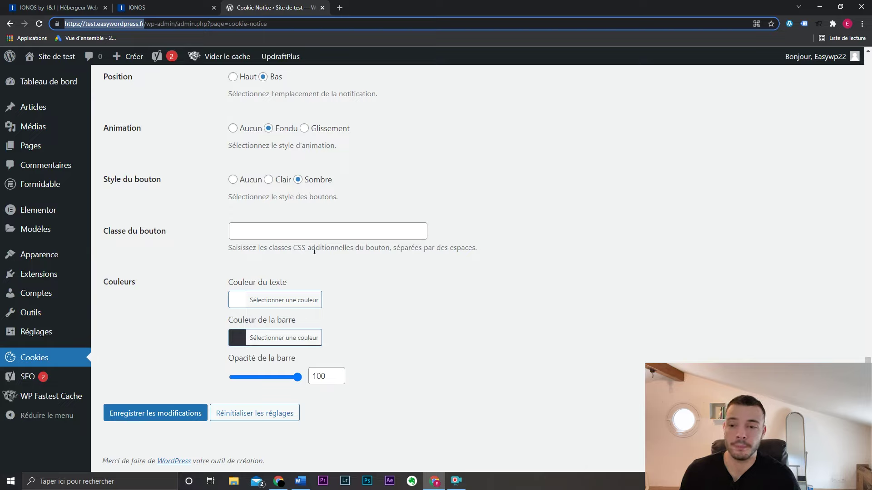
pyautogui.click(476, 325)
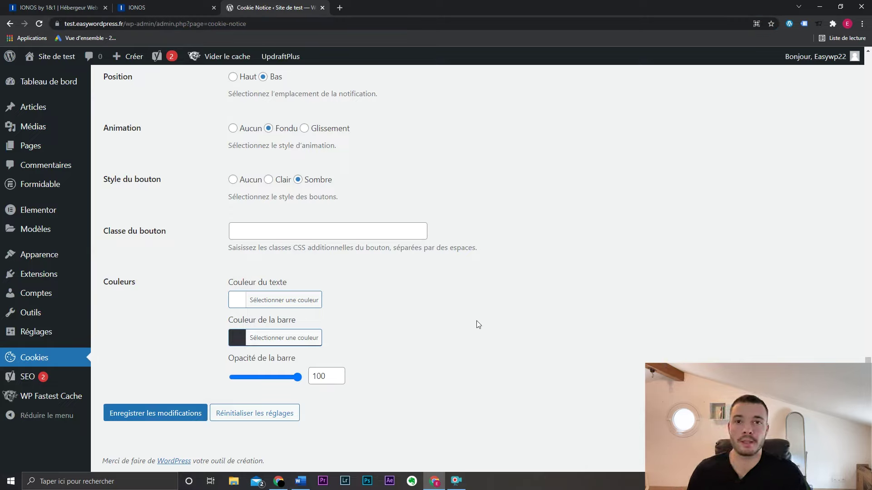
pyautogui.moveTo(45, 59)
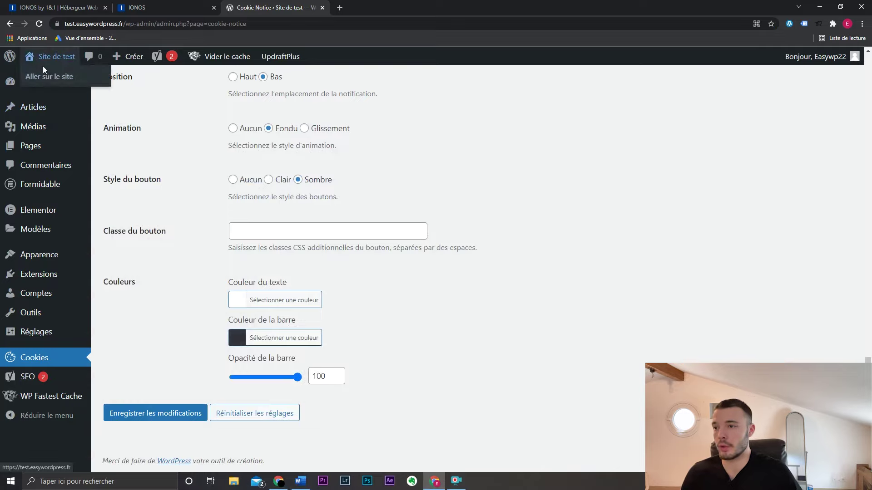
pyautogui.click(45, 75)
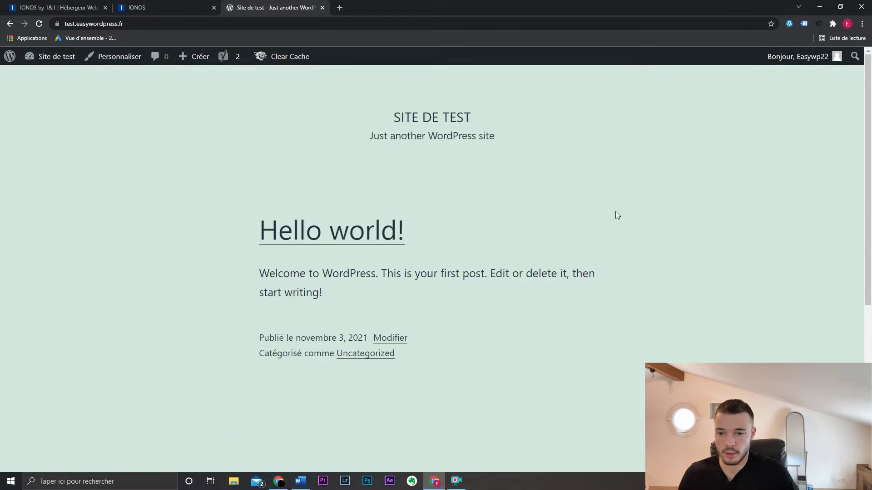
pyautogui.scroll(-6, 615, 213)
pyautogui.scroll(6, 615, 213)
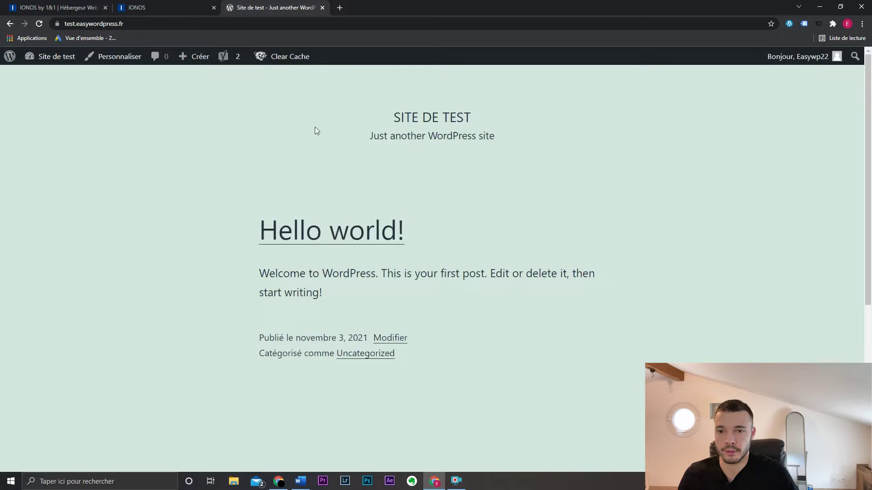
pyautogui.scroll(-6, 659, 180)
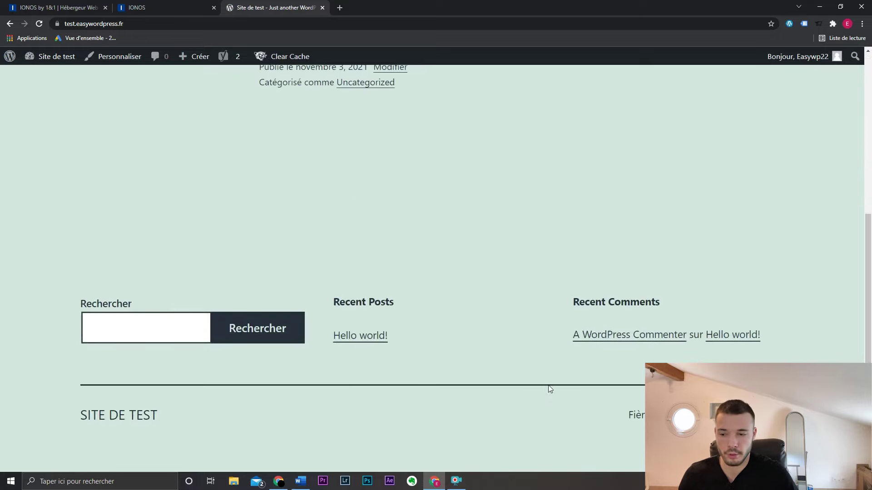
pyautogui.scroll(6, 550, 387)
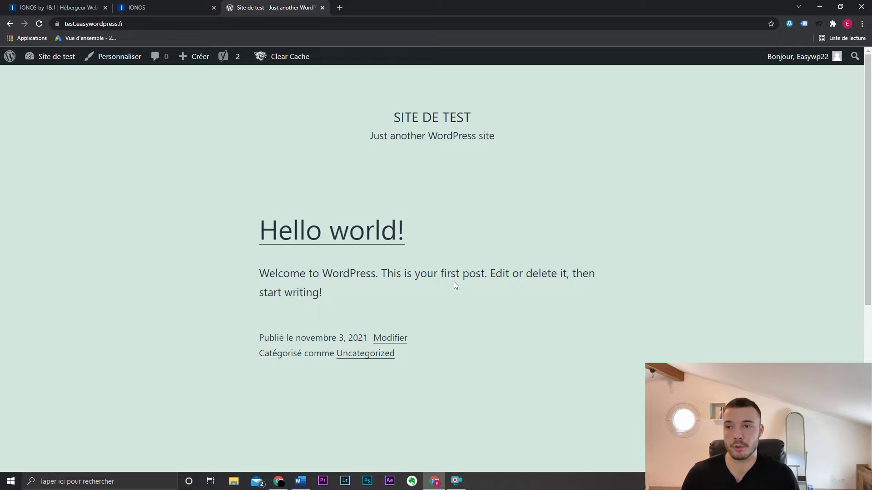
# - Install and activate the OceanWP theme from the theme catalogue, then view the front page in its new layout
pyautogui.moveTo(54, 62)
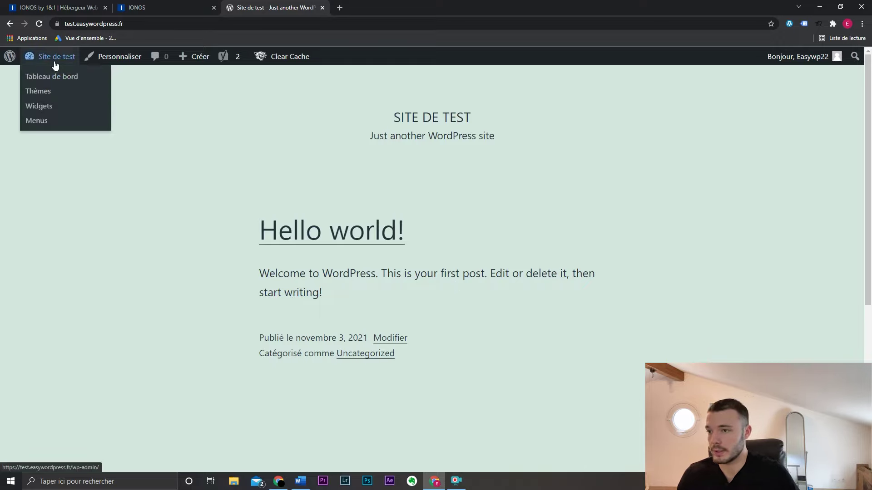
pyautogui.click(55, 78)
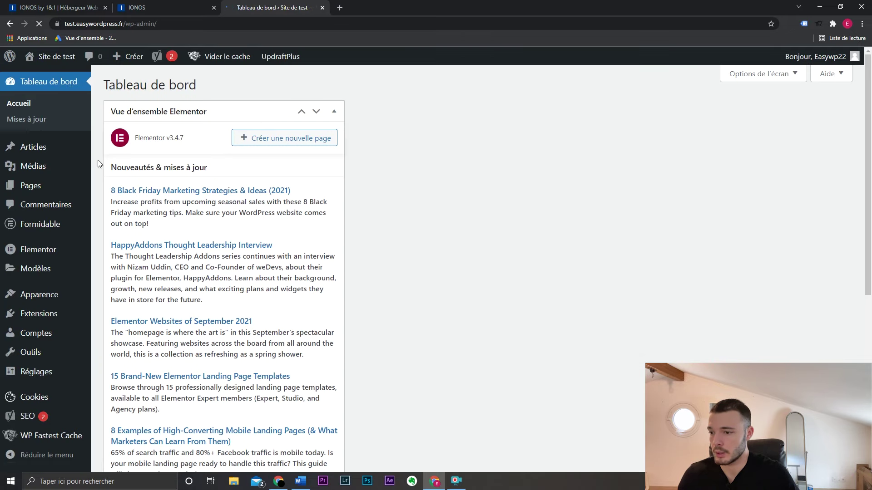
pyautogui.moveTo(68, 296)
pyautogui.click(111, 294)
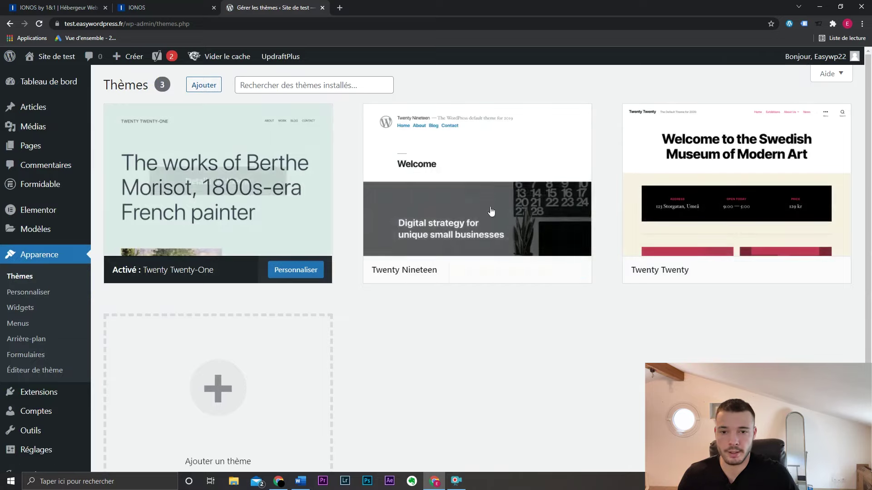
pyautogui.click(204, 86)
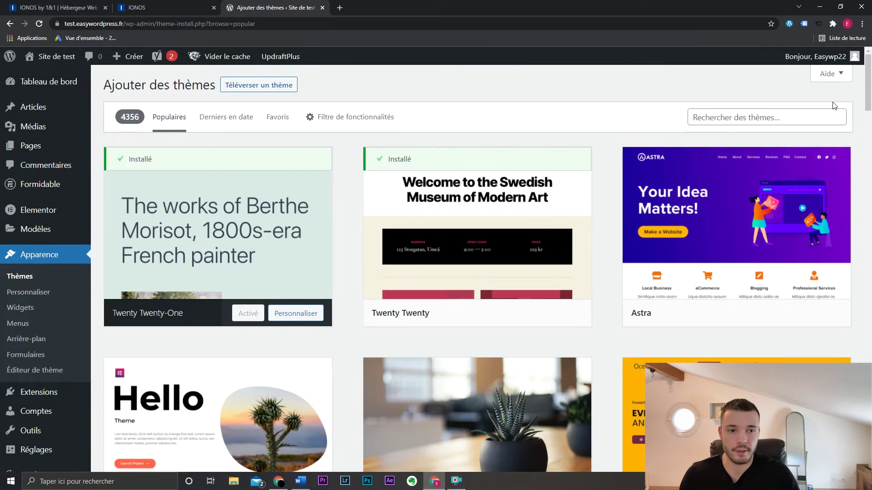
pyautogui.scroll(-2, 870, 91)
pyautogui.moveTo(870, 91)
pyautogui.mouseDown()
pyautogui.moveTo(870, 168)
pyautogui.moveTo(870, 83)
pyautogui.mouseUp()
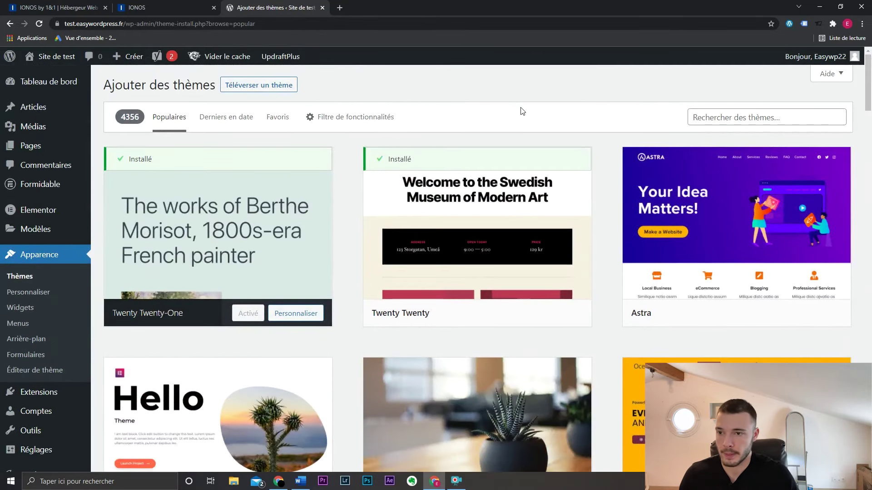
pyautogui.click(270, 86)
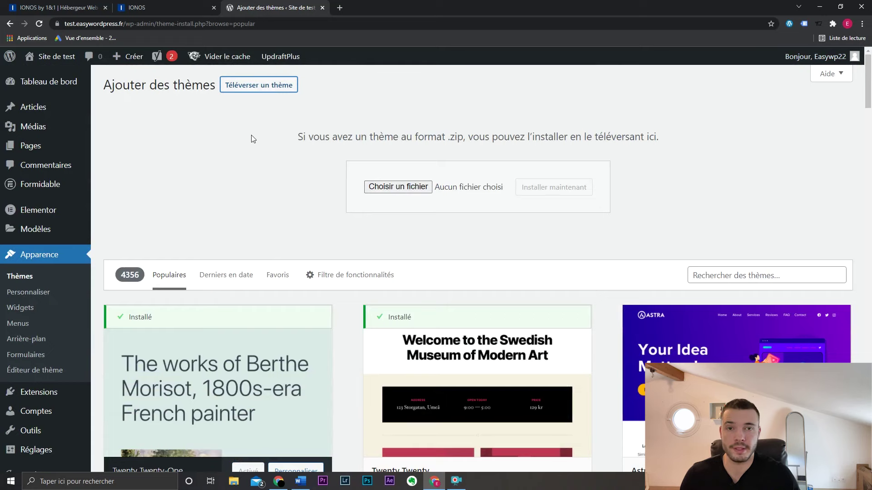
pyautogui.scroll(-5, 349, 196)
pyautogui.scroll(-2, 612, 295)
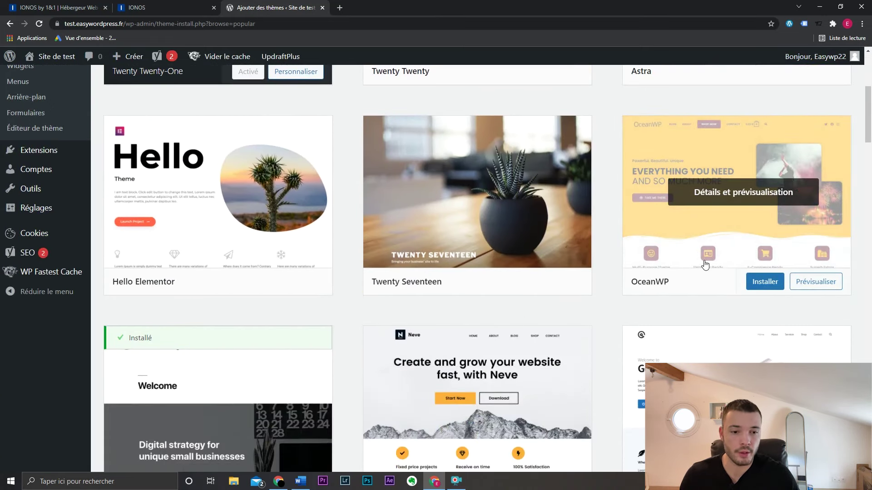
pyautogui.click(765, 281)
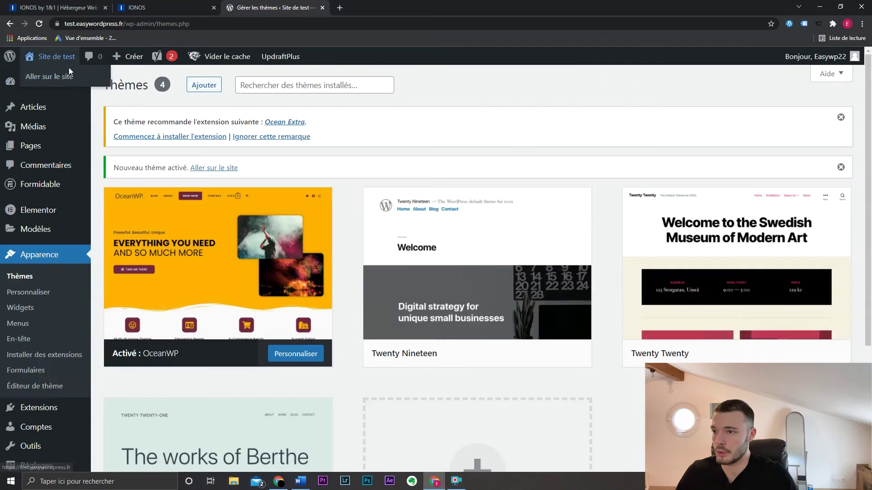
pyautogui.click(69, 69)
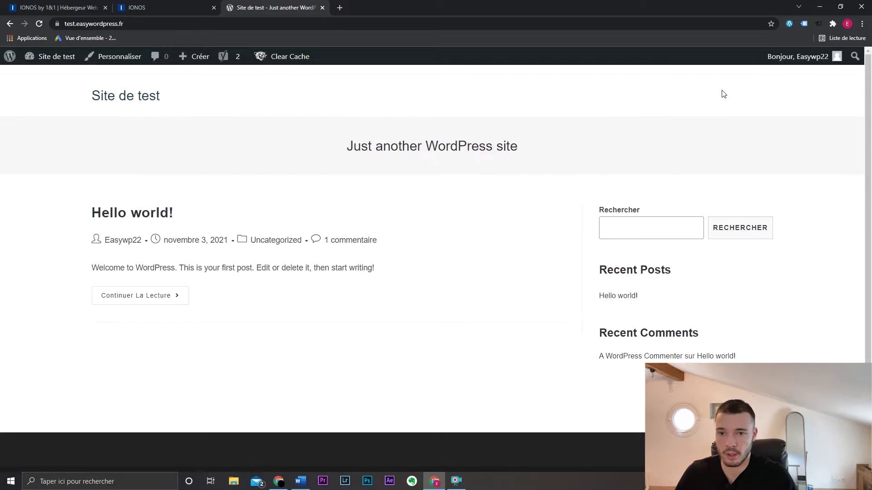
# - Select and deselect the tagline 'Just another WordPress site' on the homepage, then return to the admin dashboard
pyautogui.moveTo(534, 147); pyautogui.dragTo(317, 147)
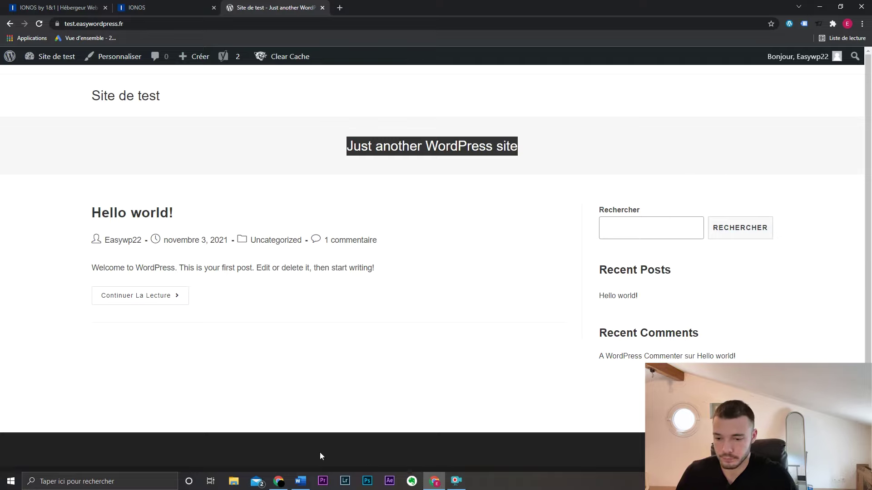
pyautogui.scroll(-1, 319, 456)
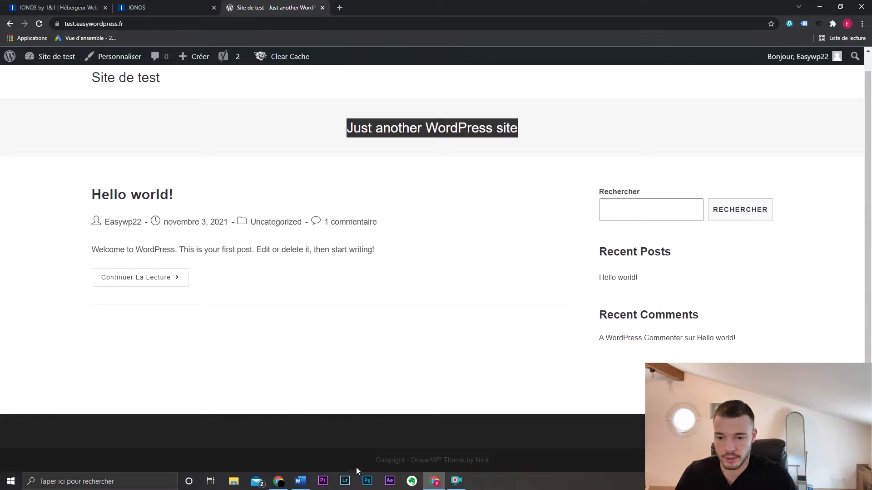
pyautogui.click(466, 276)
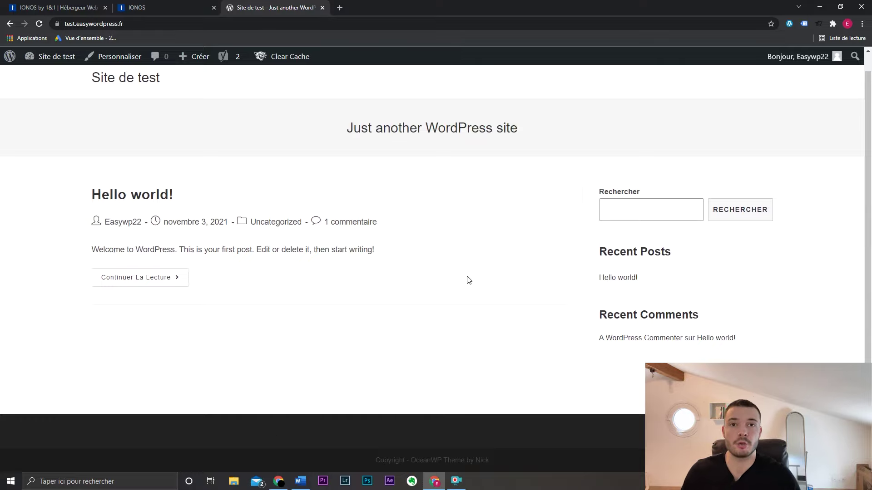
pyautogui.scroll(1, 472, 283)
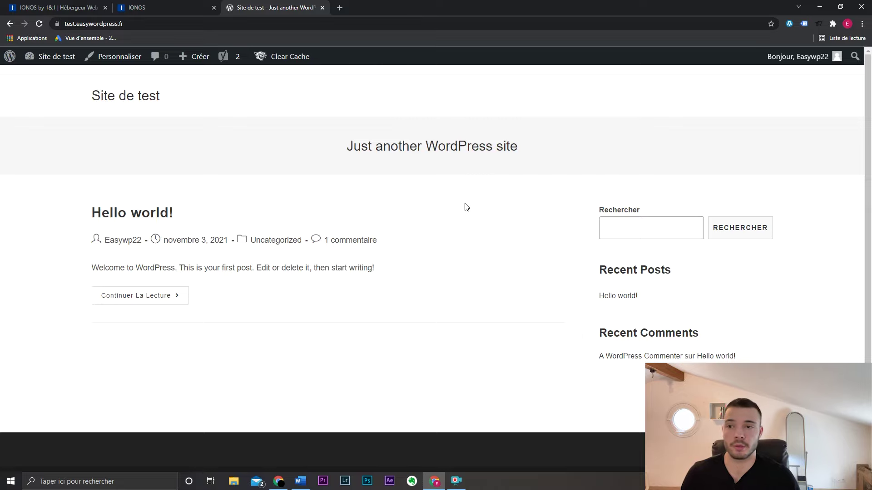
pyautogui.moveTo(194, 57)
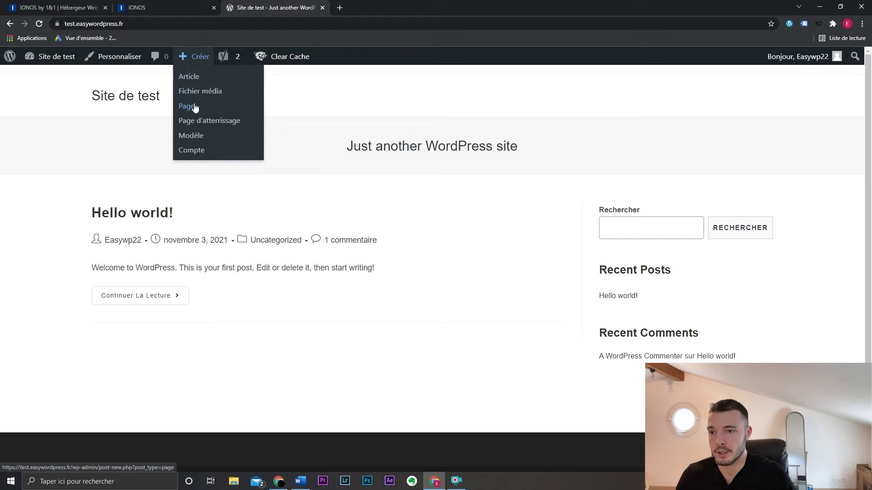
# - Create and publish two new pages titled 'Accueil' and 'Nos services'
pyautogui.moveTo(53, 66)
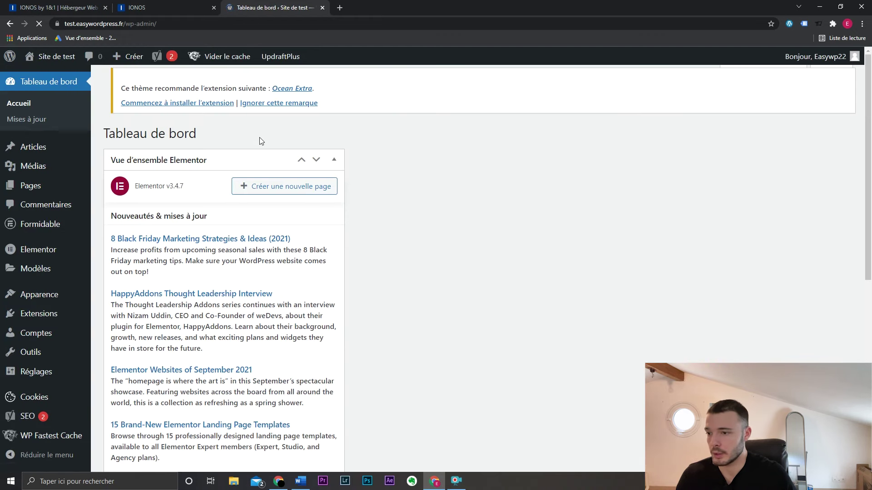
pyautogui.moveTo(68, 185)
pyautogui.click(129, 207)
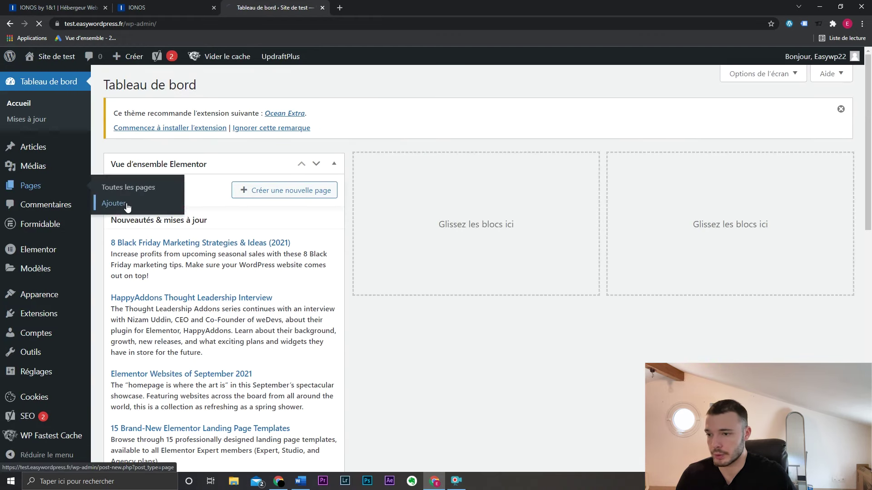
pyautogui.write('Accueil')
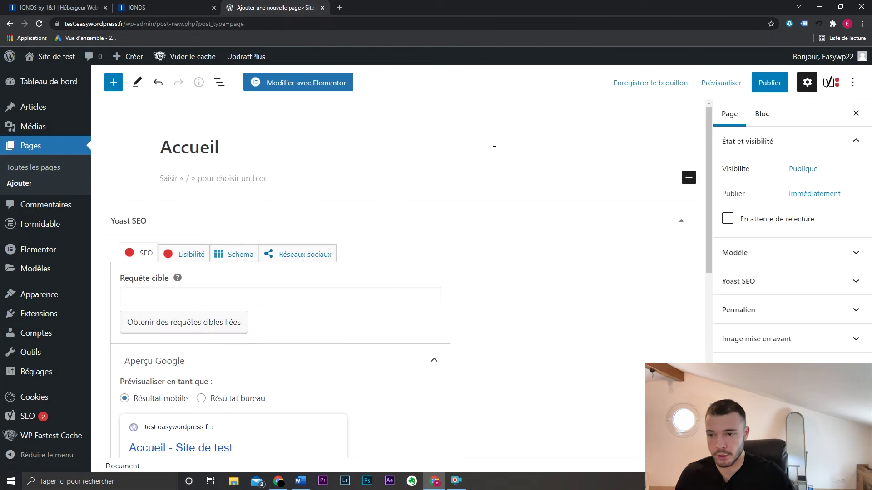
pyautogui.click(770, 82)
pyautogui.click(756, 82)
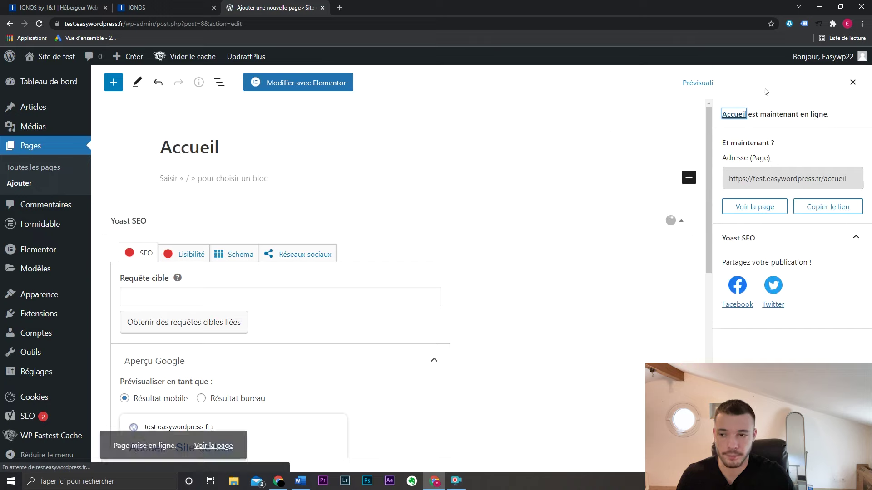
pyautogui.click(33, 186)
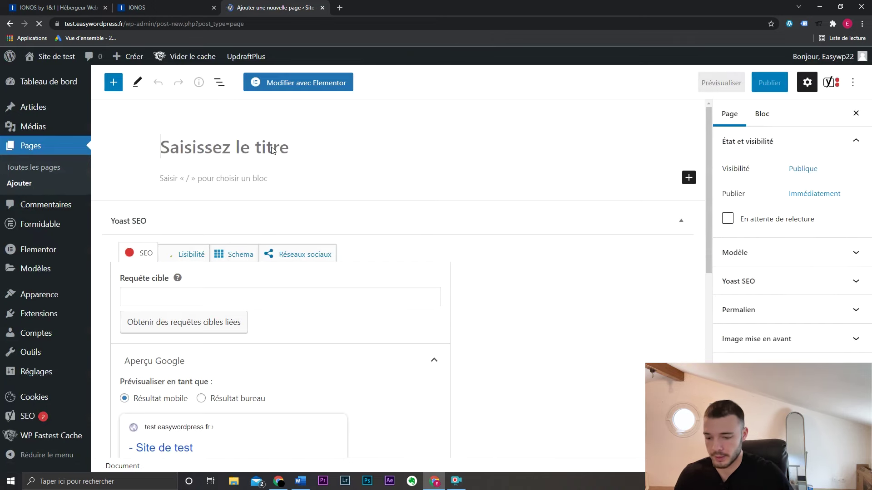
pyautogui.write('Nos servic')
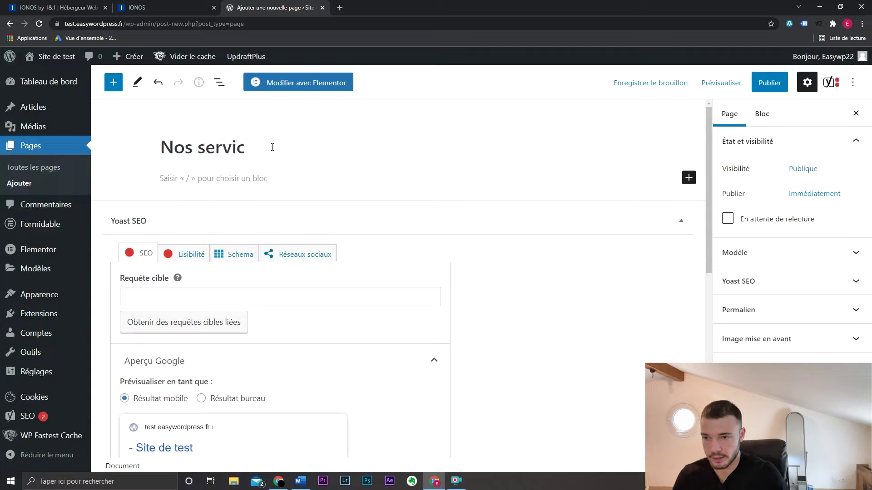
pyautogui.write('es')
pyautogui.click(769, 82)
pyautogui.click(758, 82)
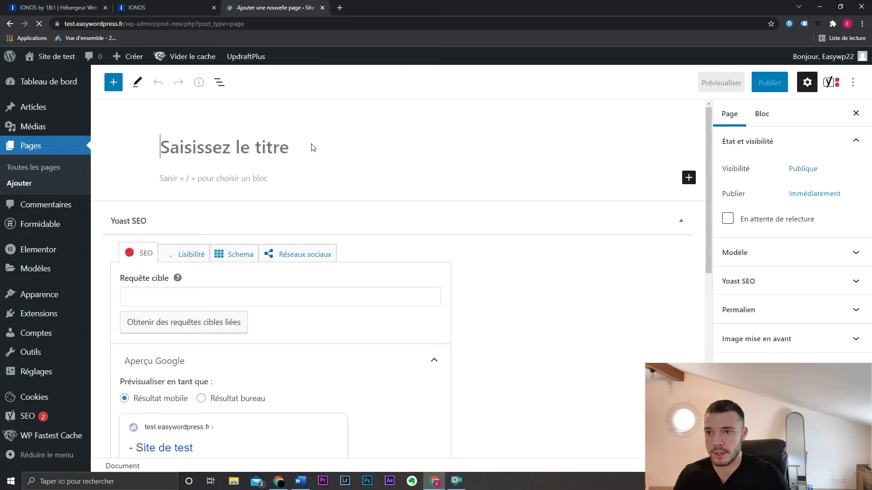
# - Publish the 'A propos' page and a new 'Blog' page
pyautogui.write('A propos')
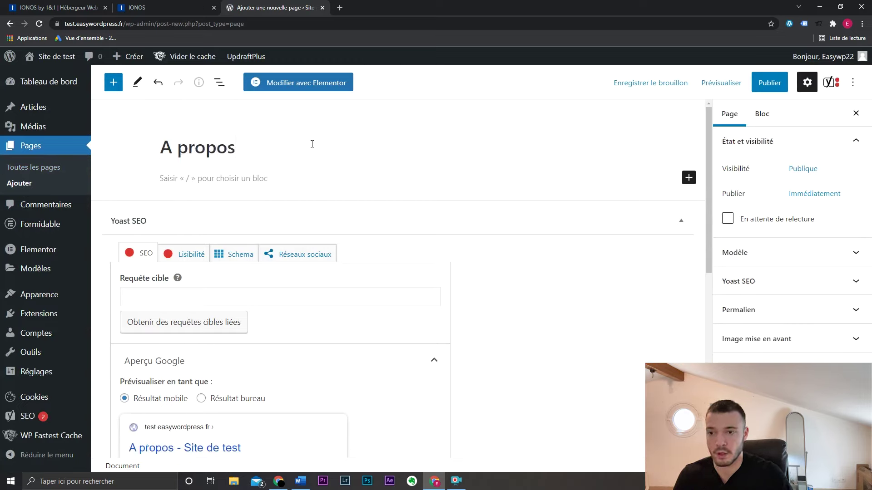
pyautogui.click(769, 83)
pyautogui.click(761, 80)
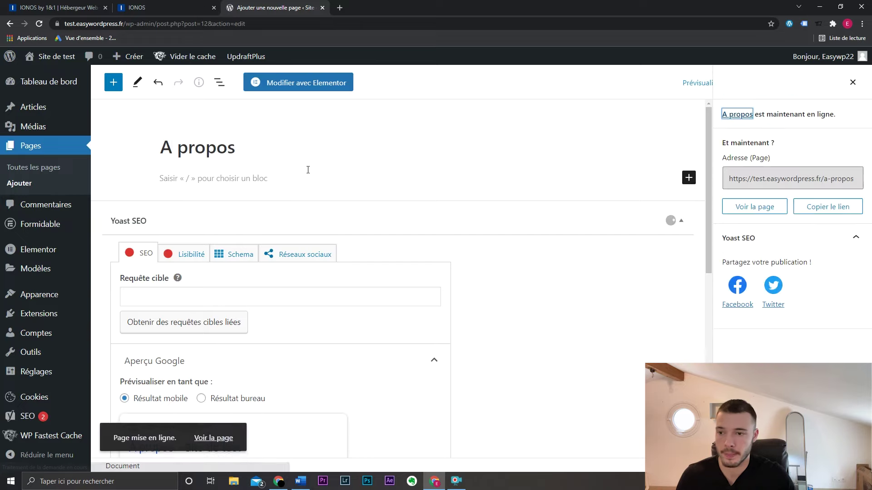
pyautogui.click(55, 183)
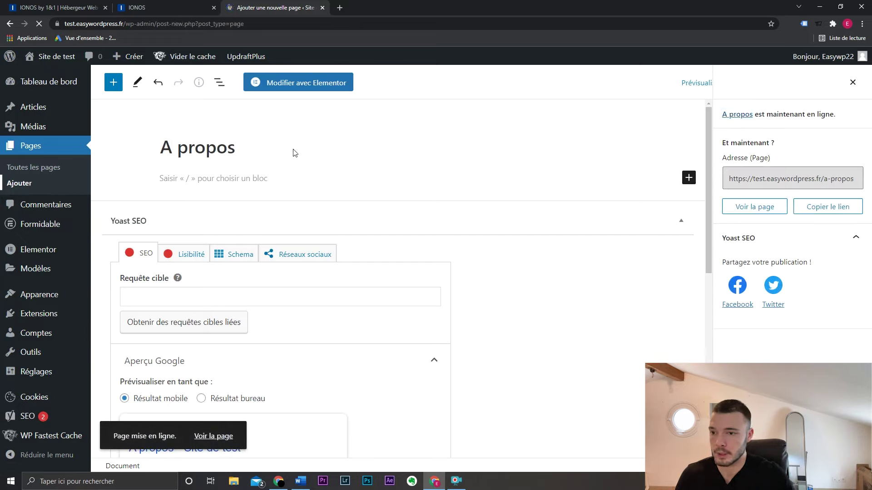
pyautogui.write('Blog')
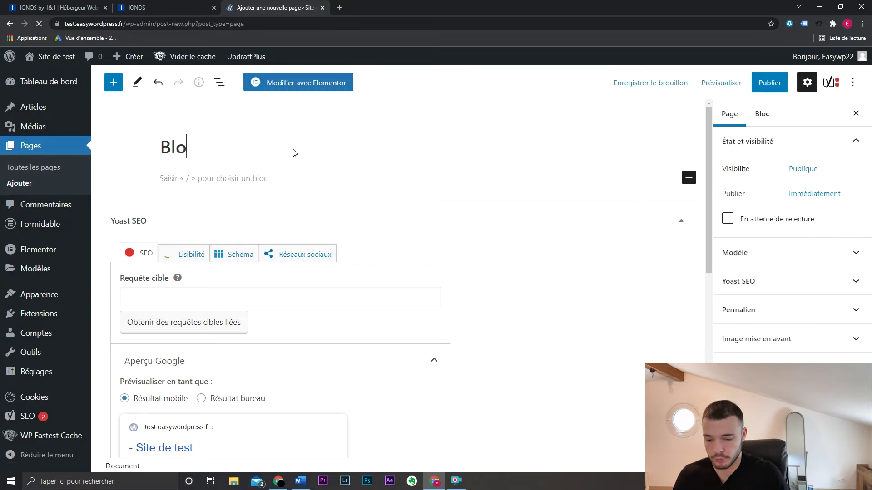
pyautogui.click(770, 82)
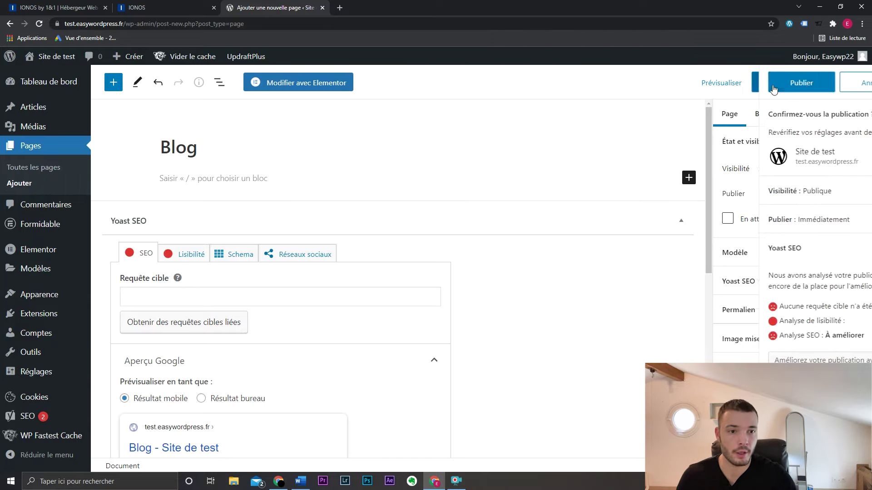
pyautogui.click(769, 83)
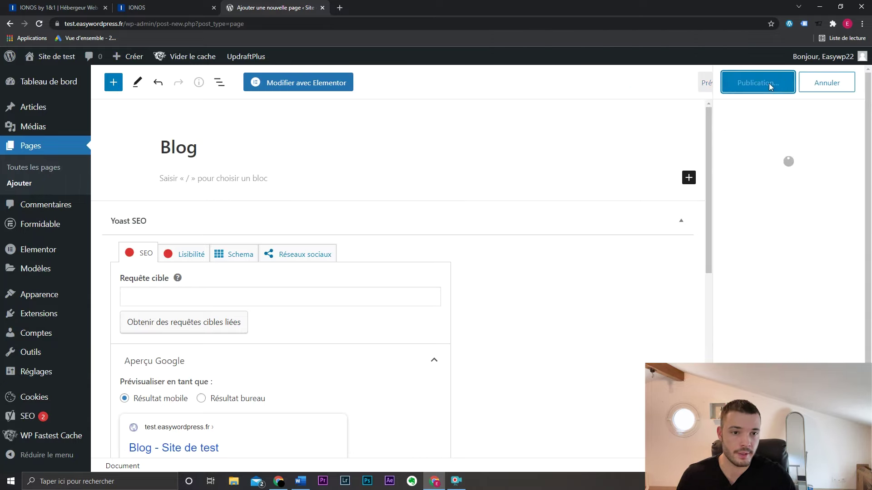
# - Create and publish a page titled 'Mentions légales'
pyautogui.click(31, 186)
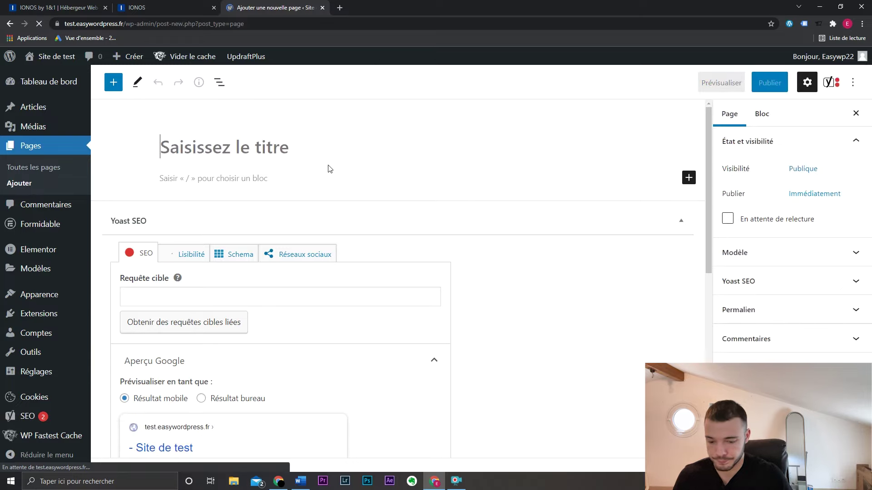
pyautogui.write('Mentions légales')
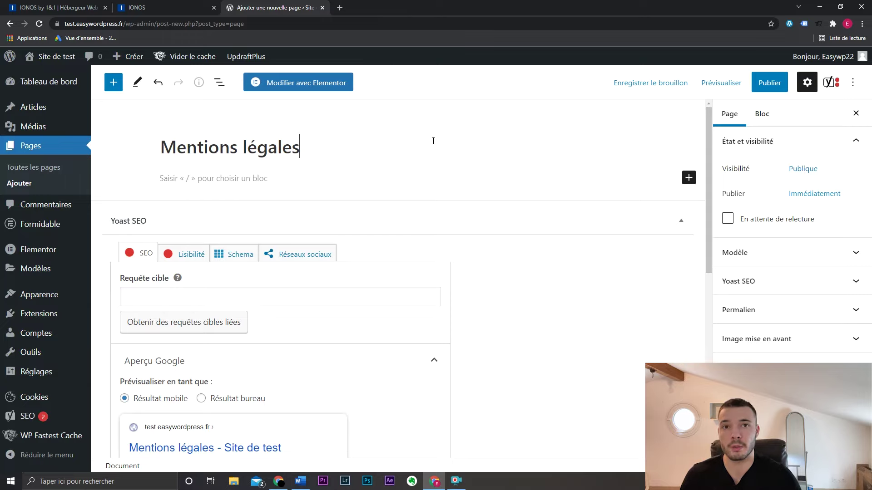
pyautogui.click(769, 82)
pyautogui.click(748, 82)
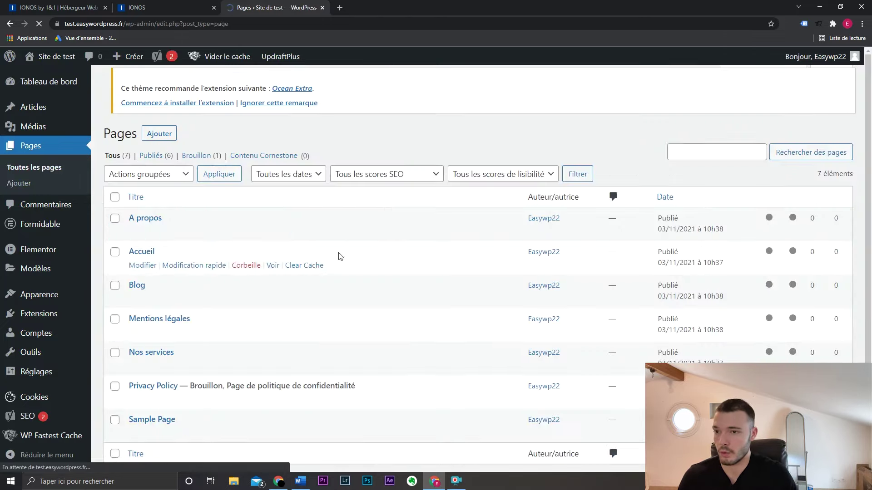
# - Move the Privacy Policy draft and Sample Page to the trash
pyautogui.scroll(-2, 325, 295)
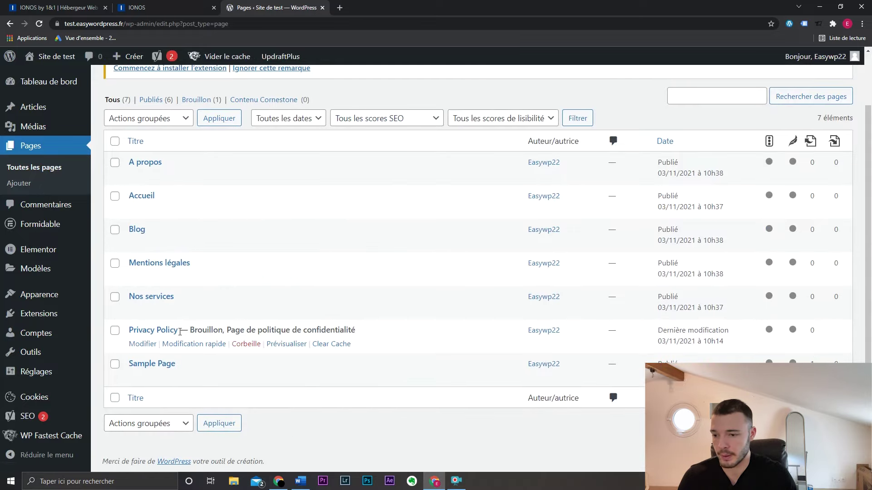
pyautogui.click(253, 345)
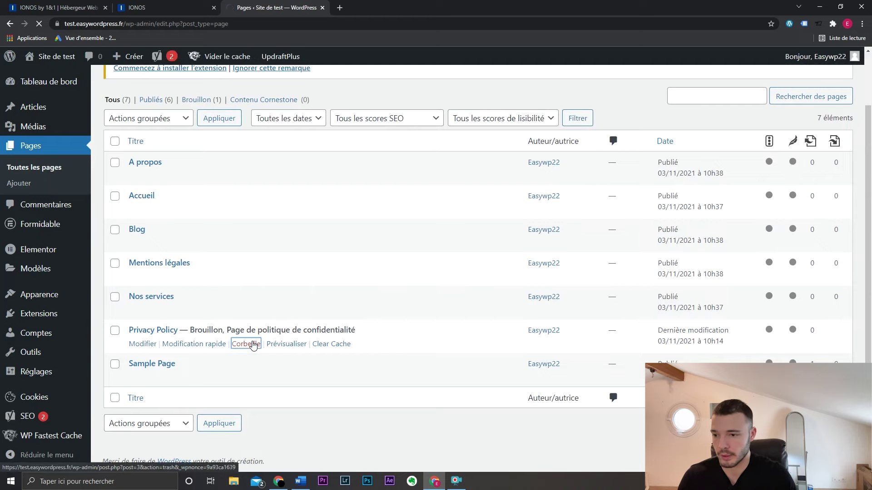
pyautogui.click(252, 435)
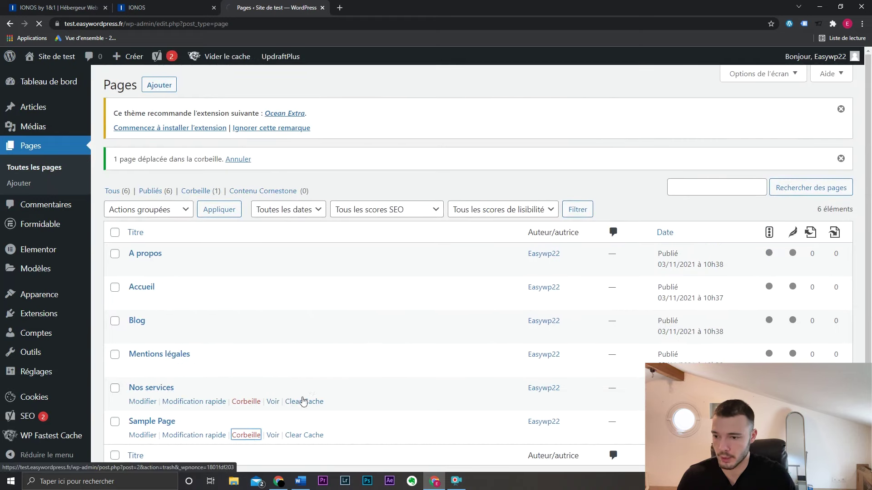
# - Dismiss the Yoast SEO Premium, Ocean Extra and page-trashed notices above the pages list
pyautogui.scroll(-3, 322, 354)
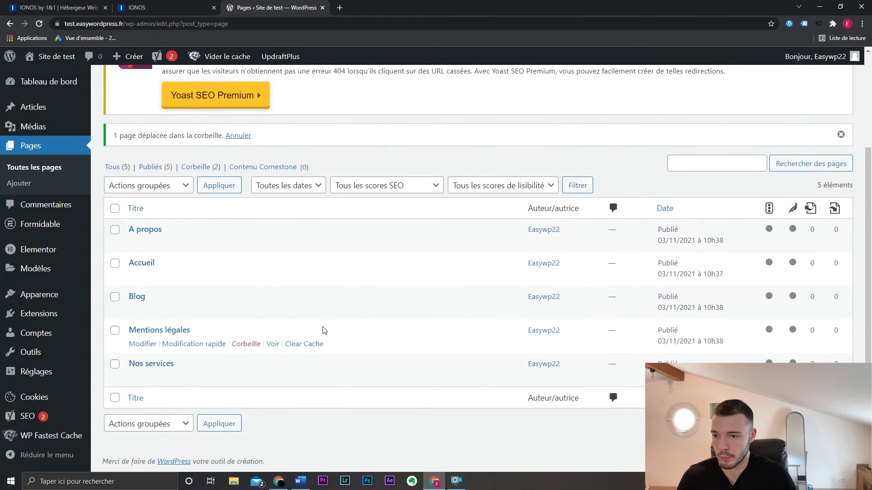
pyautogui.scroll(5, 322, 330)
pyautogui.click(846, 166)
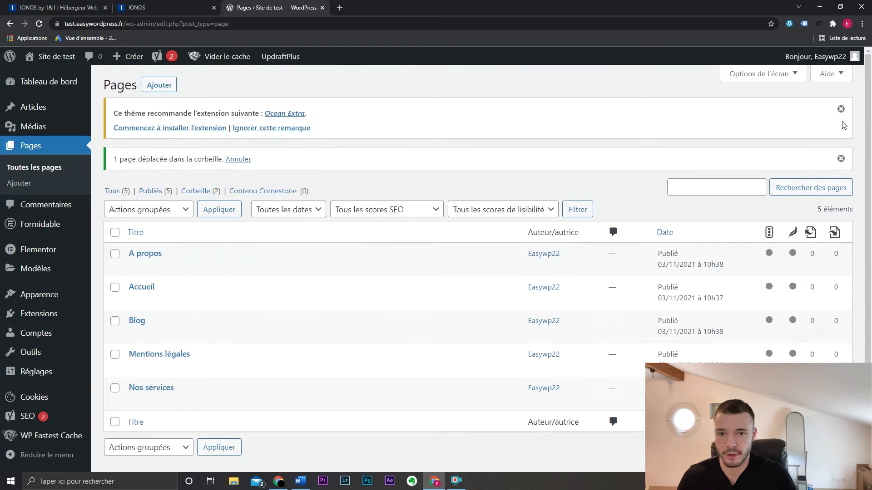
pyautogui.click(841, 109)
pyautogui.click(841, 144)
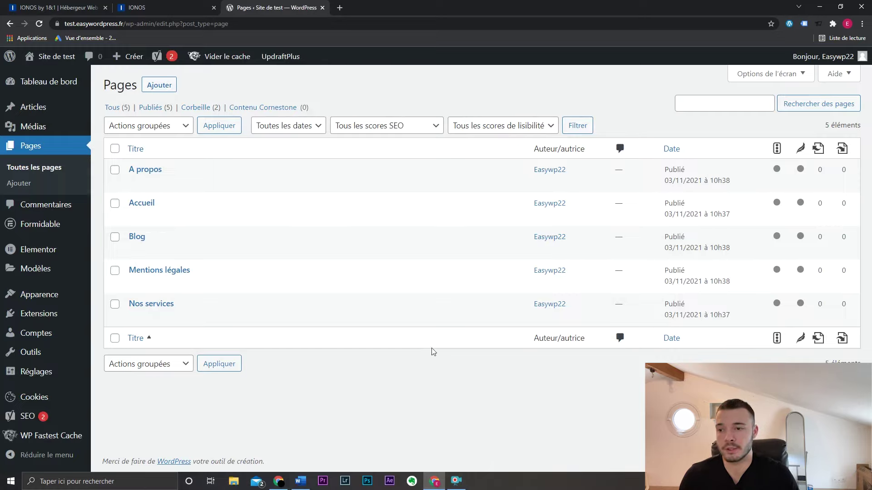
# - Create a menu named 'Menu Principal' assigned to the Principal display location
pyautogui.moveTo(76, 296)
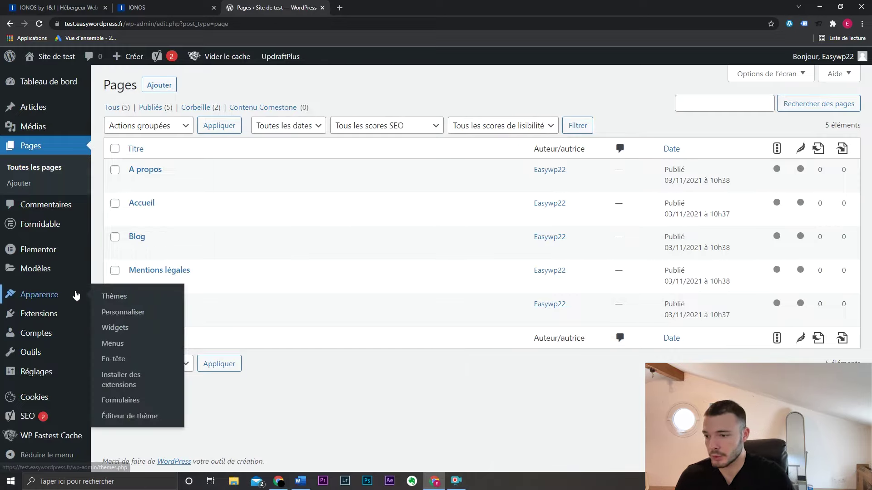
pyautogui.click(114, 344)
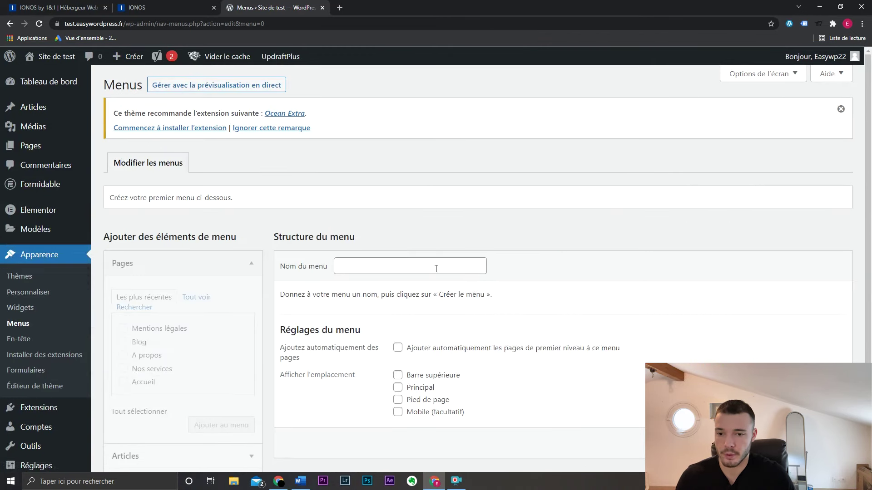
pyautogui.click(437, 268)
pyautogui.write('M')
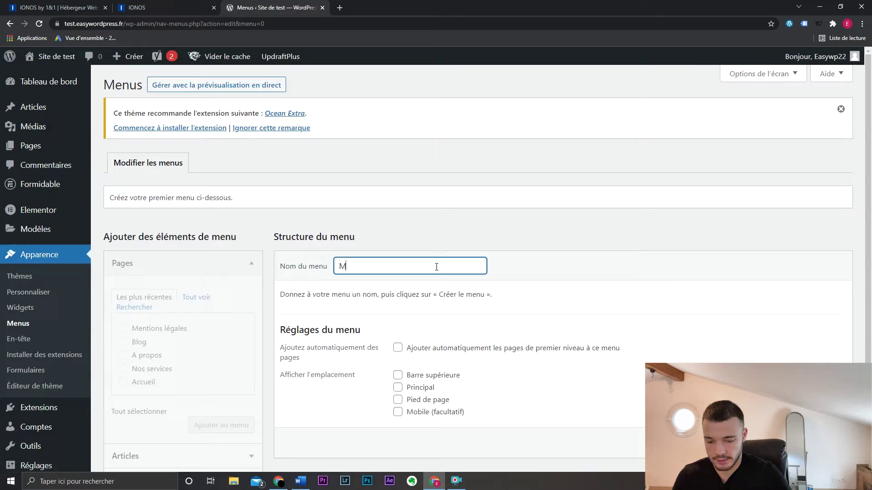
pyautogui.write('enu Principal')
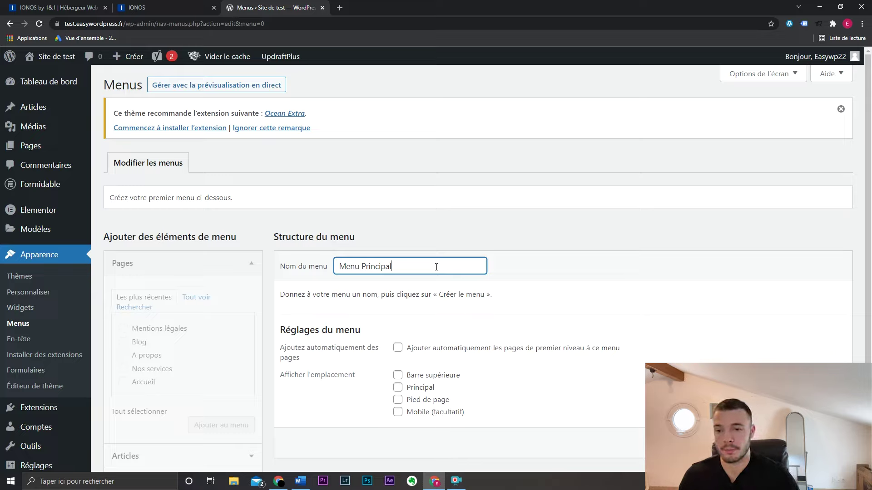
pyautogui.click(548, 278)
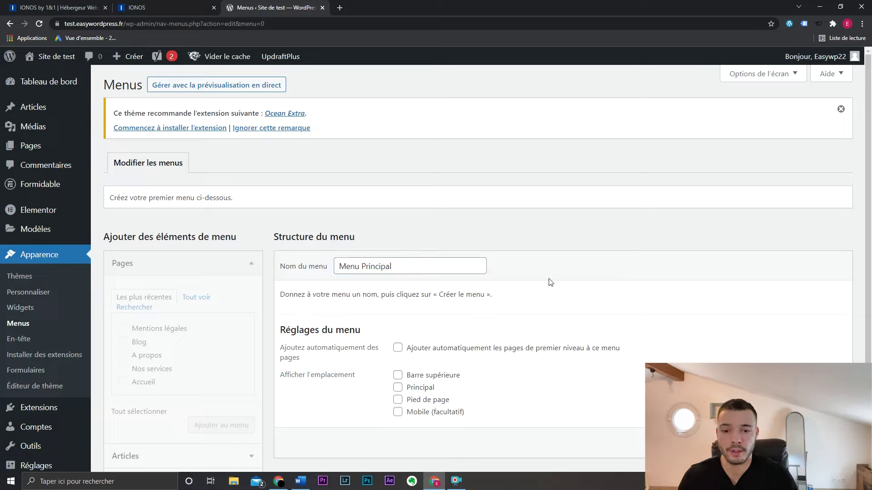
pyautogui.click(429, 389)
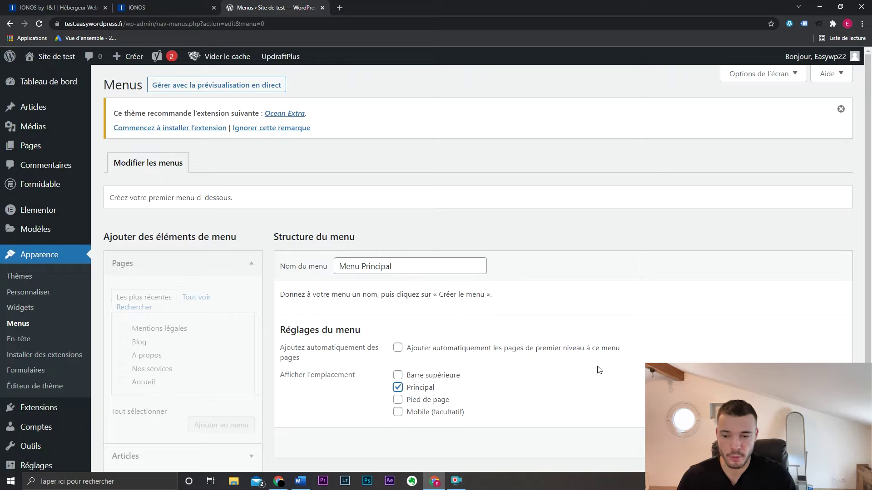
pyautogui.scroll(-1, 481, 263)
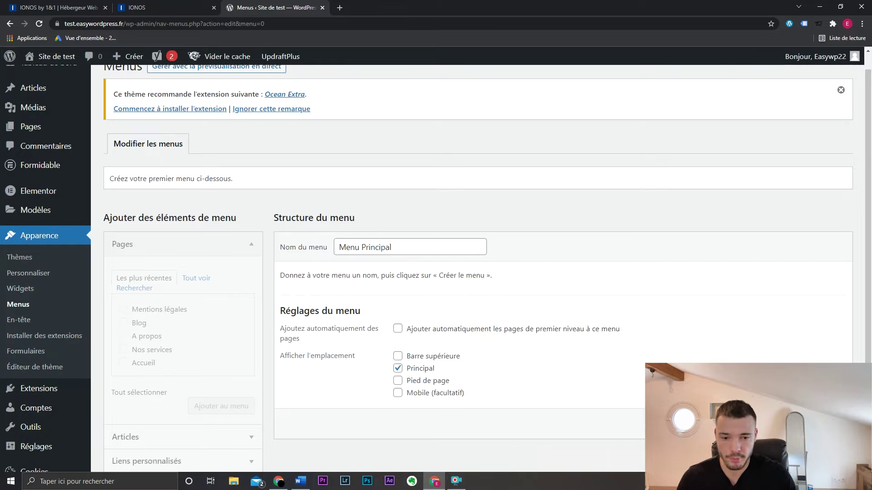
pyautogui.click(817, 424)
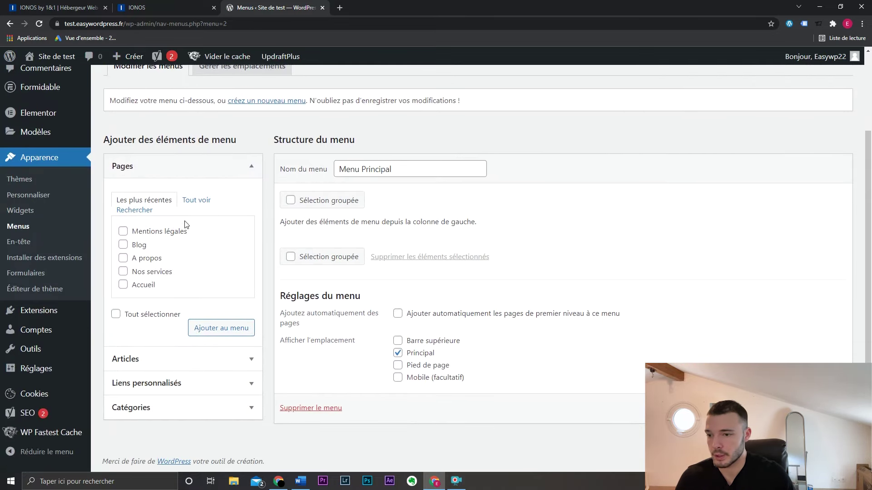
# - Add the Blog, A propos and Nos services pages to Menu Principal, moving Nos services to the top
pyautogui.click(139, 248)
pyautogui.click(139, 248)
pyautogui.click(146, 259)
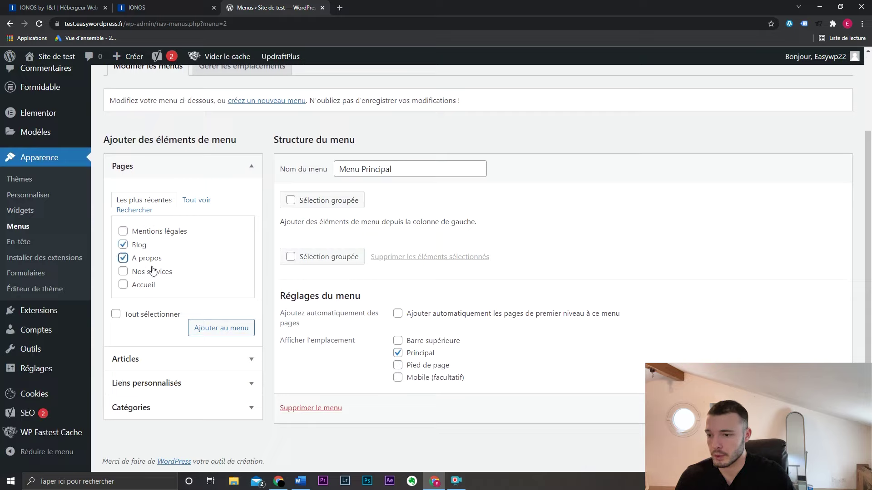
pyautogui.click(152, 273)
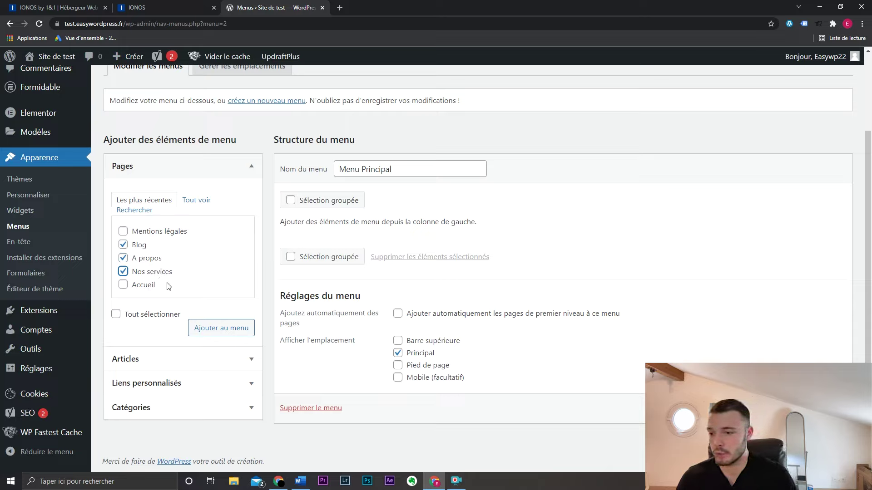
pyautogui.click(233, 329)
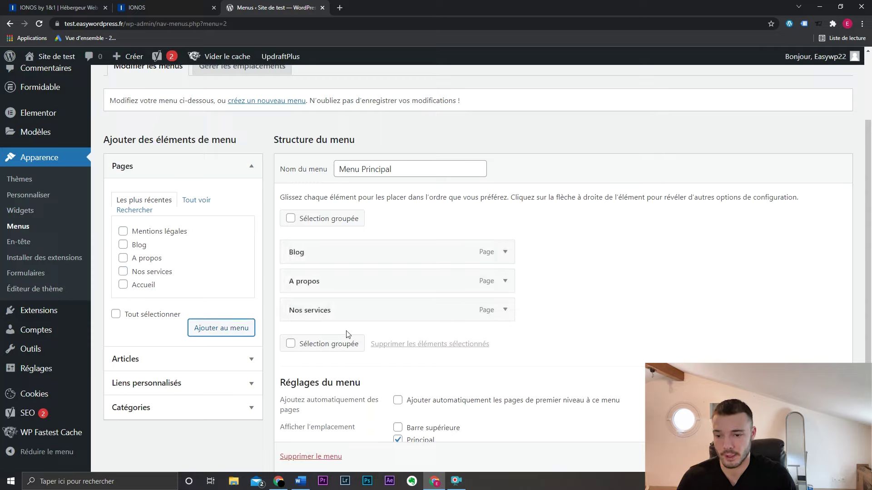
pyautogui.moveTo(368, 311); pyautogui.dragTo(361, 253)
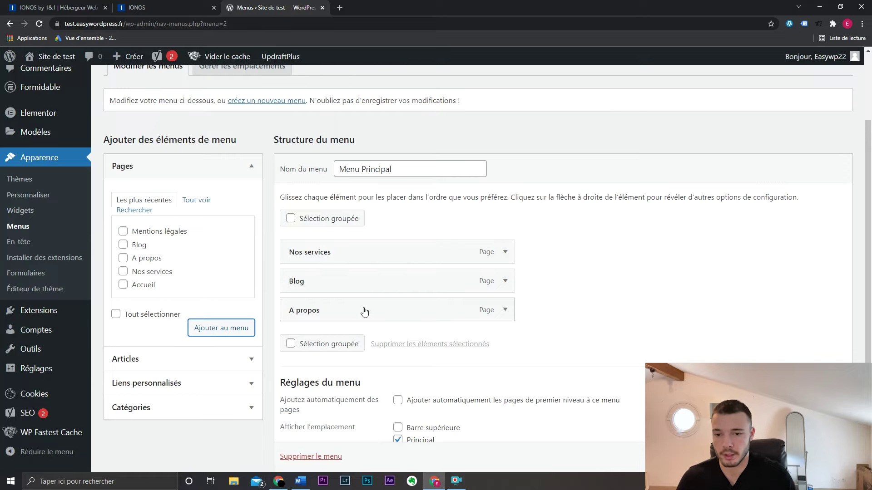
pyautogui.scroll(-1, 634, 265)
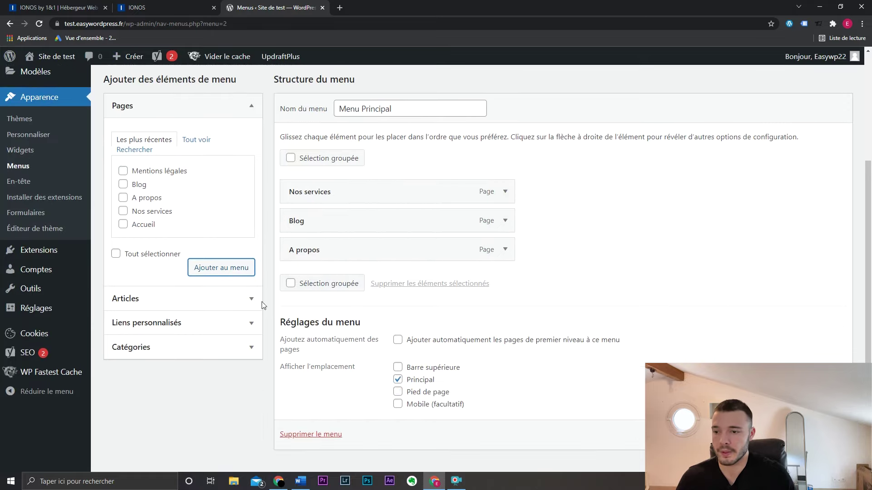
pyautogui.click(246, 300)
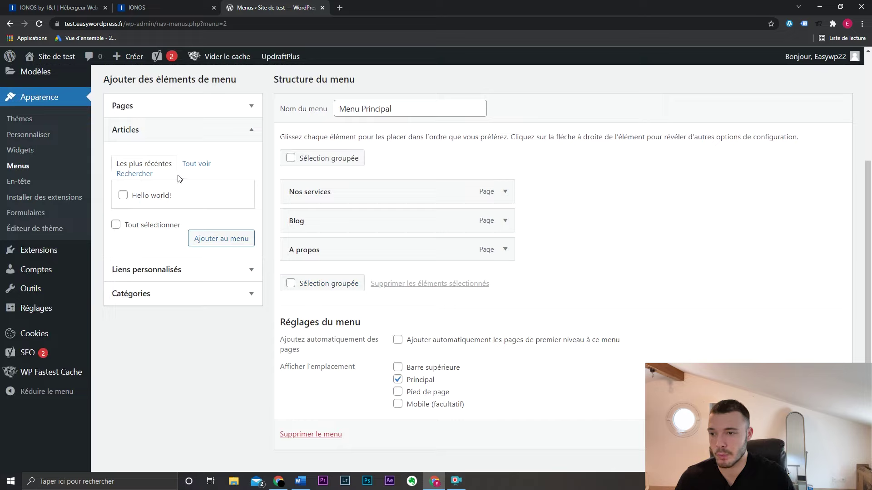
pyautogui.click(241, 132)
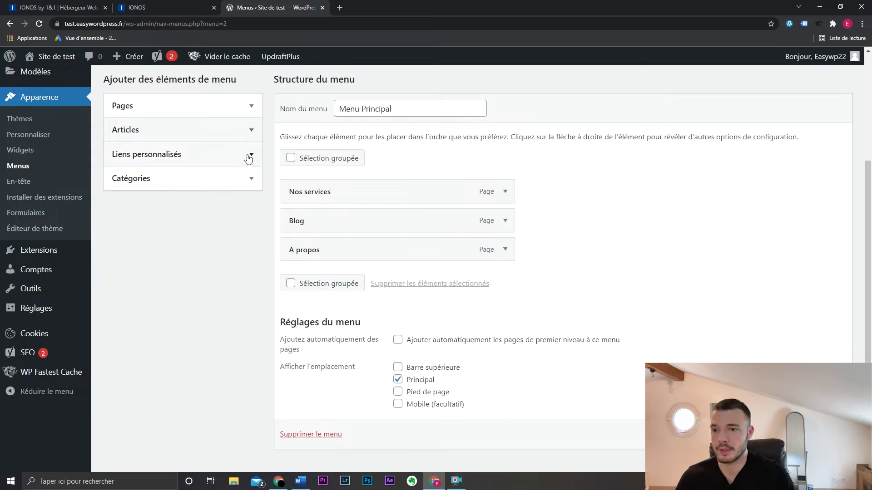
pyautogui.click(248, 157)
pyautogui.click(218, 186)
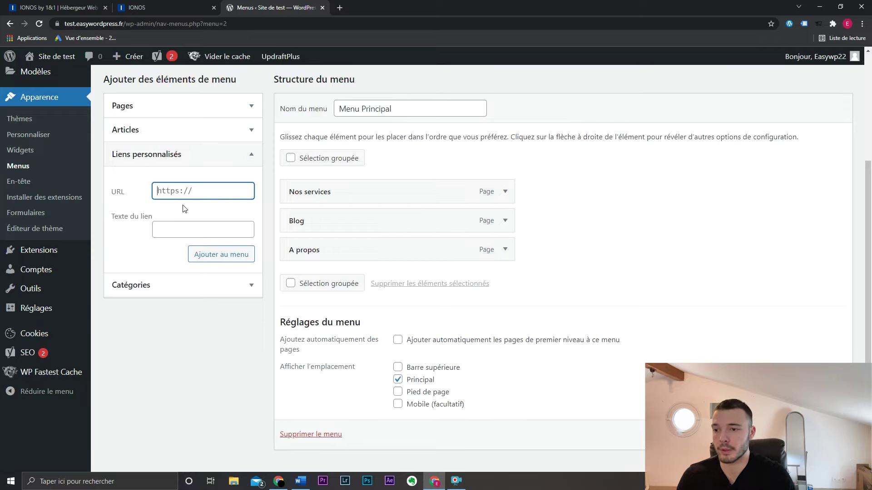
pyautogui.click(186, 227)
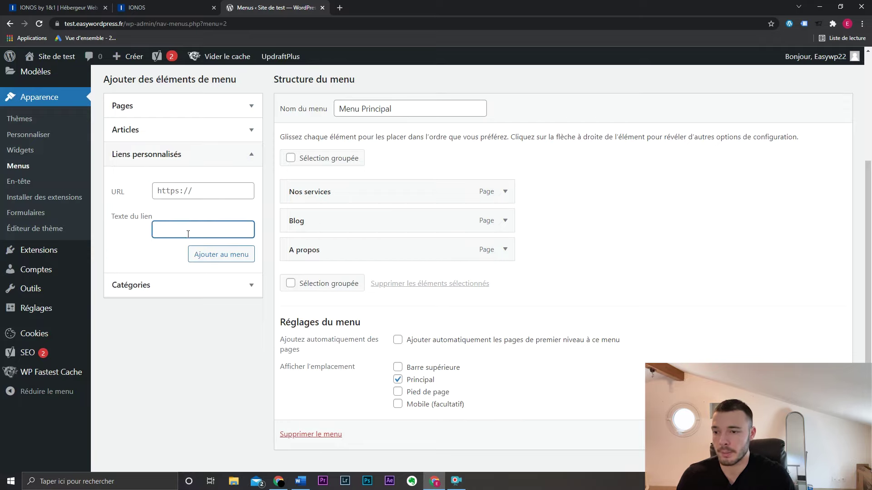
pyautogui.scroll(4, 188, 234)
pyautogui.click(788, 84)
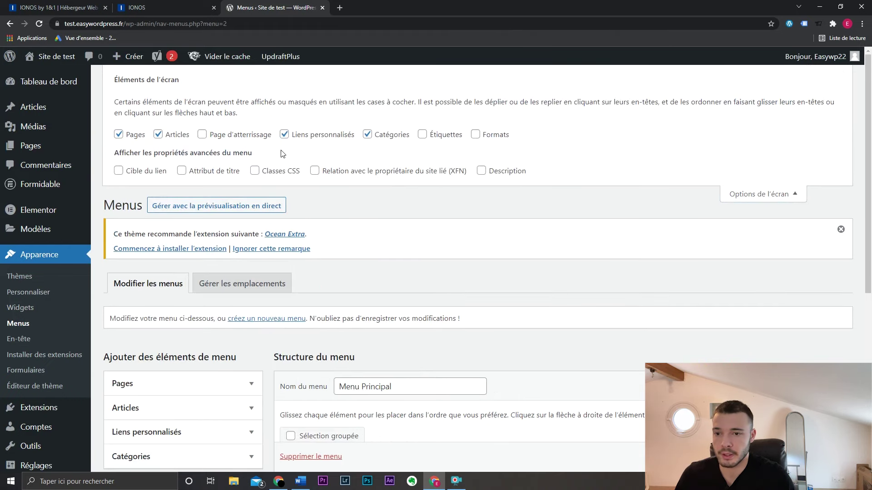
pyautogui.click(441, 141)
pyautogui.scroll(-3, 183, 386)
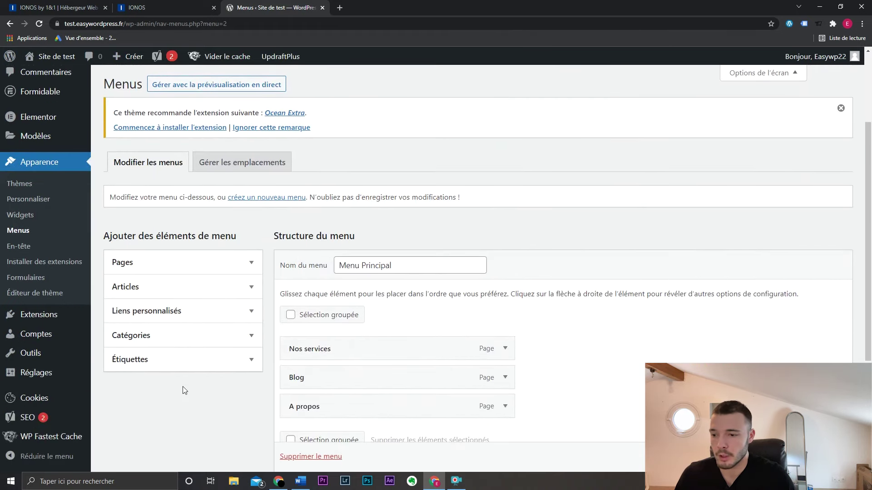
pyautogui.scroll(3, 192, 367)
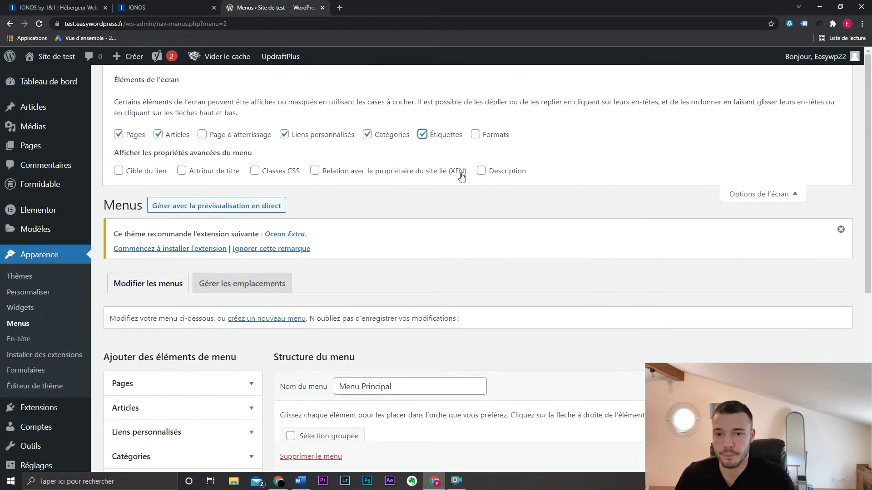
pyautogui.click(444, 134)
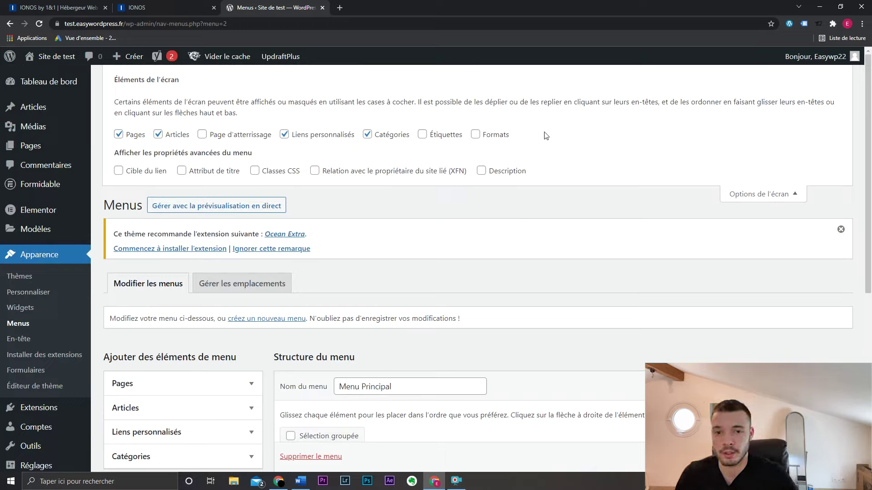
pyautogui.click(780, 194)
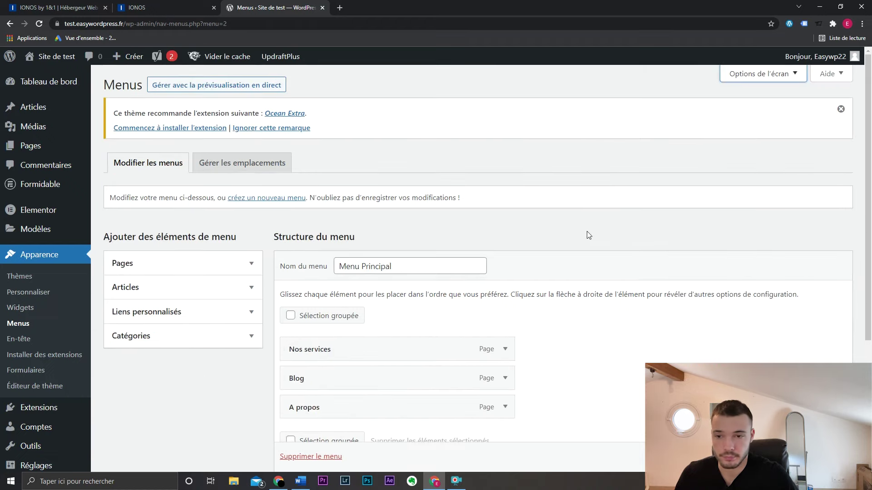
# - Save Menu Principal with Blog first and preview the live site header in a new tab
pyautogui.scroll(-2, 343, 326)
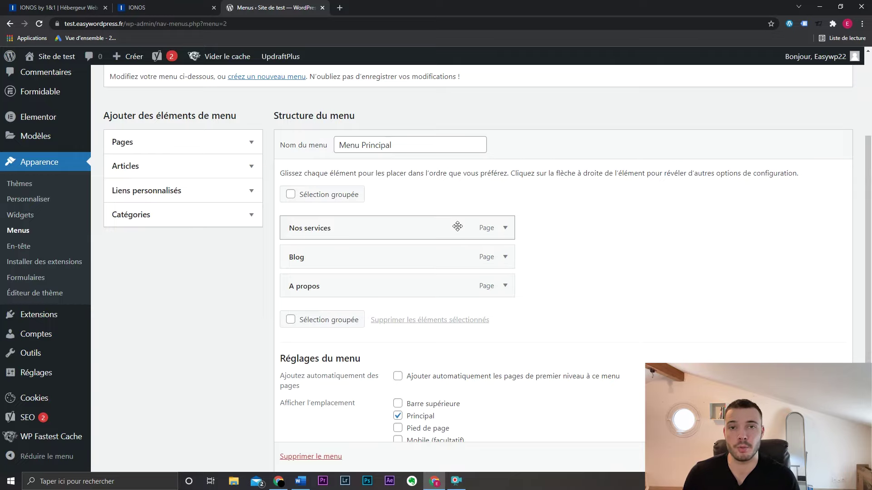
pyautogui.press('F5')
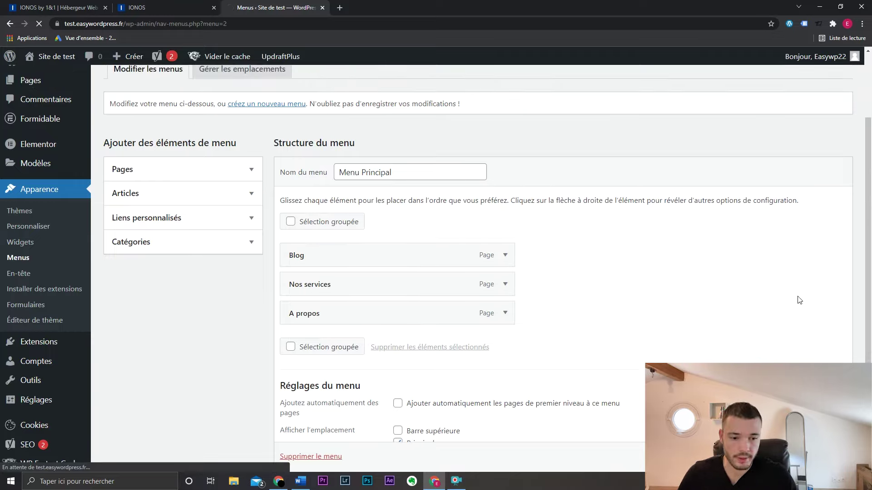
pyautogui.moveTo(39, 56)
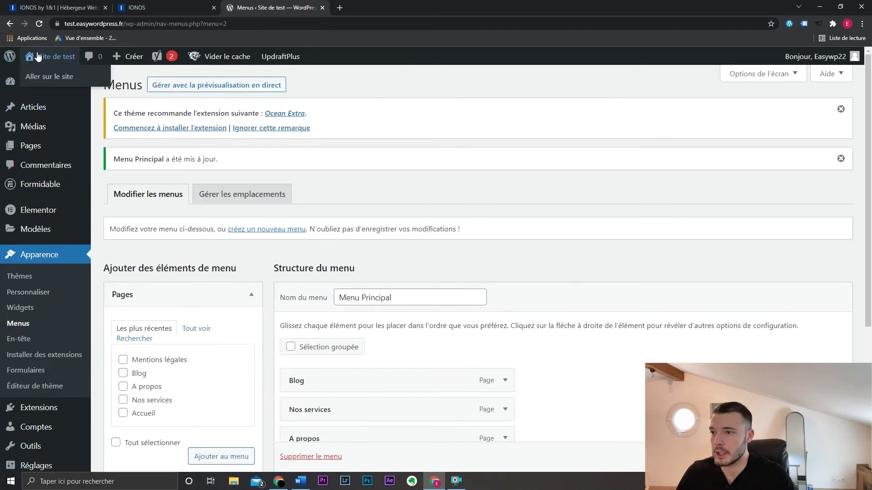
pyautogui.middleClick(50, 76)
pyautogui.click(390, 7)
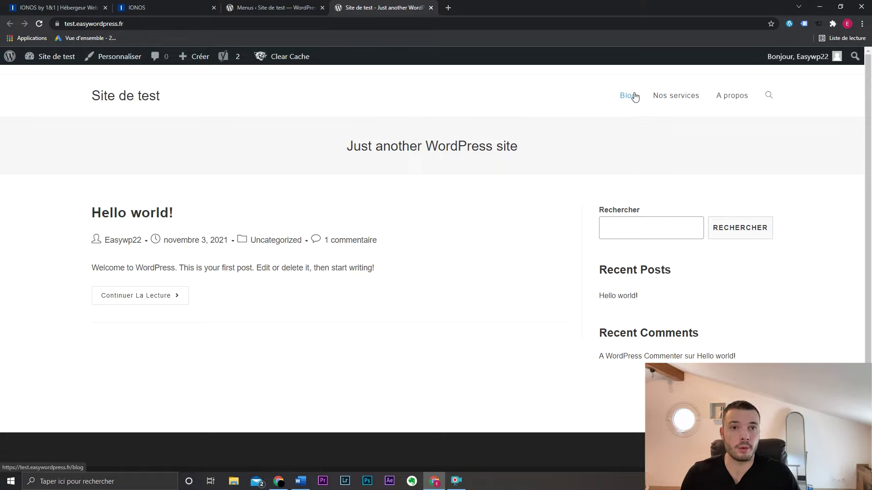
pyautogui.click(262, 6)
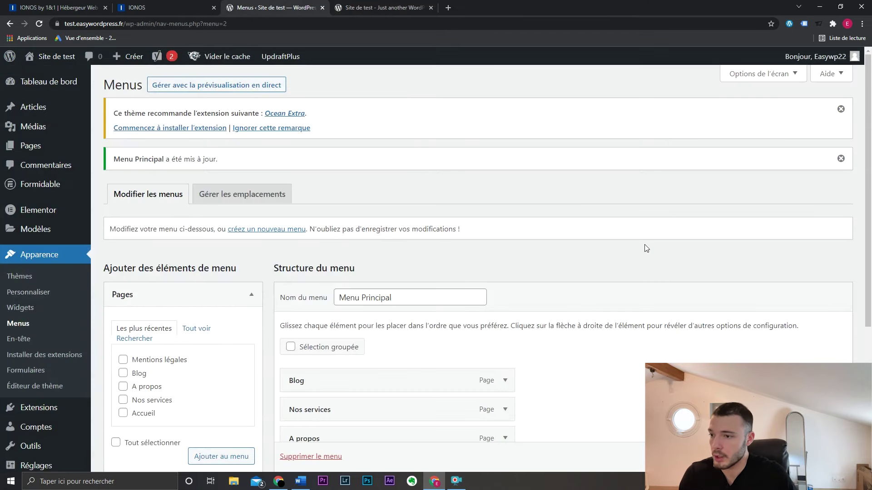
pyautogui.scroll(-4, 646, 248)
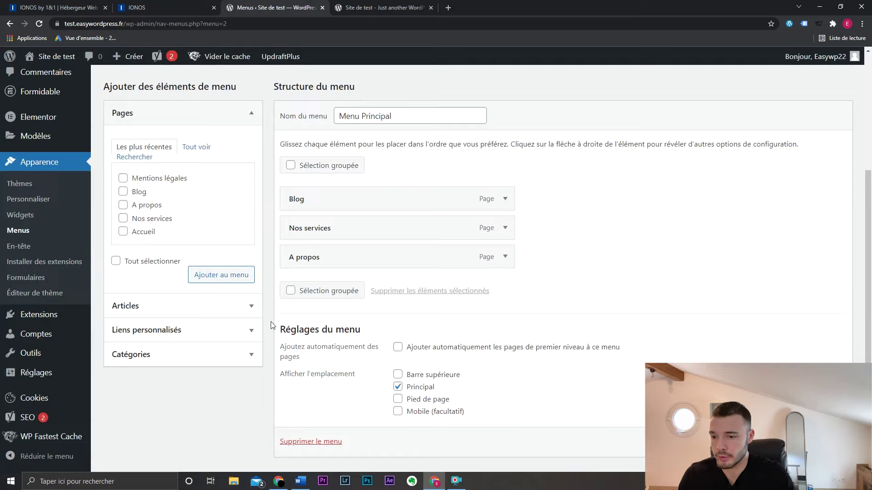
# - Add custom links 'Recette sucrée' and 'Recette Salée' with URL # to Menu Principal
pyautogui.click(244, 328)
pyautogui.click(191, 199)
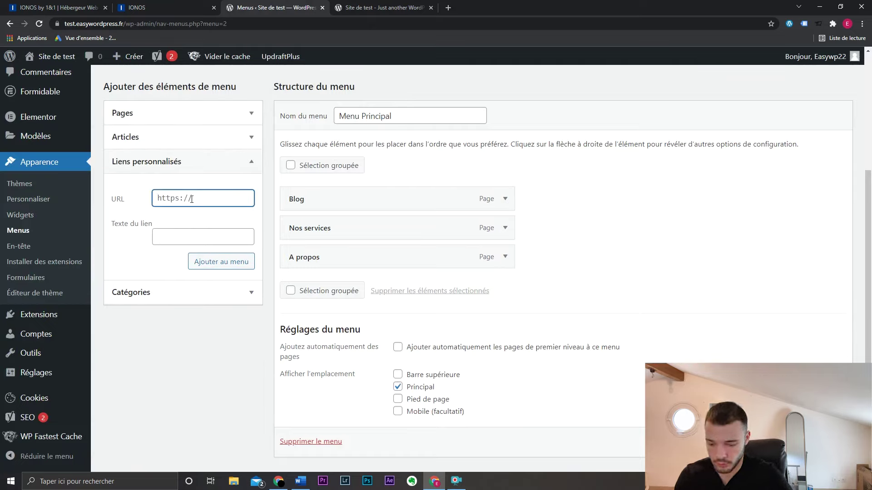
pyautogui.write('#')
pyautogui.click(213, 236)
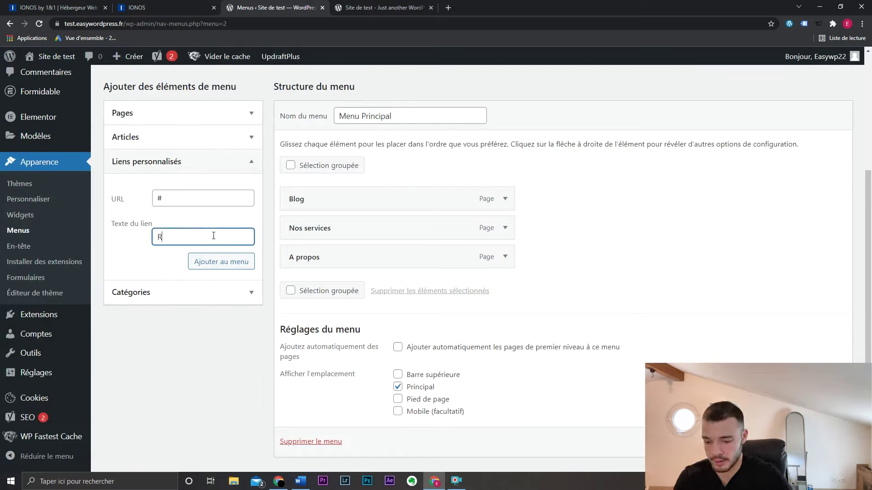
pyautogui.write('Recette sacré')
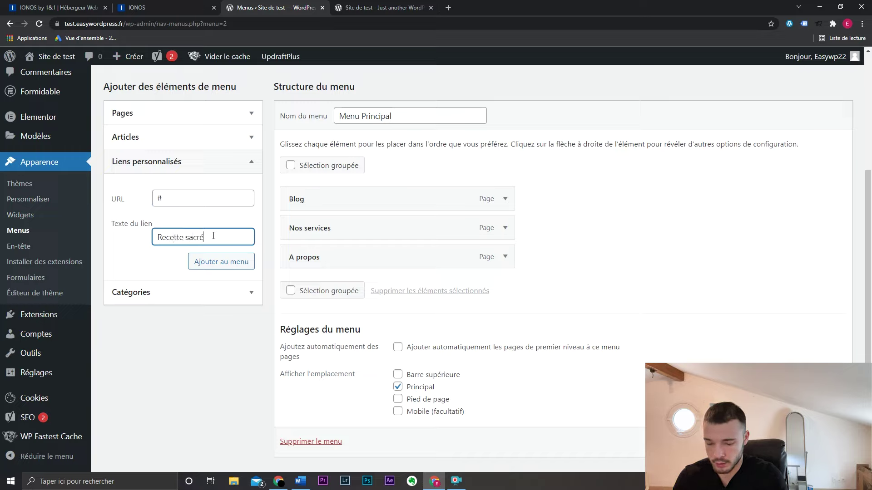
pyautogui.press('BackSpace')
pyautogui.press('BackSpace')
pyautogui.press('BackSpace')
pyautogui.press('BackSpace')
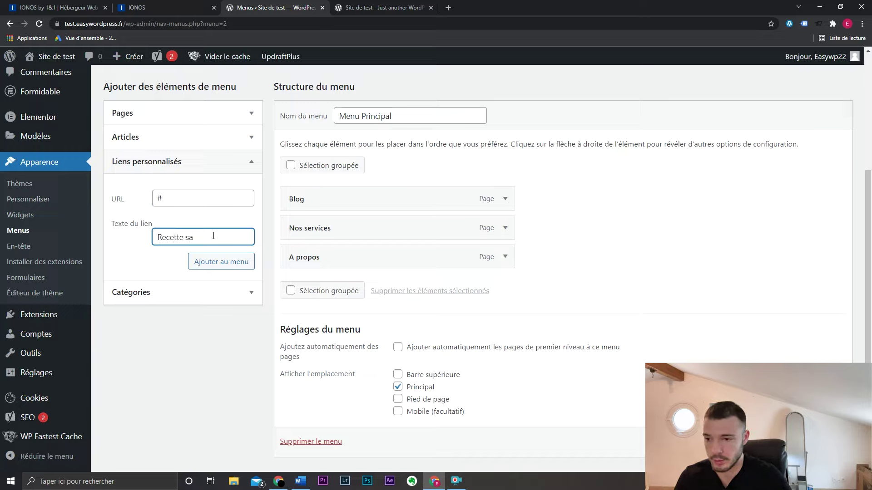
pyautogui.click(223, 261)
pyautogui.write('#')
pyautogui.click(214, 232)
pyautogui.write('Recette')
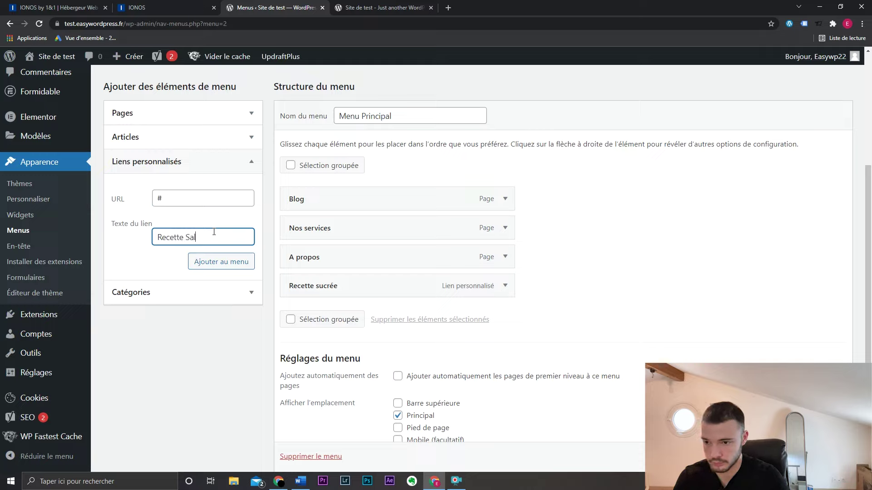
pyautogui.click(220, 261)
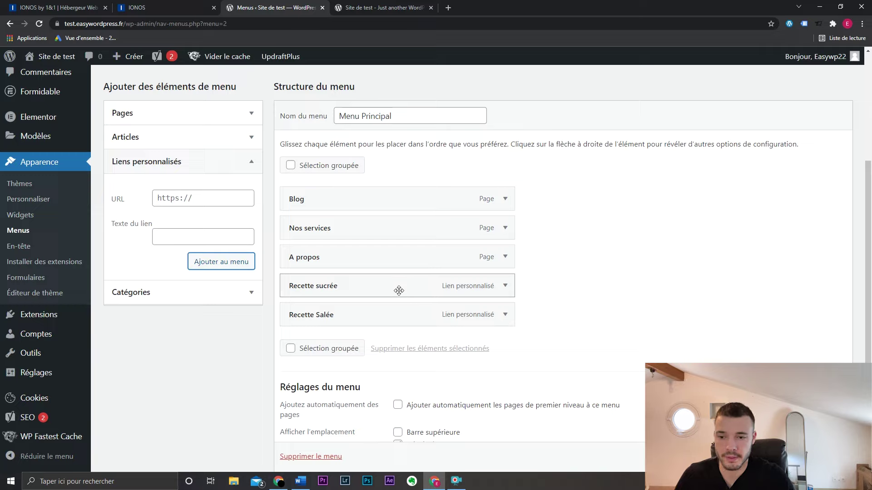
# - Nest both recipe links as sub-items under Blog and save the menu
pyautogui.moveTo(396, 290); pyautogui.dragTo(430, 227)
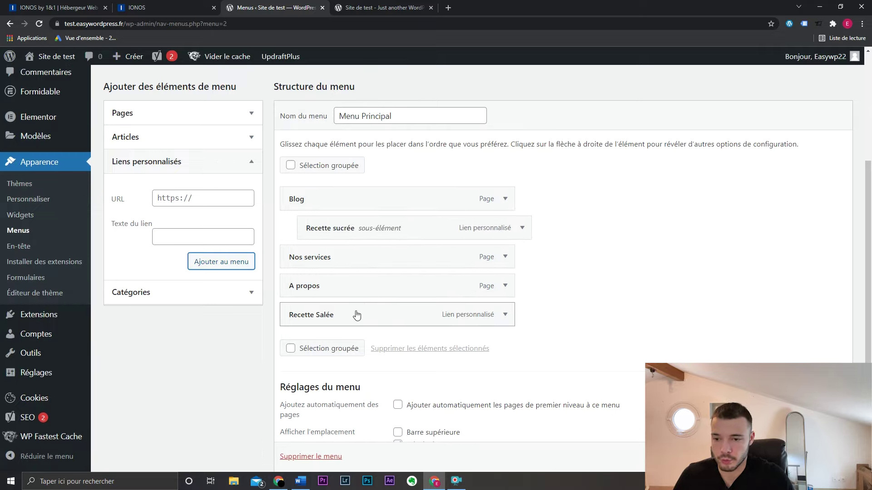
pyautogui.moveTo(356, 313); pyautogui.dragTo(599, 255)
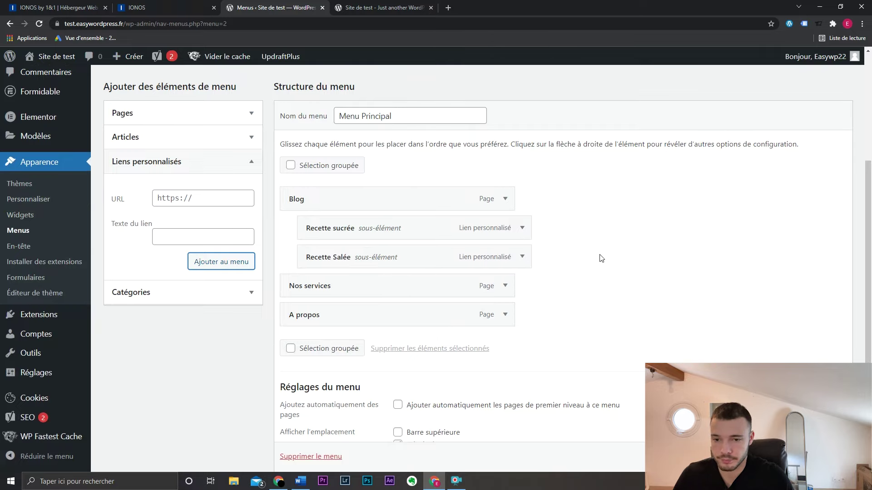
pyautogui.scroll(-1, 687, 340)
pyautogui.click(817, 456)
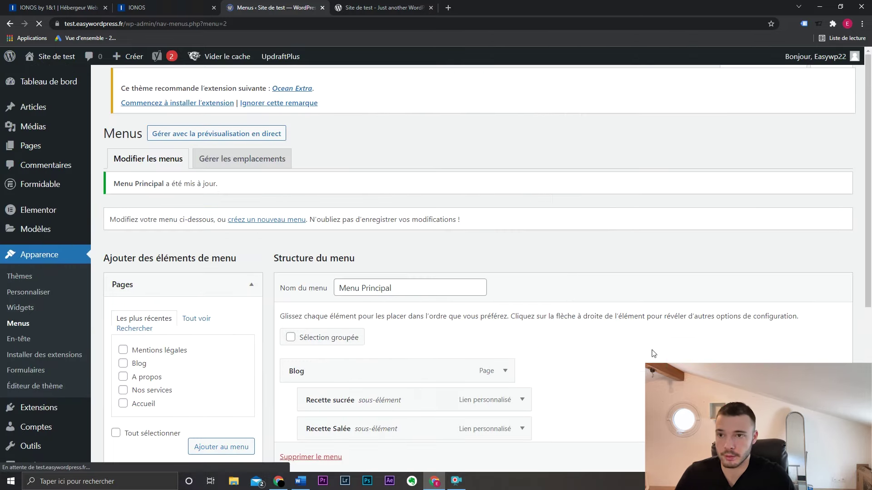
# - Reload the live site to check the Blog dropdown with the recipe links
pyautogui.click(368, 7)
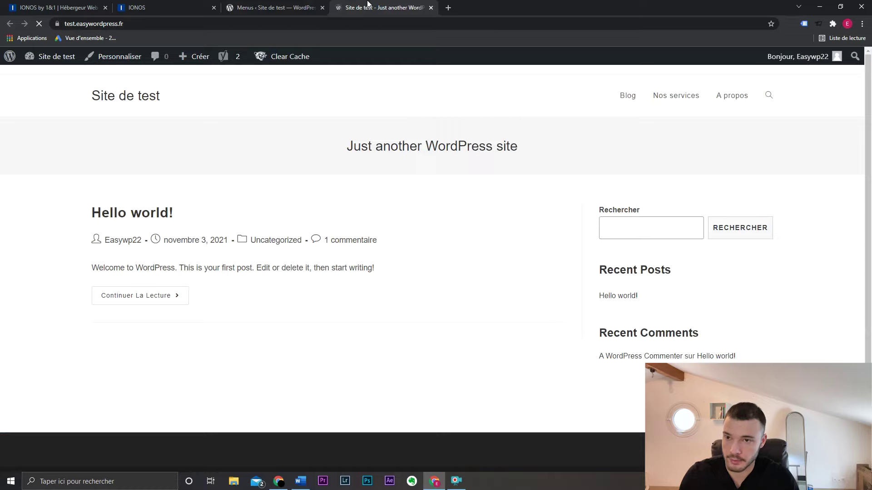
pyautogui.press('F5')
pyautogui.moveTo(620, 94)
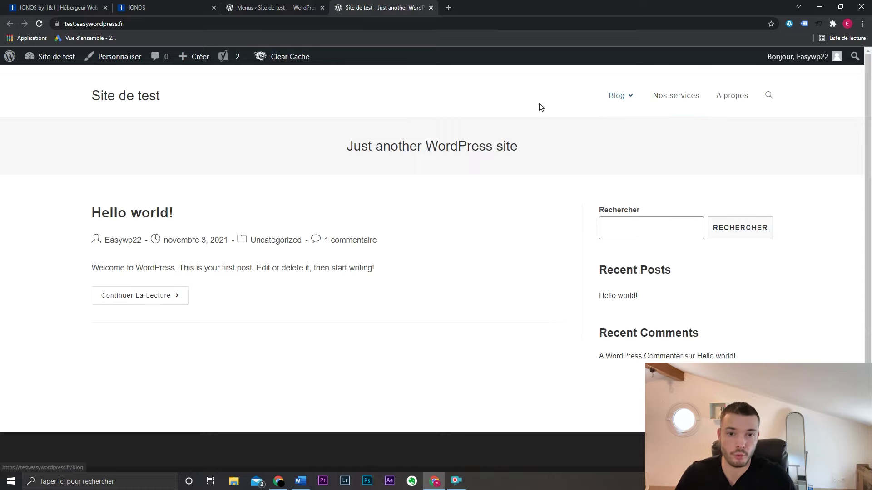
# - Remove the Recette sucrée and Recette Salée links from Menu Principal
pyautogui.click(278, 3)
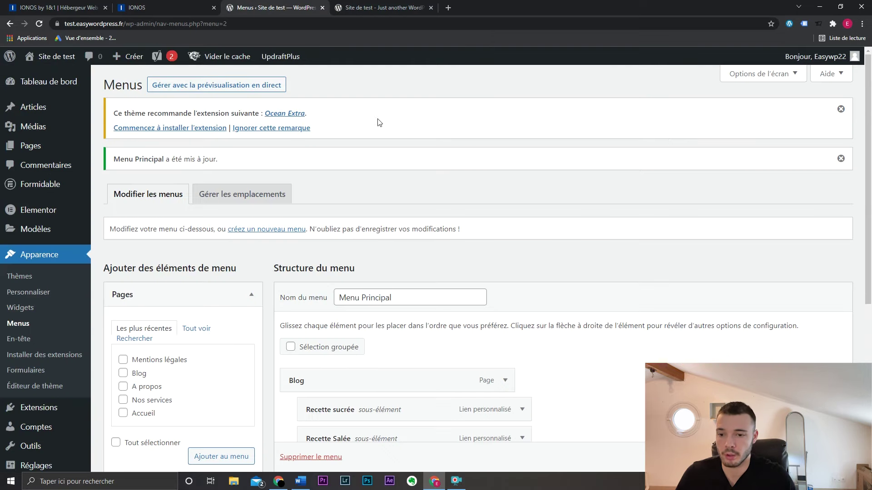
pyautogui.scroll(-5, 436, 181)
pyautogui.click(522, 167)
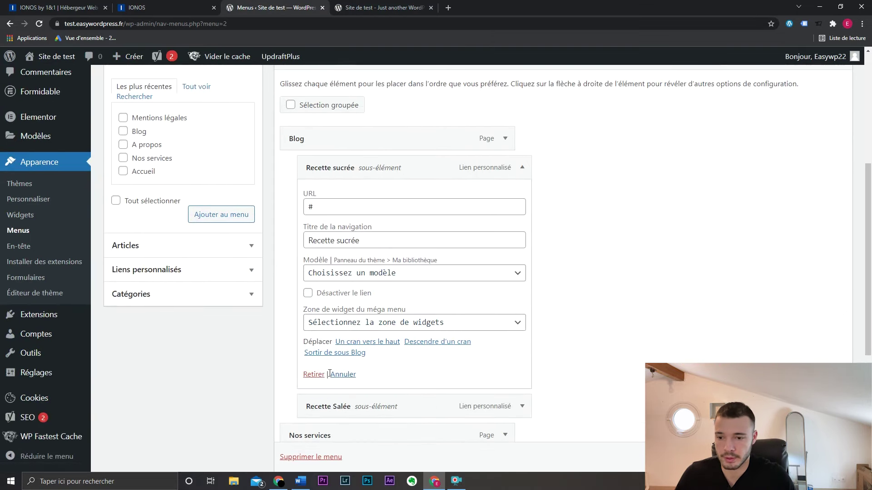
pyautogui.click(313, 374)
pyautogui.click(523, 167)
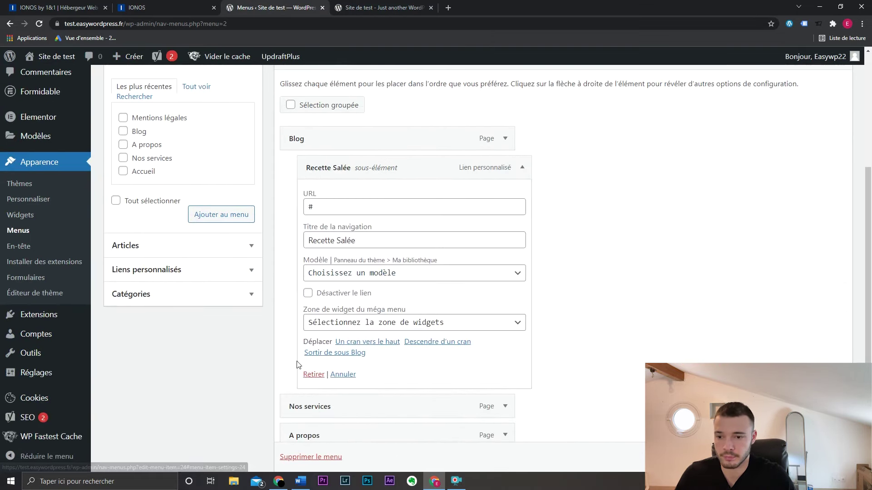
pyautogui.click(313, 372)
# - Move Nos services back above Blog in Menu Principal
pyautogui.moveTo(386, 195); pyautogui.dragTo(389, 177)
pyautogui.scroll(-1, 426, 370)
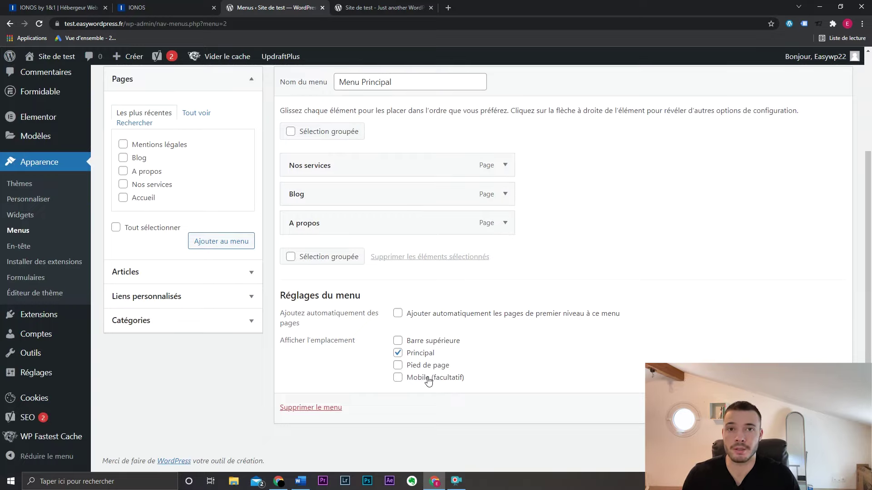
pyautogui.scroll(2, 642, 288)
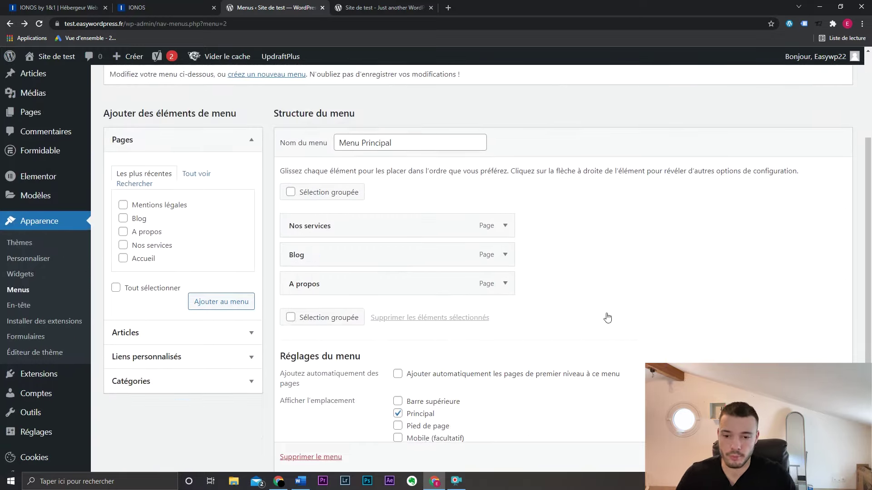
pyautogui.scroll(3, 631, 323)
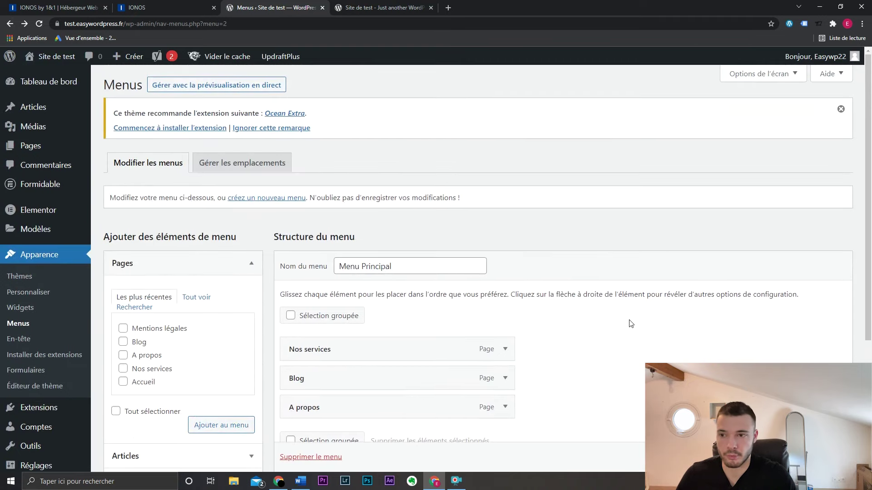
# - Start a blank new-menu form, glance at the live site, then open the all-pages list
pyautogui.click(260, 198)
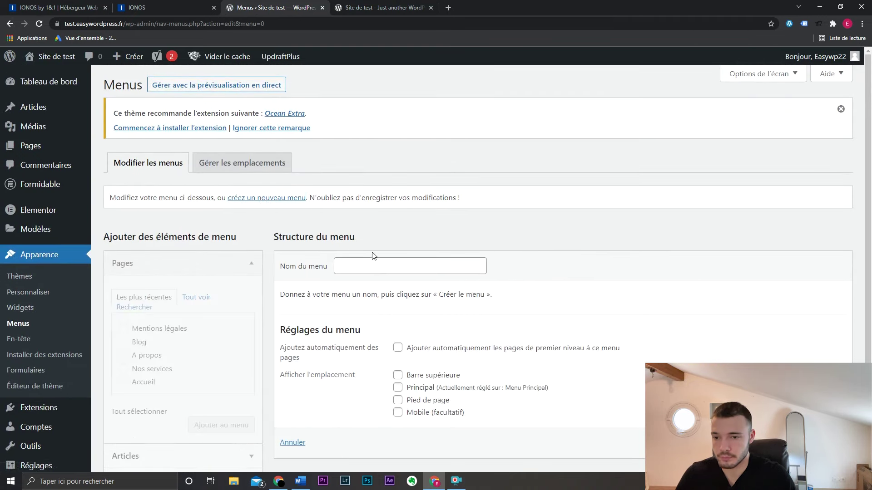
pyautogui.click(371, 270)
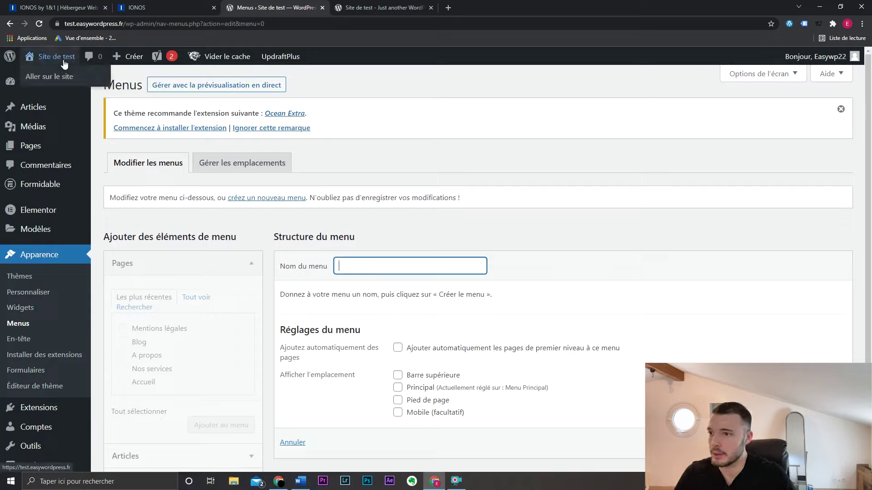
pyautogui.click(349, 4)
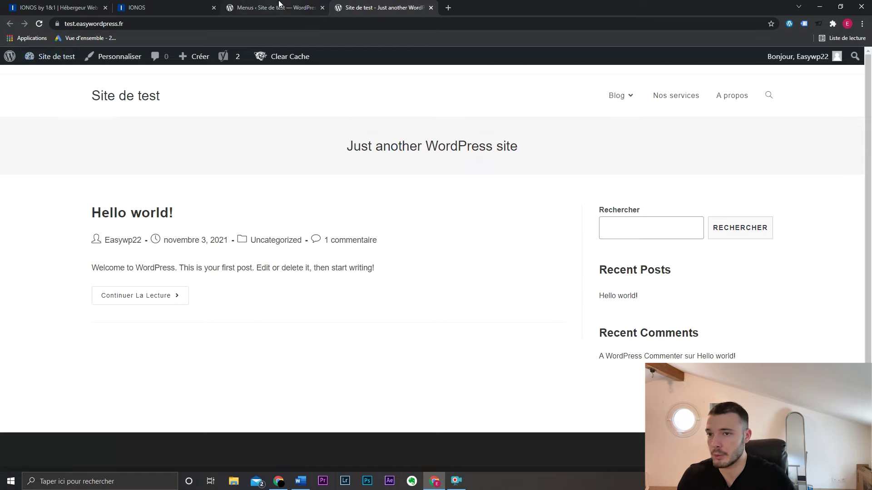
pyautogui.click(277, 7)
pyautogui.moveTo(40, 146)
pyautogui.click(123, 146)
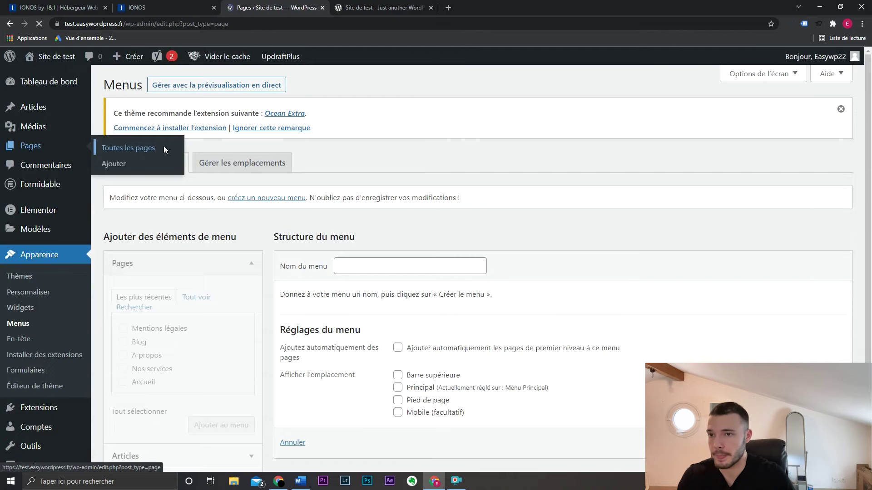
# - Open the Accueil page in the editor and enter the Yoast focus keyphrase 'formation wordpress'
pyautogui.click(144, 271)
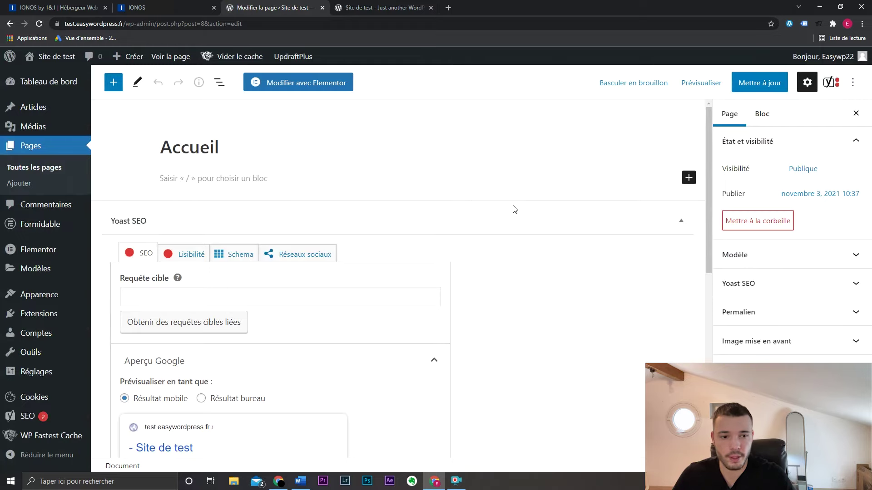
pyautogui.scroll(-3, 549, 290)
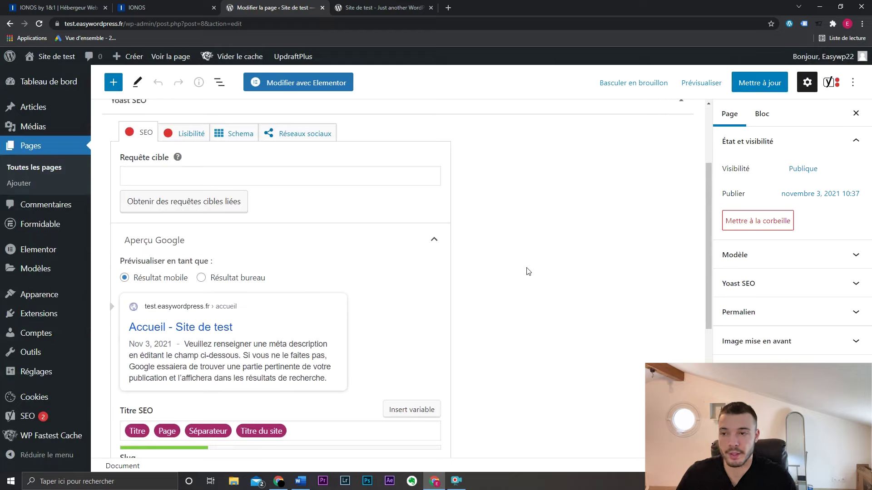
pyautogui.scroll(1, 528, 272)
pyautogui.scroll(-2, 530, 269)
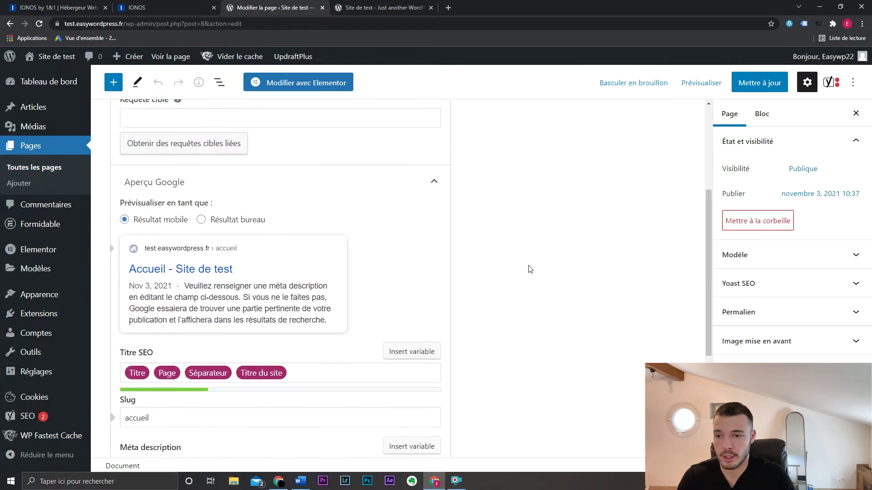
pyautogui.scroll(2, 530, 270)
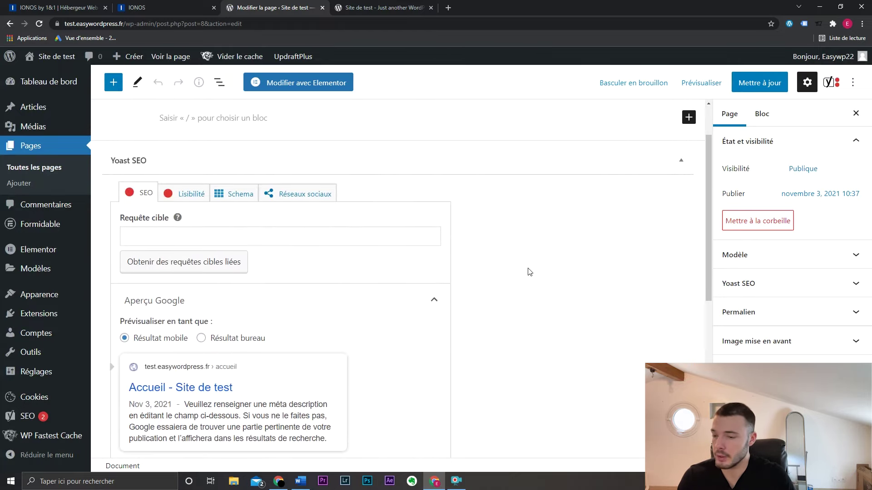
pyautogui.click(344, 238)
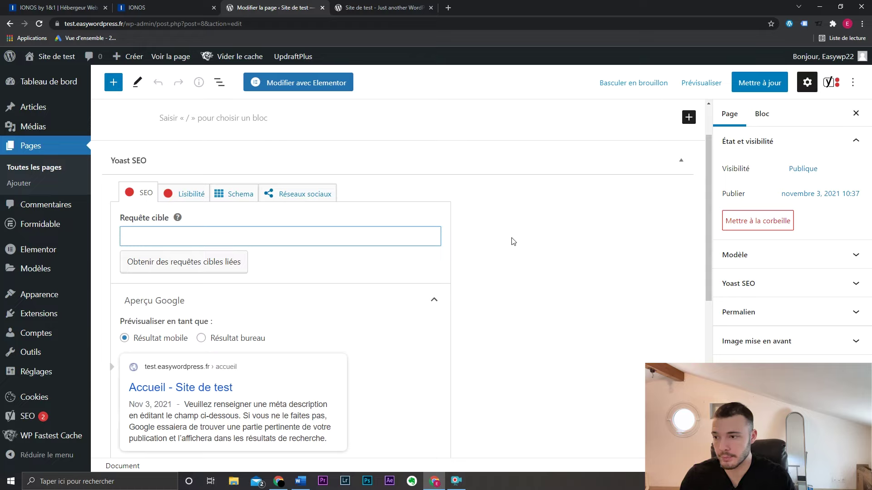
pyautogui.scroll(2, 517, 254)
pyautogui.scroll(-2, 522, 268)
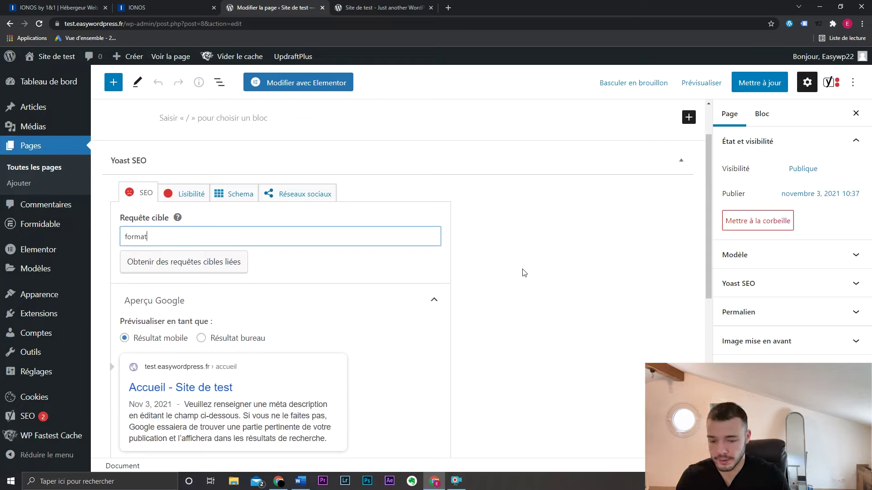
pyautogui.write('w')
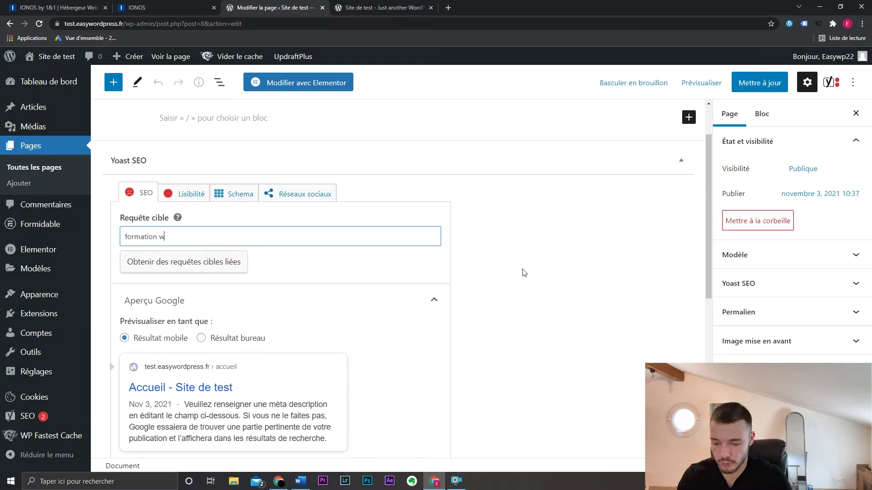
pyautogui.write('ordpress')
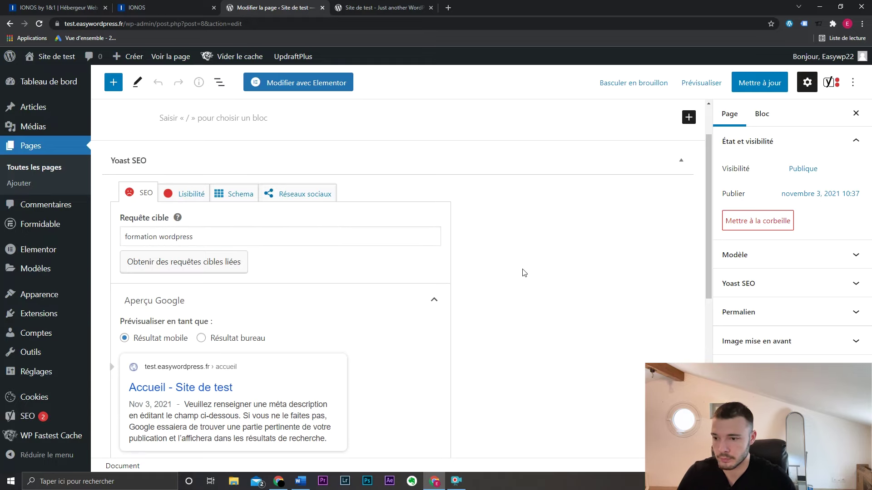
# - Expand the Yoast SEO analysis and read through its results
pyautogui.scroll(-7, 522, 270)
pyautogui.click(330, 358)
pyautogui.scroll(-6, 527, 286)
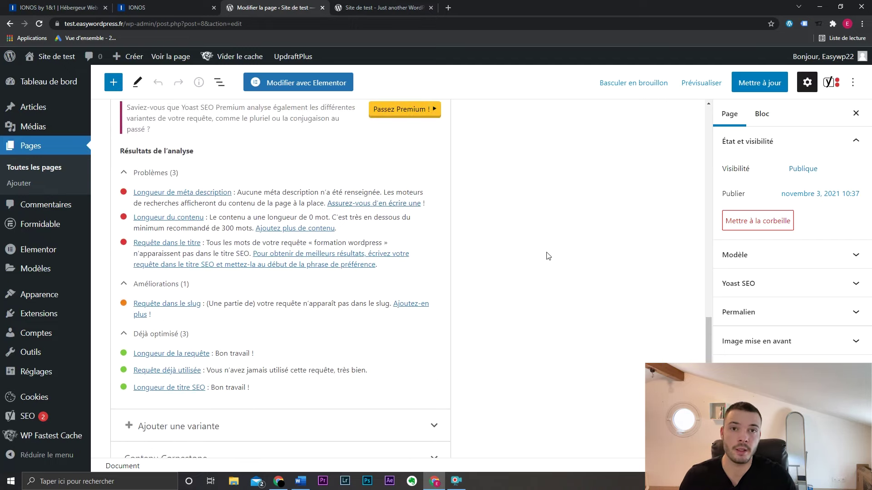
pyautogui.scroll(1, 548, 255)
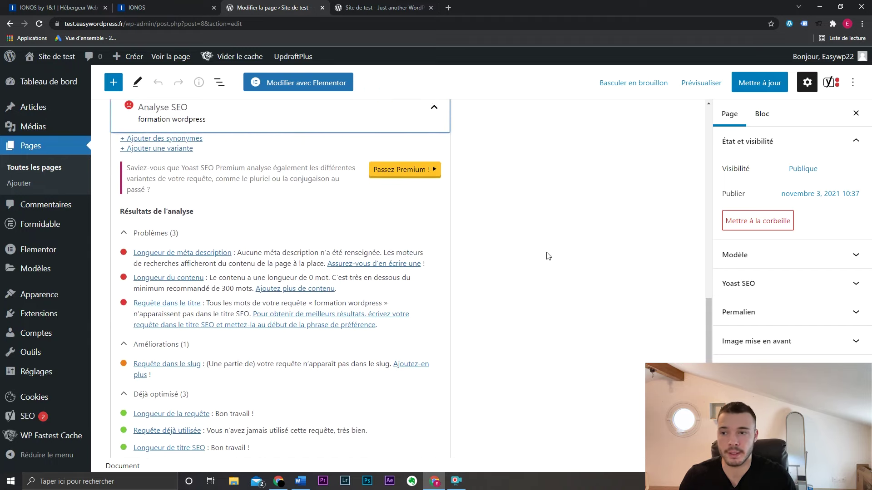
pyautogui.scroll(1, 549, 256)
pyautogui.scroll(5, 548, 256)
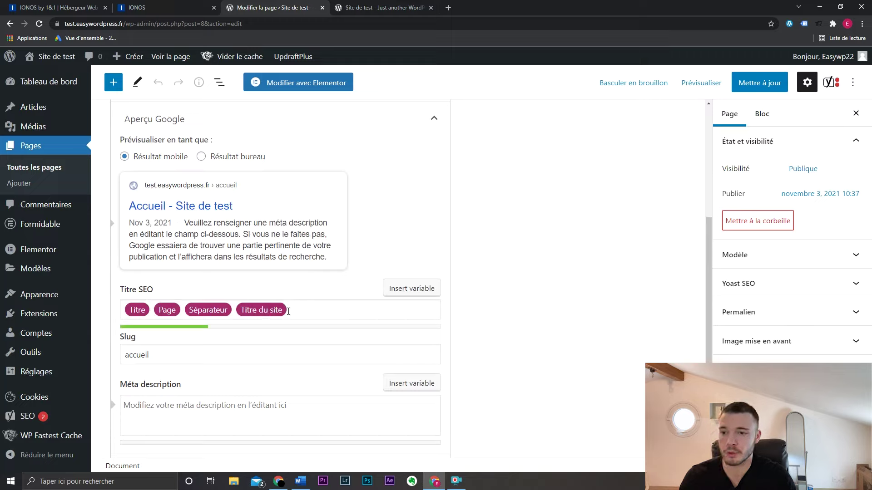
pyautogui.click(449, 8)
# - Search Google for 'formation wordpress' and scroll through the competitor results
pyautogui.write('format')
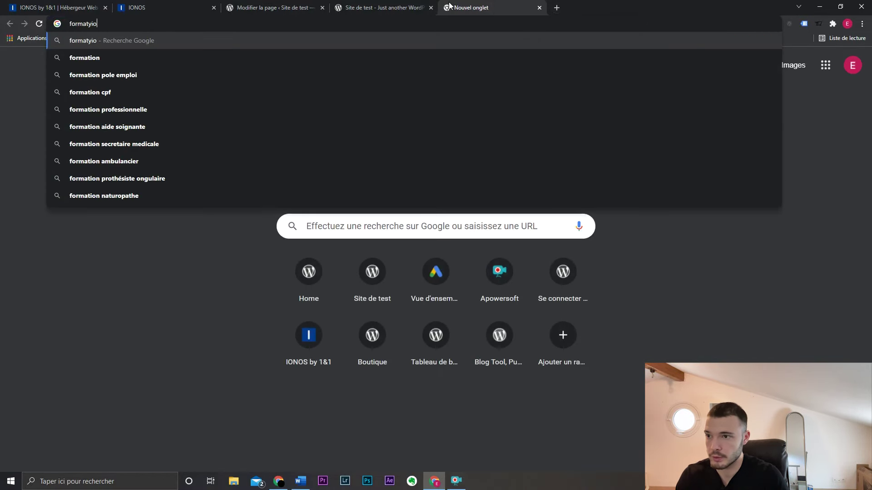
pyautogui.write('ion wordpress')
pyautogui.press('Return')
pyautogui.scroll(-10, 367, 158)
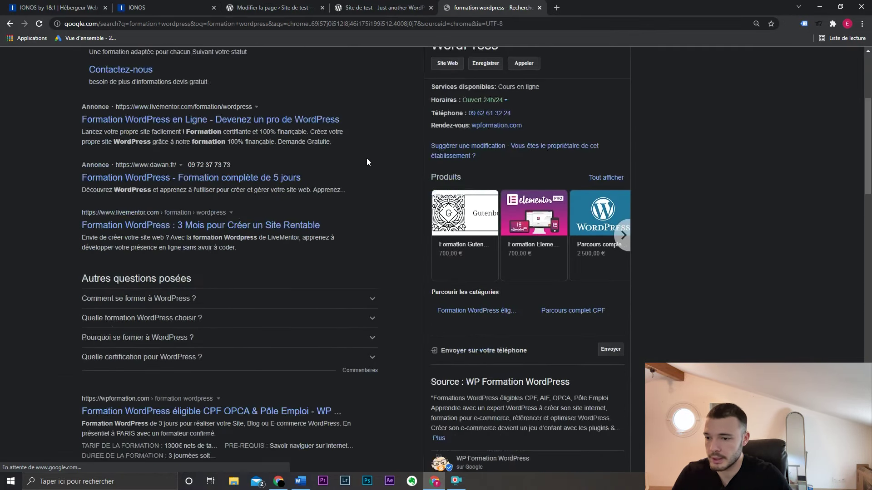
pyautogui.moveTo(77, 229); pyautogui.dragTo(80, 150)
pyautogui.scroll(-2, 318, 213)
pyautogui.click(360, 8)
# - Replace the Accueil SEO title with 'Site de Test | Formation WordPress pour débutant'
pyautogui.click(271, 5)
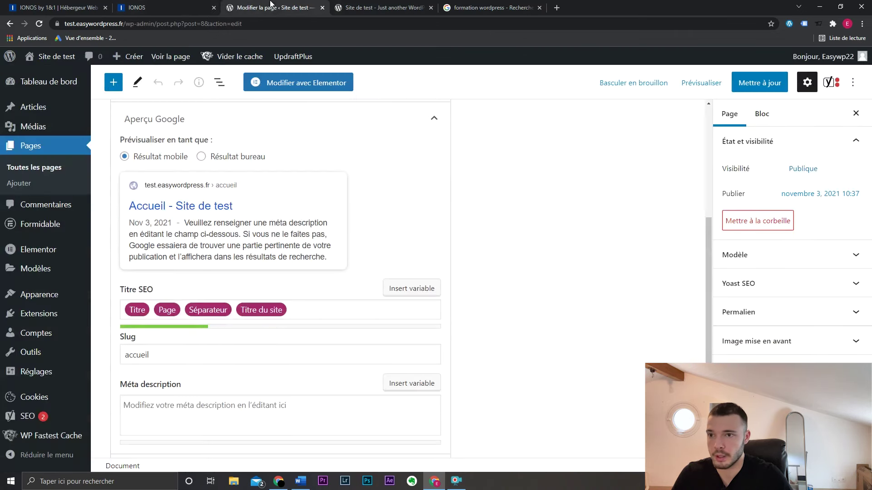
pyautogui.tripleClick(309, 311)
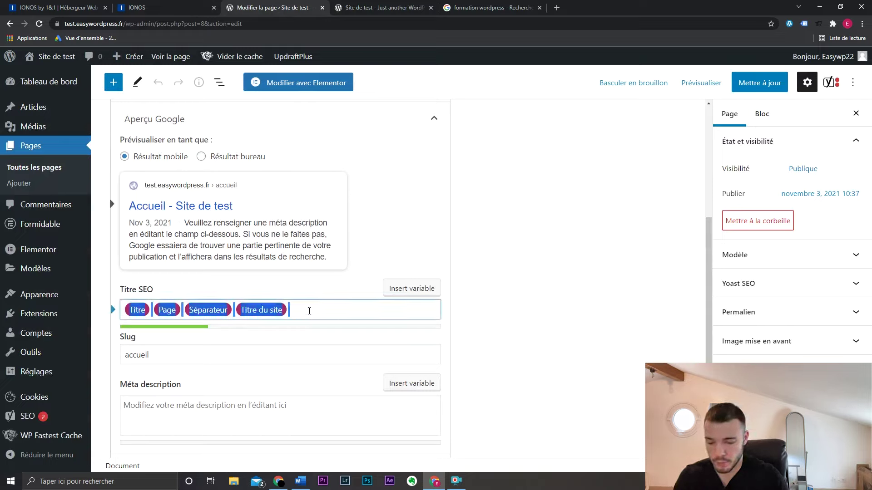
pyautogui.write('N')
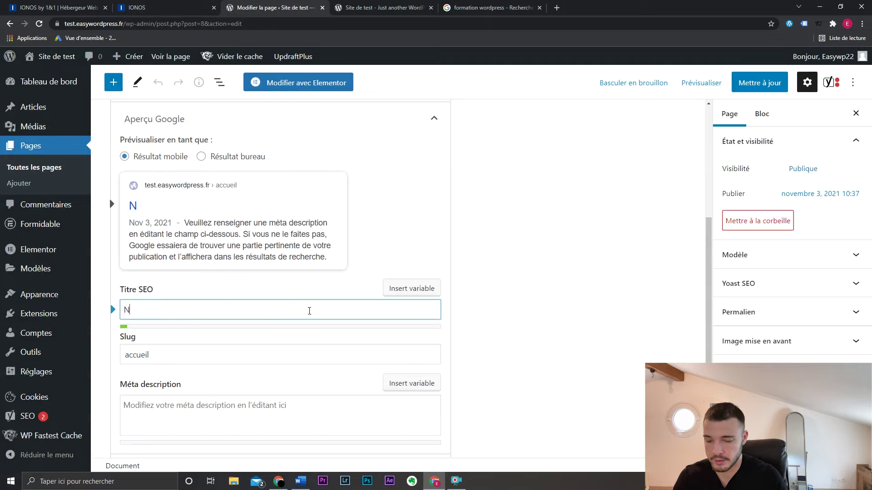
pyautogui.press('BackSpace')
pyautogui.write('Site de Test |')
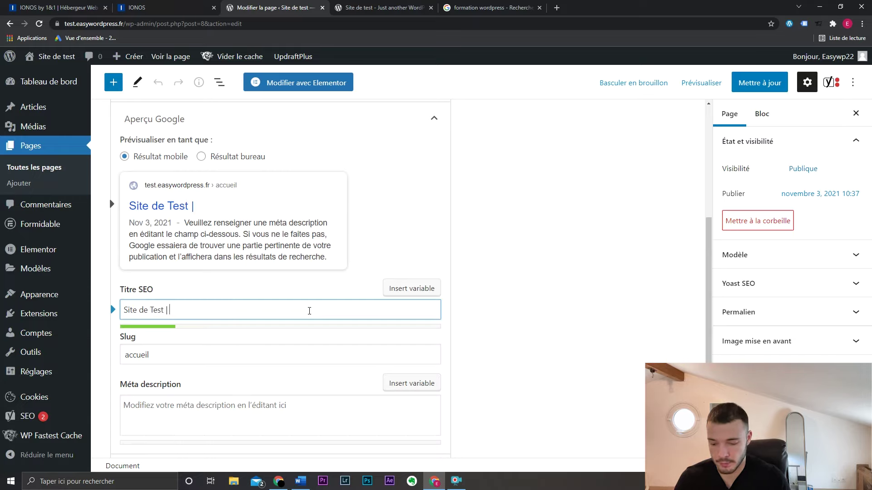
pyautogui.write(' Formation')
pyautogui.press('BackSpace')
pyautogui.press('BackSpace')
pyautogui.press('BackSpace')
pyautogui.write('y')
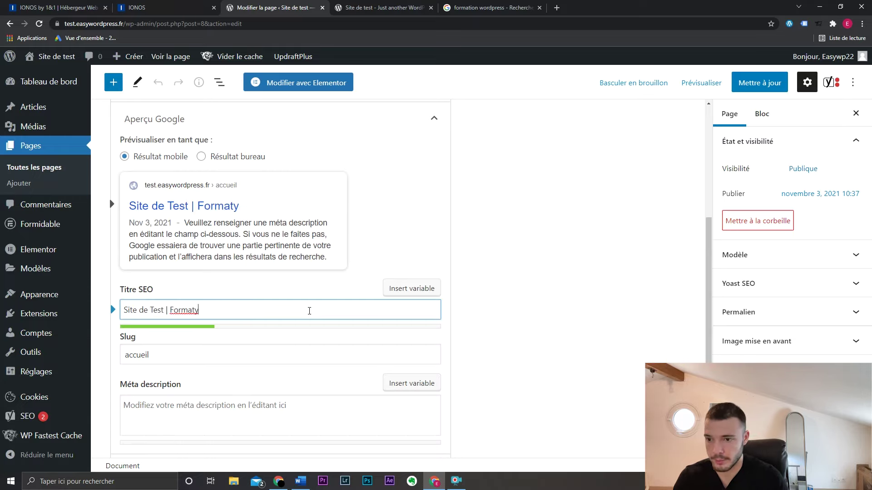
pyautogui.press('BackSpace')
pyautogui.write('ion WordPress pour débutant')
# - Write the meta description 'Vousccherchez une formation WordPress ? Alors cliquez ici pour découvrir mon sitee'
pyautogui.press('Tab')
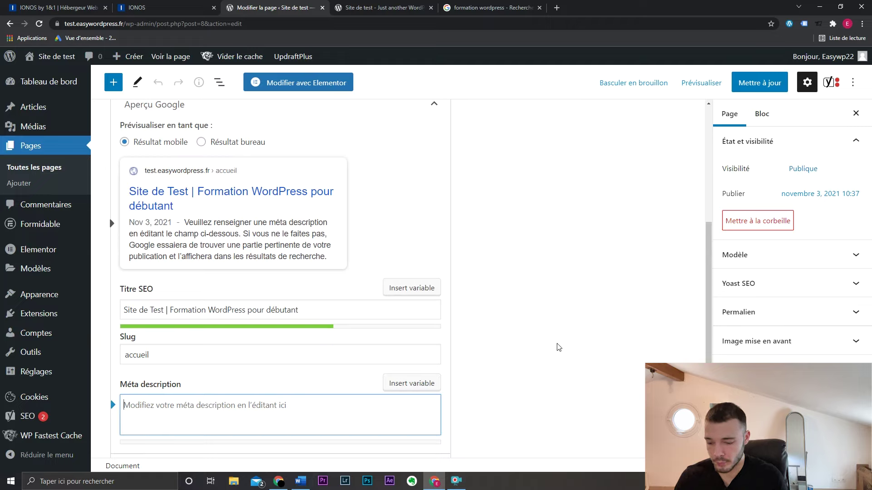
pyautogui.write('Vousccherchez une formation WordP')
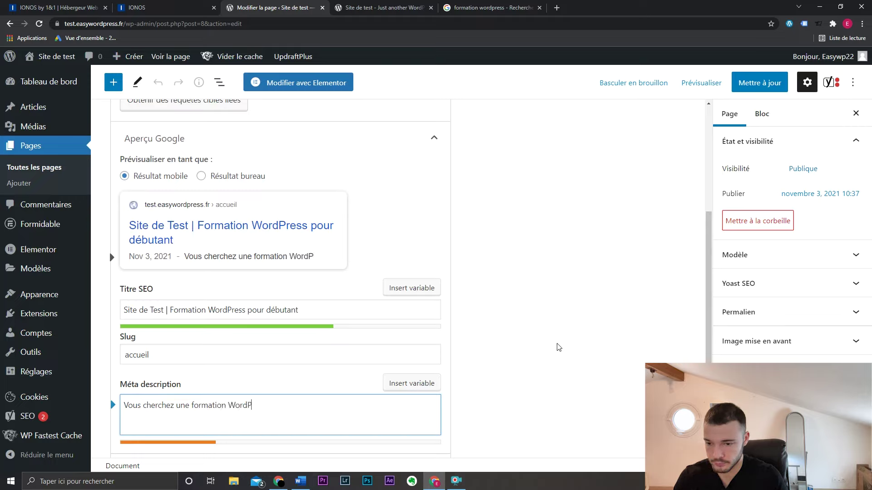
pyautogui.write('ress ? Alors c')
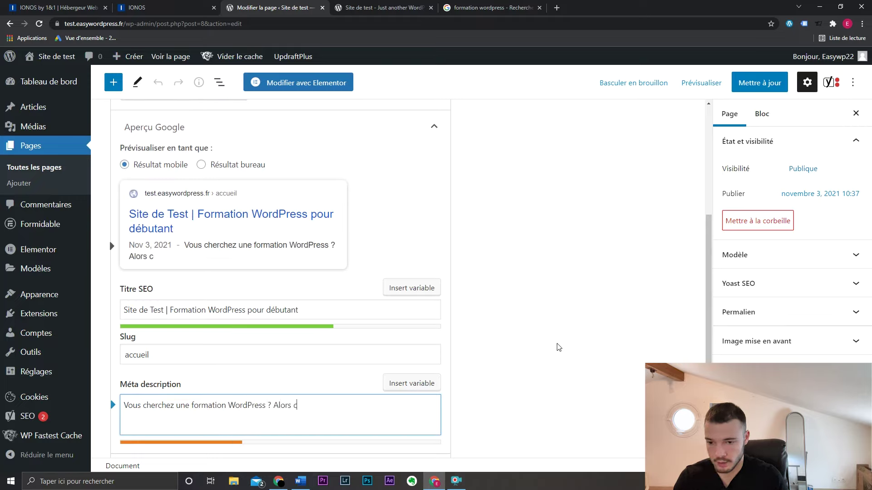
pyautogui.write('liquez ici pour ')
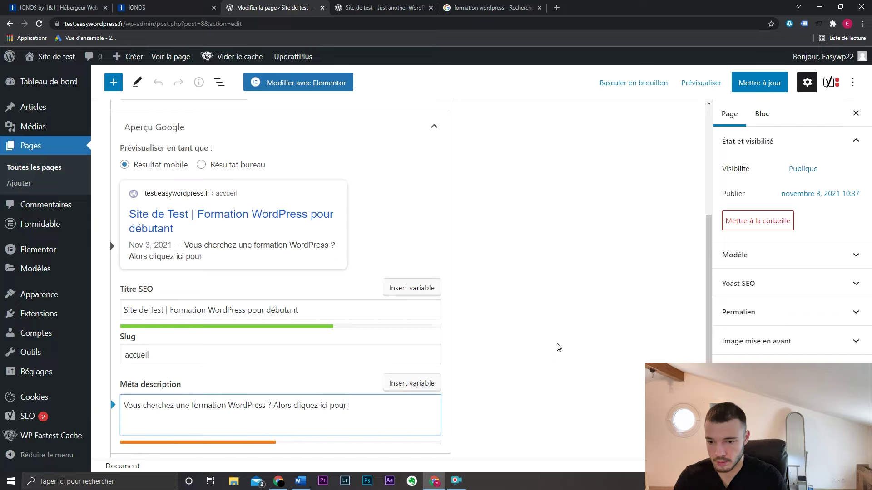
pyautogui.write('découvrir mon sitee')
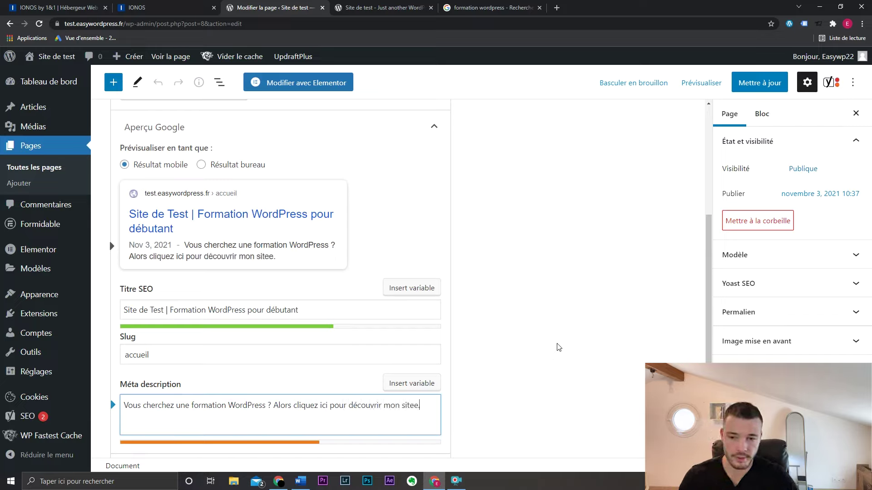
pyautogui.scroll(5, 561, 318)
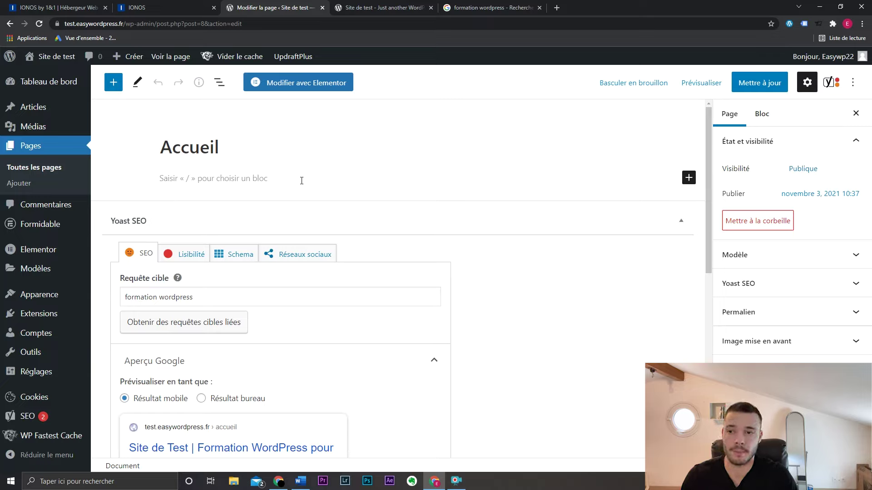
# - Insert an Image block under the Accueil title from the full block library
pyautogui.click(302, 180)
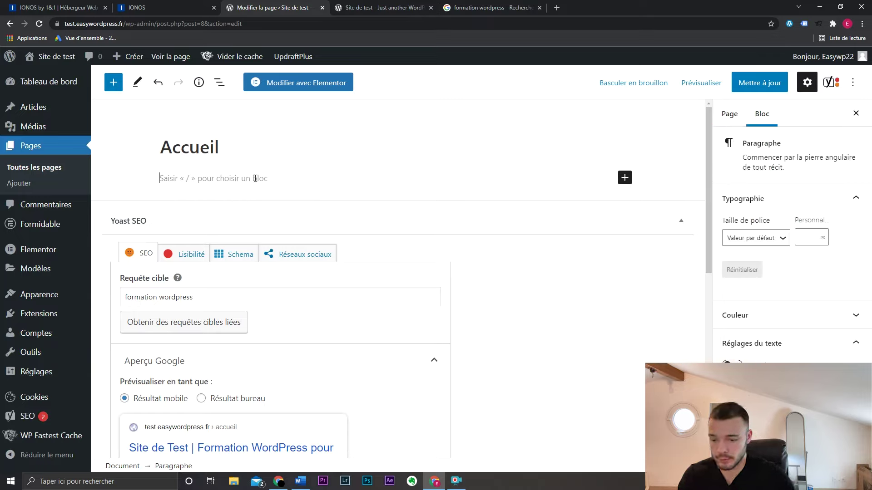
pyautogui.click(625, 178)
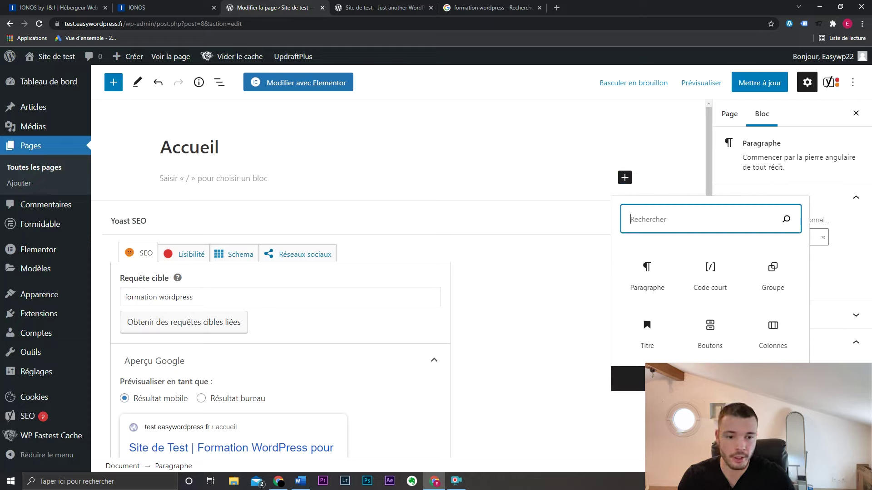
pyautogui.click(664, 376)
pyautogui.moveTo(286, 131); pyautogui.dragTo(285, 172)
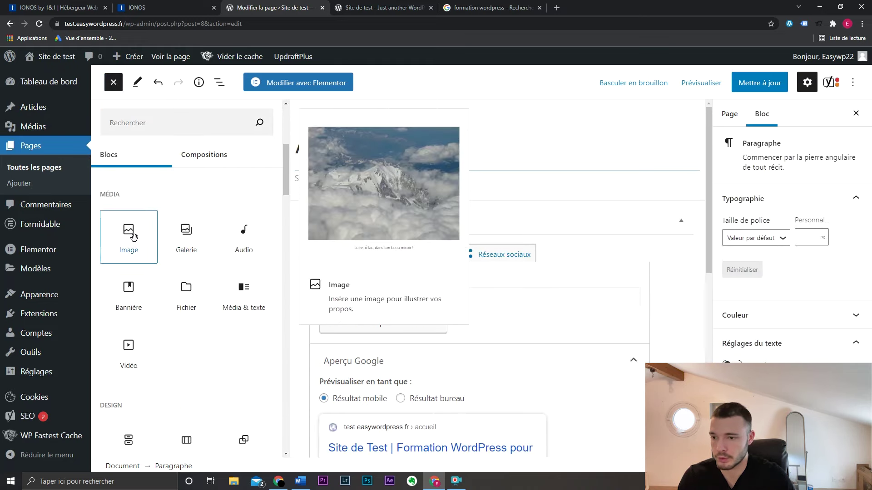
pyautogui.click(130, 237)
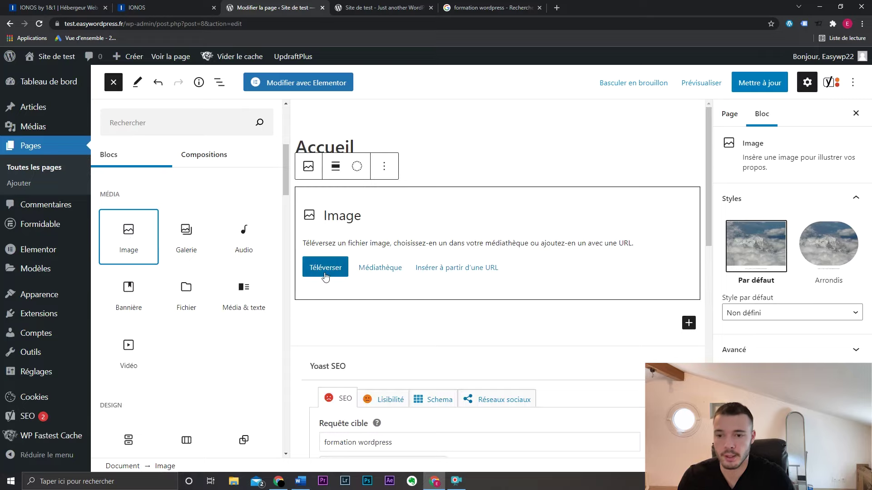
pyautogui.click(114, 82)
# - Delete the Image block through its options menu
pyautogui.click(655, 228)
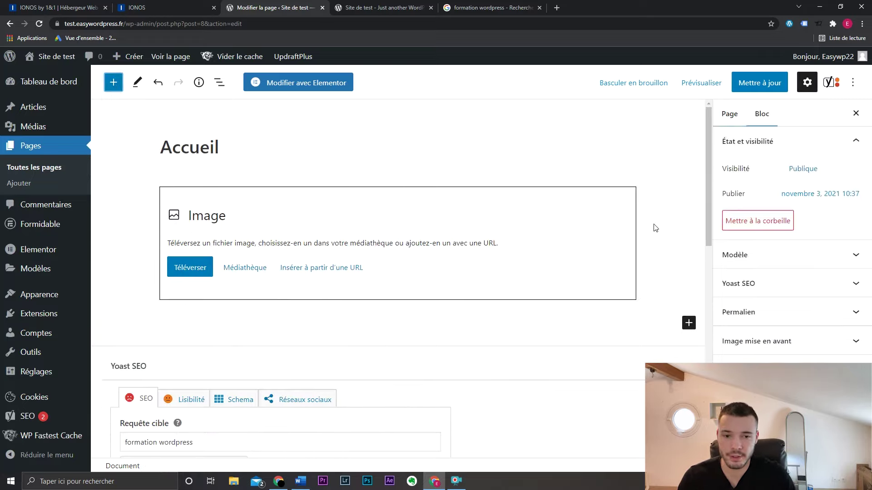
pyautogui.click(581, 248)
pyautogui.click(250, 166)
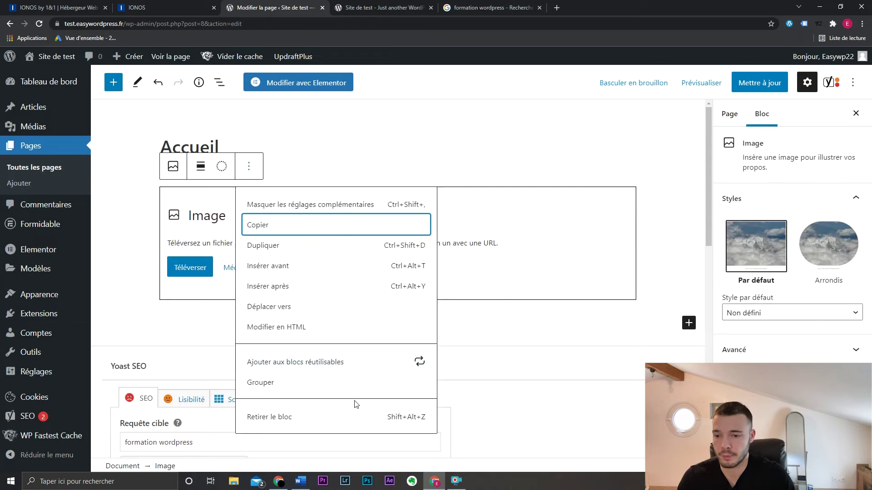
pyautogui.click(356, 416)
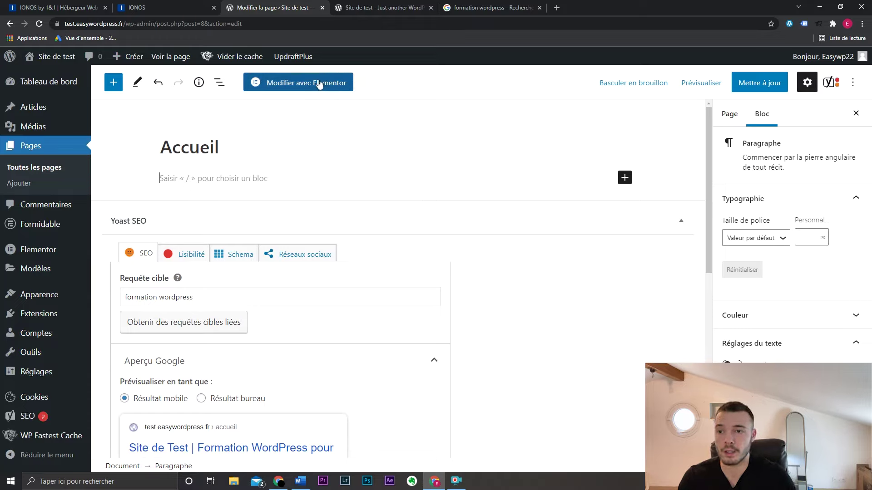
# - Switch the Accueil page to Elementor, leaving the block editor and dismissing the Yoast notice
pyautogui.click(319, 83)
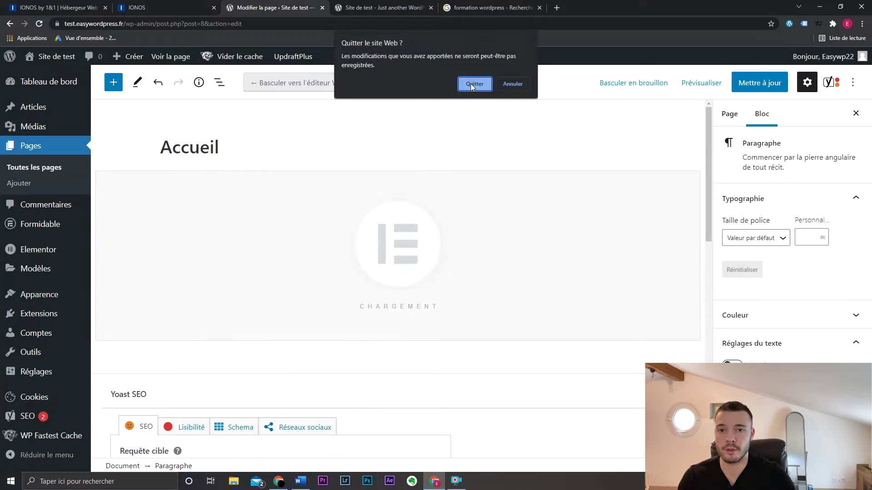
pyautogui.click(474, 84)
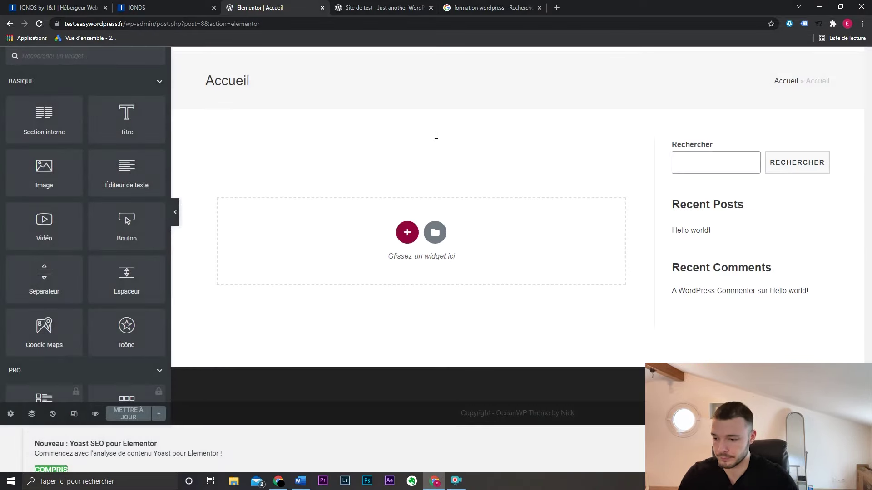
pyautogui.click(64, 468)
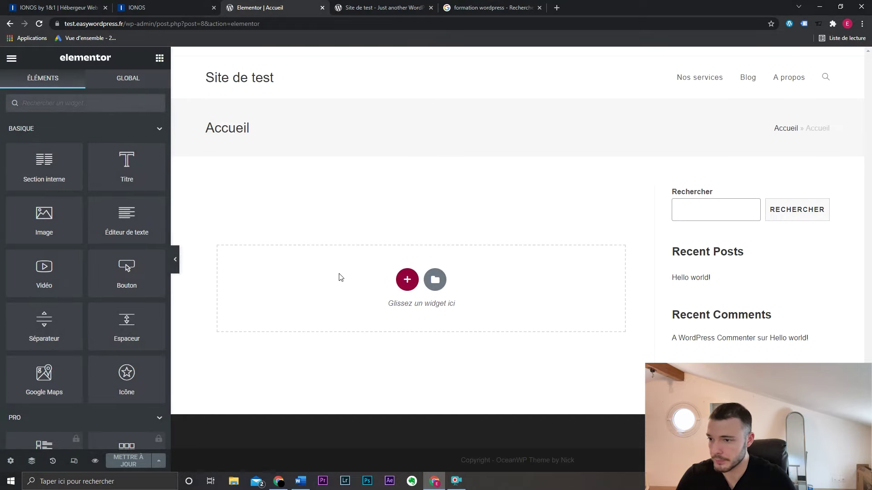
# - Browse the Elementor widget panel, collapsing the Pro widgets section
pyautogui.scroll(-20, 117, 143)
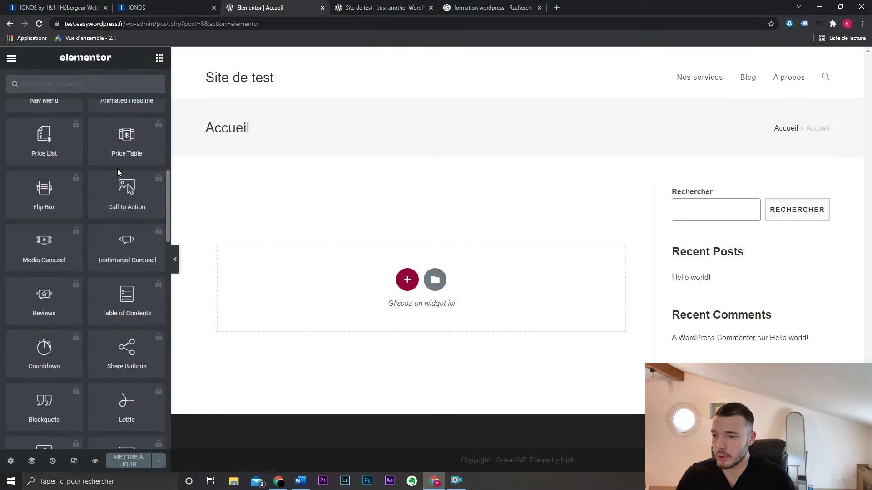
pyautogui.scroll(8, 119, 173)
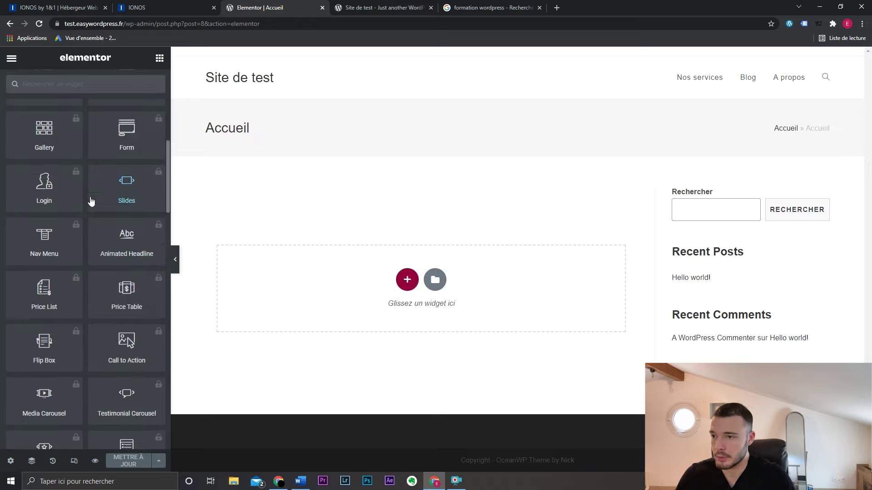
pyautogui.scroll(3, 77, 175)
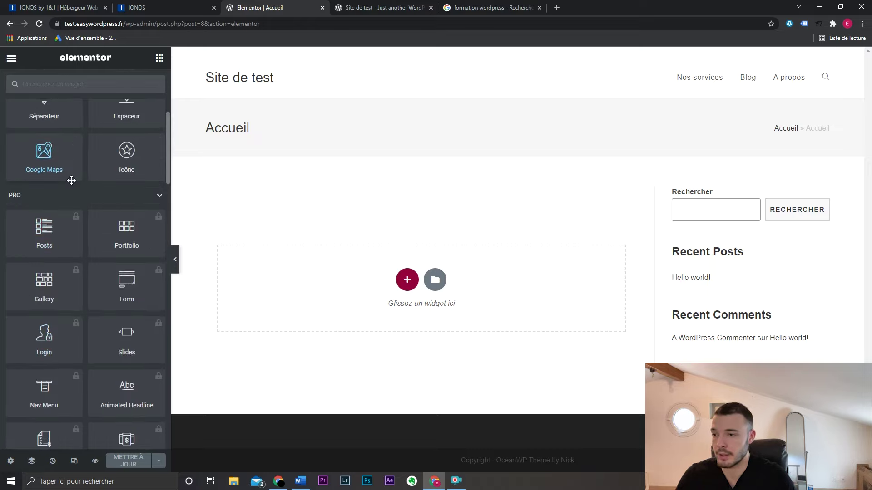
pyautogui.click(157, 196)
pyautogui.scroll(5, 131, 249)
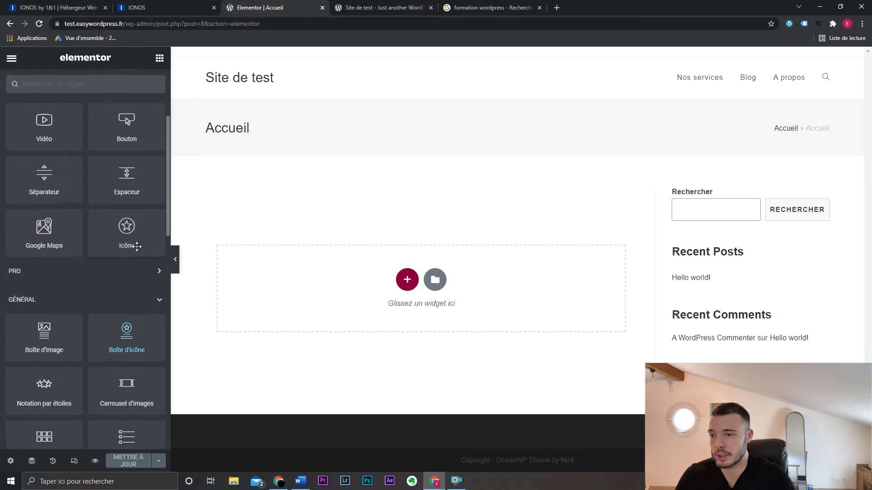
pyautogui.scroll(-3, 136, 223)
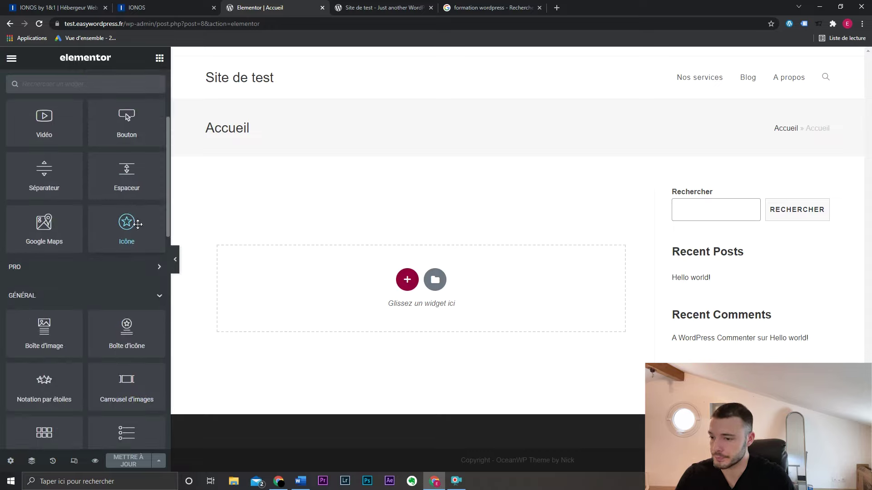
pyautogui.scroll(3, 136, 222)
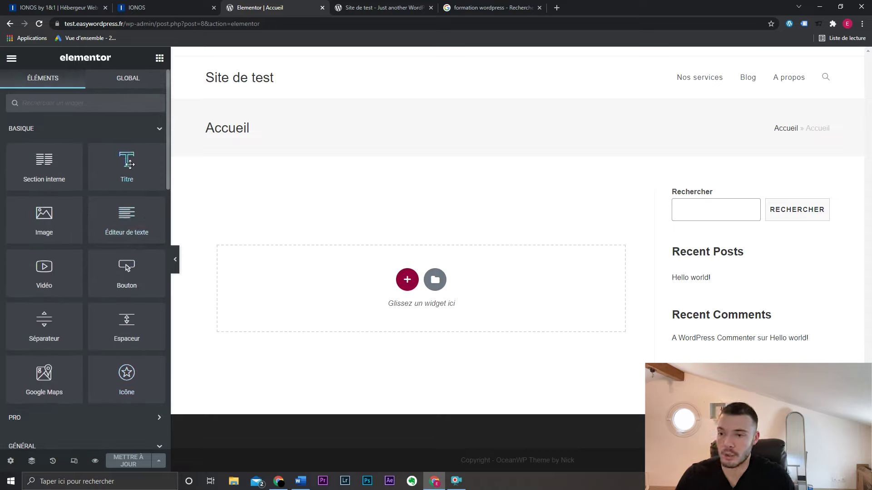
# - Drop a Titre widget onto the page, retitle it 'ceci est mon titre' and center it
pyautogui.moveTo(129, 164); pyautogui.dragTo(352, 255)
pyautogui.moveTo(128, 181); pyautogui.dragTo(1, 167)
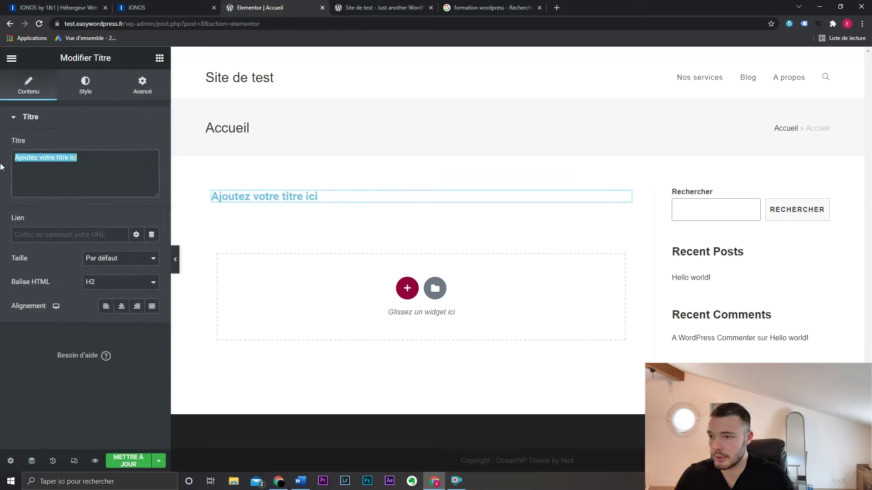
pyautogui.write('ceci est mon t')
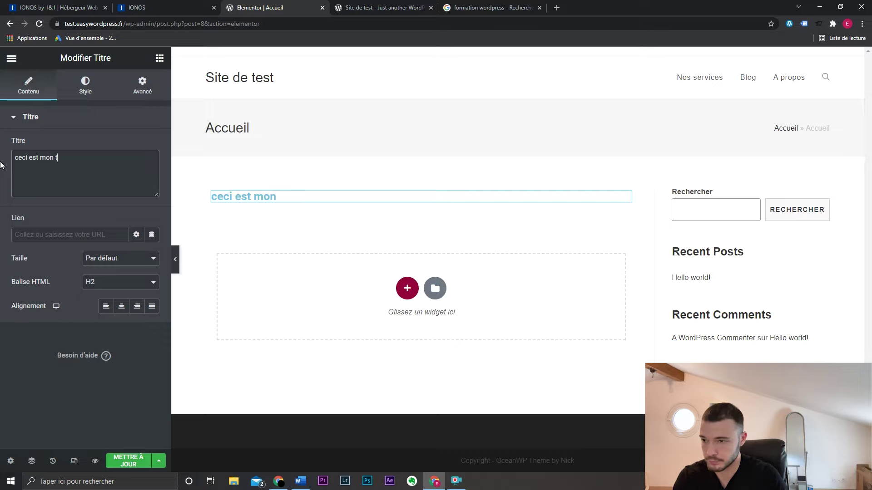
pyautogui.write('itre')
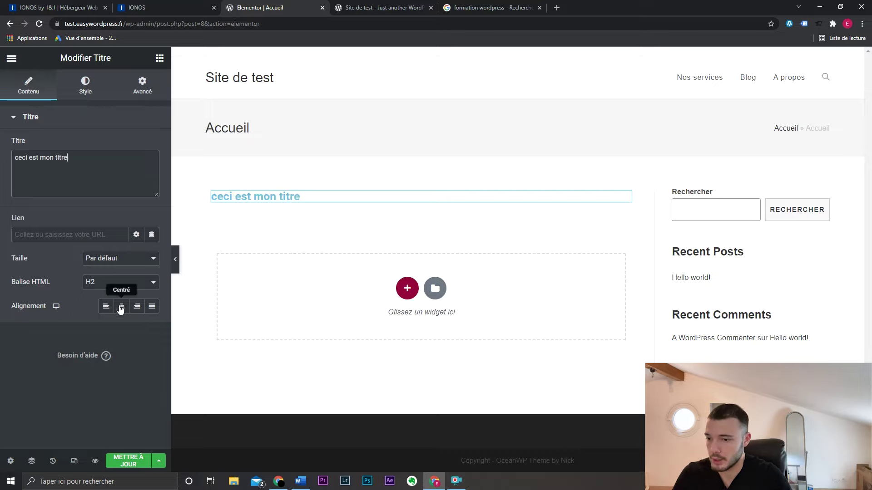
pyautogui.click(121, 307)
pyautogui.click(137, 307)
pyautogui.click(122, 306)
pyautogui.click(118, 307)
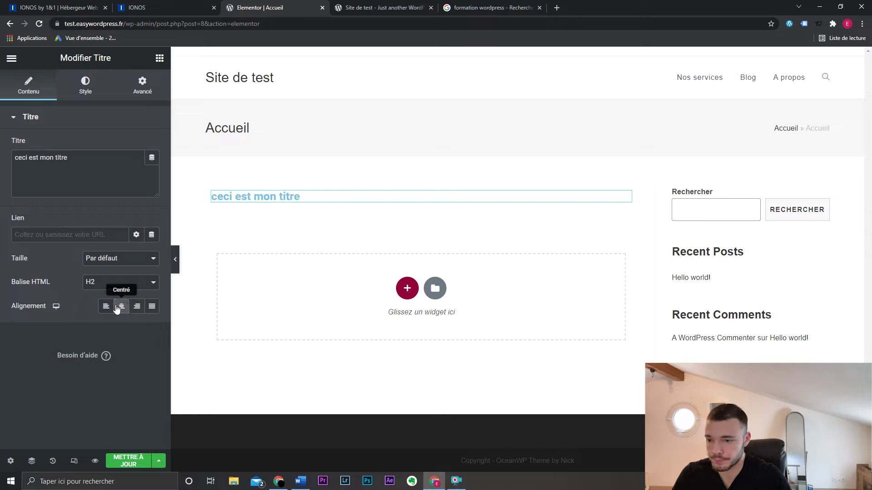
pyautogui.click(118, 307)
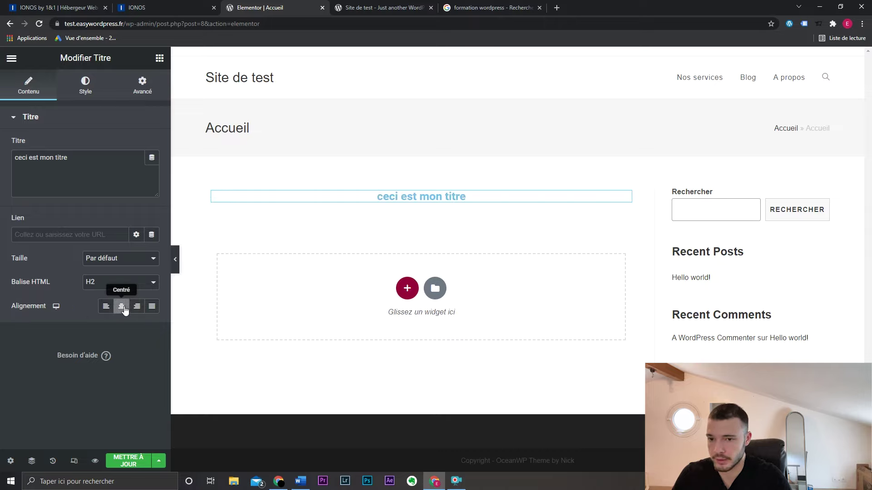
# - Set the heading's text colour to black in the Style settings
pyautogui.click(85, 89)
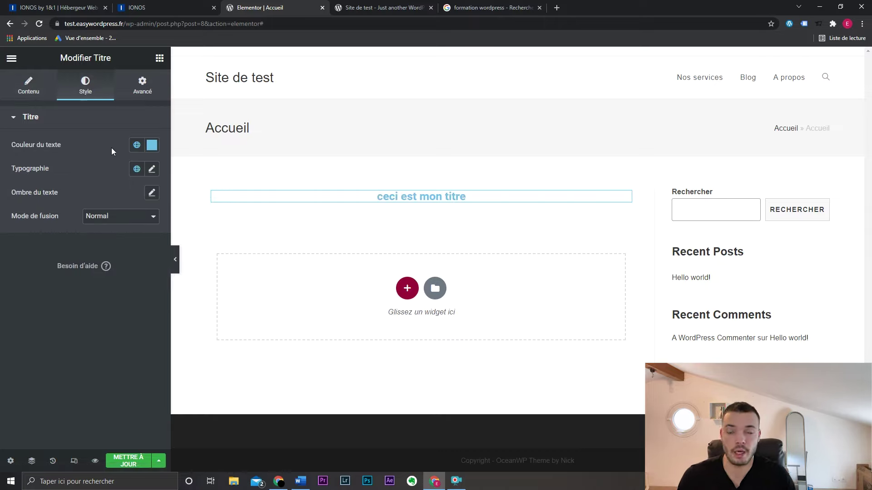
pyautogui.click(137, 145)
pyautogui.click(152, 148)
pyautogui.click(22, 279)
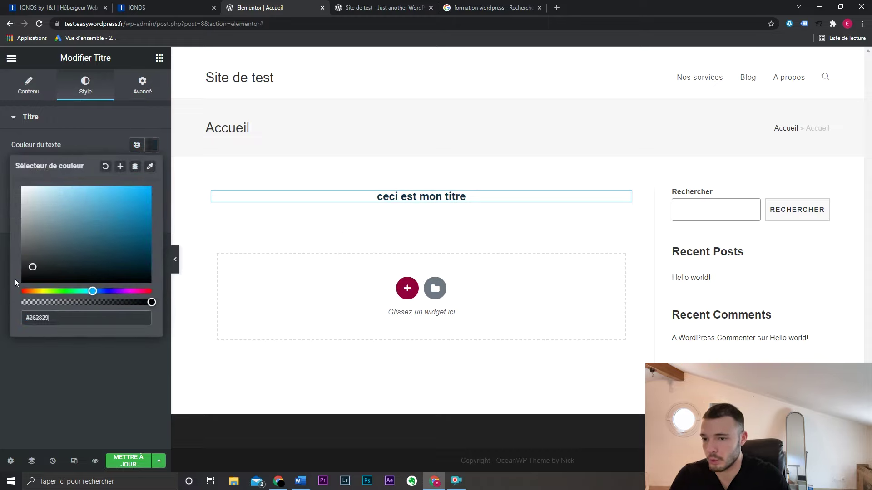
# - Set the heading typography to 35 px with uppercase transformation, keeping the Roboto font
pyautogui.click(152, 168)
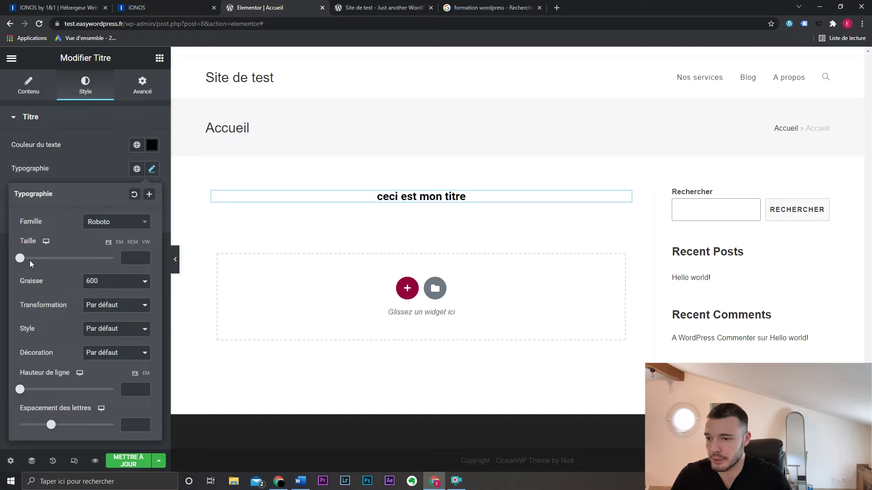
pyautogui.moveTo(30, 261); pyautogui.dragTo(36, 259)
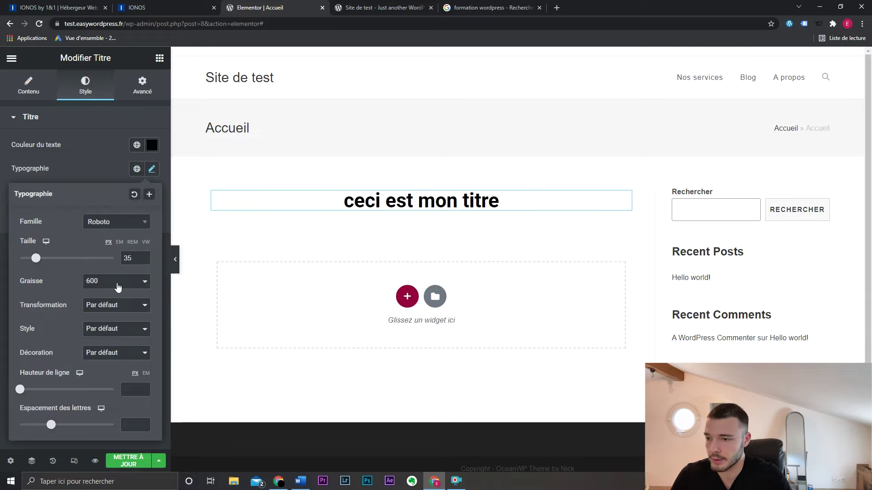
pyautogui.click(112, 306)
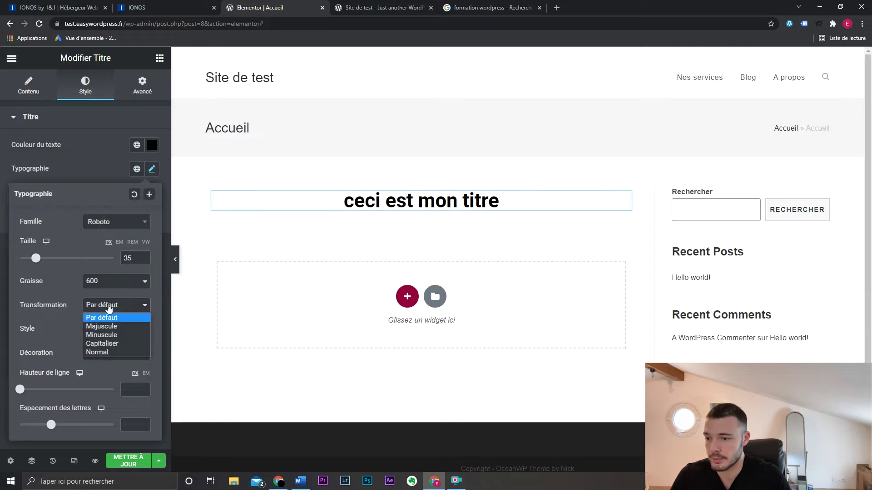
pyautogui.click(117, 327)
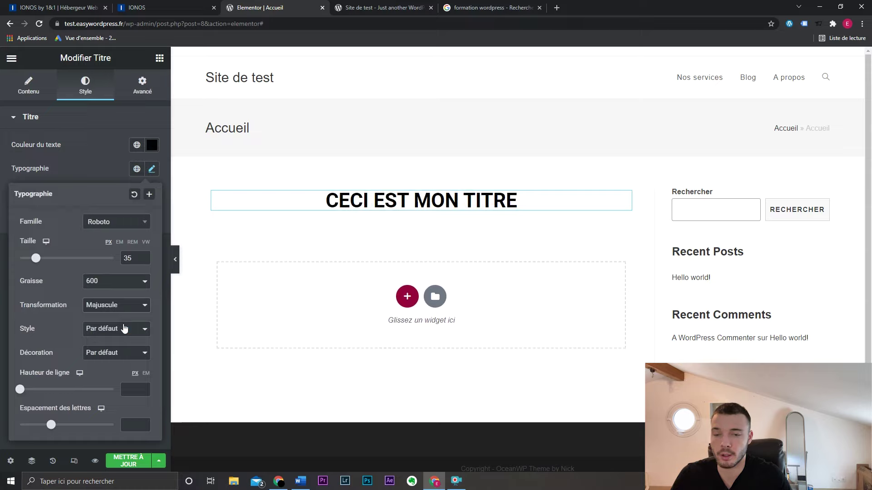
pyautogui.click(119, 223)
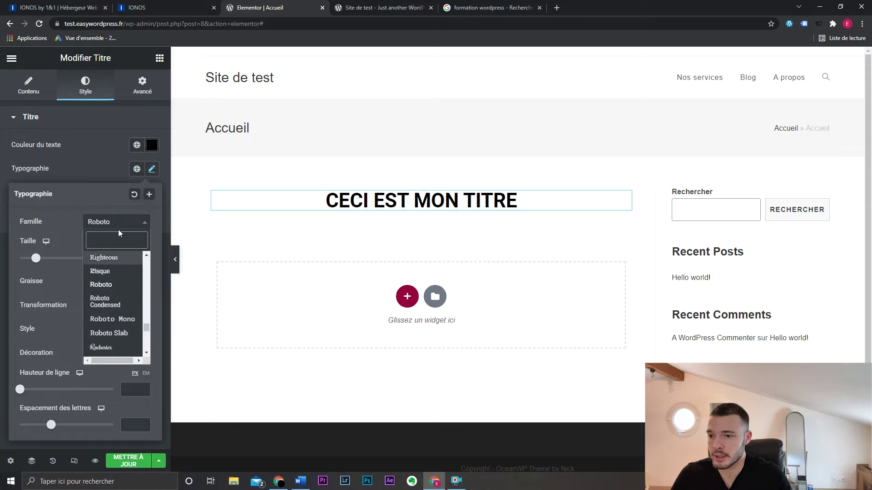
pyautogui.click(120, 228)
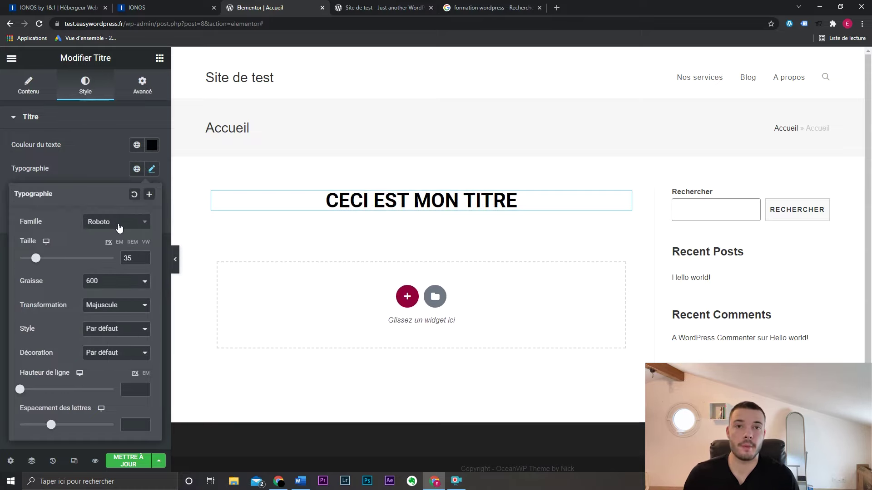
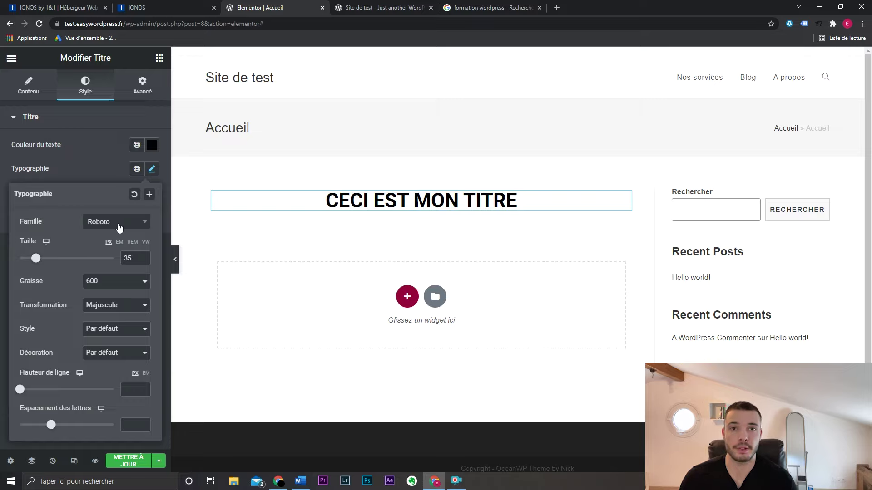
# - Check the heading's font family list, keep Roboto, and bring up the widget panel
pyautogui.click(249, 270)
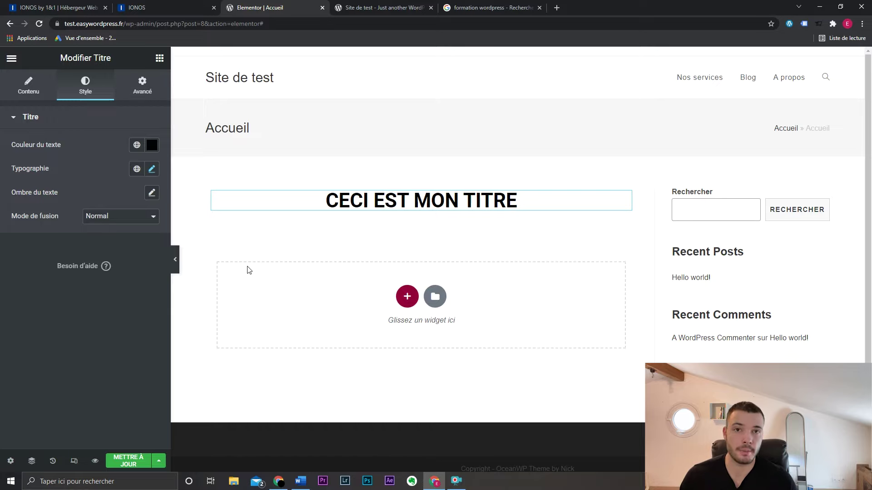
pyautogui.click(151, 169)
pyautogui.click(117, 222)
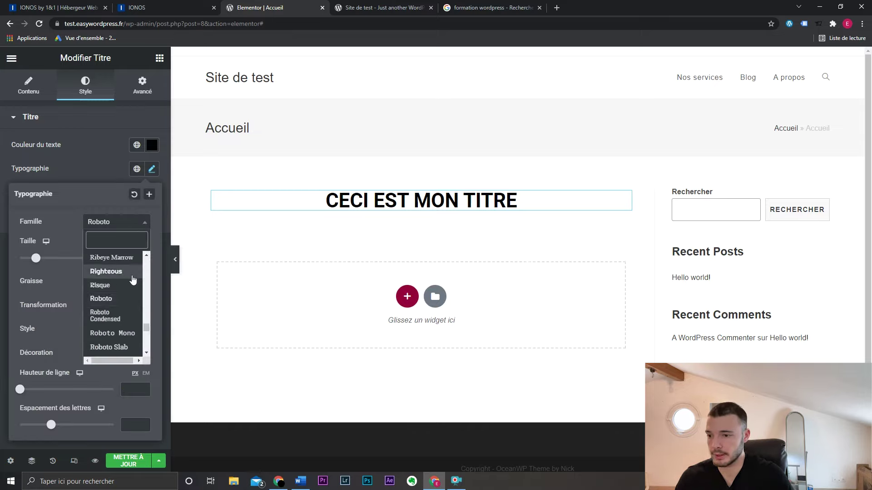
pyautogui.scroll(-3, 130, 301)
pyautogui.scroll(4, 130, 302)
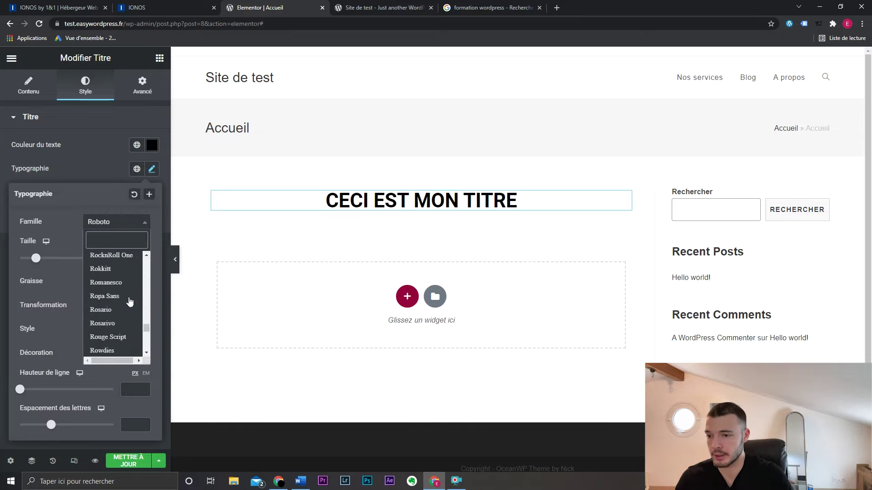
pyautogui.click(142, 226)
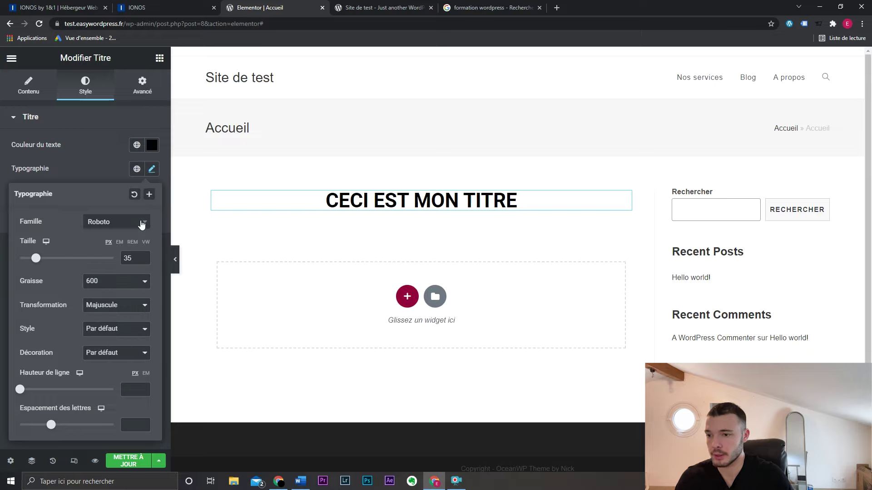
pyautogui.click(152, 169)
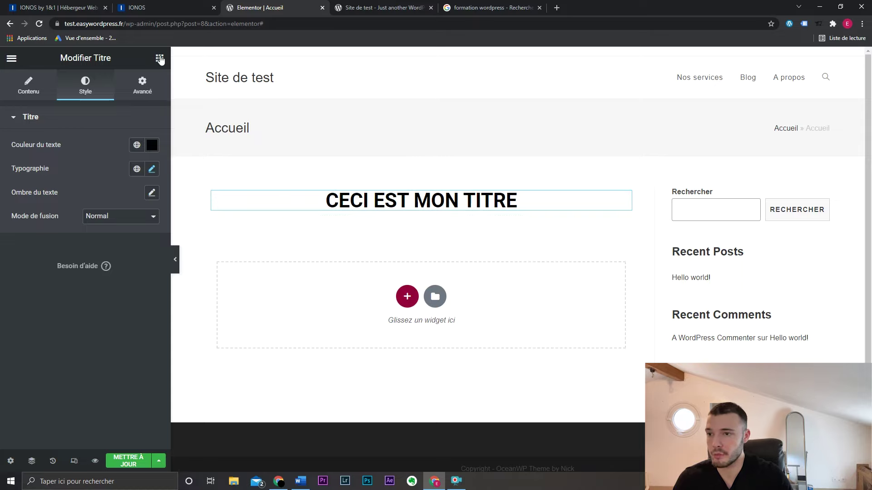
pyautogui.click(160, 58)
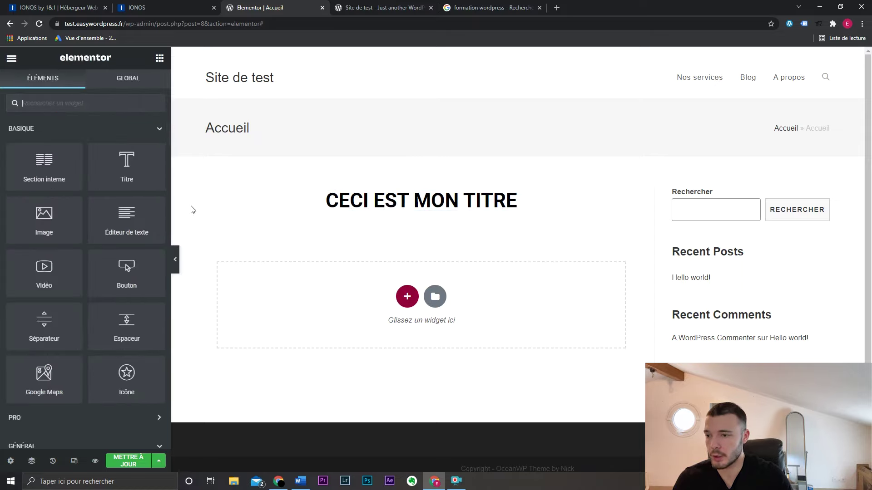
# - Add a Lorem ipsum text editor widget beneath the heading
pyautogui.moveTo(127, 220); pyautogui.dragTo(403, 214)
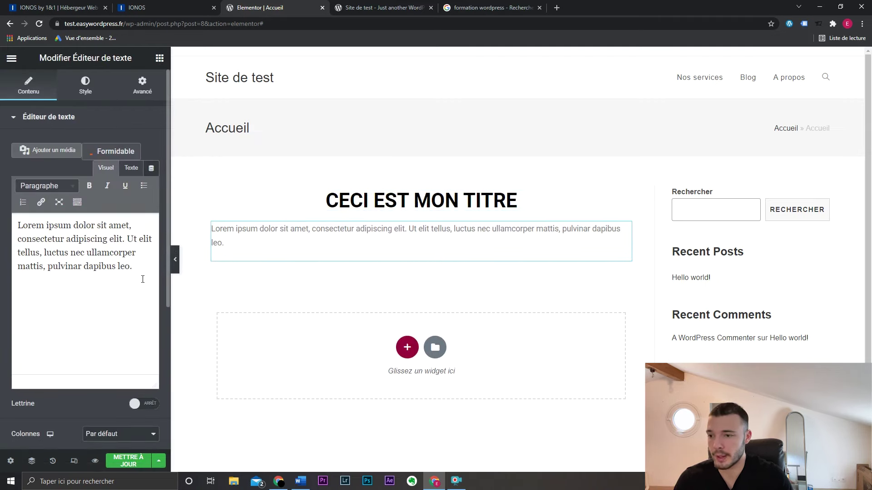
pyautogui.moveTo(142, 279); pyautogui.dragTo(5, 224)
pyautogui.click(97, 252)
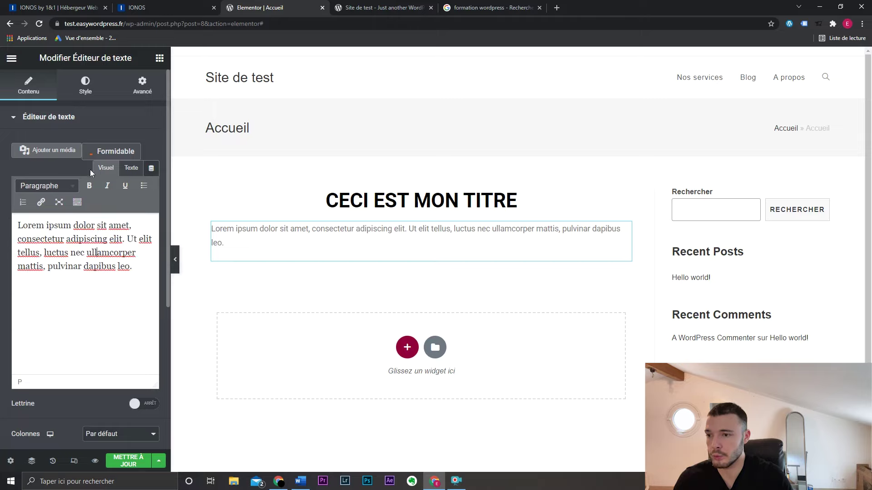
# - Unlink the paragraph's padding sides in Advanced settings and edit the left padding value
pyautogui.click(86, 88)
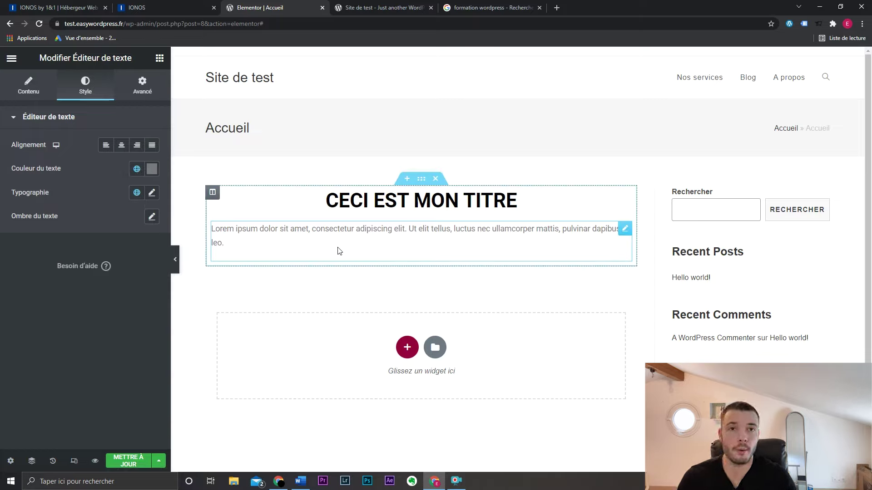
pyautogui.click(142, 85)
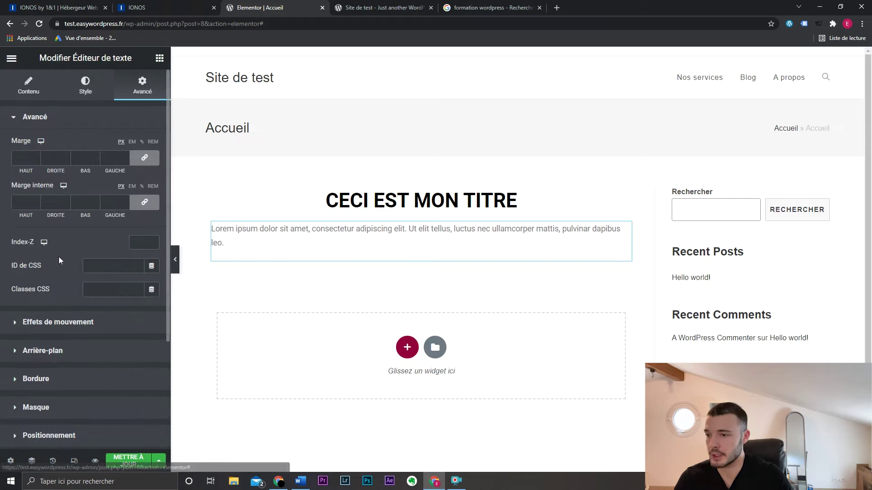
pyautogui.scroll(-3, 97, 323)
pyautogui.scroll(3, 100, 330)
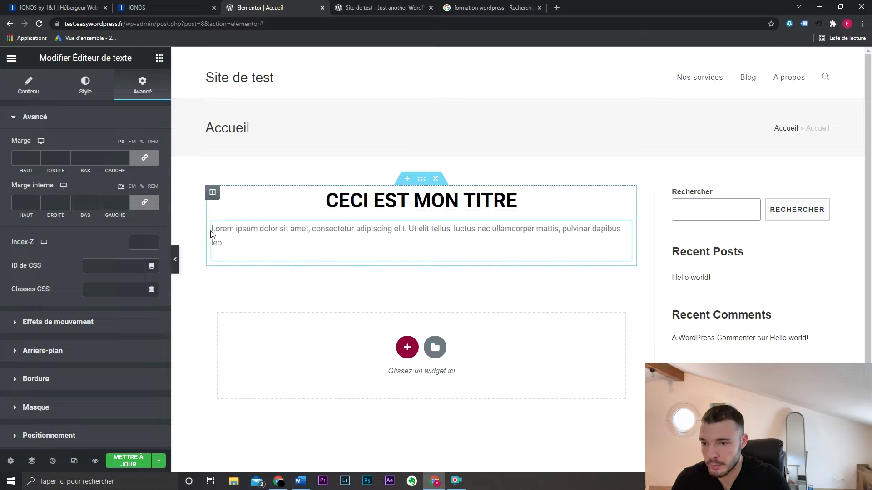
pyautogui.click(144, 202)
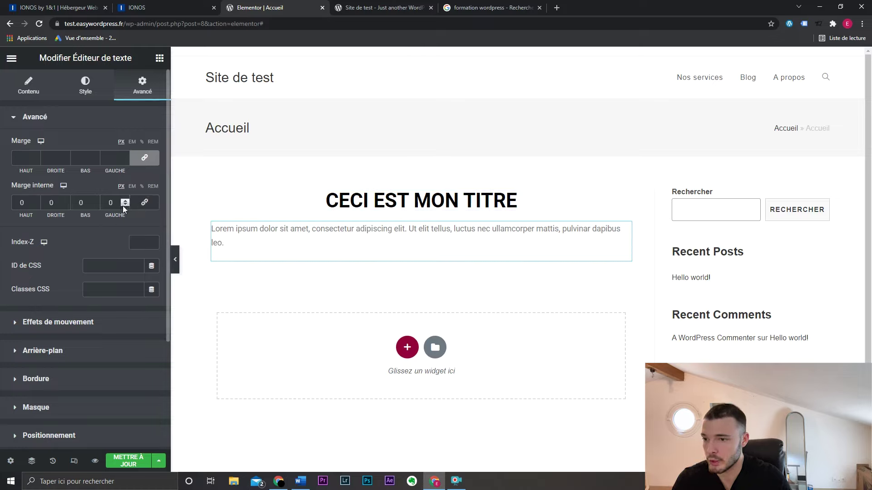
pyautogui.click(109, 203)
pyautogui.write('2')
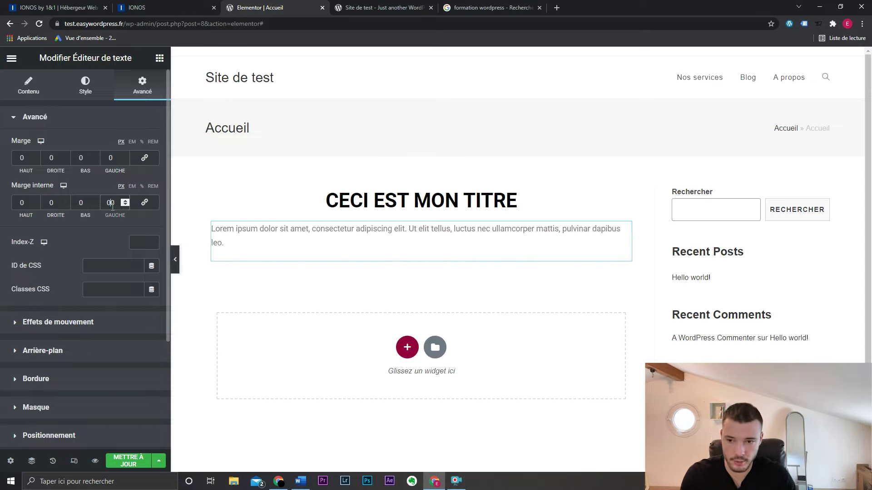
pyautogui.click(107, 321)
# - Give the paragraph a Fade In entrance animation
pyautogui.click(71, 187)
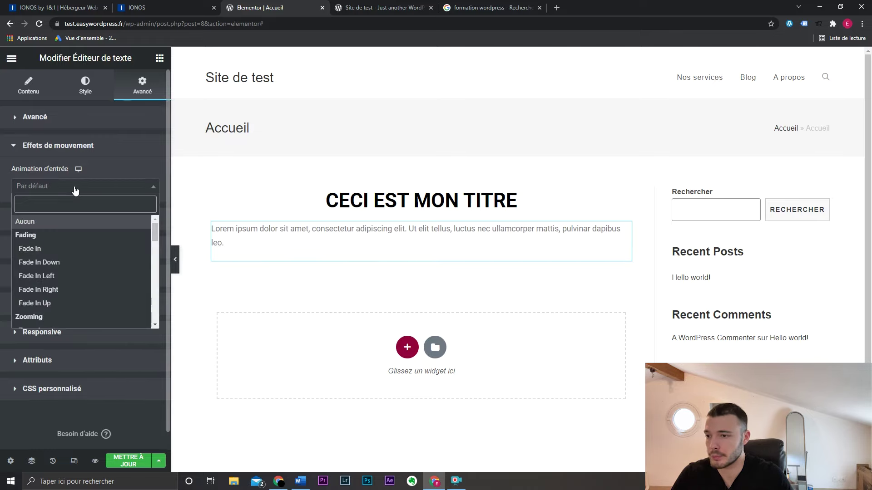
pyautogui.click(66, 249)
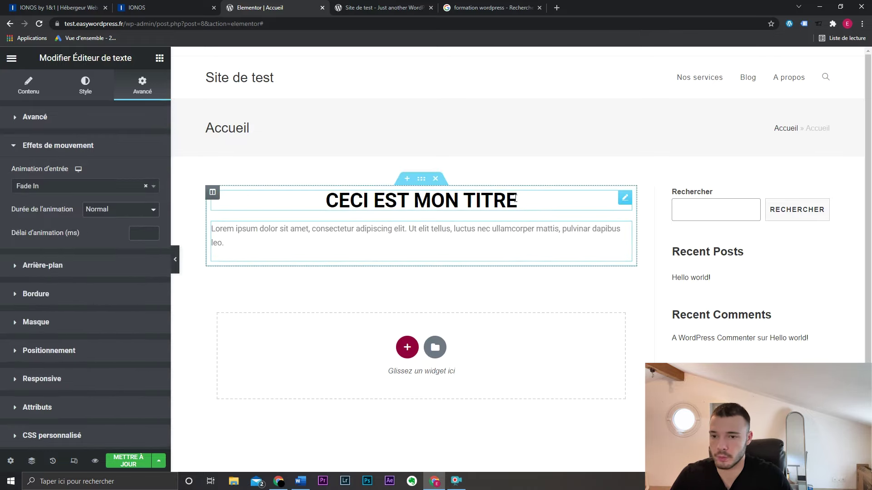
pyautogui.click(625, 198)
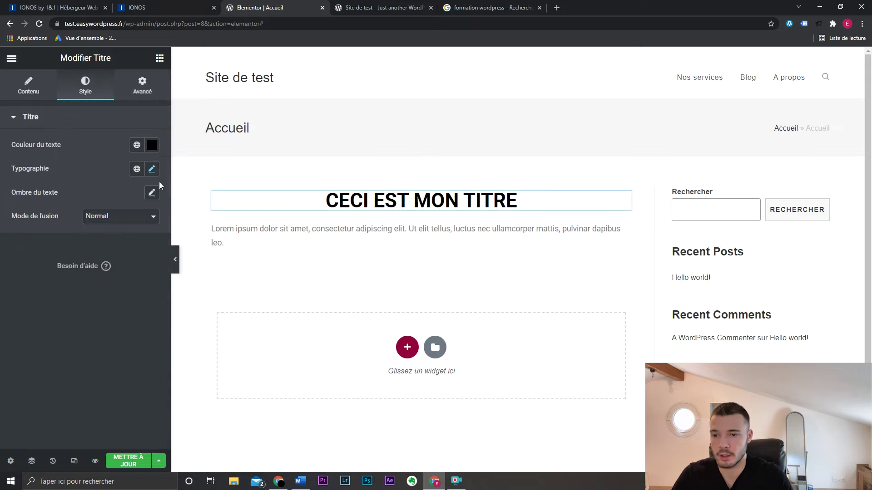
pyautogui.click(137, 86)
pyautogui.click(116, 318)
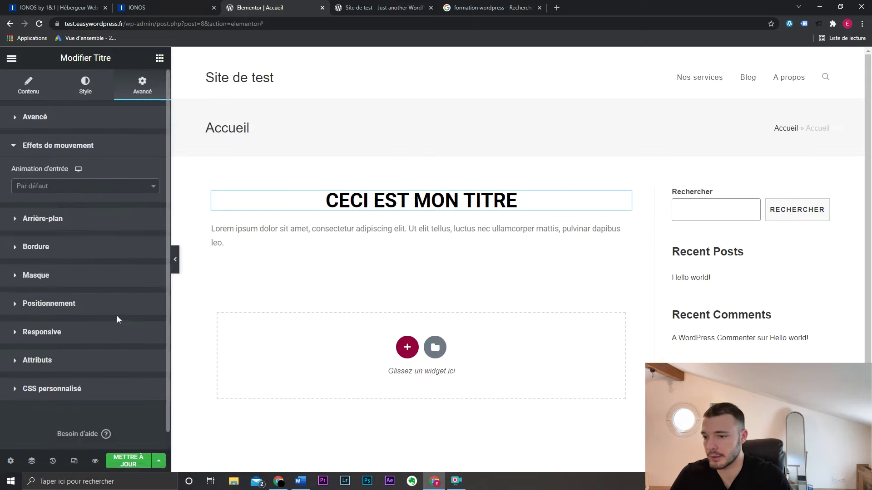
# - Try several entrance animations on the heading, settling on Fade In Up
pyautogui.click(100, 185)
pyautogui.scroll(-5, 96, 270)
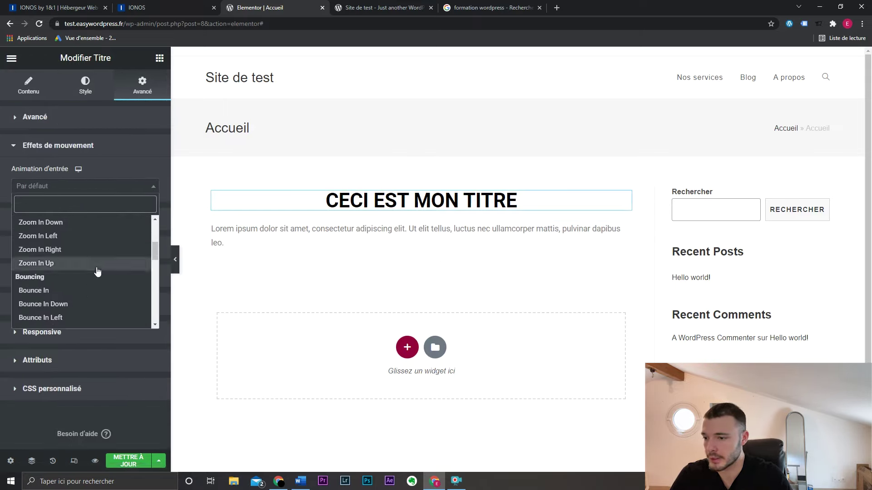
pyautogui.click(89, 234)
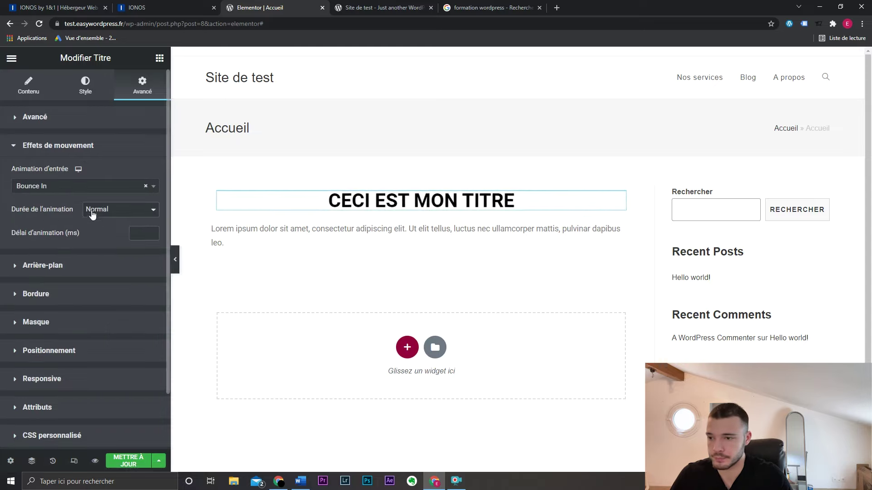
pyautogui.click(95, 186)
pyautogui.scroll(-5, 82, 273)
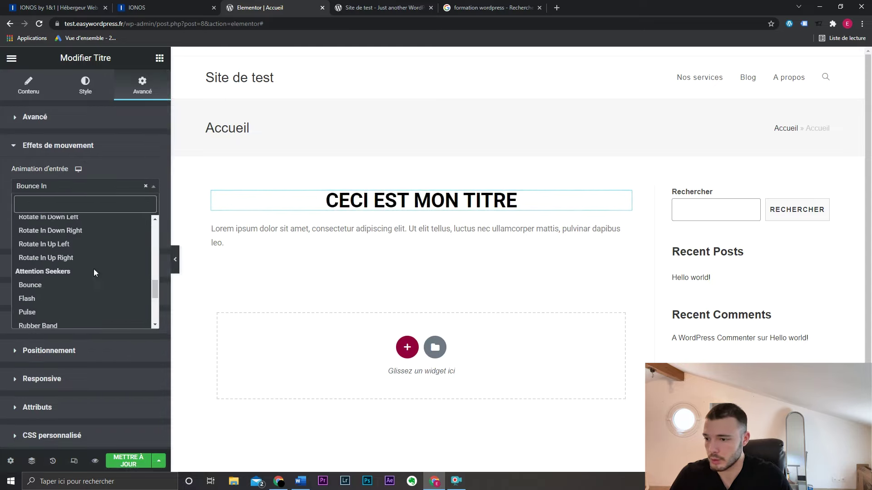
pyautogui.click(80, 299)
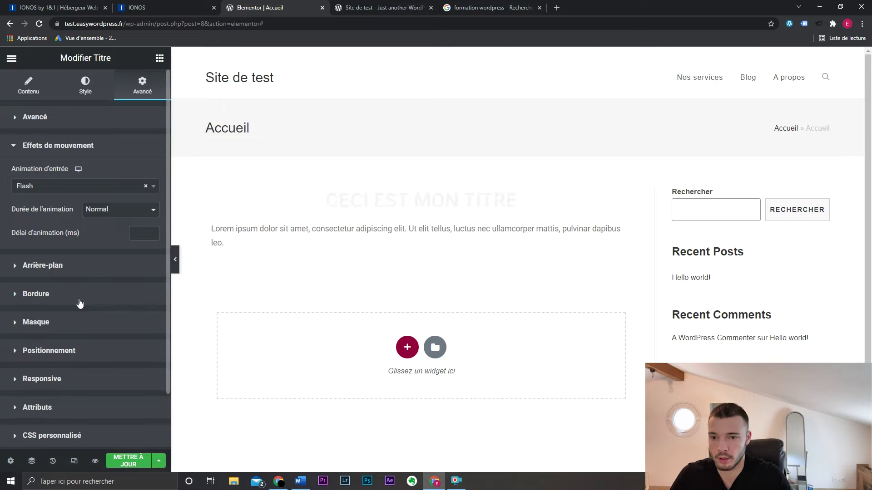
pyautogui.click(117, 187)
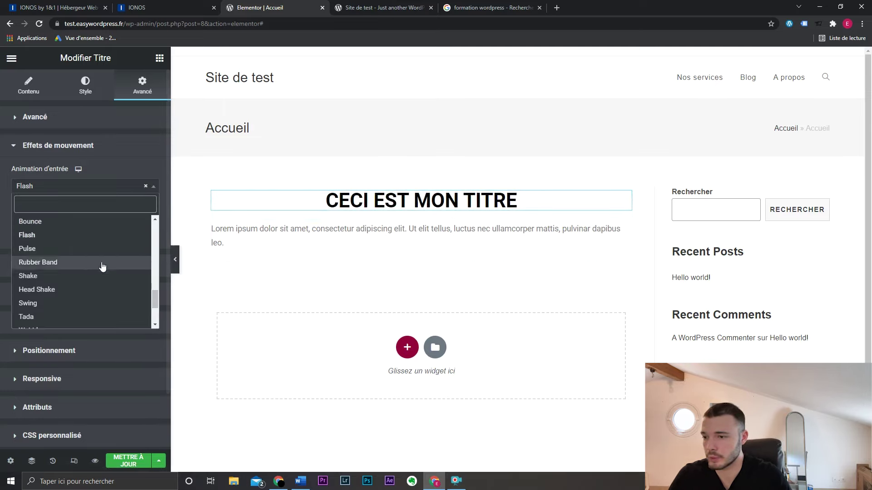
pyautogui.scroll(10, 102, 273)
pyautogui.scroll(2, 101, 276)
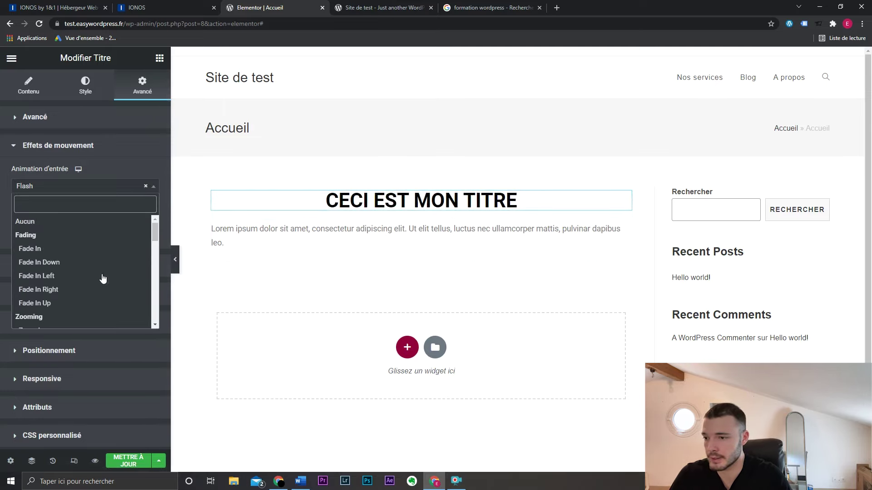
pyautogui.click(97, 249)
pyautogui.click(111, 195)
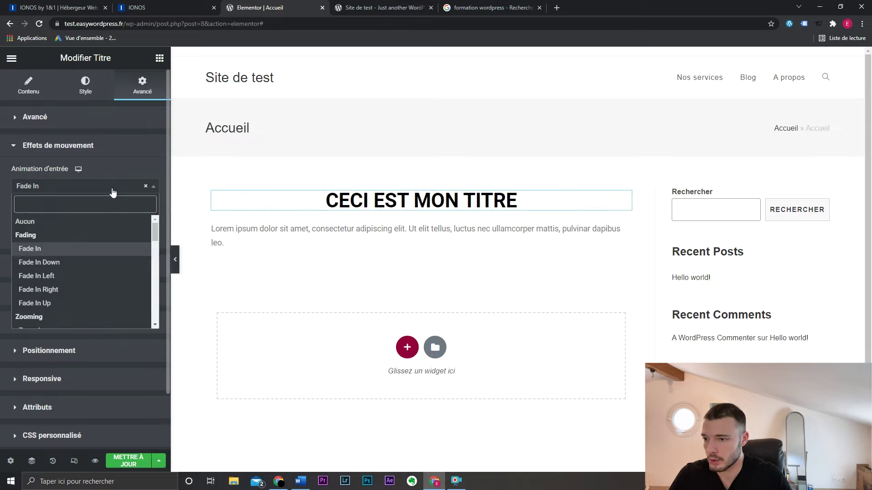
pyautogui.click(85, 304)
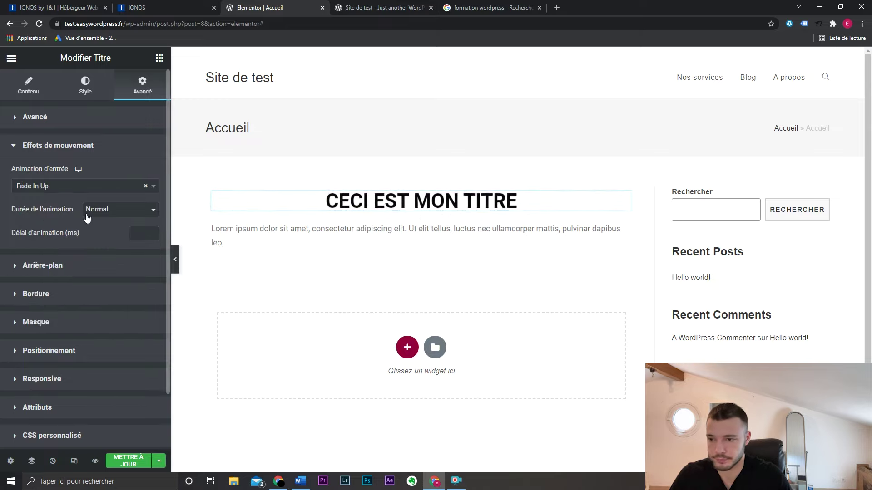
pyautogui.press('Escape')
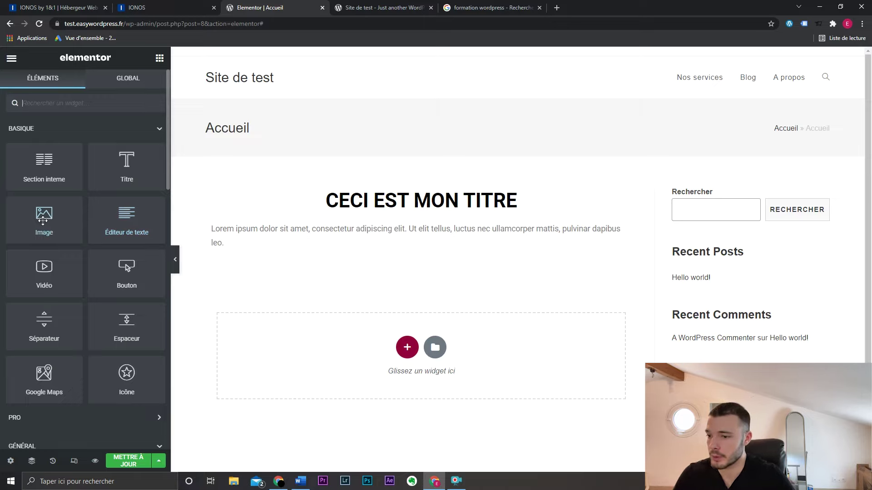
# - Add an image placeholder widget below the paragraph
pyautogui.moveTo(44, 219); pyautogui.dragTo(370, 248)
pyautogui.scroll(-3, 262, 250)
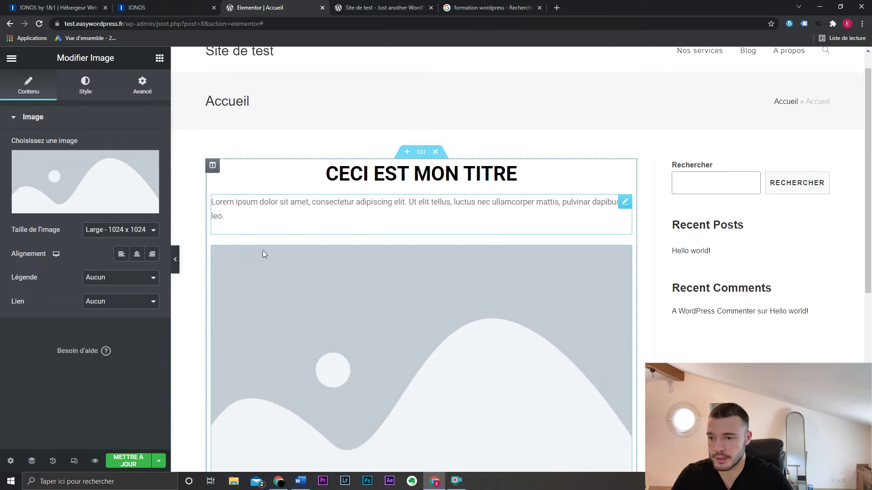
pyautogui.click(159, 58)
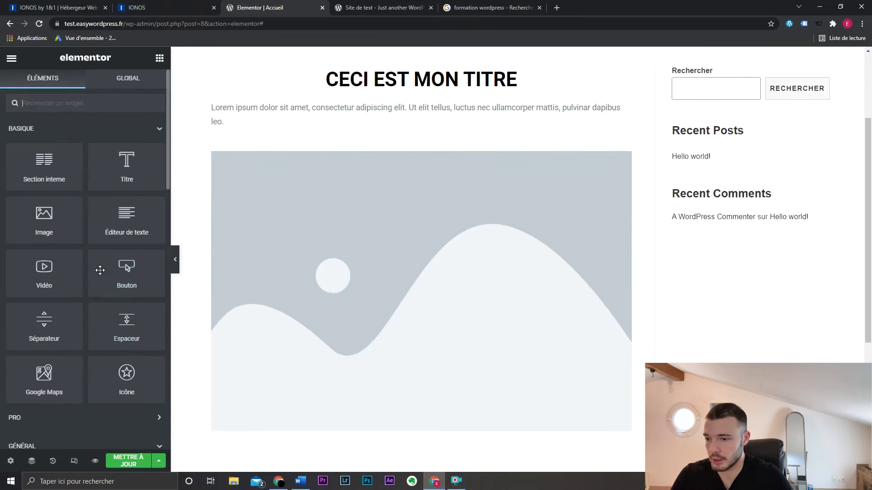
pyautogui.scroll(-5, 100, 270)
pyautogui.scroll(2, 264, 181)
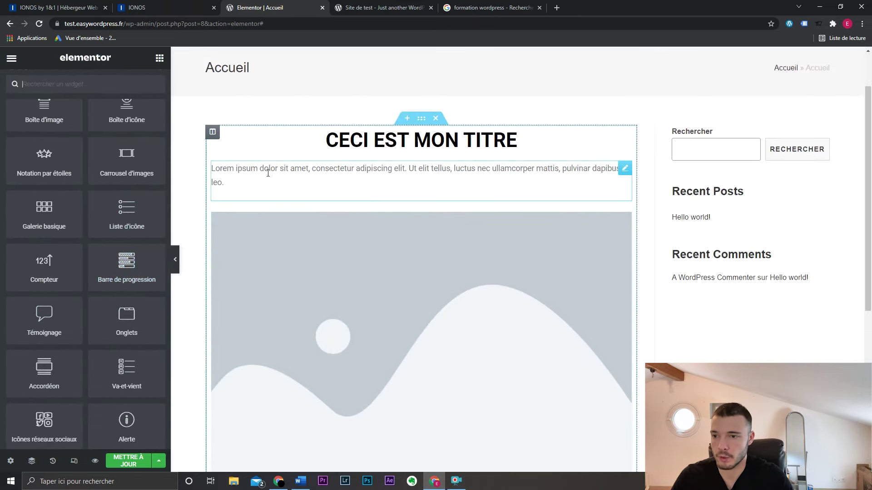
# - Add a second column, widen the left one to about 39.9%, then delete the right column
pyautogui.rightClick(213, 133)
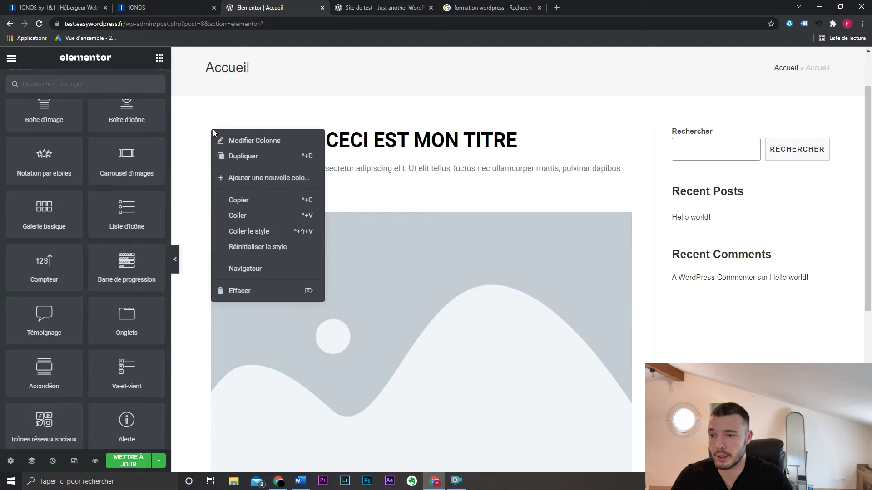
pyautogui.click(272, 178)
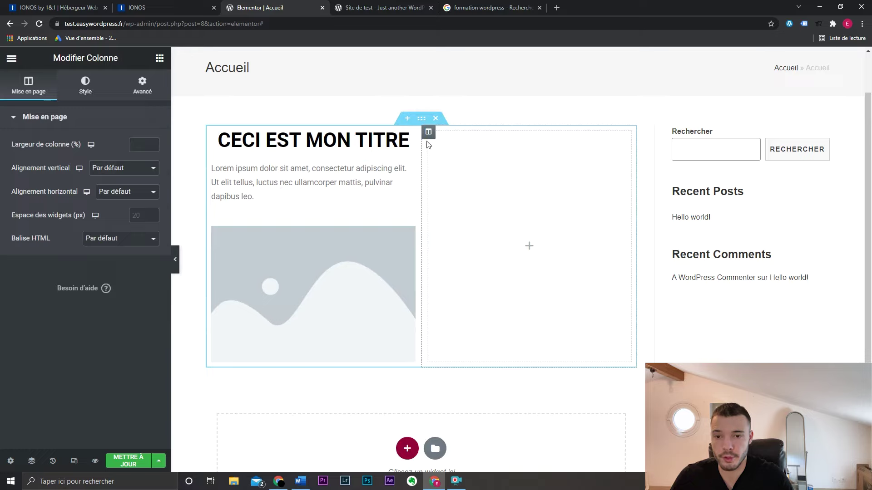
pyautogui.moveTo(494, 164); pyautogui.dragTo(466, 156)
pyautogui.rightClick(472, 133)
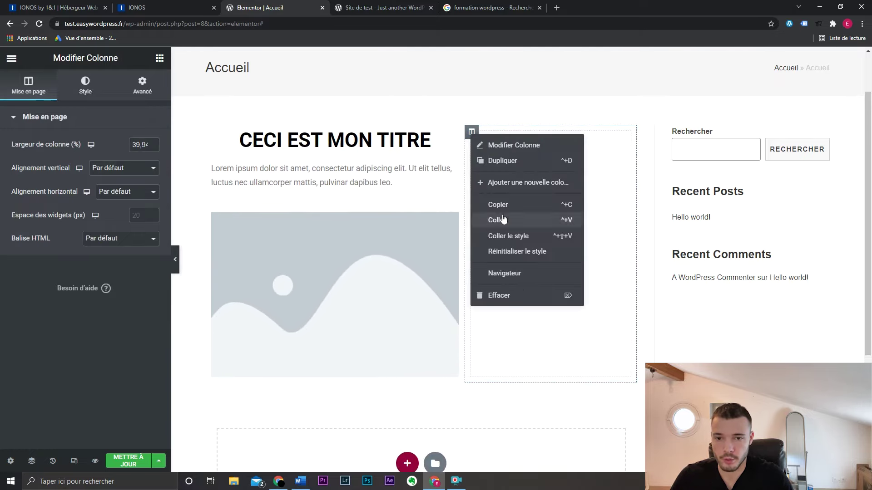
pyautogui.click(520, 295)
# - Delete the whole section holding the title, text and image
pyautogui.scroll(-5, 468, 200)
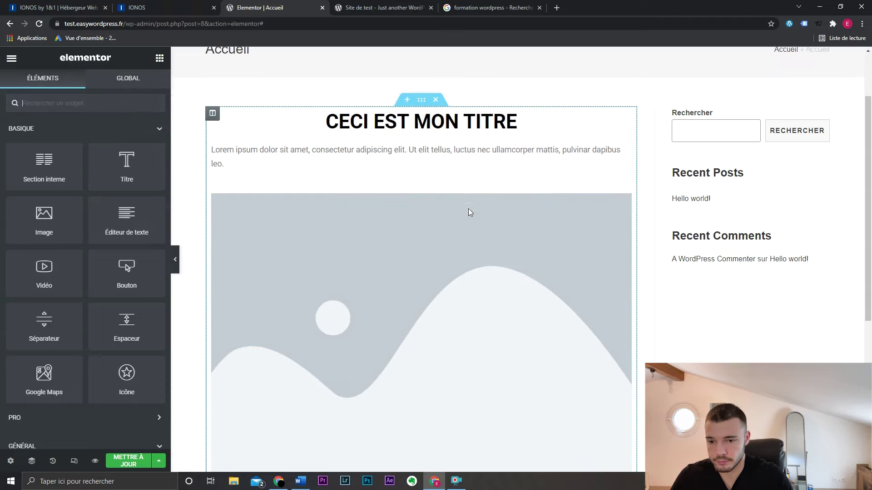
pyautogui.scroll(7, 468, 211)
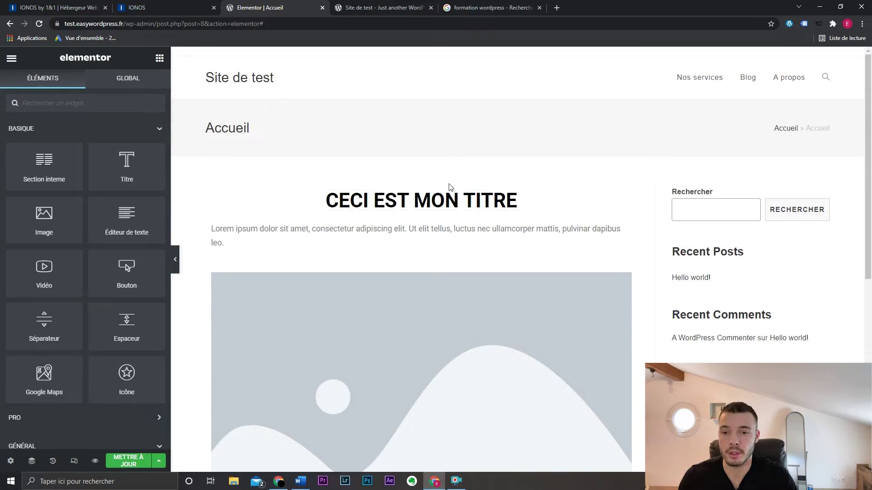
pyautogui.click(436, 179)
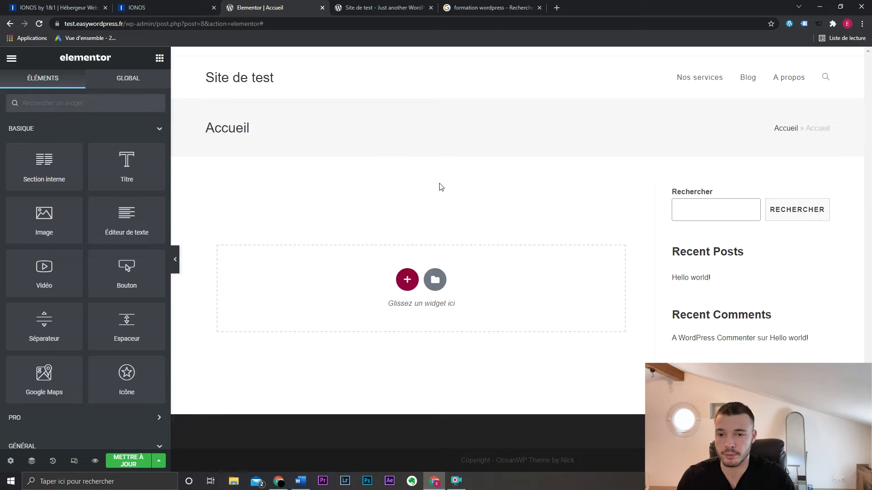
# - Insert the Homepage – Restaurant page template and start connecting the library account
pyautogui.click(436, 279)
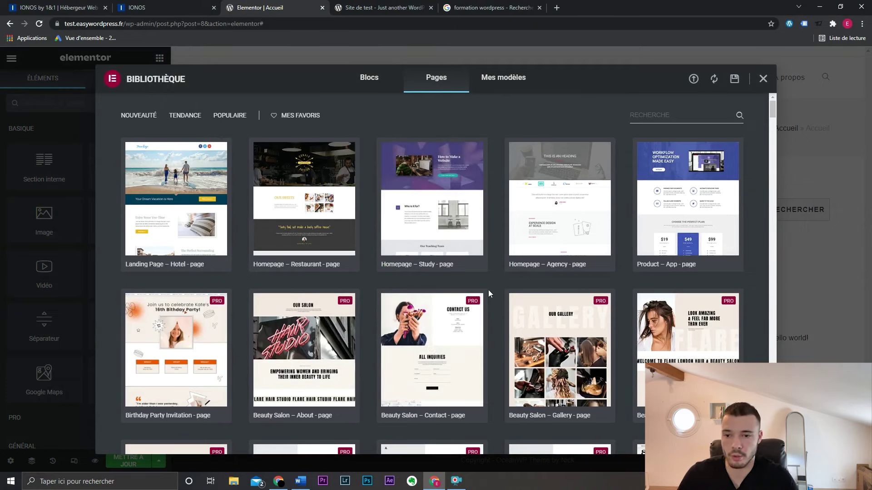
pyautogui.click(288, 265)
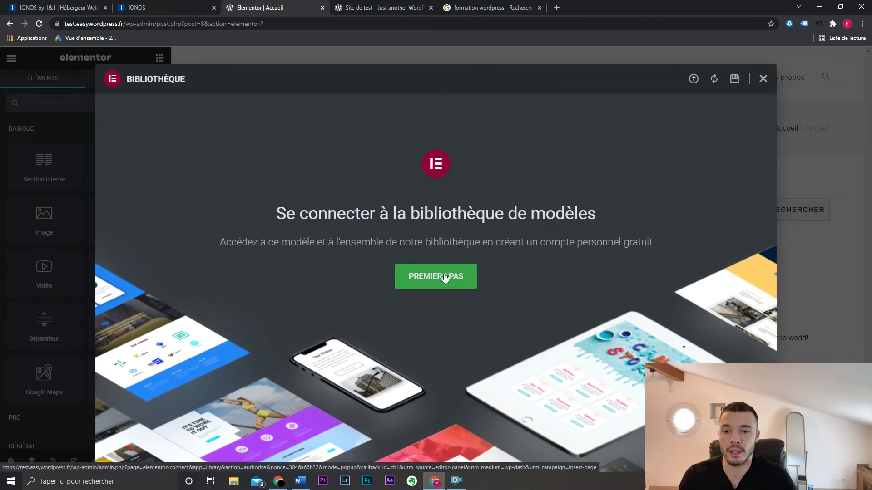
pyautogui.click(444, 277)
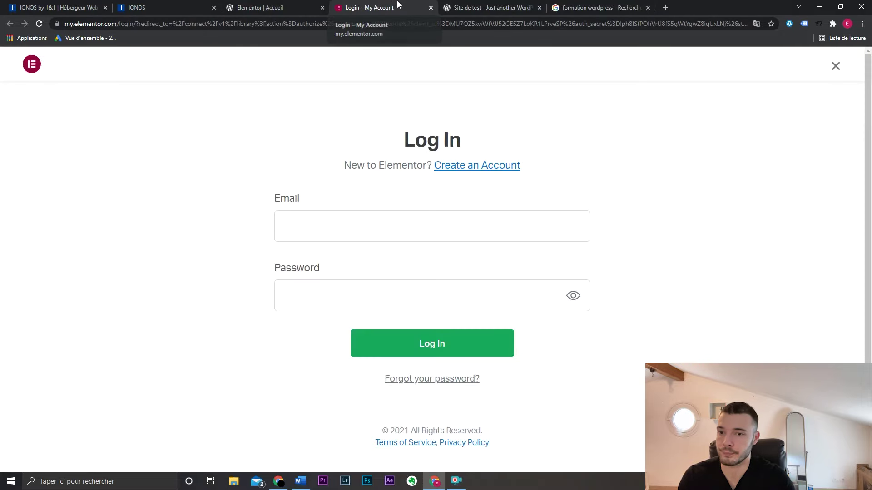
pyautogui.click(358, 218)
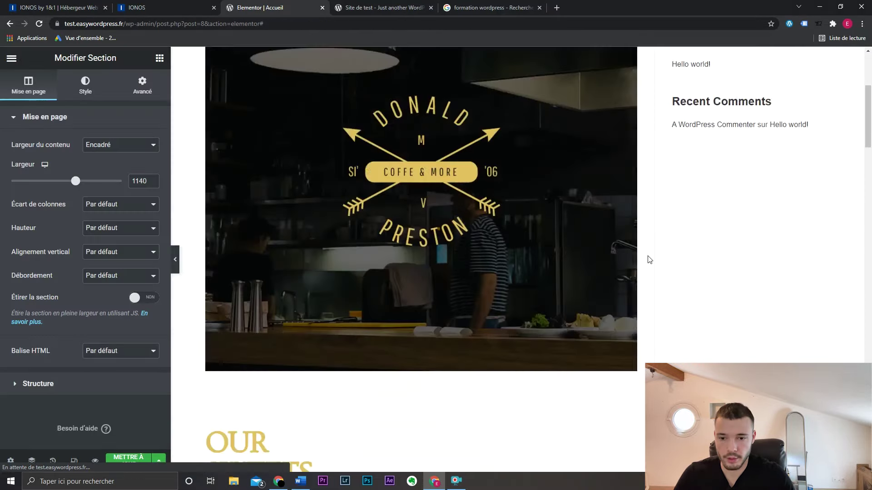
# - Preview the inserted restaurant template at full width, then restore the editing panel
pyautogui.scroll(-3, 395, 275)
pyautogui.scroll(-10, 395, 275)
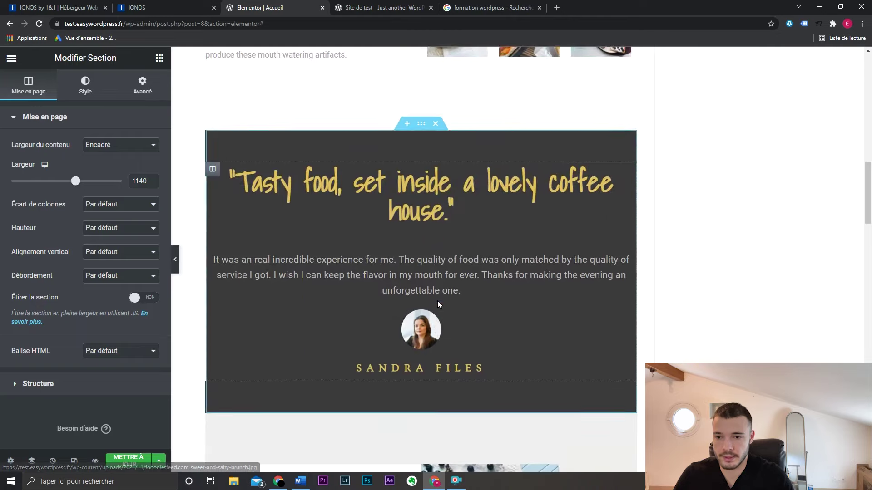
pyautogui.scroll(15, 437, 301)
pyautogui.hotkey('ctrl', 'p')
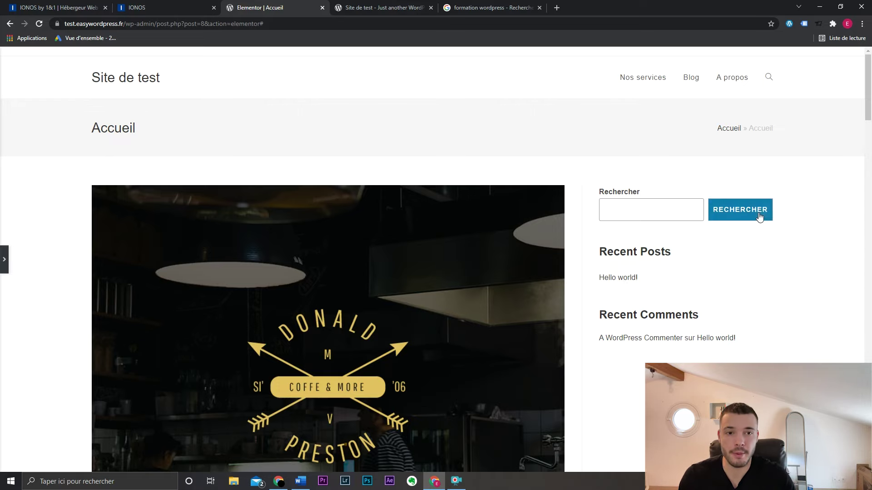
pyautogui.hotkey('ctrl', 'p')
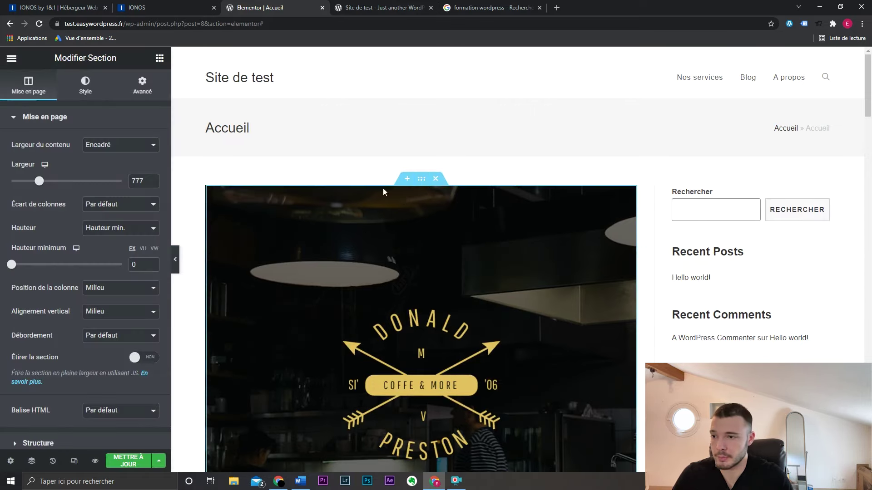
# - Make the hero section's content full width and stretch it across the page
pyautogui.click(119, 147)
pyautogui.click(118, 166)
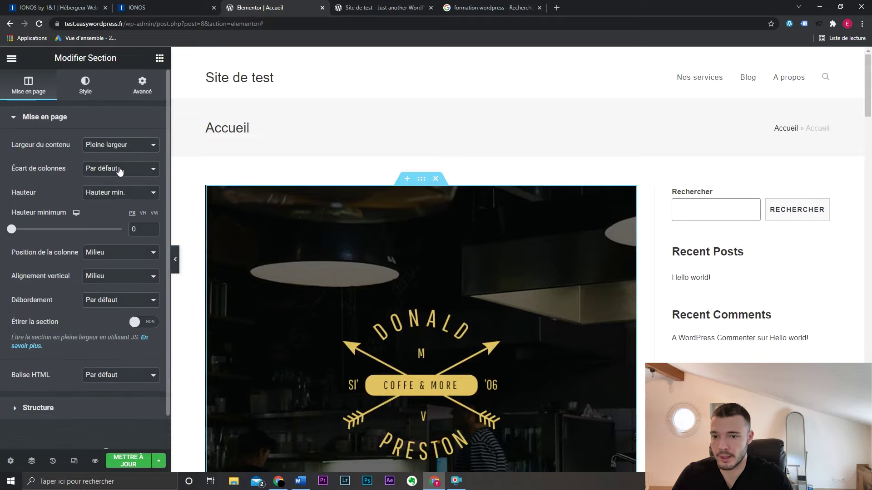
pyautogui.click(142, 322)
pyautogui.hotkey('ctrl', 'p')
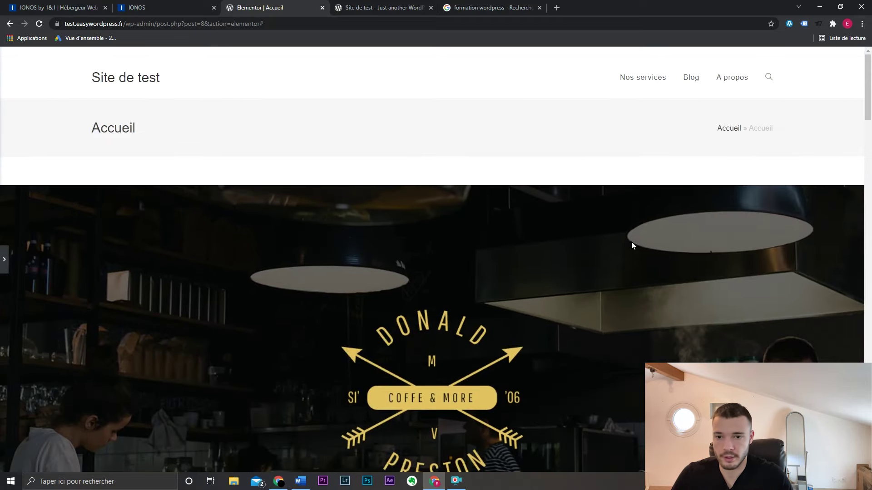
pyautogui.scroll(-3, 631, 241)
pyautogui.scroll(5, 554, 273)
pyautogui.scroll(-8, 554, 272)
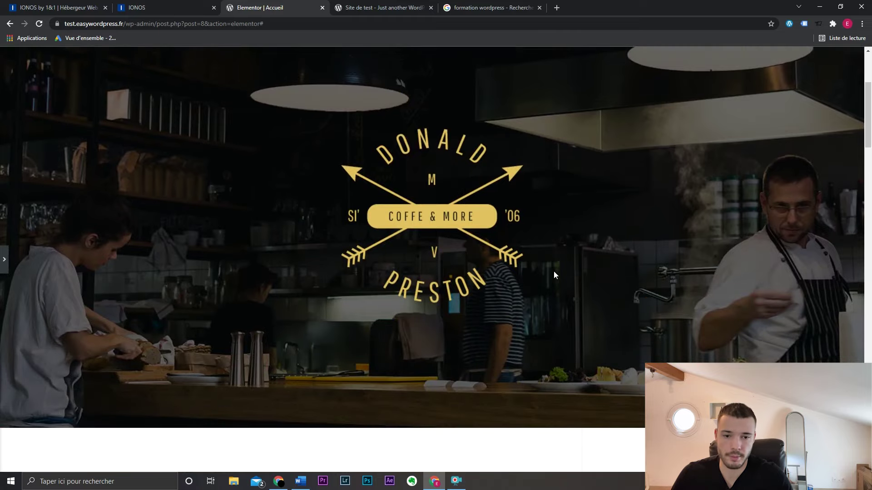
pyautogui.click(4, 259)
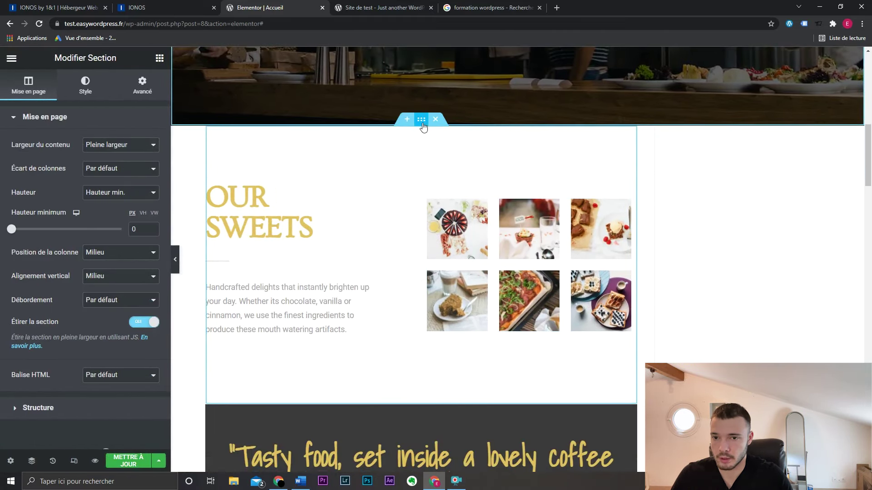
# - Stretch the OUR SWEETS section across the page, keeping its content boxed
pyautogui.click(421, 120)
pyautogui.click(106, 145)
pyautogui.click(103, 167)
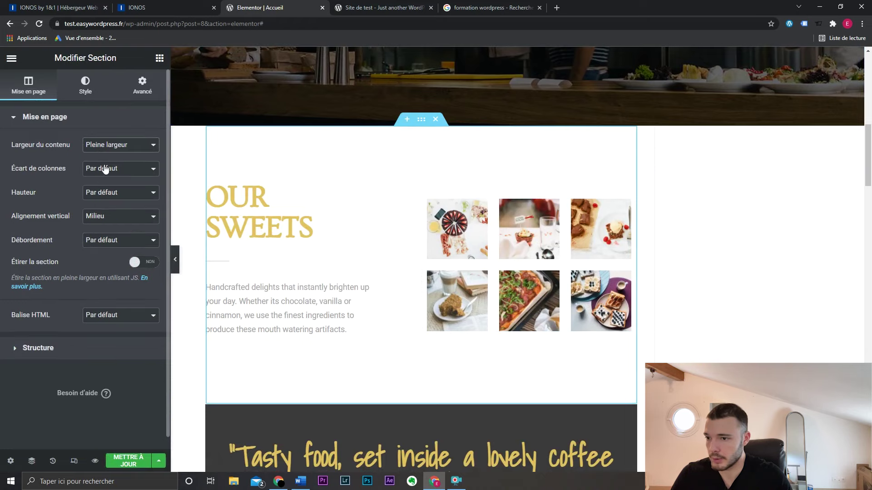
pyautogui.click(140, 262)
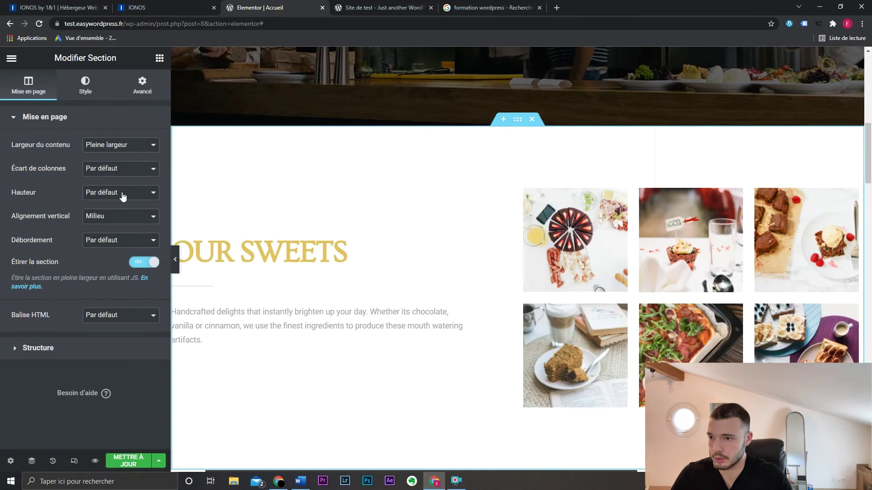
pyautogui.click(121, 145)
pyautogui.click(120, 157)
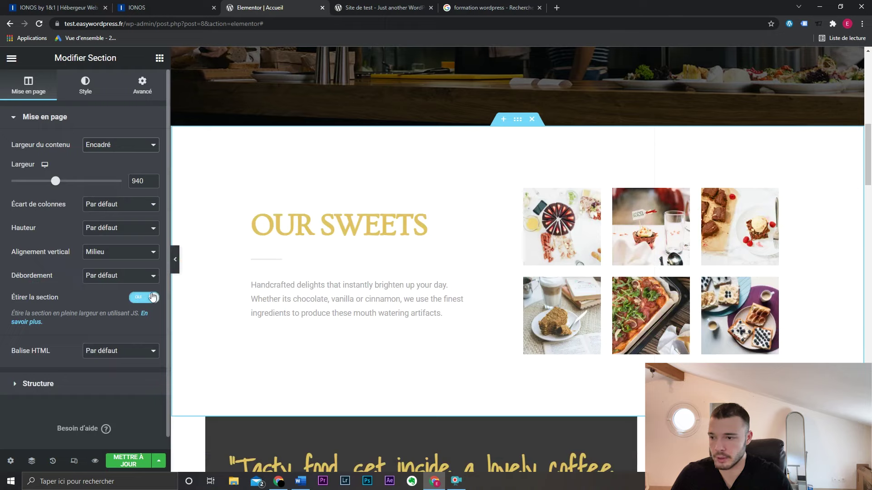
pyautogui.scroll(-4, 485, 248)
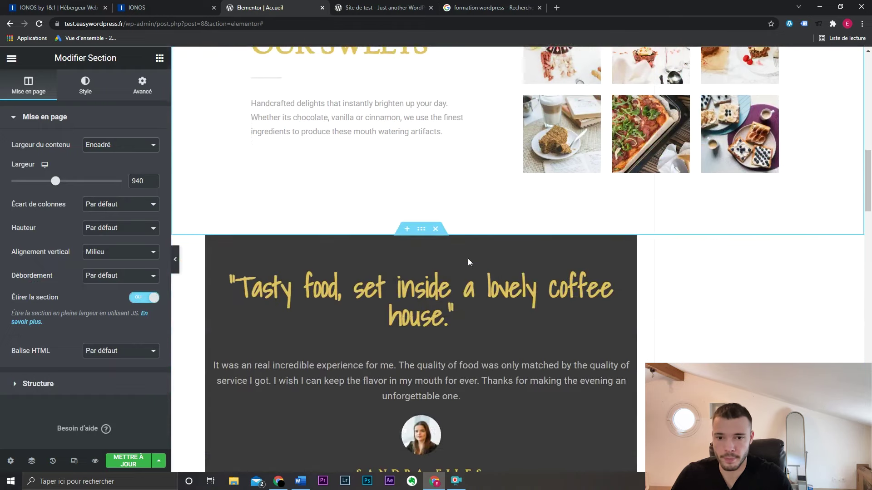
# - Stretch the Tasty Breakfast section across the page
pyautogui.click(420, 231)
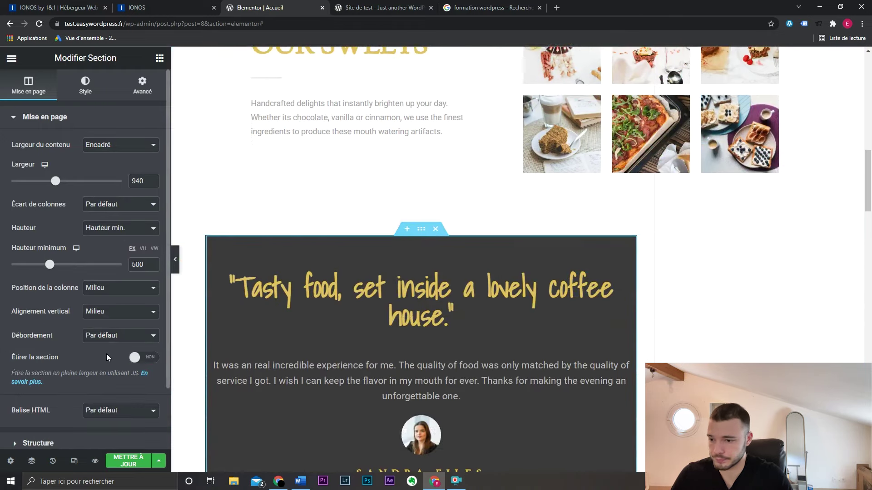
pyautogui.scroll(-3, 395, 319)
pyautogui.scroll(-5, 395, 320)
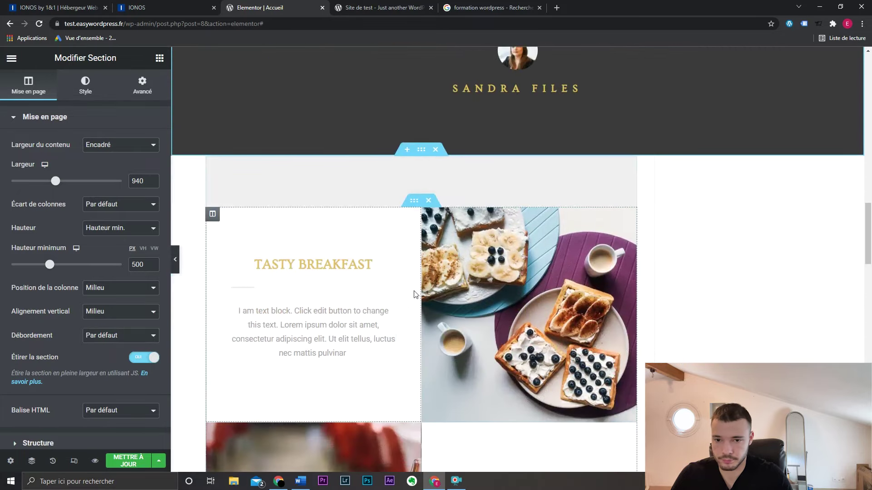
pyautogui.click(421, 149)
pyautogui.click(144, 297)
# - Delete the Image Sources credit section and save the page
pyautogui.scroll(-15, 375, 297)
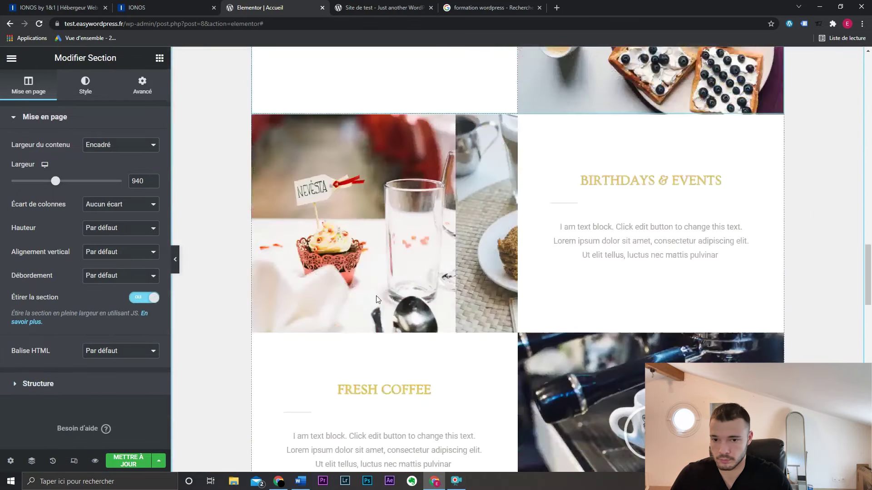
pyautogui.scroll(-4, 465, 319)
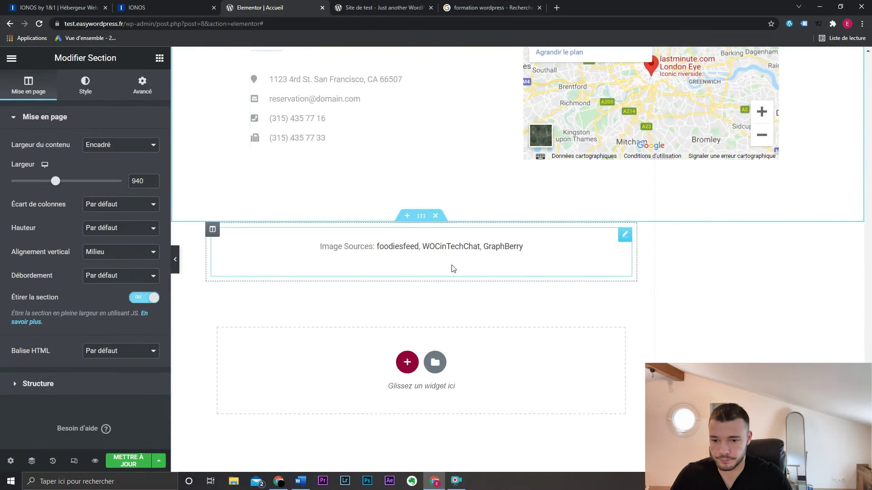
pyautogui.click(437, 217)
pyautogui.hotkey('ctrl', 's')
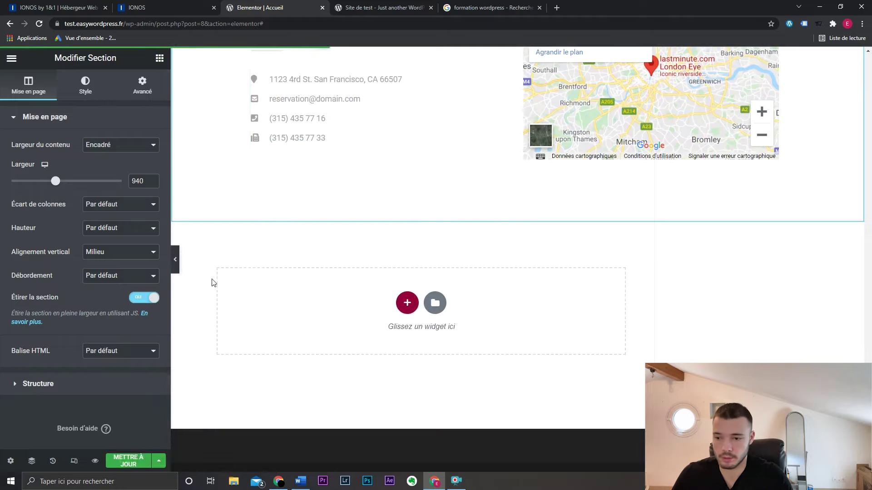
pyautogui.click(95, 461)
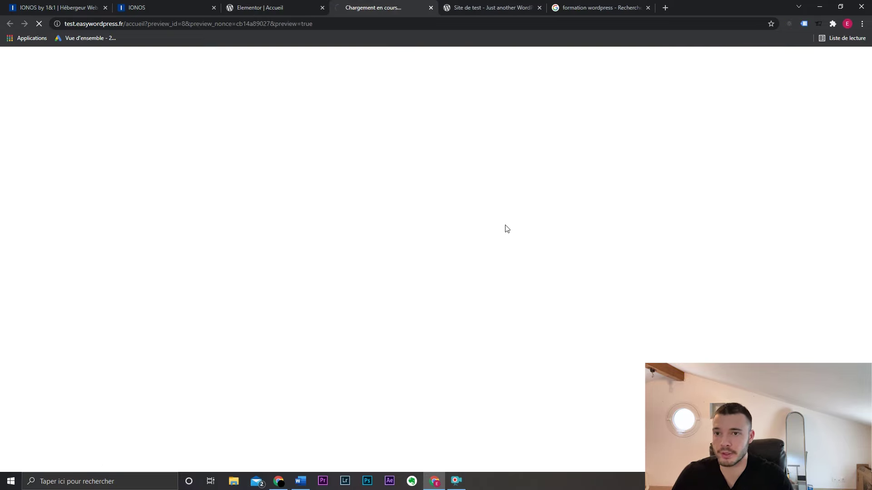
pyautogui.scroll(-12, 712, 233)
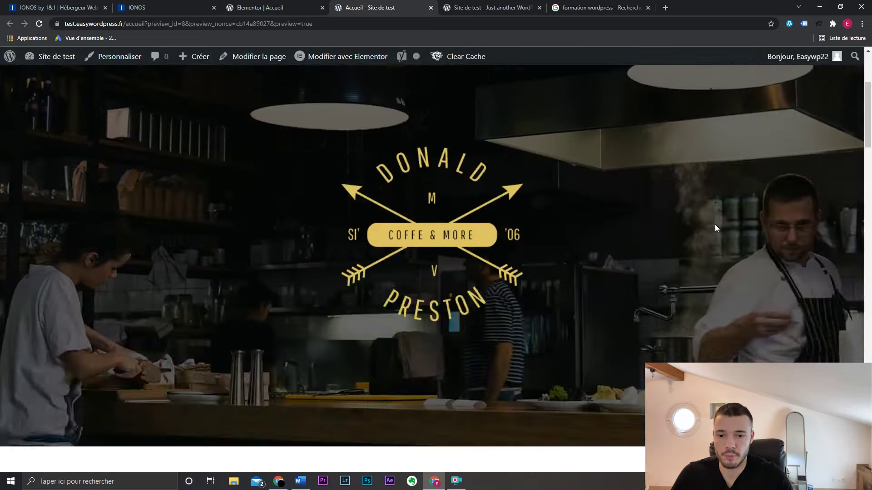
pyautogui.scroll(-15, 770, 207)
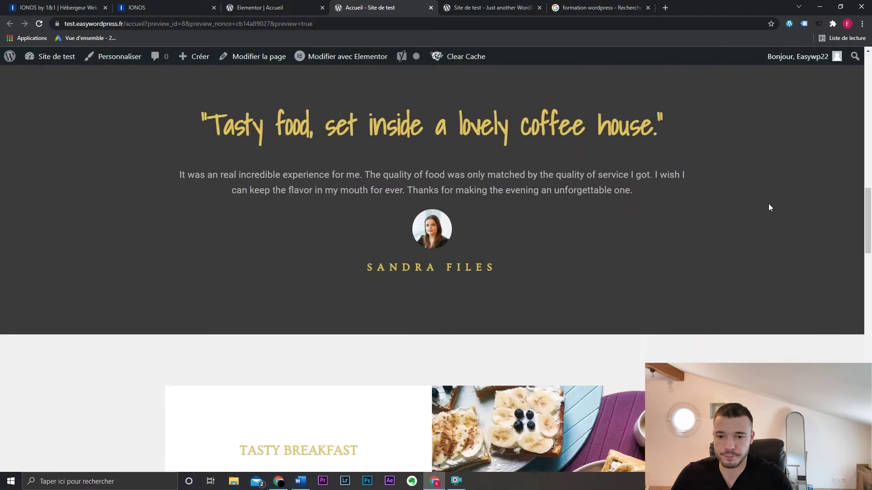
pyautogui.scroll(-10, 771, 208)
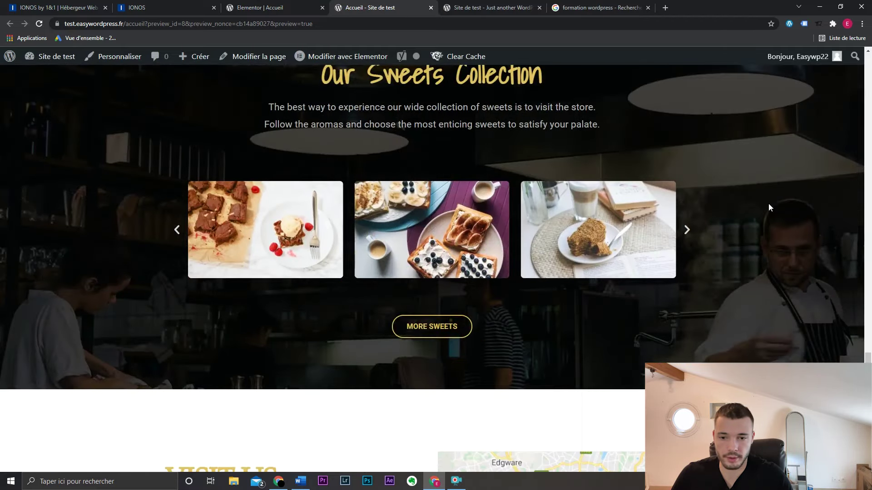
pyautogui.scroll(20, 771, 208)
pyautogui.scroll(15, 770, 208)
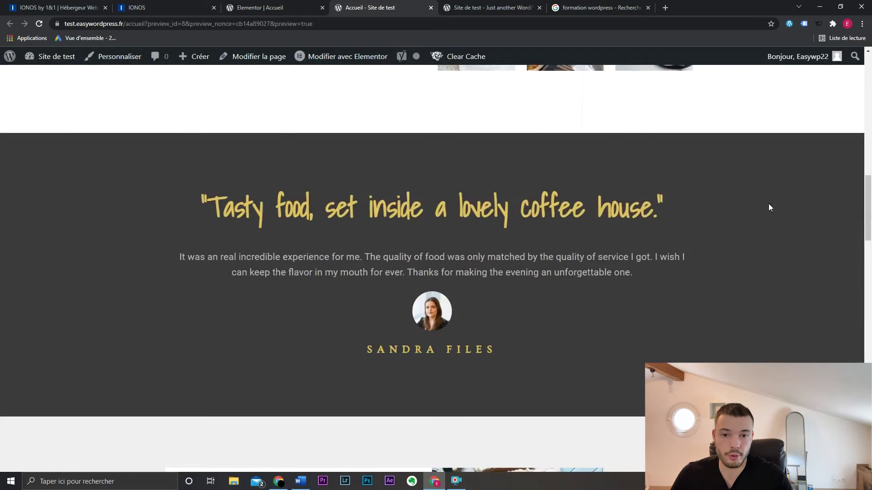
pyautogui.hotkey('ctrl', 'w')
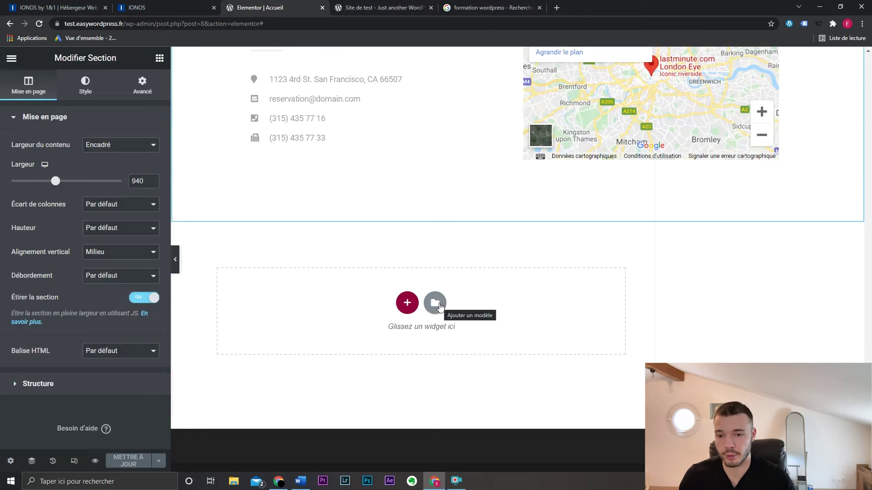
# - Switch to the mobile responsive preview and scroll through the stacked coffee-house sections
pyautogui.scroll(20, 439, 307)
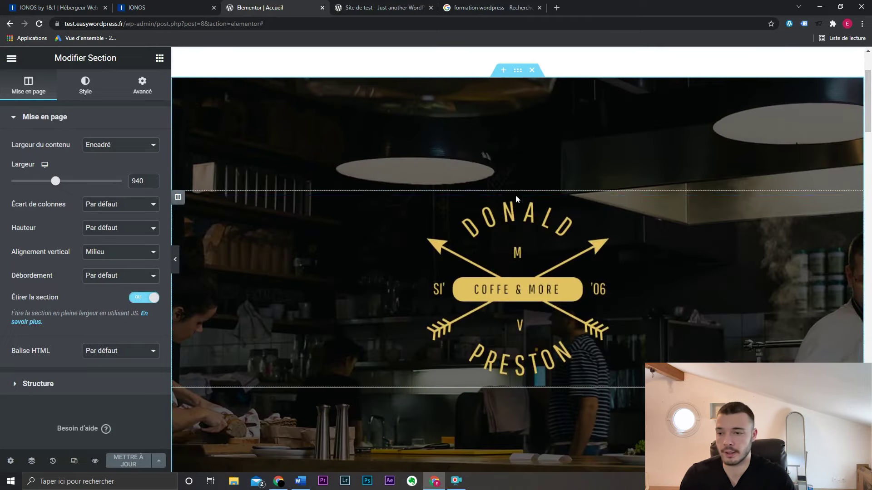
pyautogui.click(75, 461)
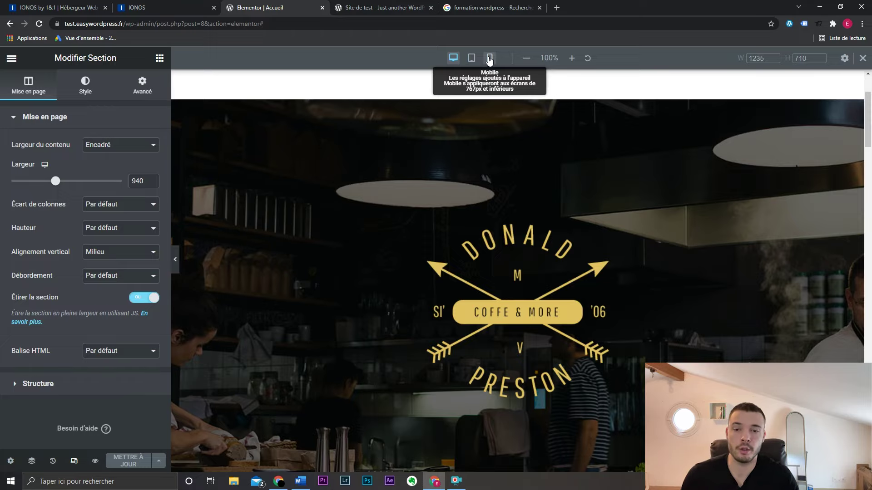
pyautogui.click(489, 58)
pyautogui.scroll(-10, 518, 227)
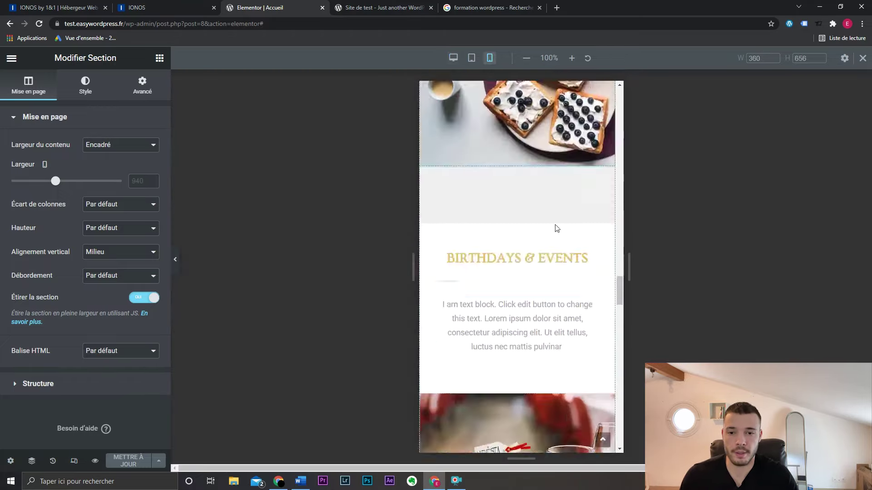
pyautogui.moveTo(620, 377); pyautogui.dragTo(621, 111)
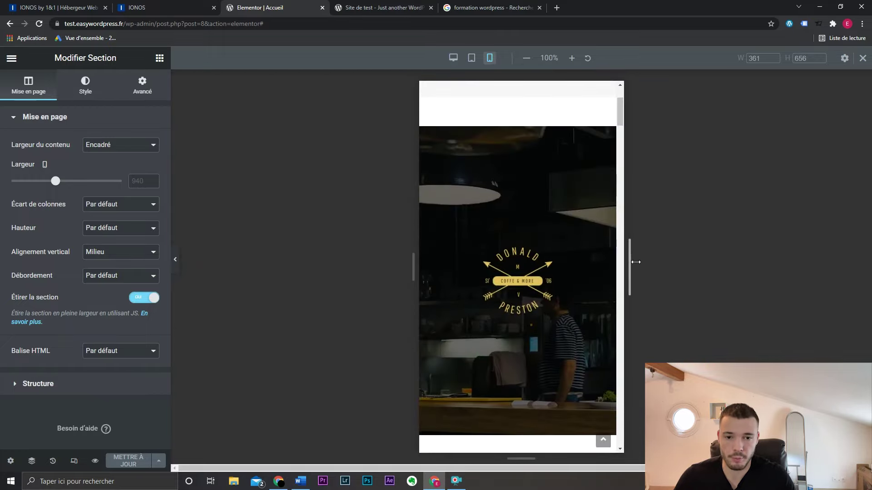
pyautogui.moveTo(631, 263)
pyautogui.mouseDown()
pyautogui.moveTo(667, 258)
pyautogui.moveTo(638, 258)
pyautogui.mouseUp()
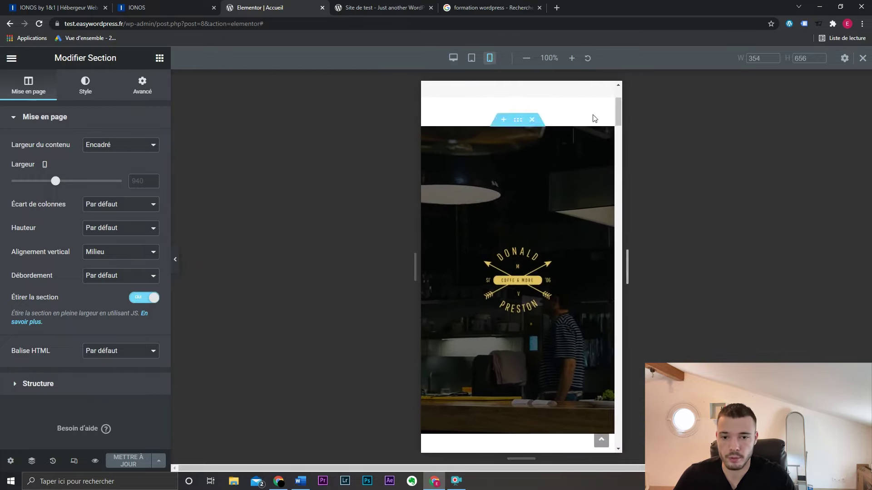
pyautogui.scroll(-10, 609, 107)
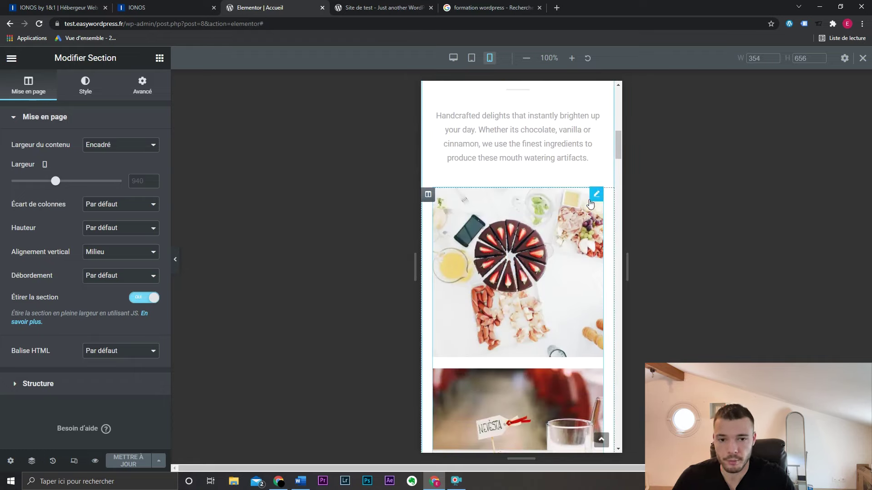
# - Expand the food photo gallery's caption style options
pyautogui.click(596, 195)
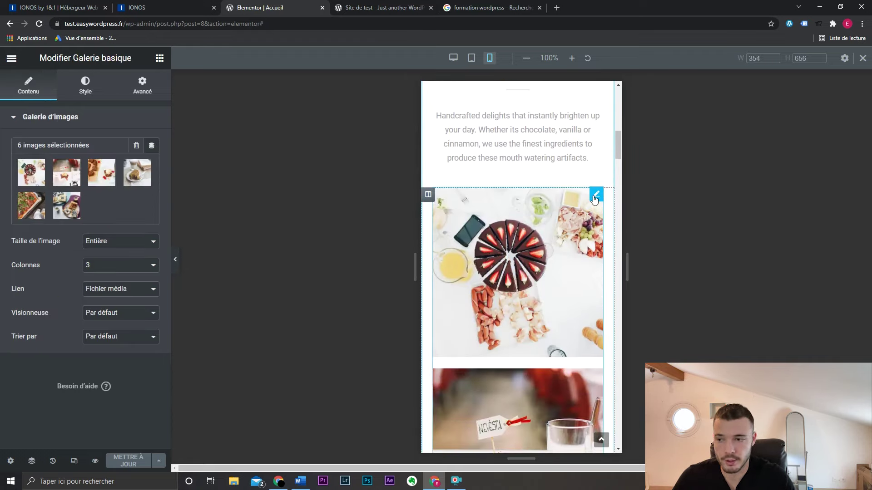
pyautogui.click(85, 88)
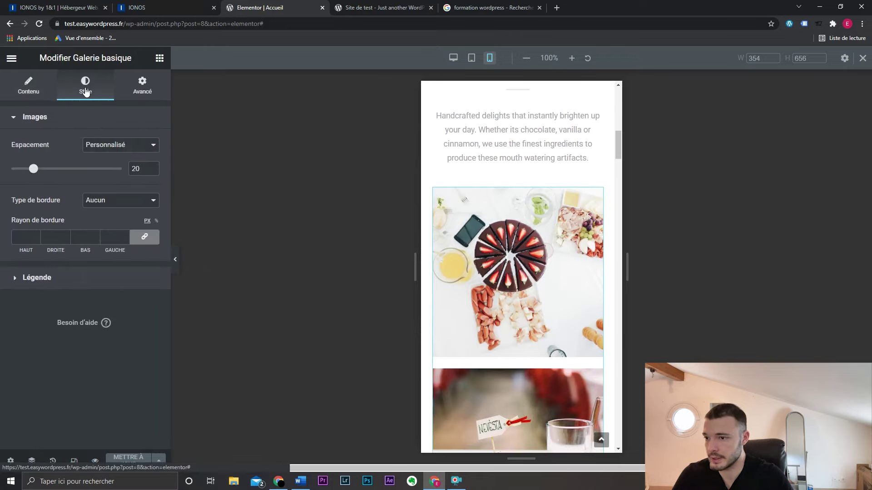
pyautogui.click(92, 279)
pyautogui.scroll(4, 542, 277)
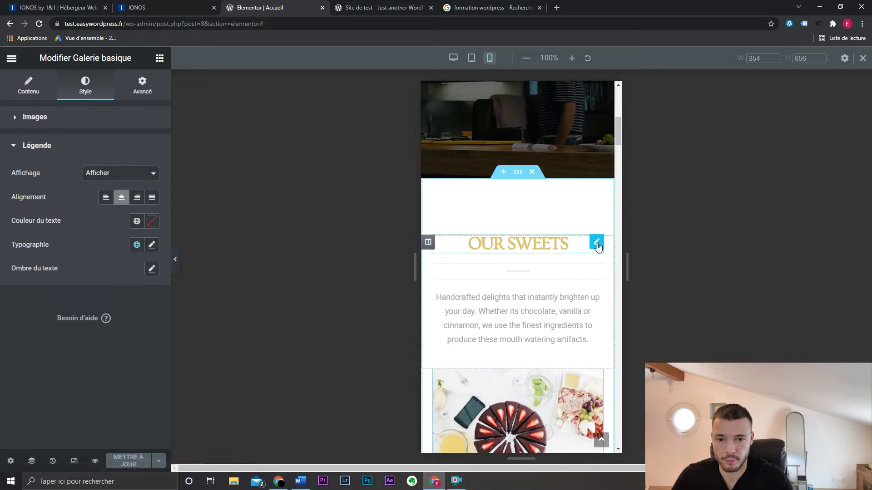
# - Set the OUR SWEETS heading font size to 44 on mobile and 48 on desktop
pyautogui.click(596, 243)
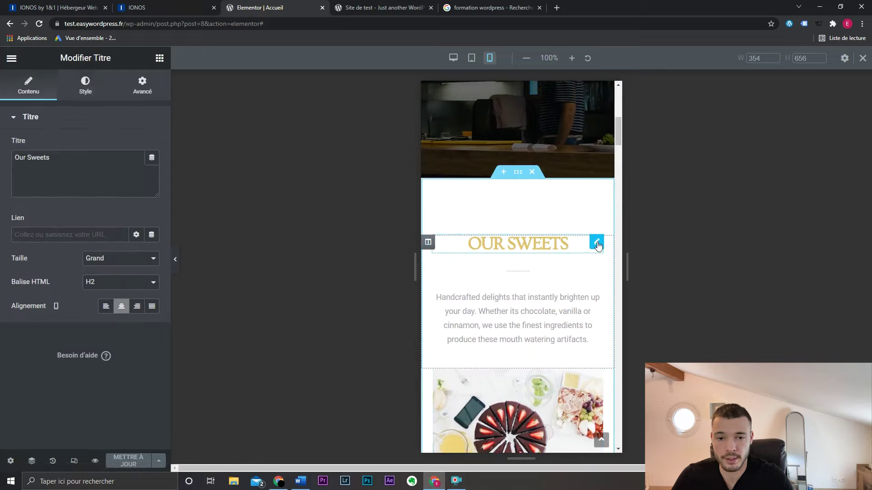
pyautogui.click(84, 81)
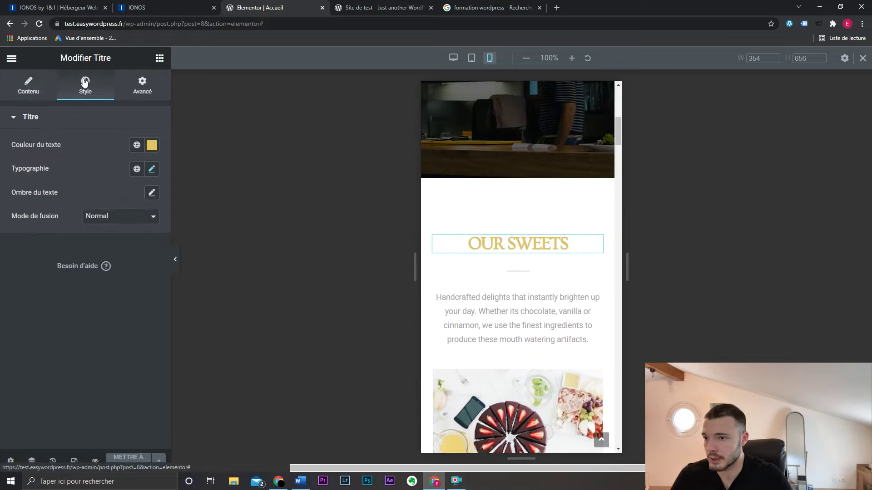
pyautogui.click(152, 170)
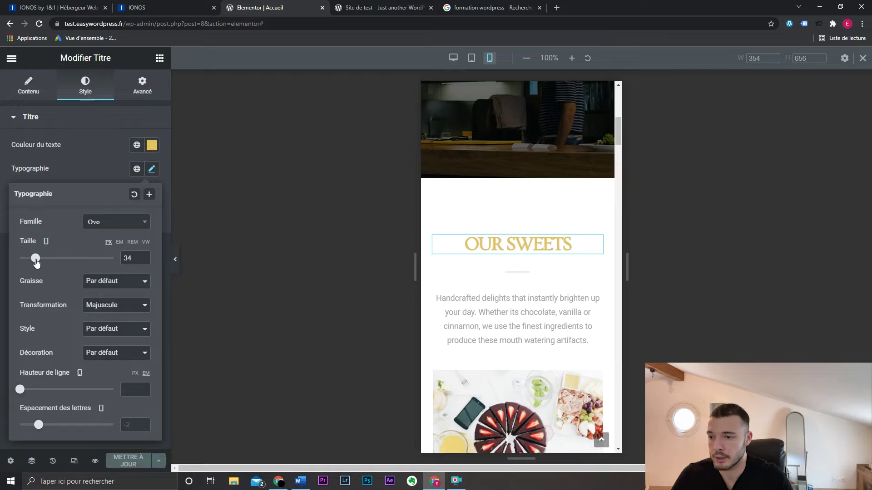
pyautogui.moveTo(35, 258); pyautogui.dragTo(41, 263)
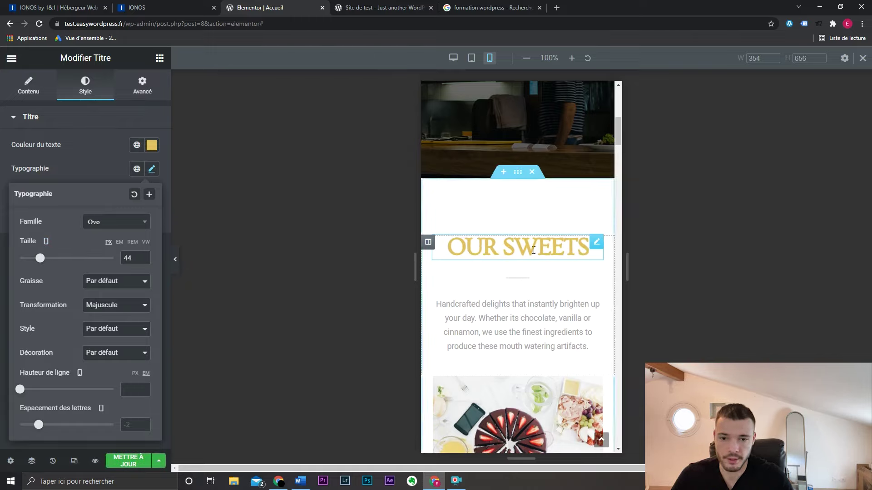
pyautogui.click(46, 241)
pyautogui.click(46, 212)
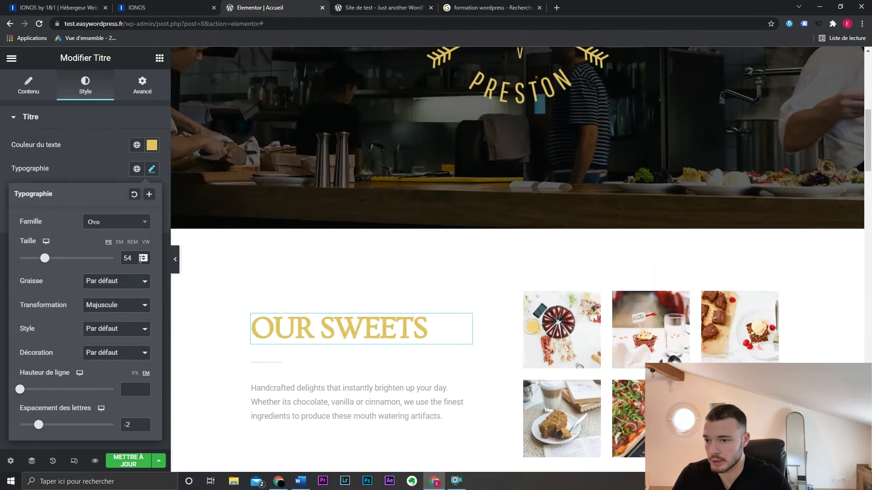
pyautogui.scroll(-1, 231, 298)
pyautogui.moveTo(44, 257); pyautogui.dragTo(41, 262)
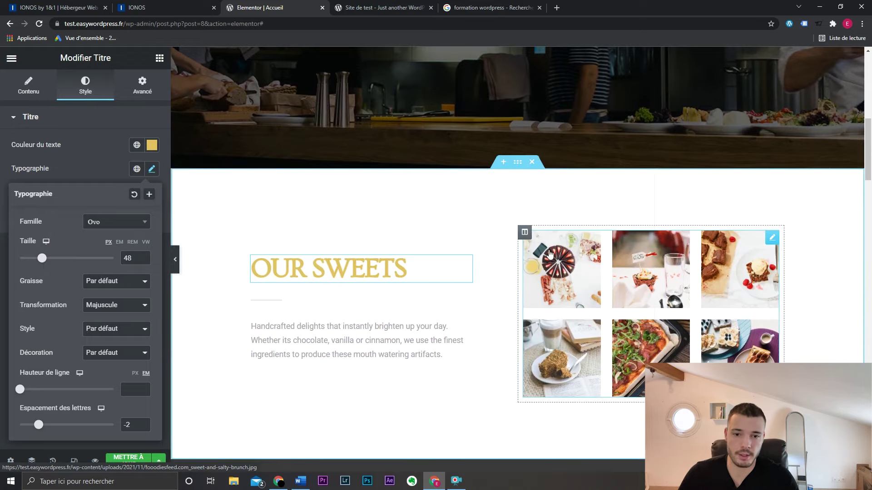
pyautogui.click(152, 171)
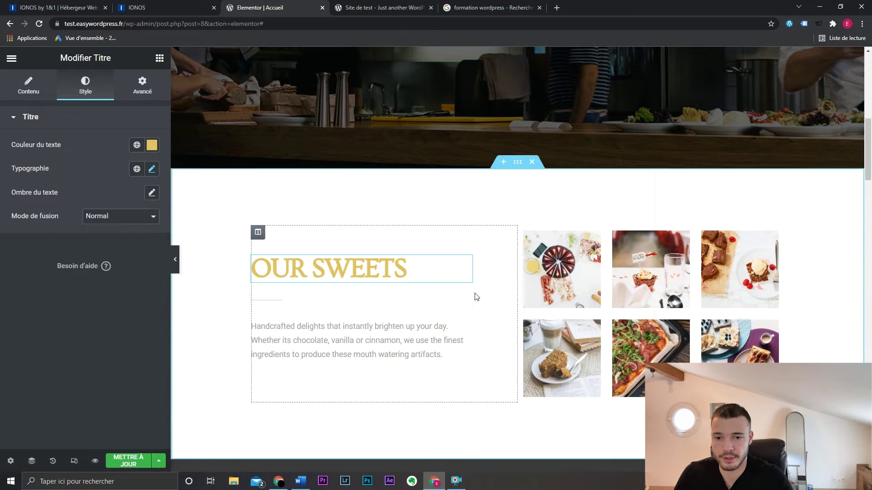
# - Switch the preview to mobile width and scroll down to the OUR SWEETS section
pyautogui.click(74, 461)
pyautogui.click(490, 57)
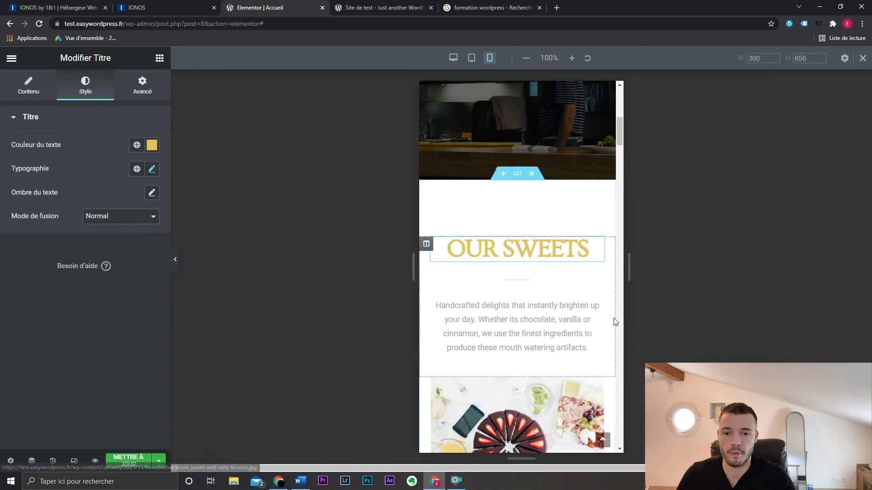
pyautogui.scroll(-6, 547, 264)
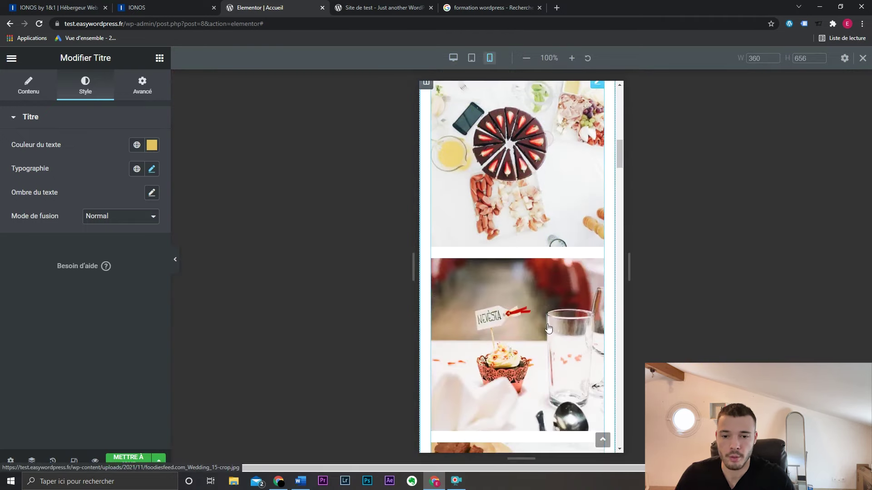
pyautogui.scroll(-18, 549, 327)
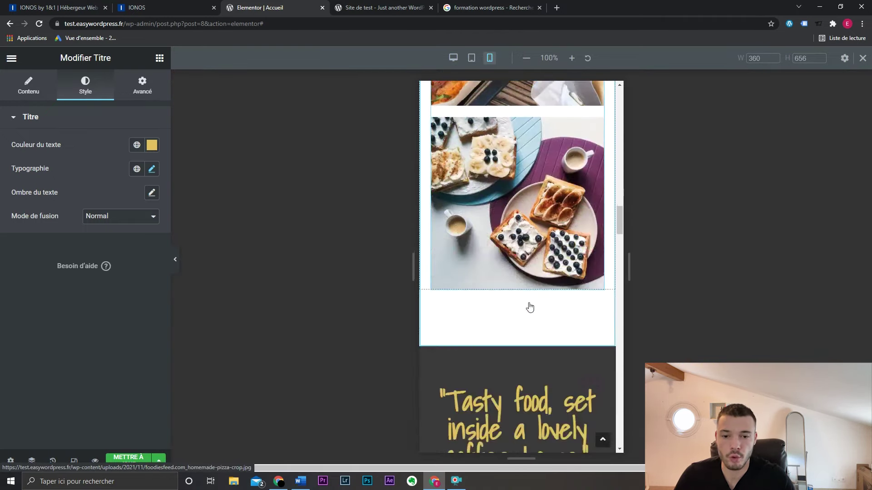
pyautogui.moveTo(620, 219); pyautogui.dragTo(620, 129)
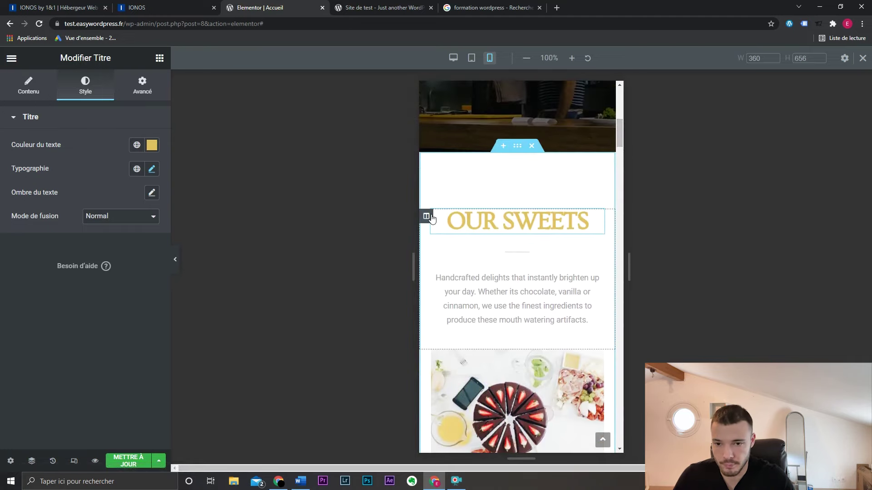
# - Try a column width of 50 on the OUR SWEETS column, then clear it back to full width
pyautogui.click(426, 216)
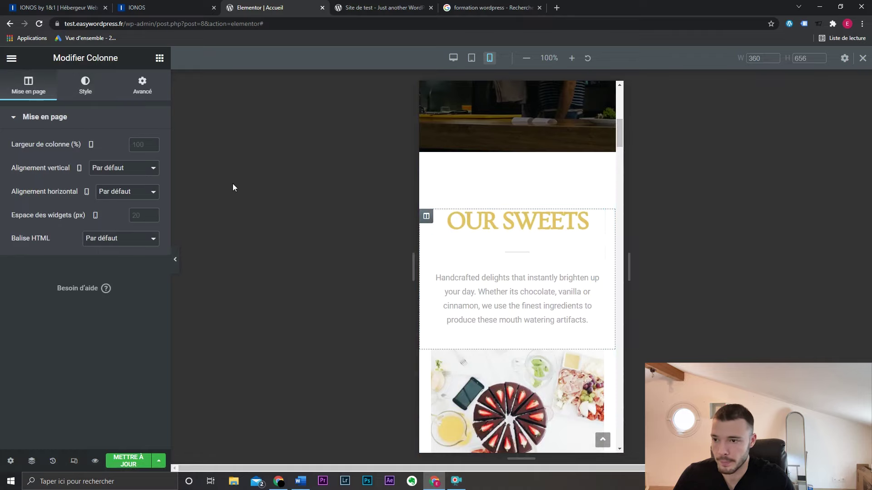
pyautogui.write('50')
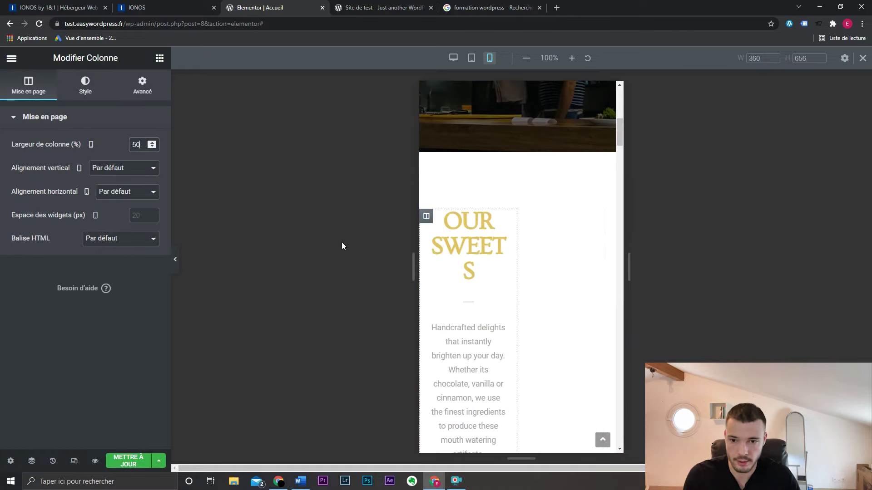
pyautogui.scroll(-6, 526, 249)
pyautogui.press('BackSpace')
pyautogui.press('BackSpace')
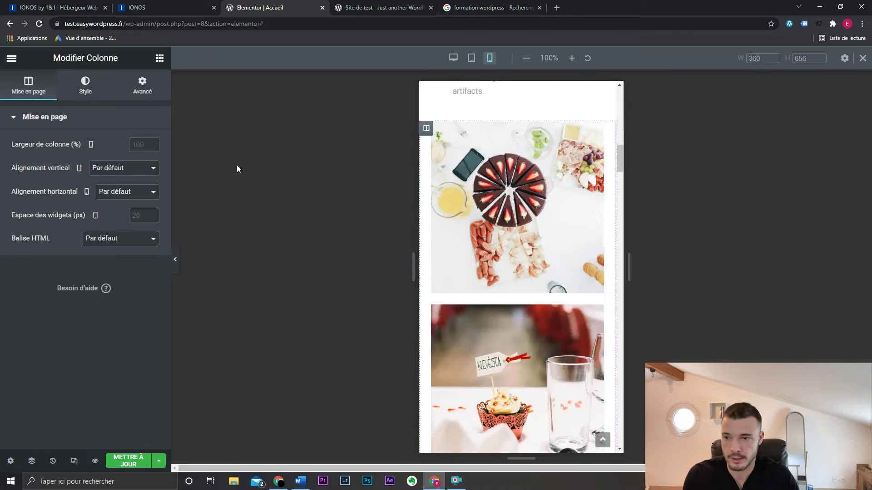
pyautogui.write('50')
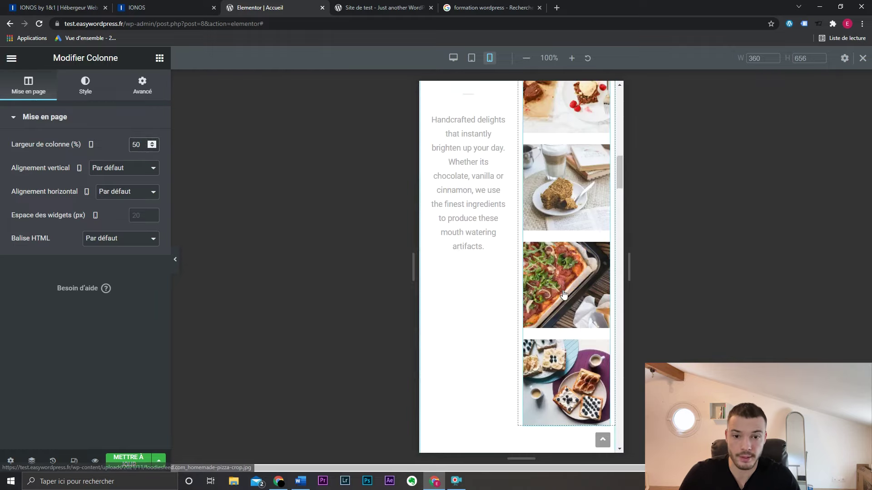
pyautogui.scroll(5, 488, 225)
pyautogui.scroll(-3, 492, 355)
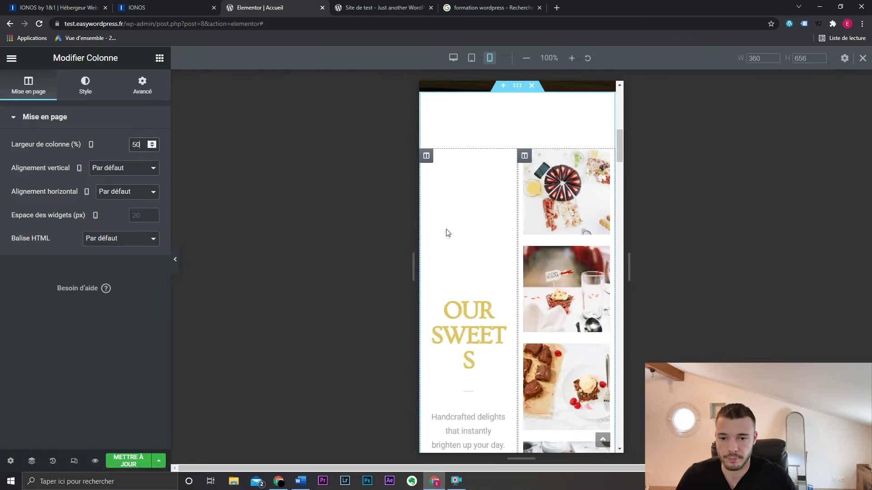
pyautogui.click(426, 156)
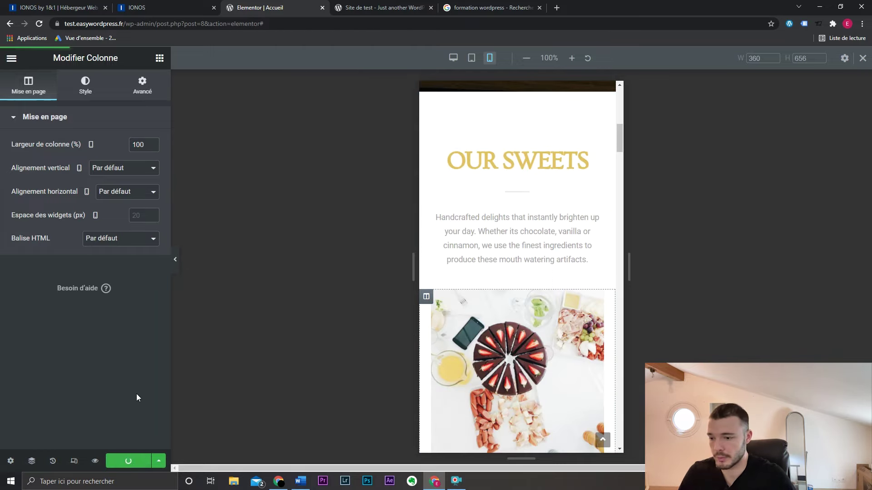
# - Save the page with Mettre à jour and return to the desktop layout
pyautogui.click(863, 58)
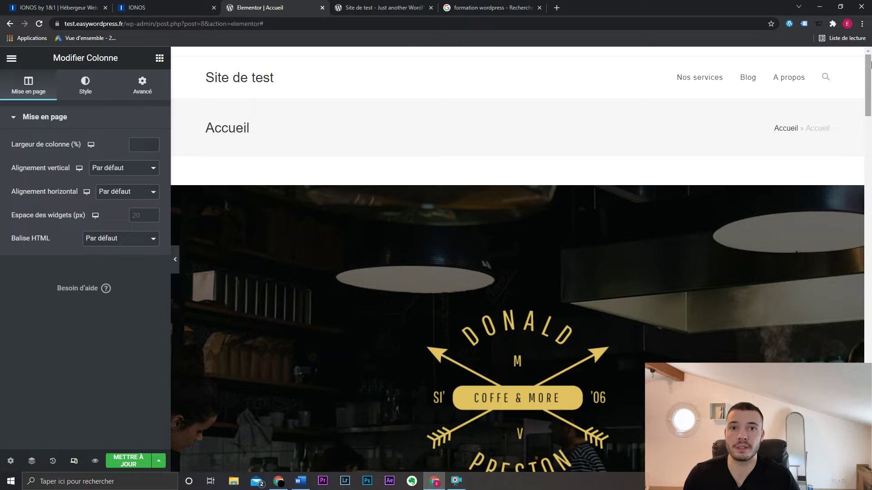
pyautogui.moveTo(870, 63); pyautogui.dragTo(870, 429)
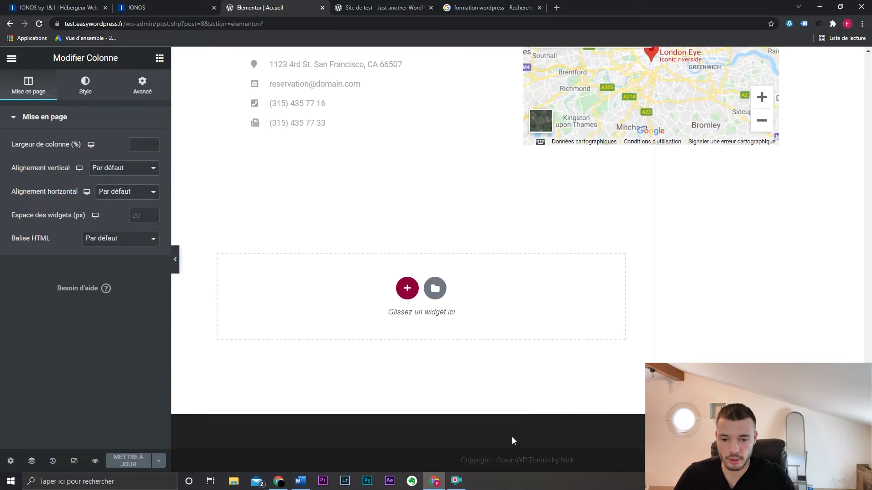
pyautogui.scroll(20, 503, 437)
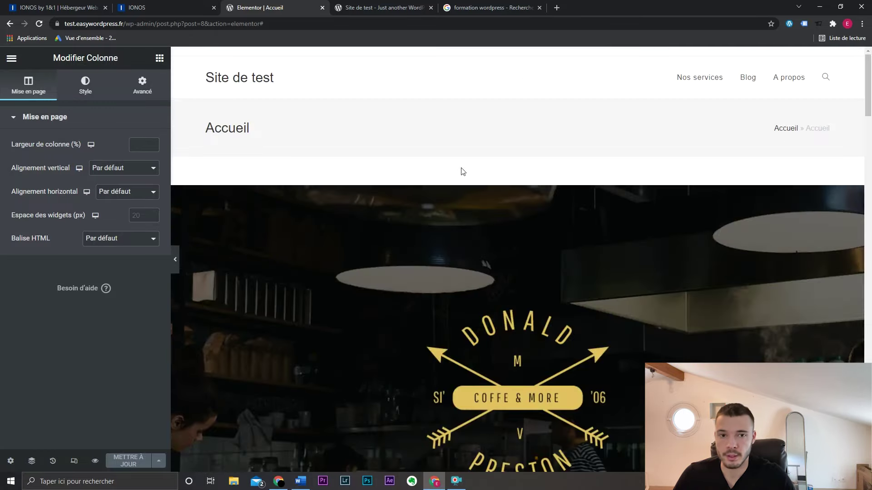
# - Go from the live site to the WordPress Reading settings
pyautogui.click(384, 8)
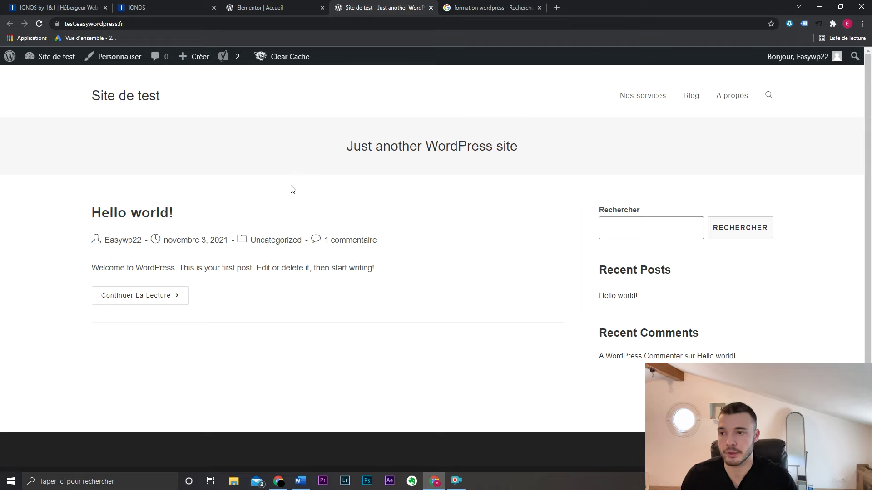
pyautogui.moveTo(58, 56)
pyautogui.click(68, 78)
pyautogui.moveTo(56, 374)
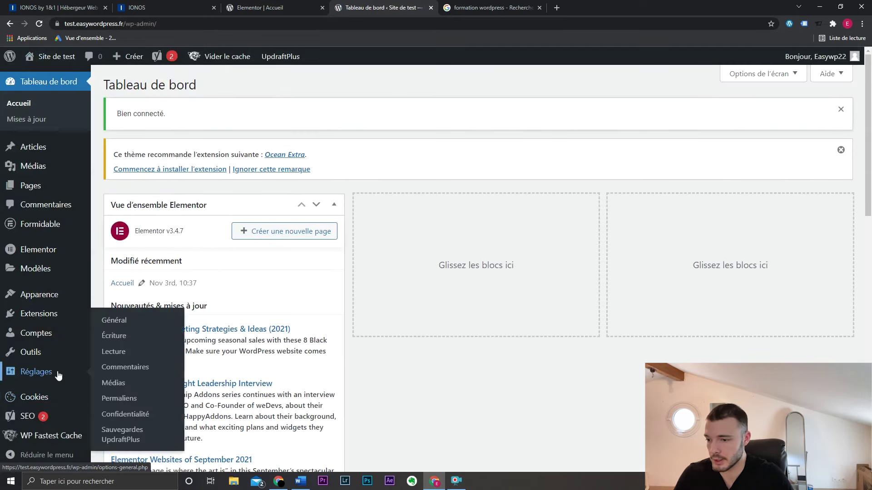
pyautogui.click(131, 357)
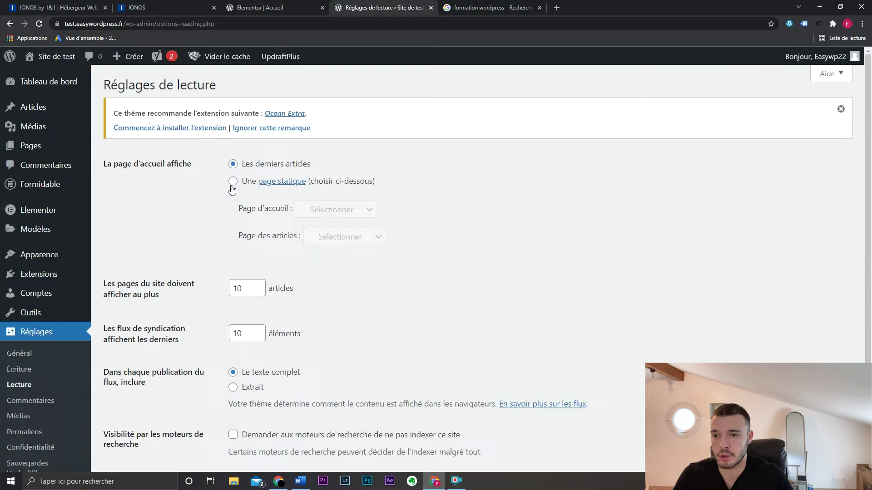
# - Set Accueil as the static homepage and Blog as the posts page, save, and view the site
pyautogui.click(233, 182)
pyautogui.click(340, 212)
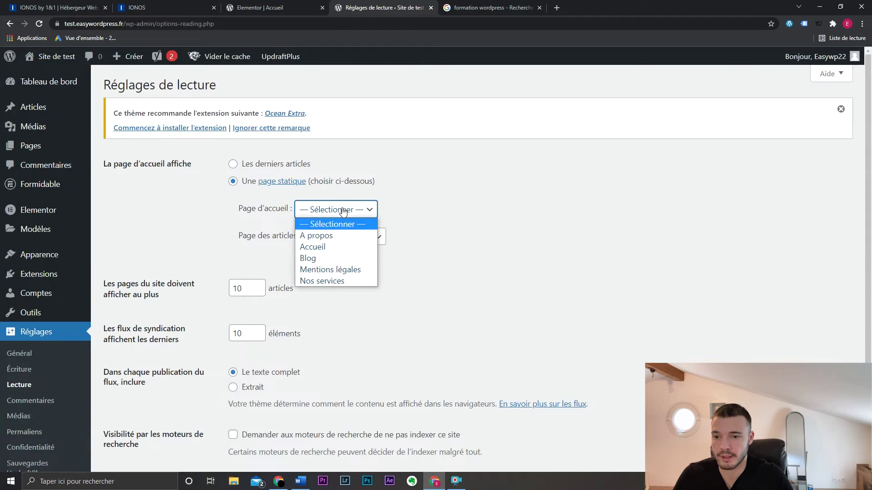
pyautogui.click(348, 246)
pyautogui.click(358, 239)
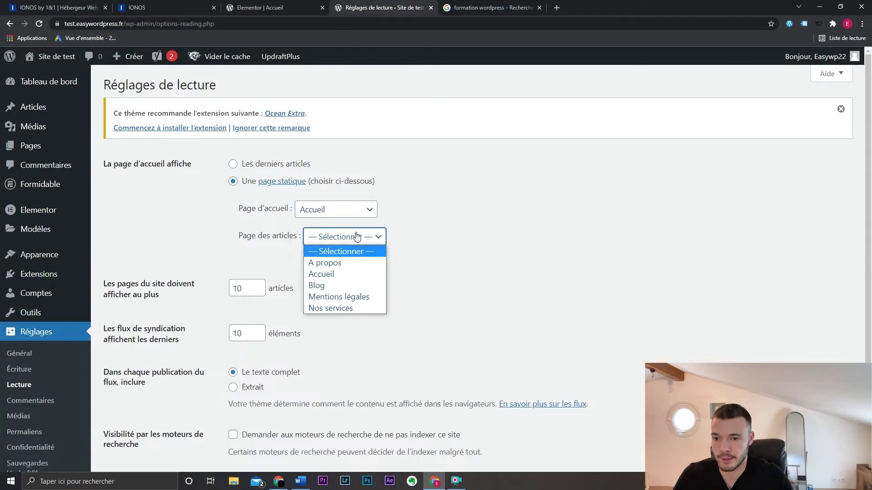
pyautogui.click(355, 285)
pyautogui.scroll(-3, 407, 267)
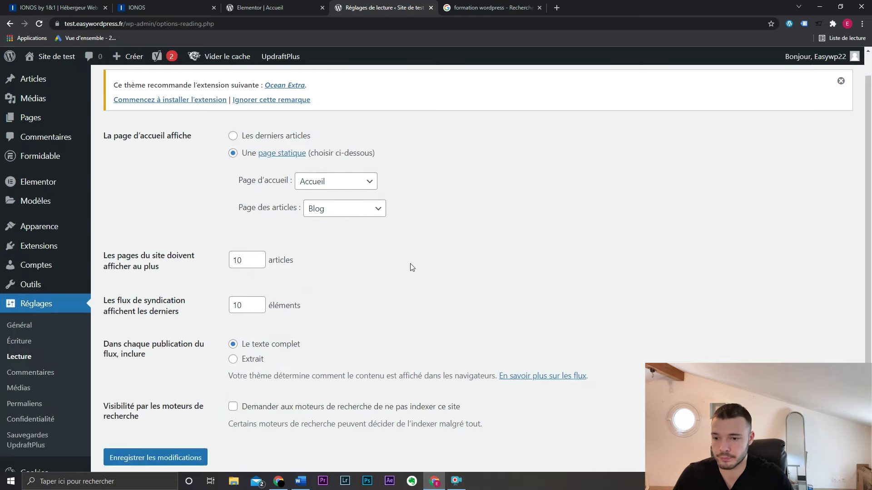
pyautogui.click(193, 384)
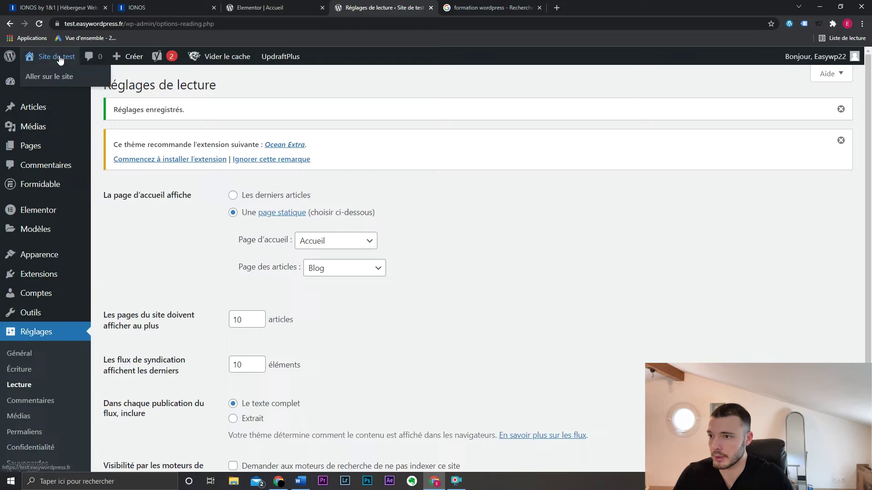
pyautogui.click(60, 60)
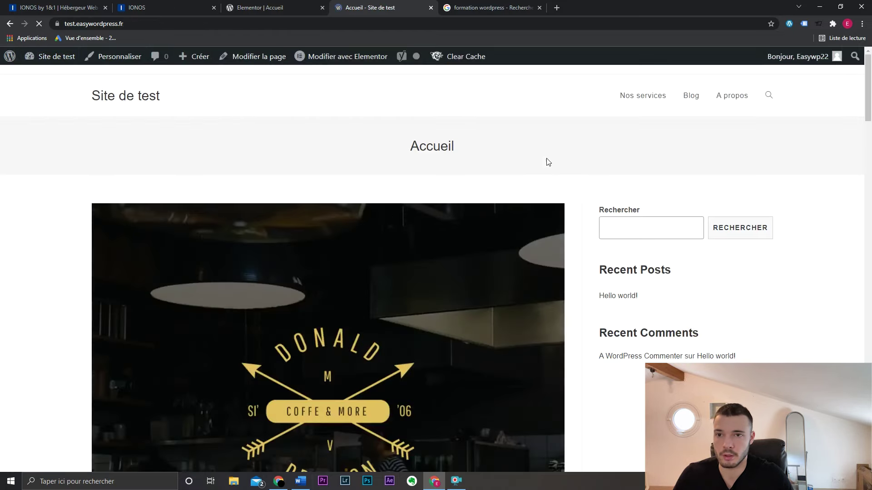
pyautogui.scroll(-20, 571, 198)
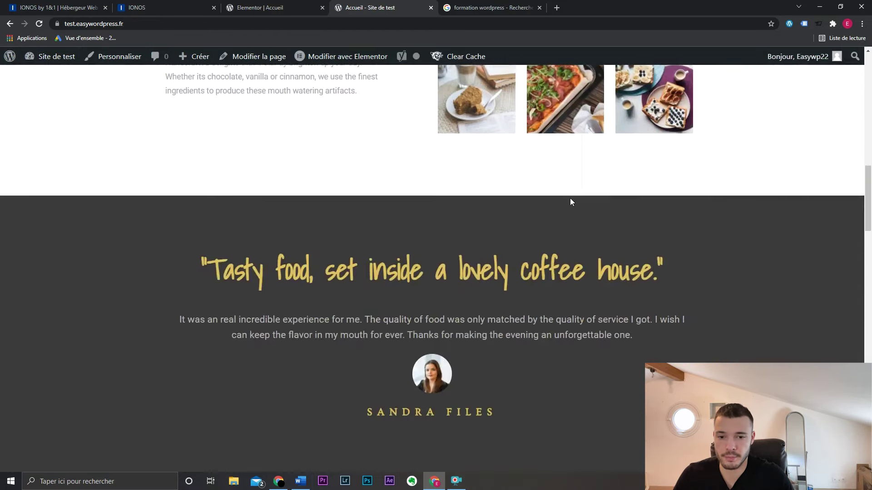
pyautogui.scroll(20, 545, 196)
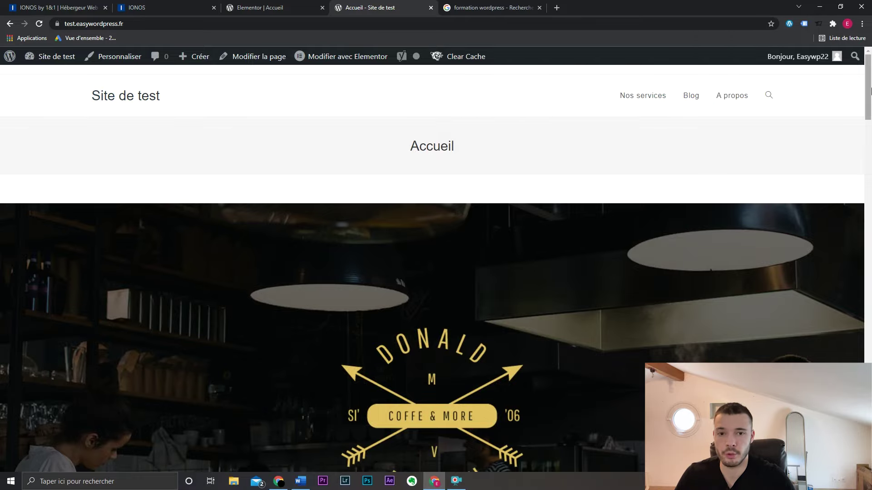
pyautogui.moveTo(868, 93); pyautogui.dragTo(869, 391)
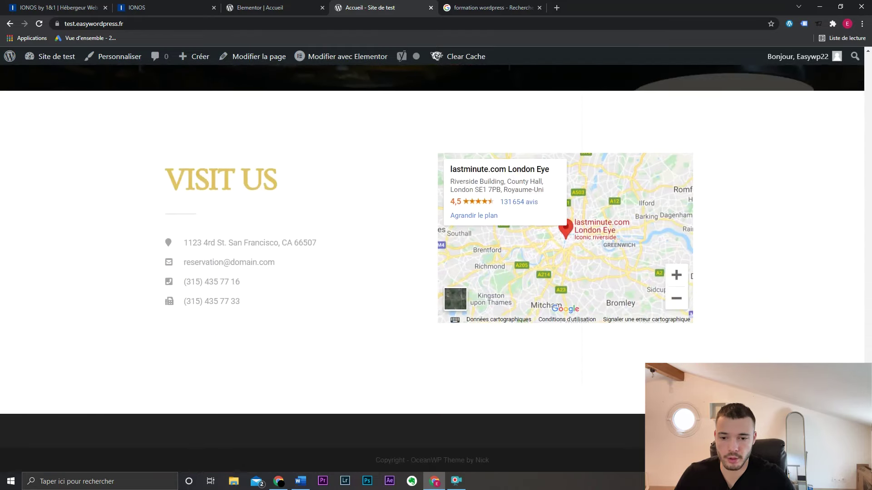
pyautogui.rightClick(868, 307)
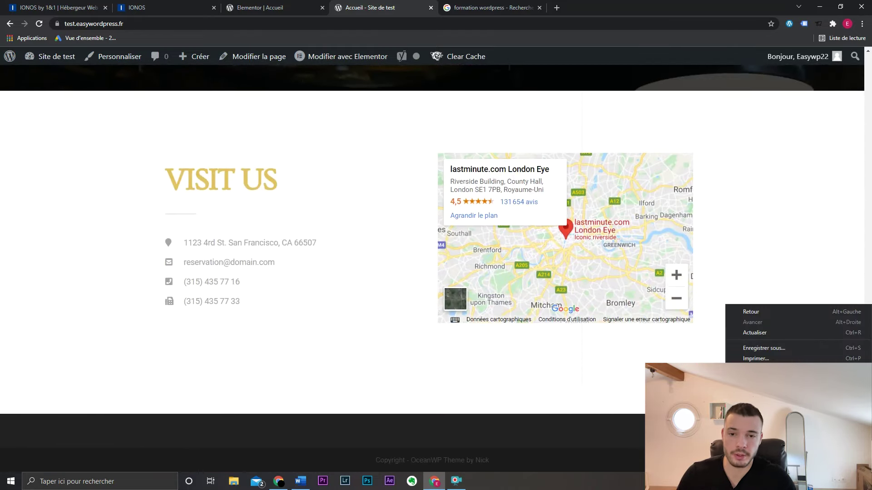
pyautogui.click(772, 315)
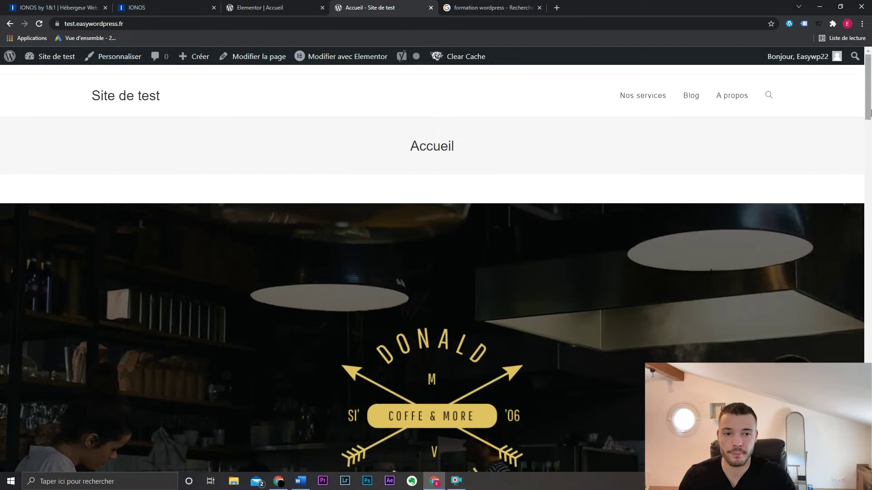
pyautogui.moveTo(870, 82); pyautogui.dragTo(870, 103)
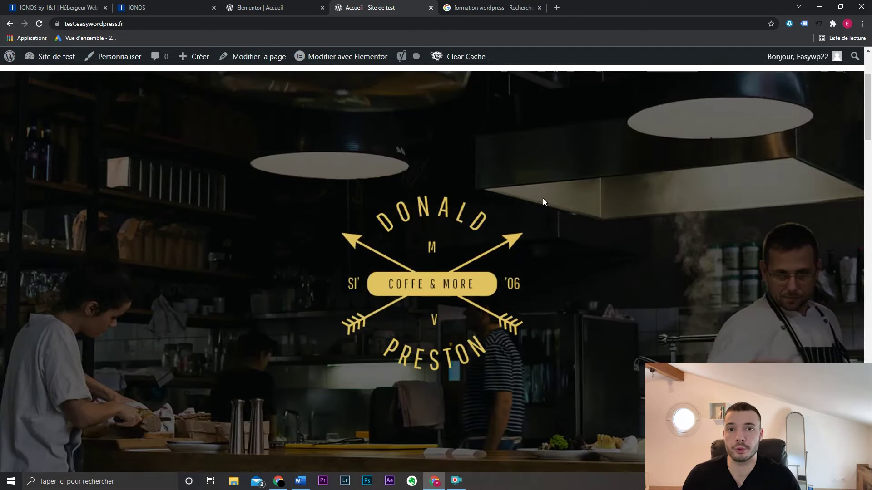
pyautogui.scroll(3, 543, 198)
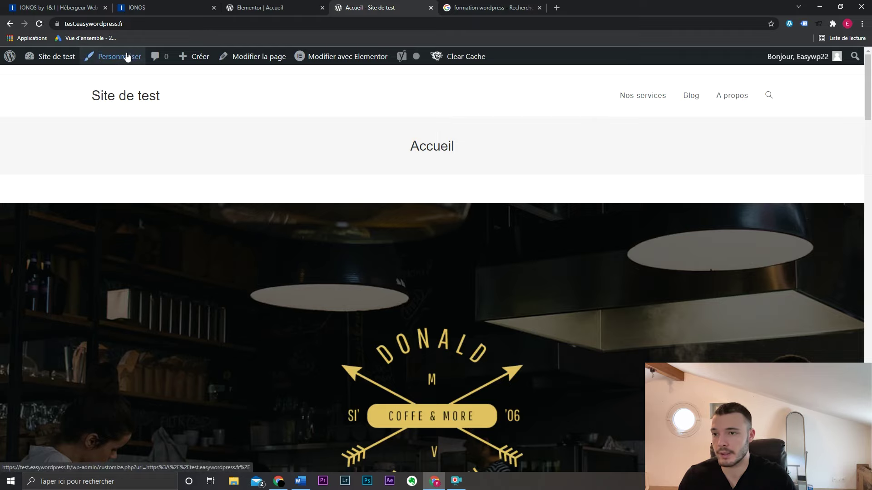
# - From the dashboard, open the Customizer, glance at Identité du site, then open En-tête > Logo
pyautogui.click(51, 74)
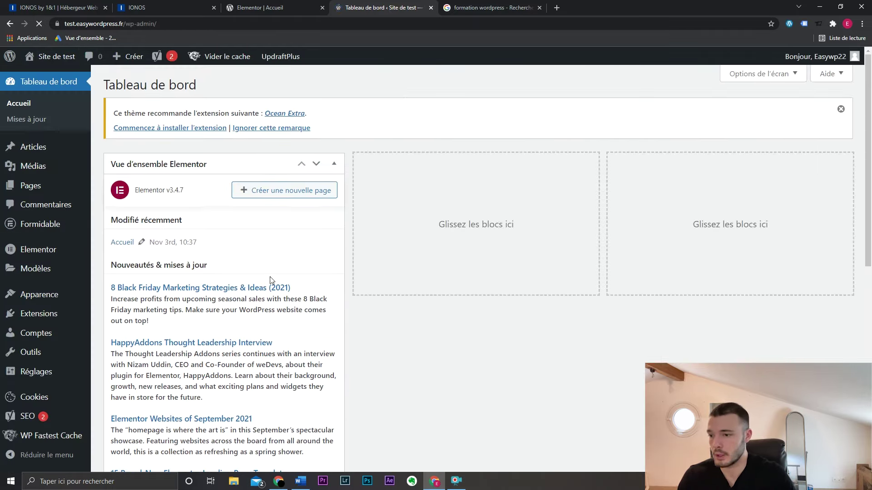
pyautogui.moveTo(40, 295)
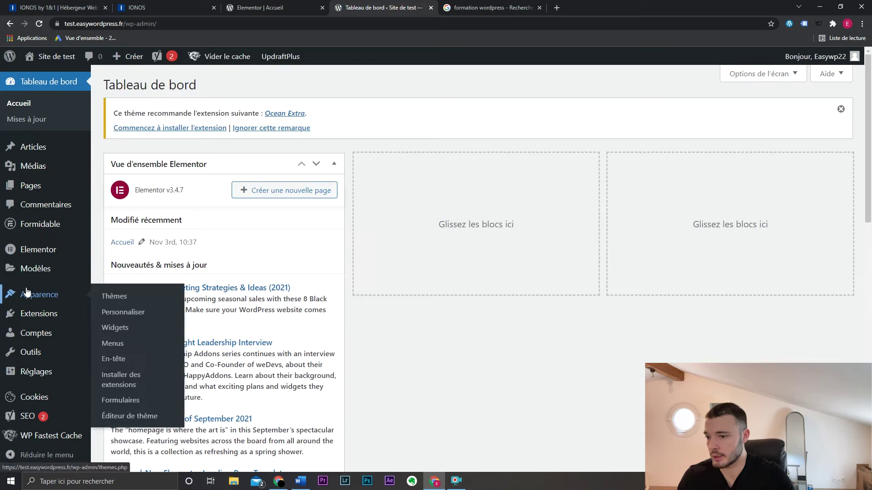
pyautogui.click(115, 313)
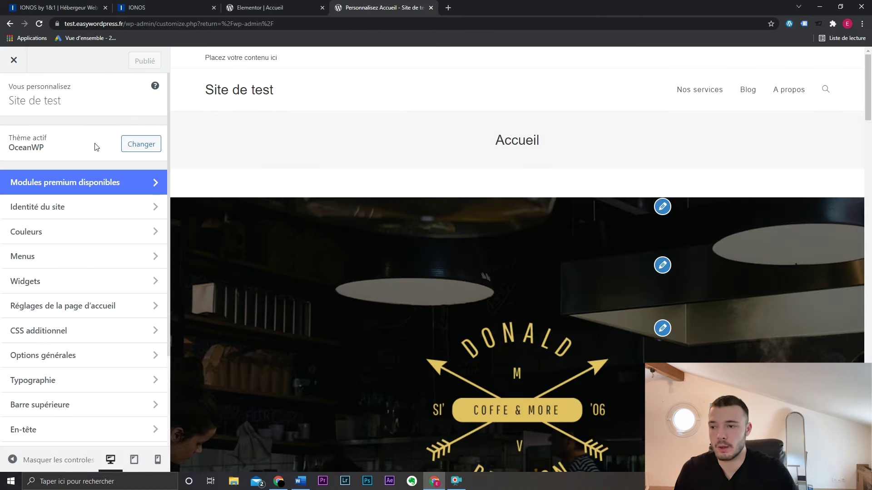
pyautogui.click(72, 214)
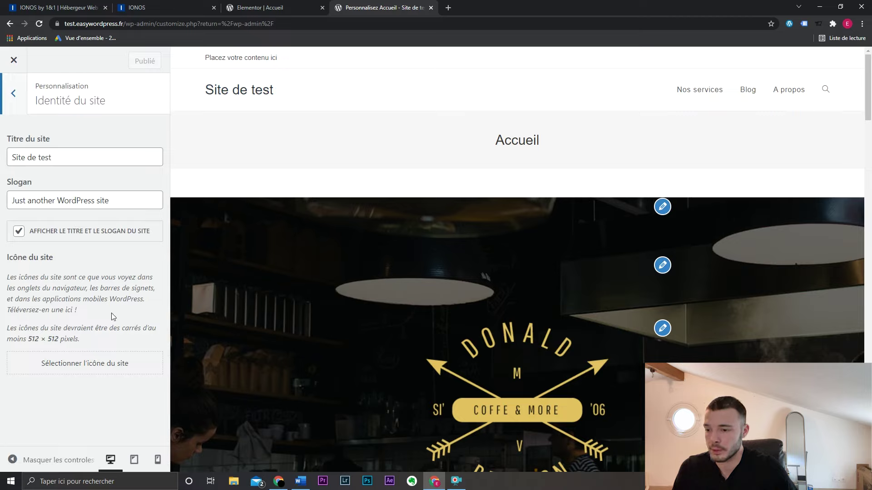
pyautogui.click(18, 104)
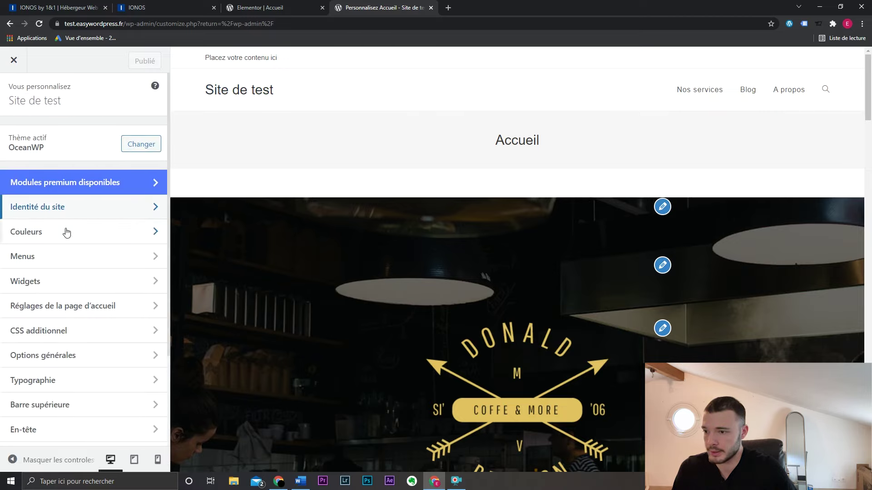
pyautogui.click(70, 429)
pyautogui.click(84, 191)
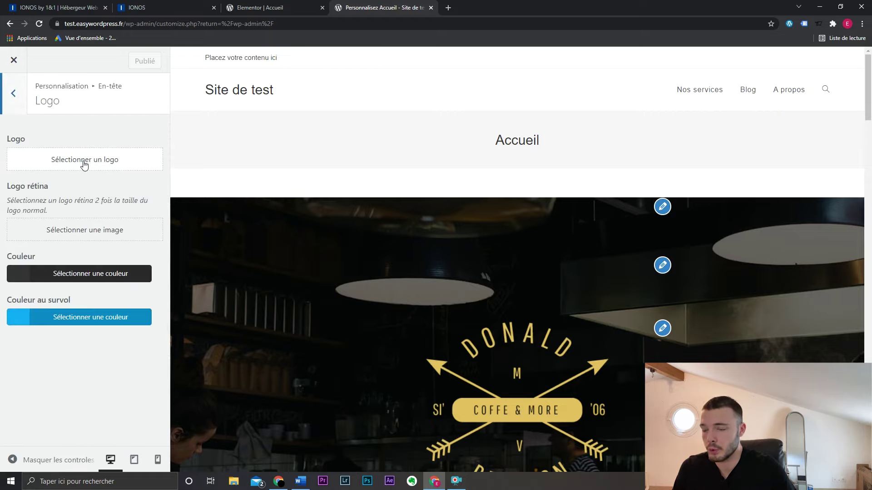
# - Search Google for canva and open the Canva website, dismissing the presentations promo
pyautogui.click(449, 7)
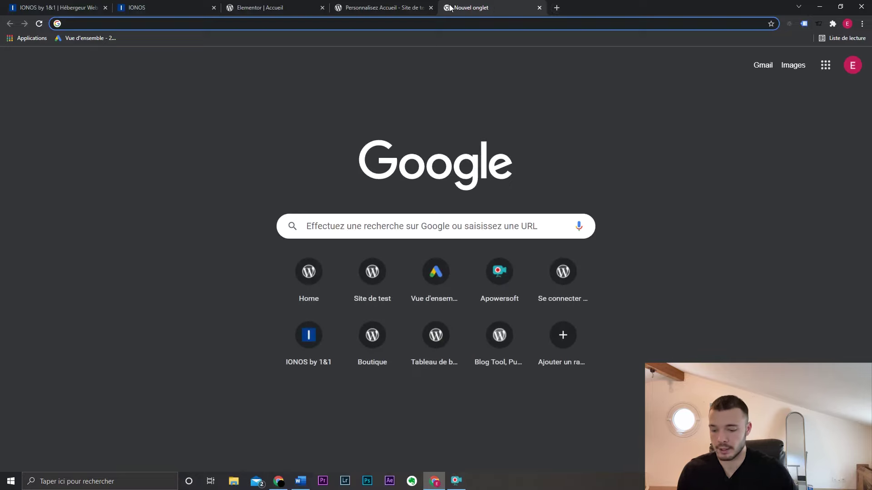
pyautogui.write('canva')
pyautogui.press('Return')
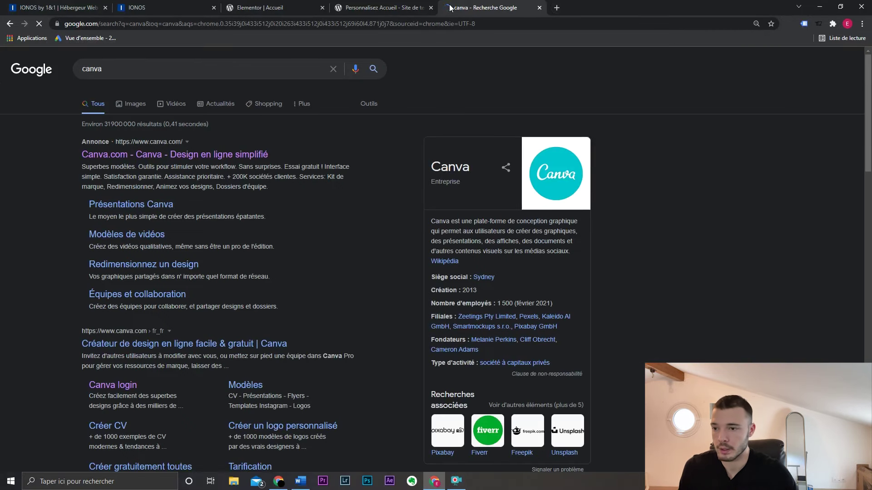
pyautogui.click(255, 154)
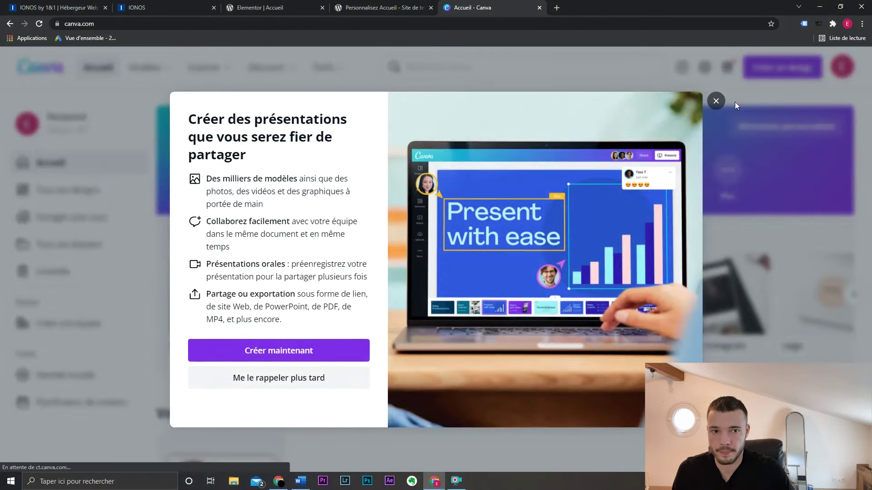
pyautogui.click(717, 102)
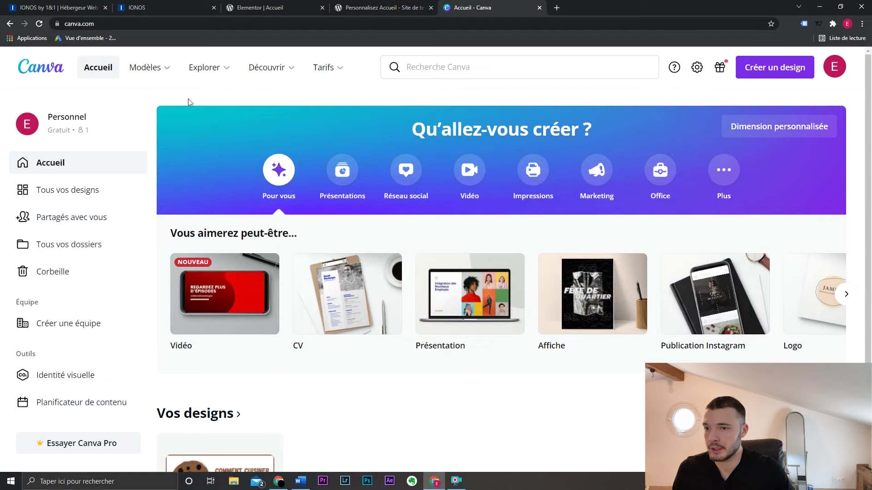
# - Filter logo templates to Gratuit, start customising the Kombatek template, then close the design tab
pyautogui.moveTo(140, 78)
pyautogui.click(296, 182)
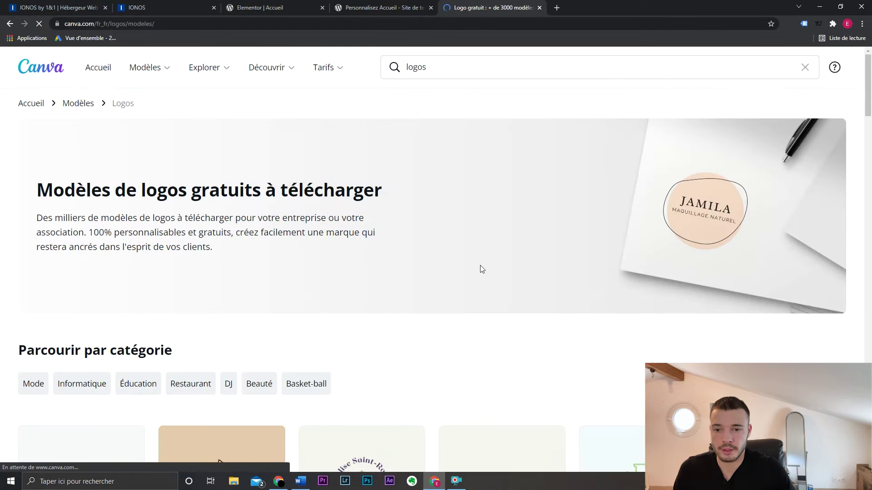
pyautogui.scroll(-4, 480, 266)
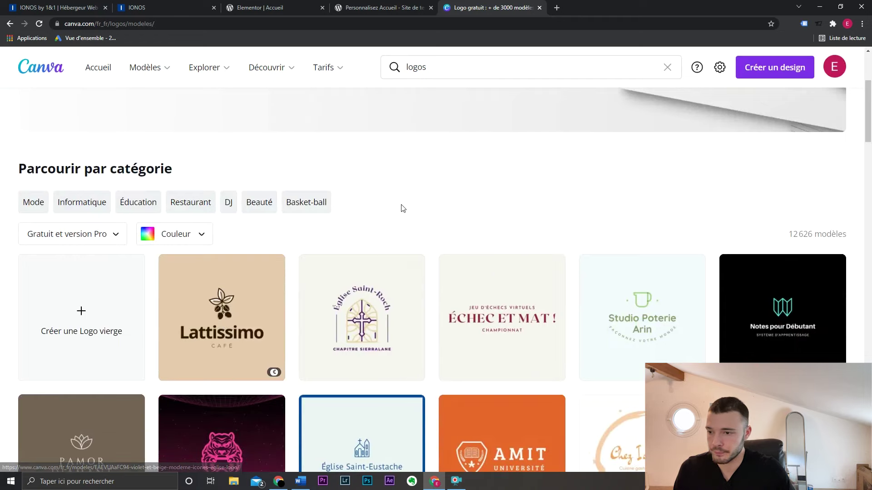
pyautogui.scroll(-1, 403, 208)
pyautogui.click(110, 177)
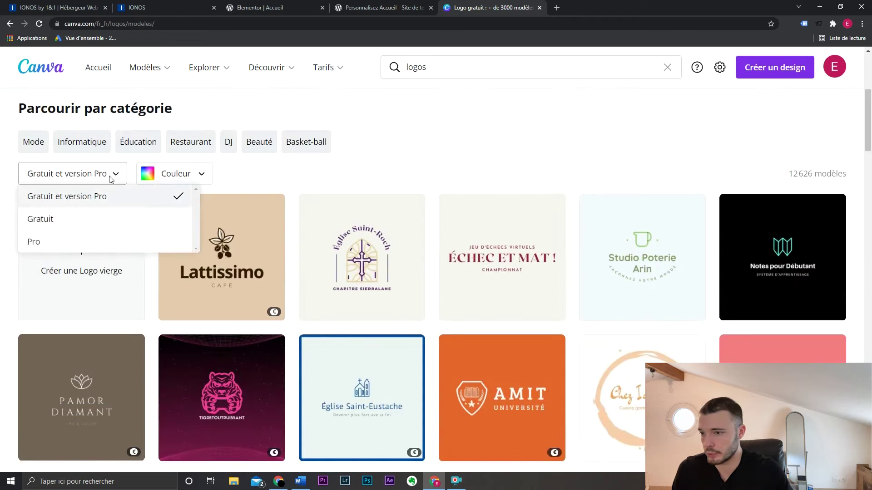
pyautogui.click(91, 222)
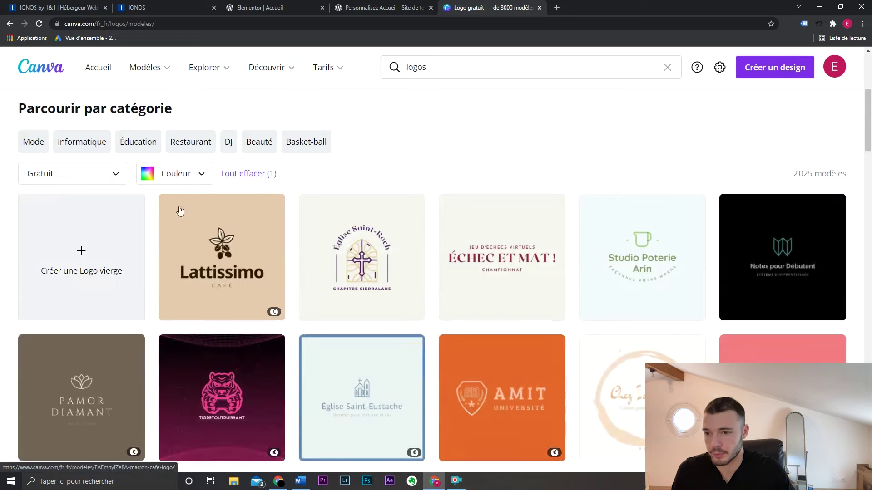
pyautogui.scroll(-5, 543, 142)
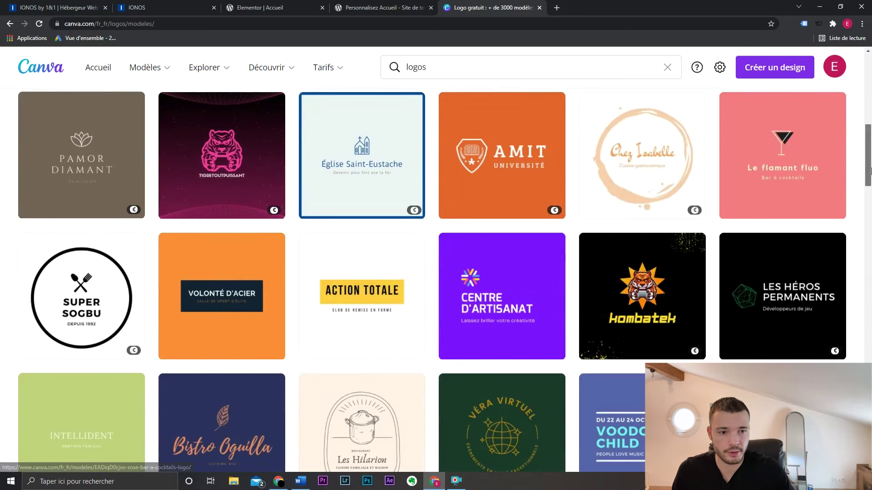
pyautogui.moveTo(870, 170)
pyautogui.mouseDown()
pyautogui.moveTo(870, 207)
pyautogui.moveTo(871, 187)
pyautogui.mouseUp()
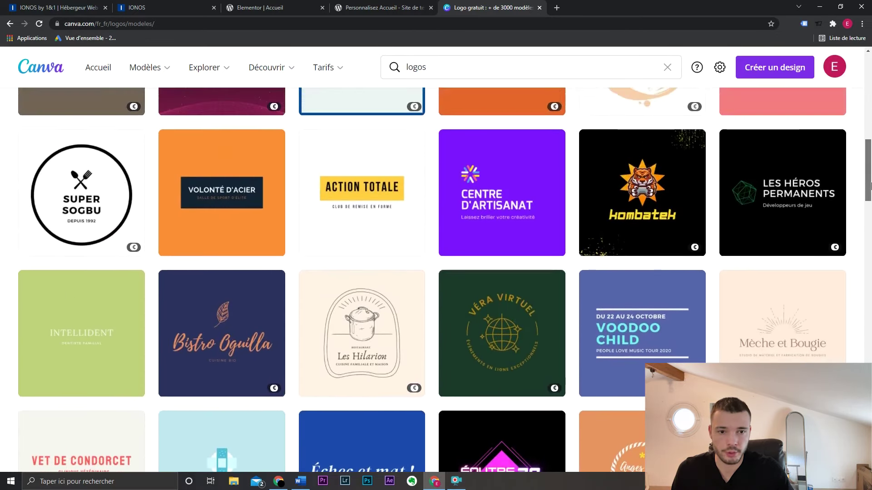
pyautogui.click(666, 193)
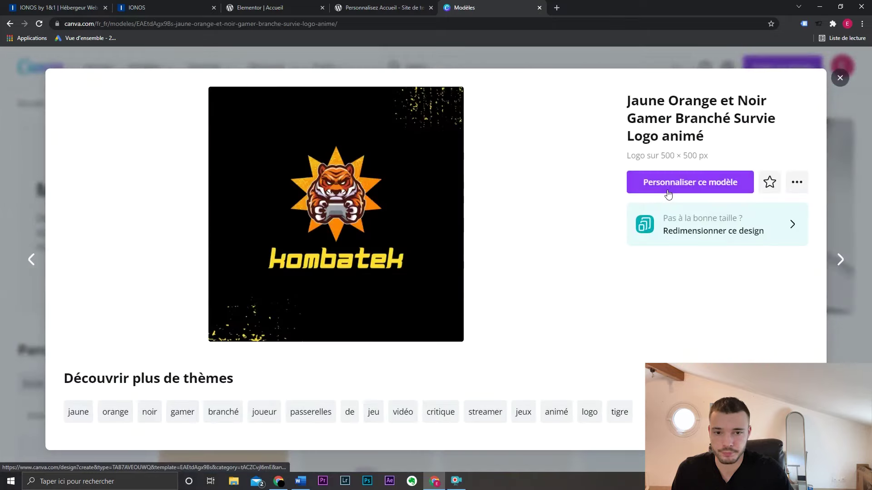
pyautogui.click(671, 182)
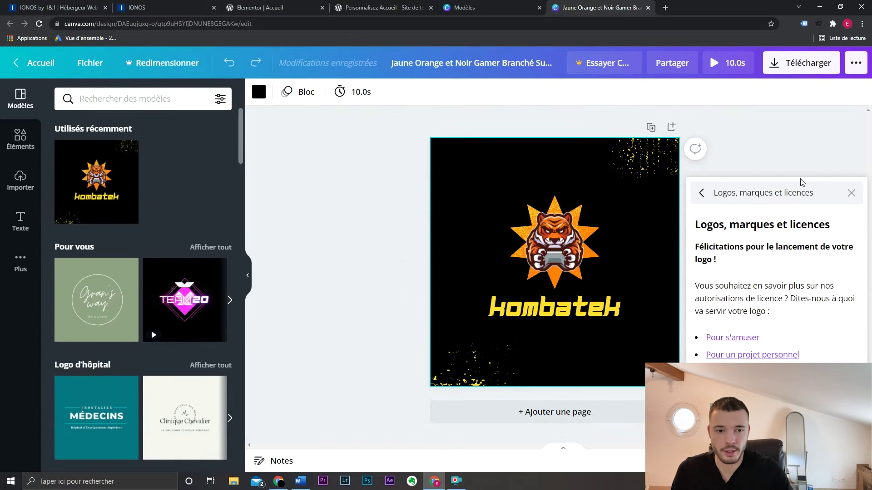
pyautogui.click(850, 194)
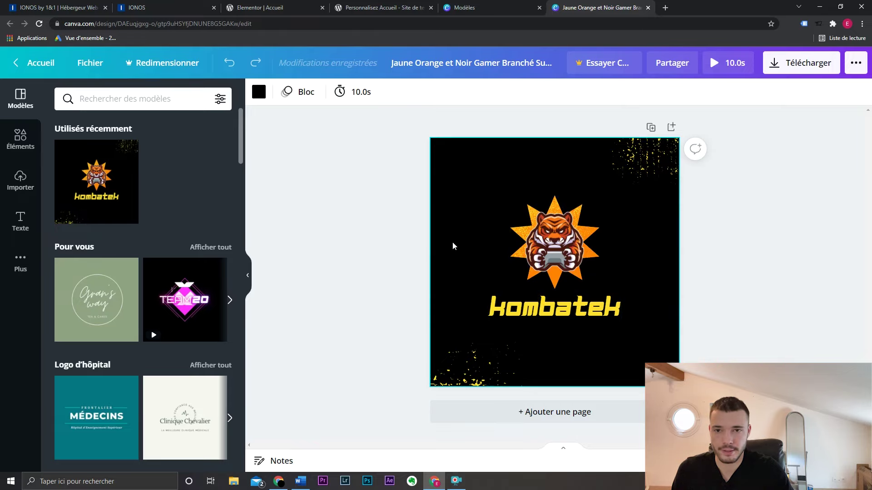
pyautogui.middleClick(577, 5)
# - Close the Canva template tab and open the CSS additionnel section
pyautogui.middleClick(482, 4)
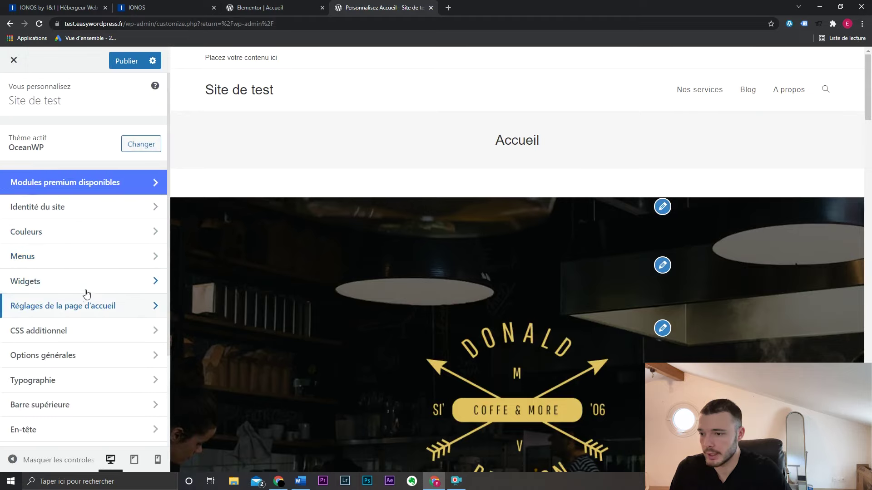
pyautogui.click(85, 333)
# - Under Options générales > Style général, set the Pages layout to Pleine largeur
pyautogui.scroll(-5, 118, 254)
pyautogui.scroll(5, 88, 182)
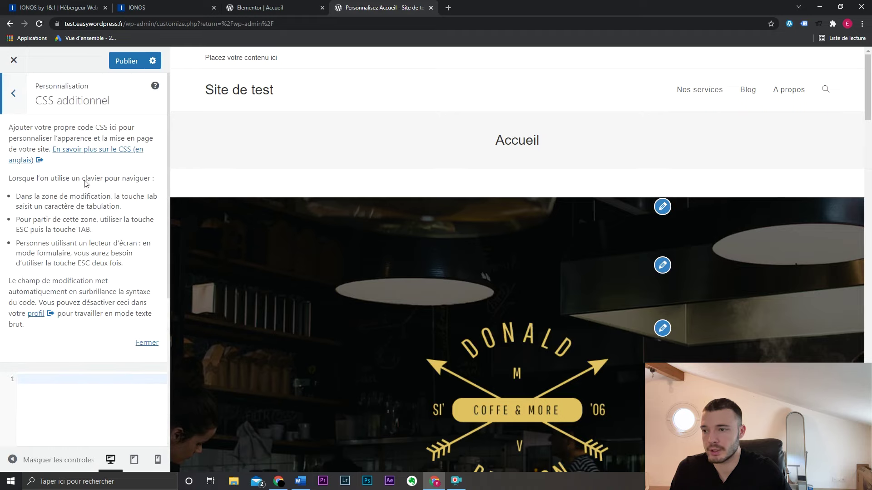
pyautogui.click(13, 98)
pyautogui.scroll(-3, 104, 241)
pyautogui.click(103, 244)
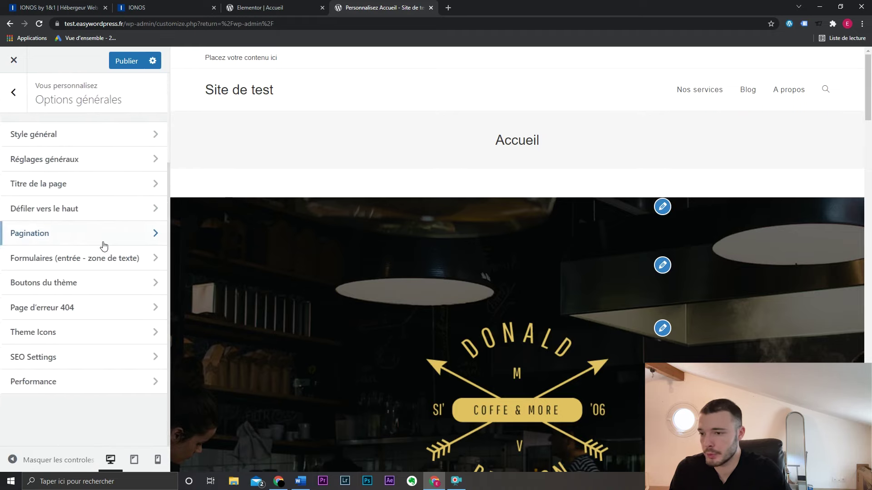
pyautogui.click(104, 145)
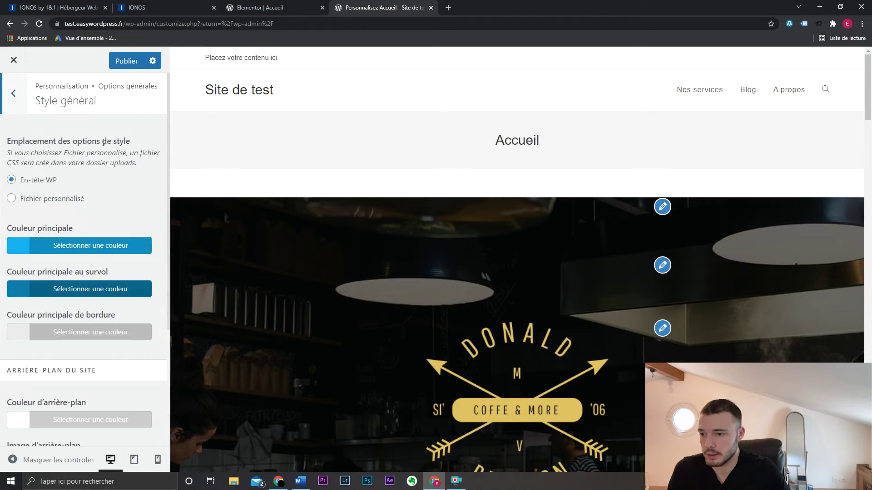
pyautogui.scroll(-1, 132, 218)
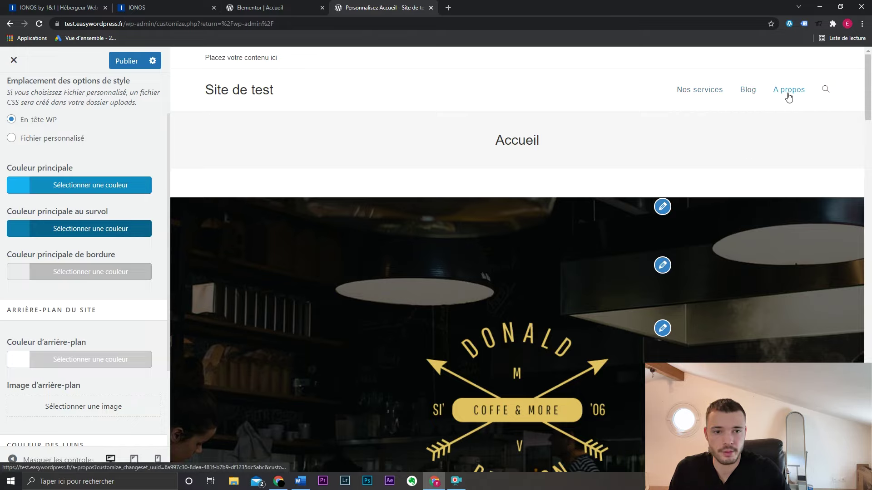
pyautogui.moveTo(869, 86); pyautogui.dragTo(869, 52)
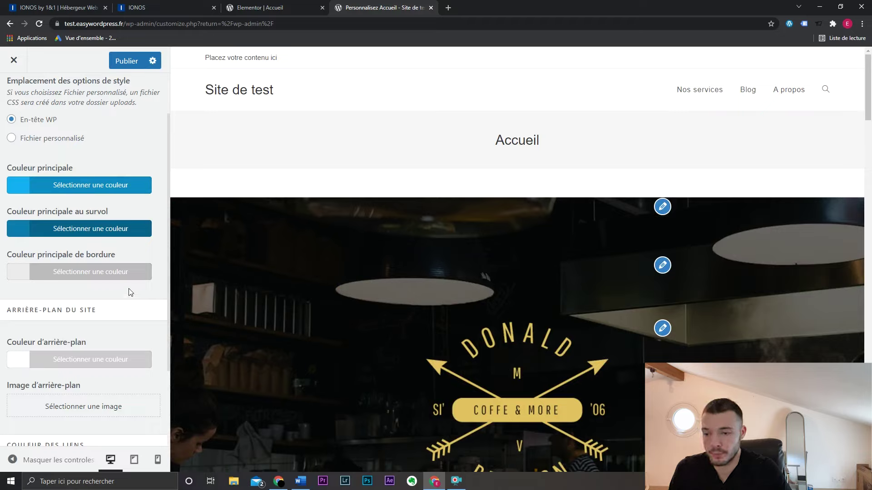
pyautogui.scroll(-2, 131, 292)
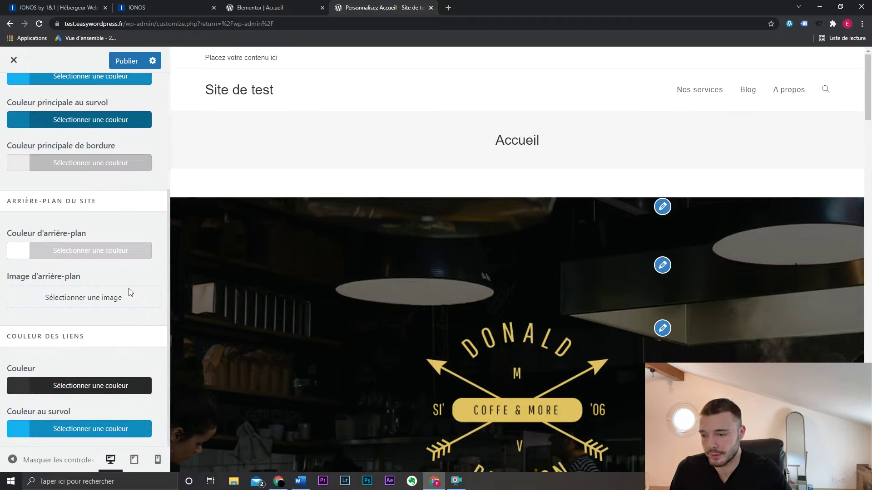
pyautogui.scroll(-6, 55, 161)
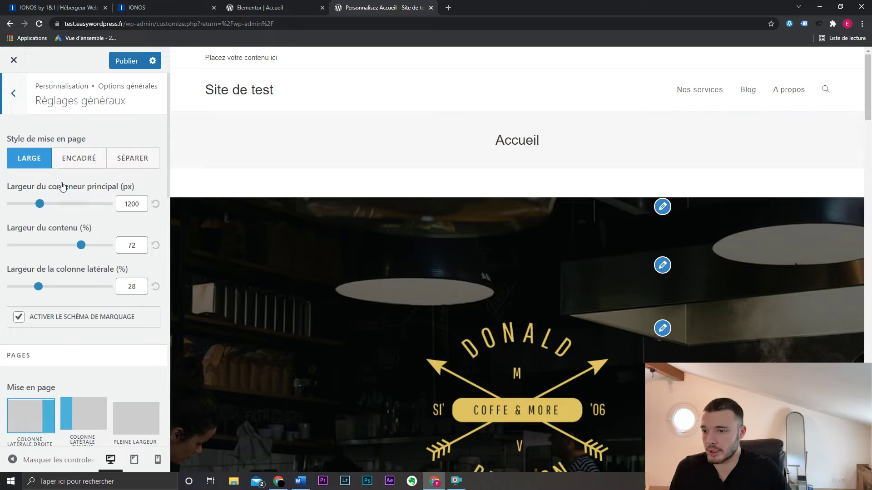
pyautogui.scroll(-3, 76, 184)
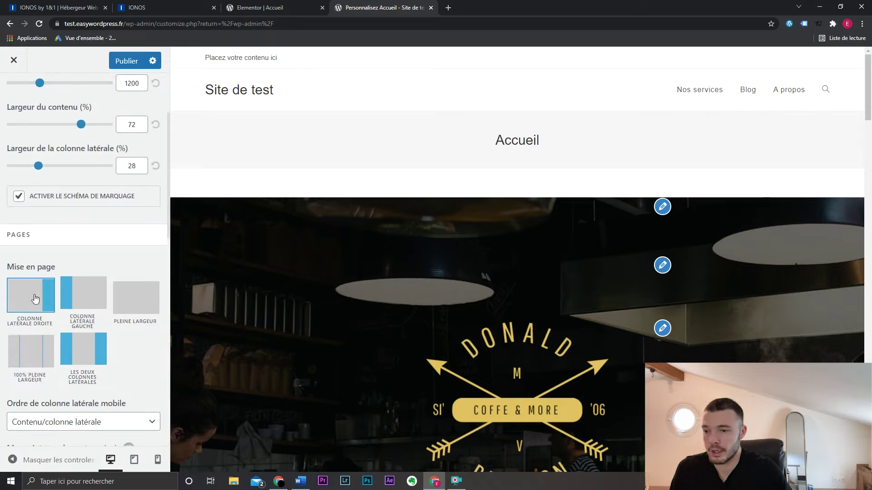
pyautogui.click(132, 300)
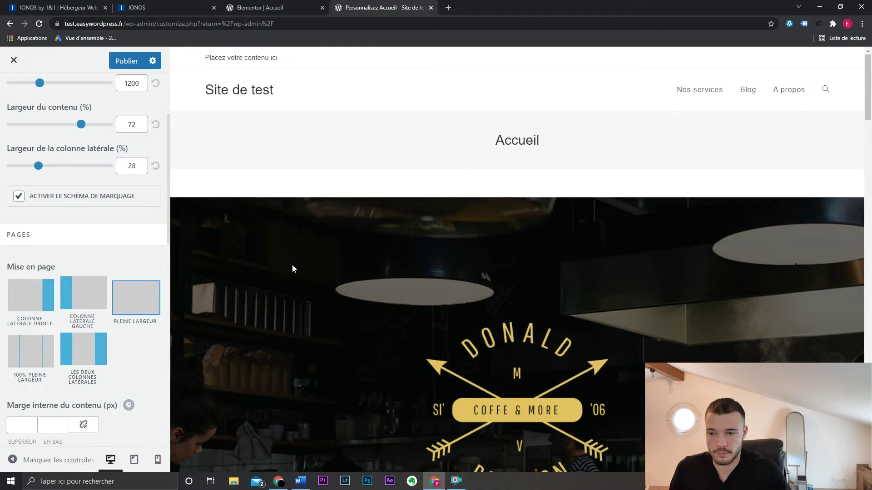
# - Publish the changes and preview the Nos services page in a separate tab
pyautogui.click(129, 61)
pyautogui.middleClick(680, 98)
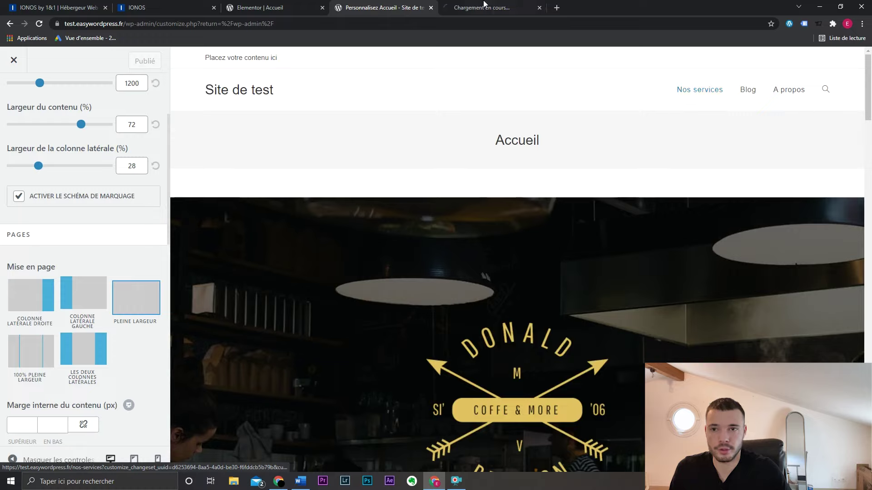
pyautogui.click(483, 7)
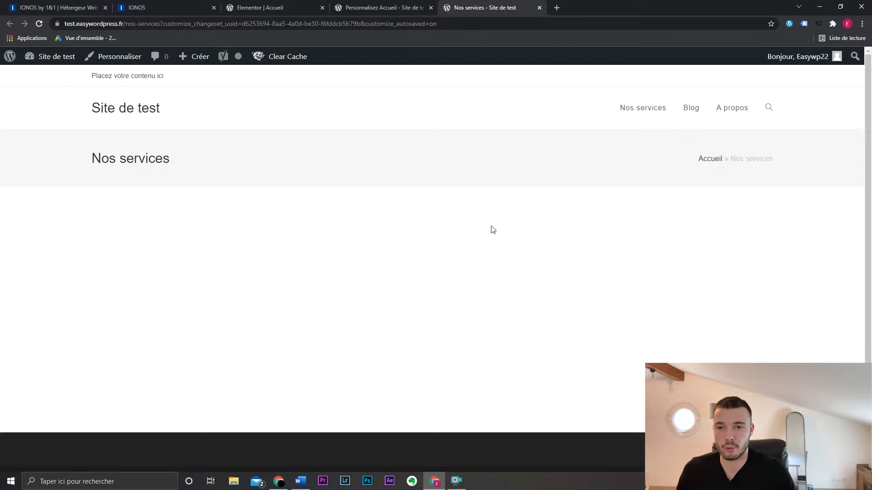
pyautogui.hotkey('ctrl', 'w')
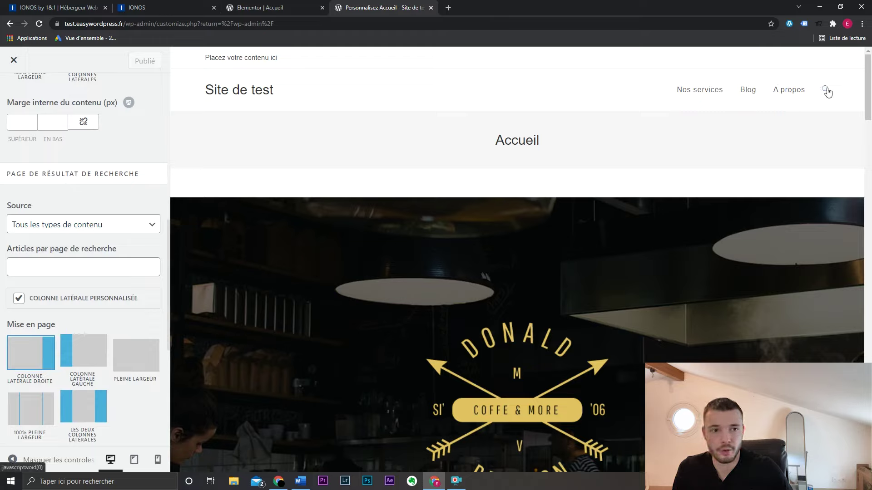
# - Set the search results page layout to Pleine largeur, keeping all content types as source
pyautogui.click(109, 226)
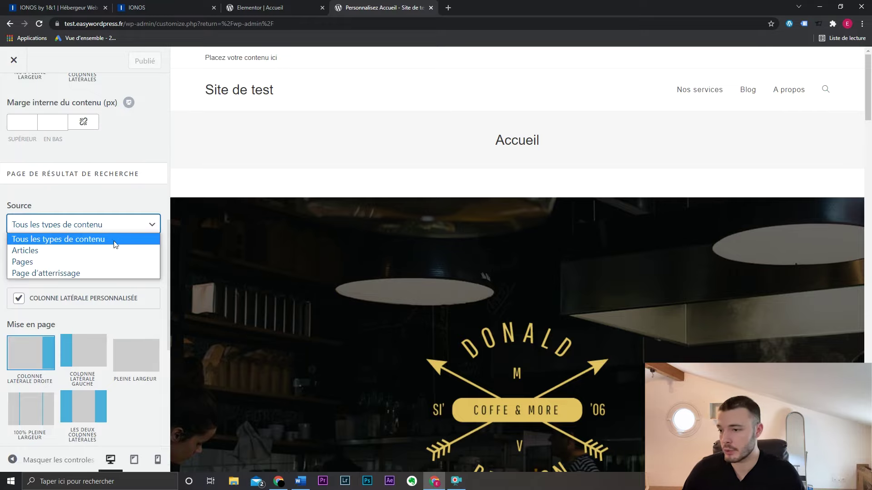
pyautogui.click(114, 238)
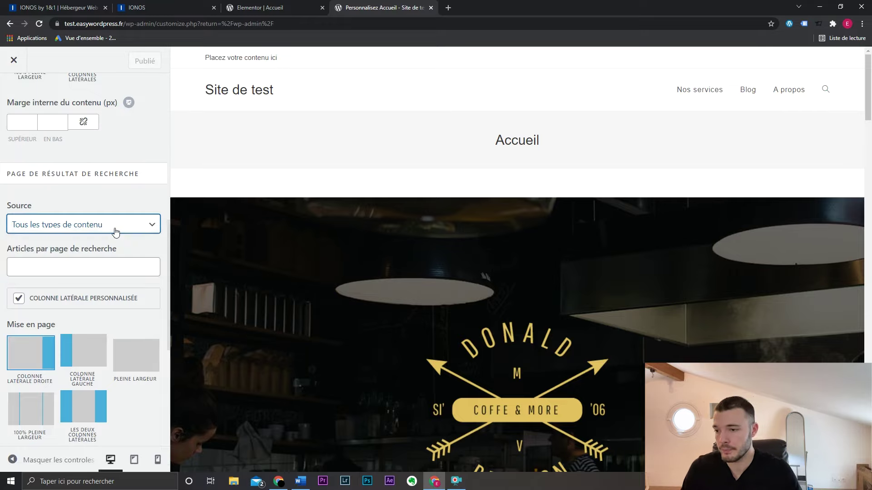
pyautogui.click(135, 359)
pyautogui.scroll(-5, 135, 395)
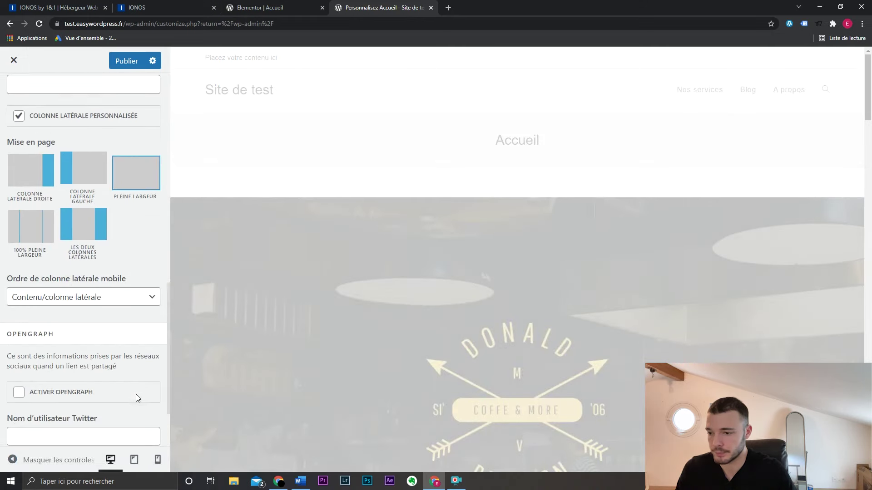
pyautogui.click(14, 93)
# - Try other page title styles, then settle on the Par défaut style
pyautogui.click(74, 185)
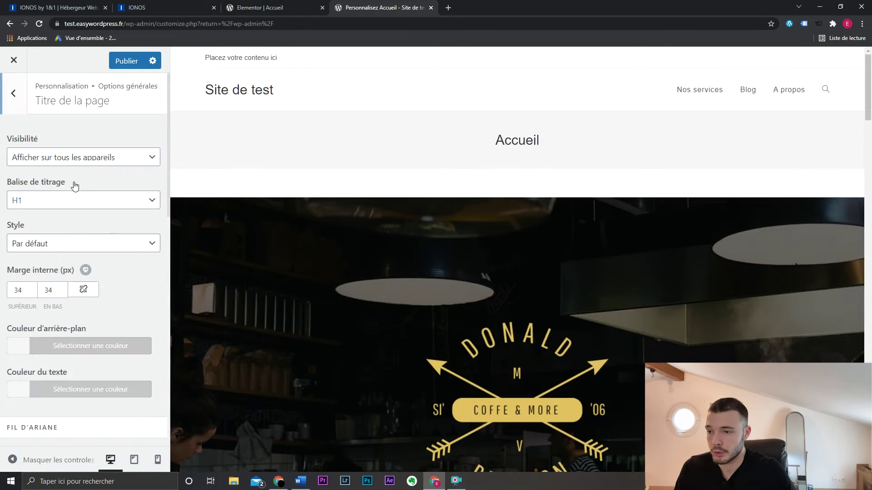
pyautogui.click(83, 244)
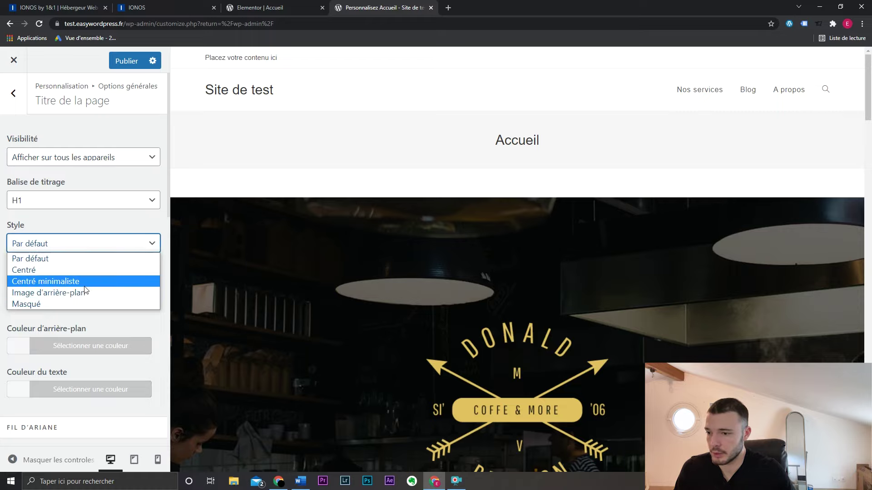
pyautogui.click(84, 293)
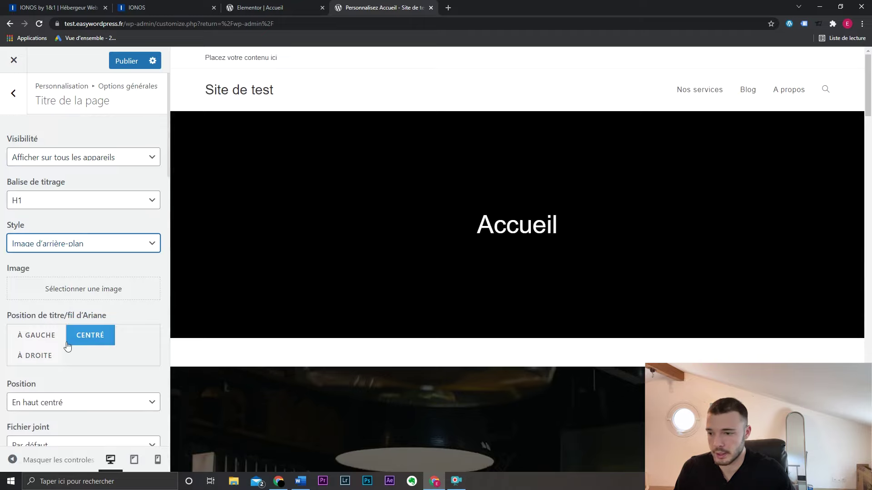
pyautogui.click(87, 243)
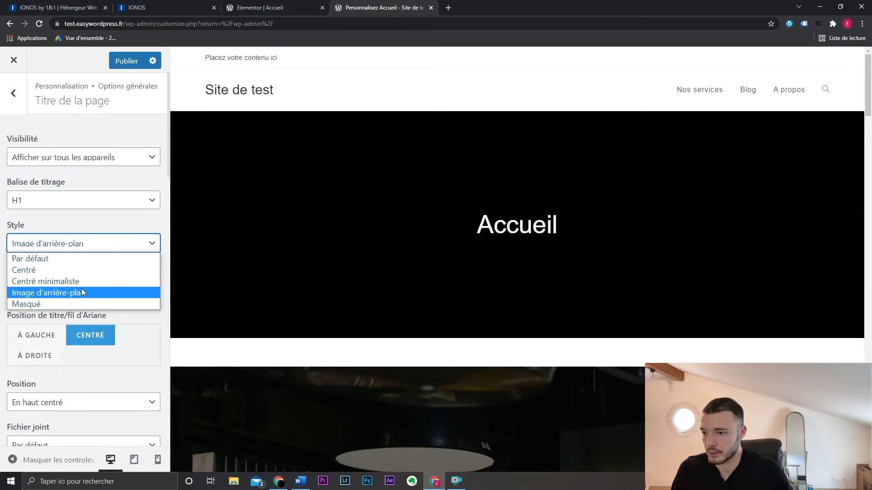
pyautogui.click(81, 303)
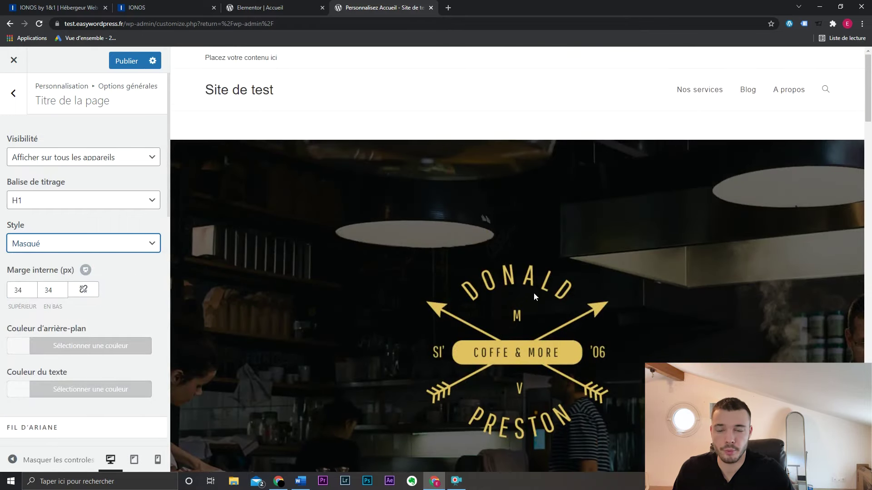
pyautogui.click(134, 247)
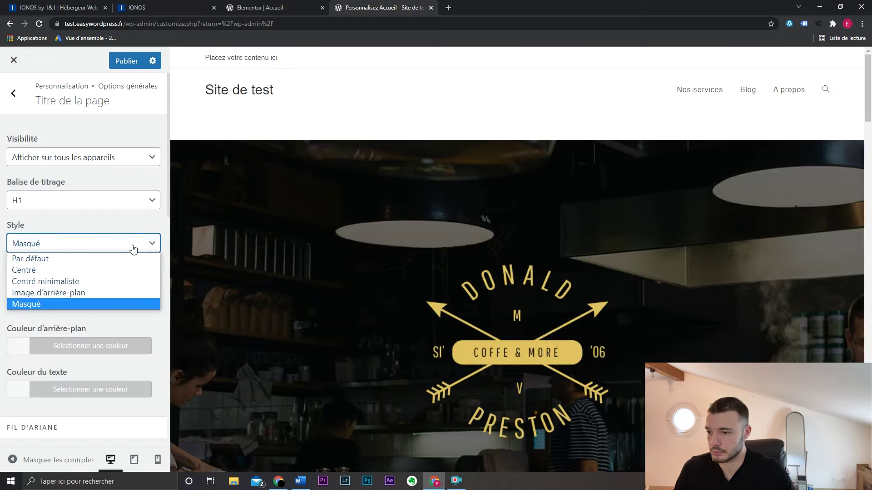
pyautogui.click(120, 257)
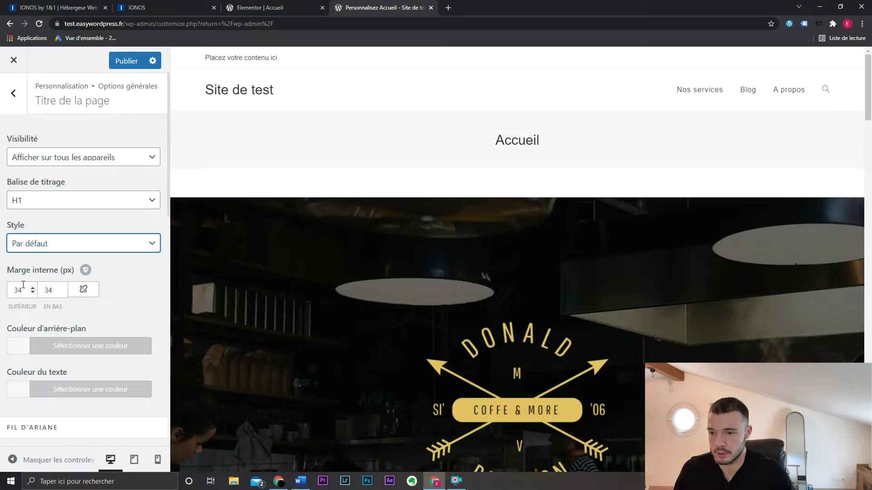
# - Set the page title's top and bottom padding to 20 px
pyautogui.click(25, 291)
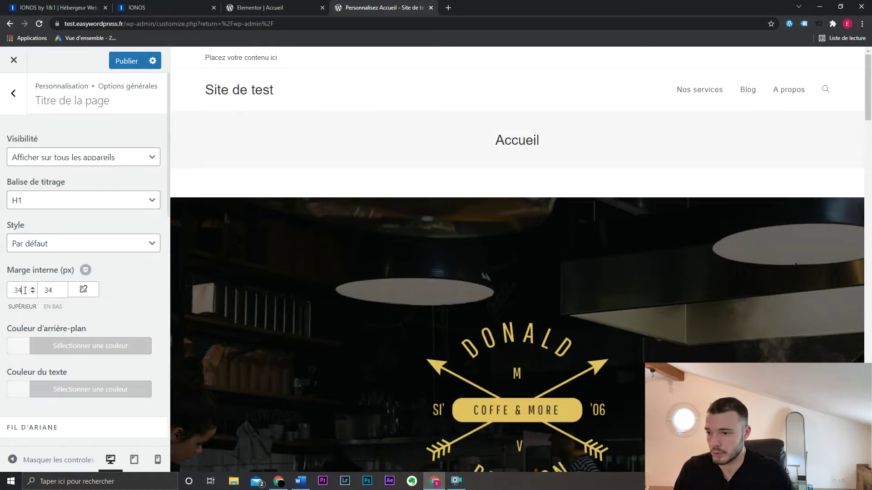
pyautogui.write('20')
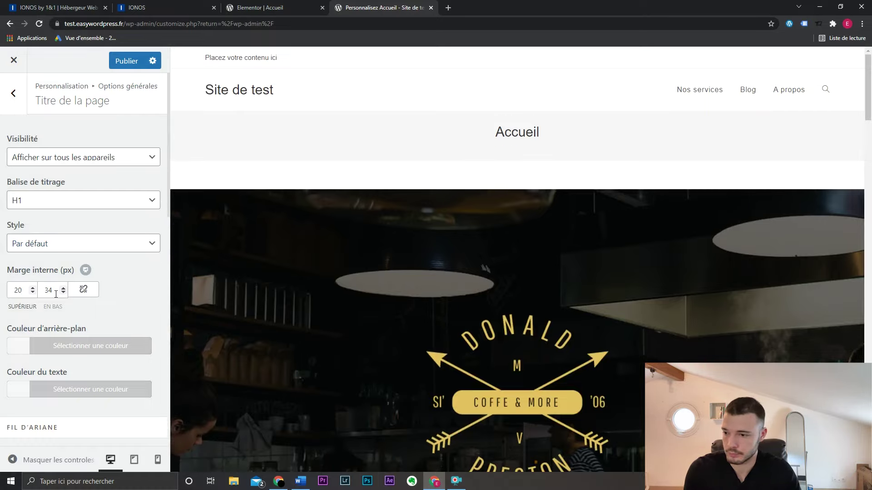
pyautogui.doubleClick(56, 294)
pyautogui.write('20')
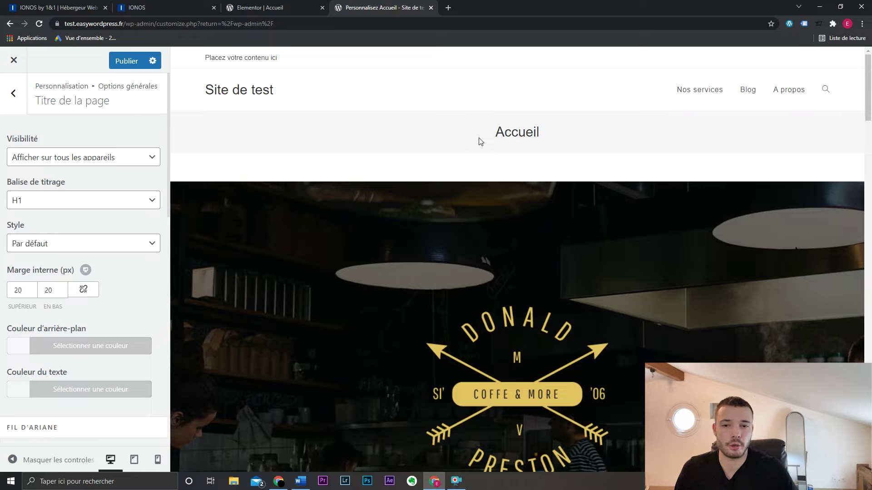
pyautogui.doubleClick(496, 138)
pyautogui.click(482, 138)
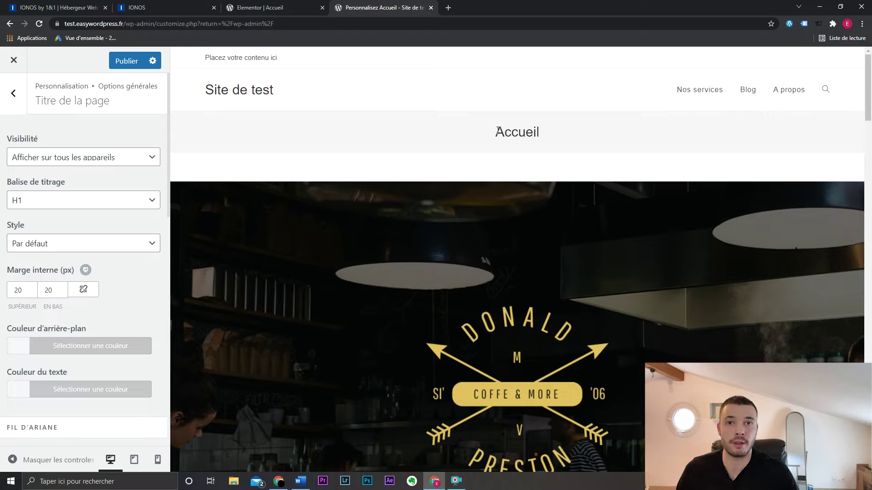
# - Give the page title band a white #ffffff background
pyautogui.click(115, 347)
pyautogui.click(63, 401)
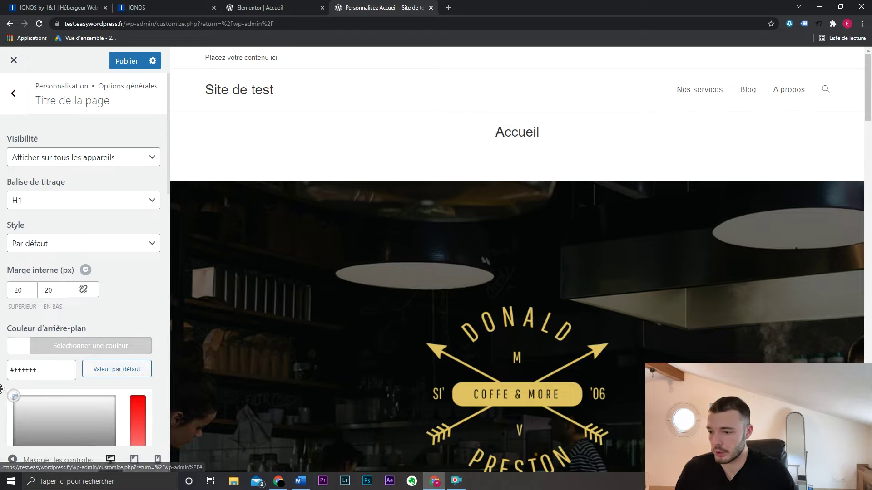
pyautogui.click(129, 340)
pyautogui.scroll(-10, 134, 313)
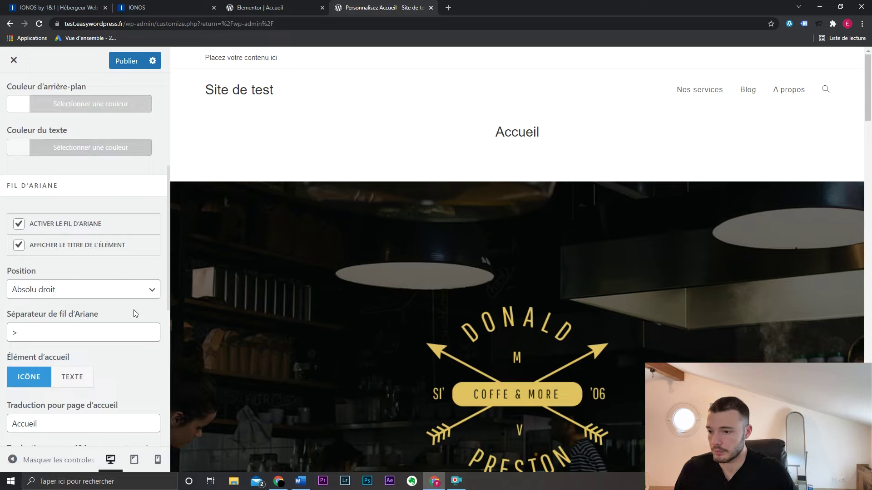
pyautogui.scroll(-3, 132, 312)
pyautogui.scroll(12, 132, 312)
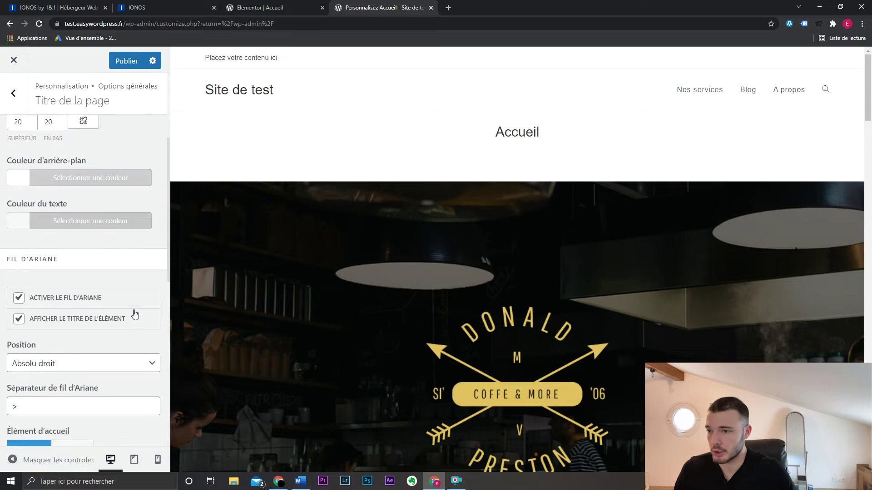
pyautogui.click(16, 102)
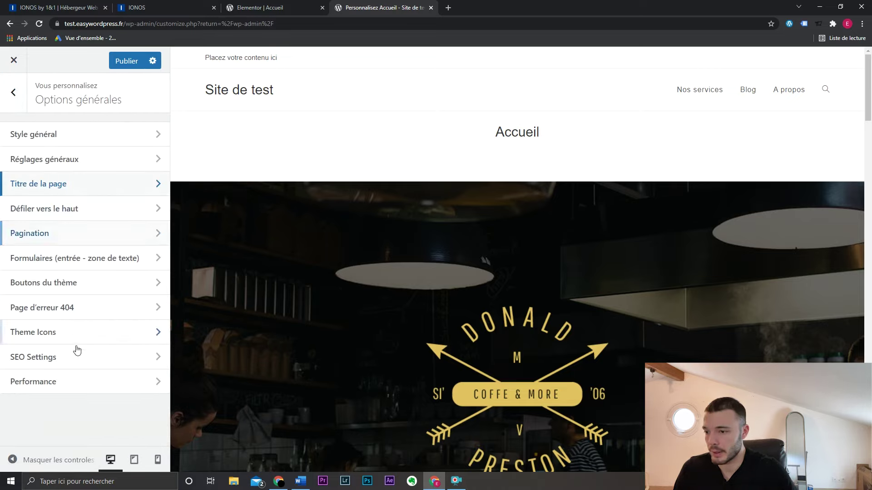
# - In Typographie > Menu principal, change the font size from 13px to 16px
pyautogui.click(13, 108)
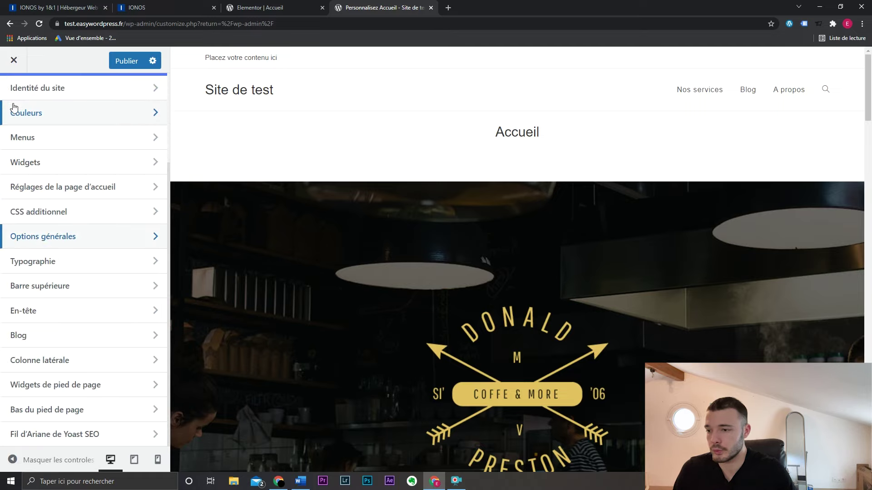
pyautogui.click(104, 262)
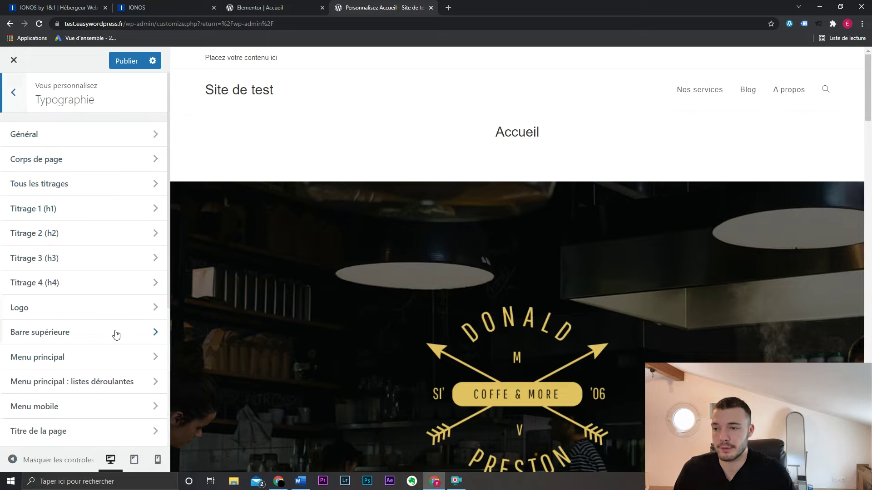
pyautogui.scroll(-2, 116, 241)
pyautogui.scroll(-3, 112, 272)
pyautogui.scroll(5, 107, 304)
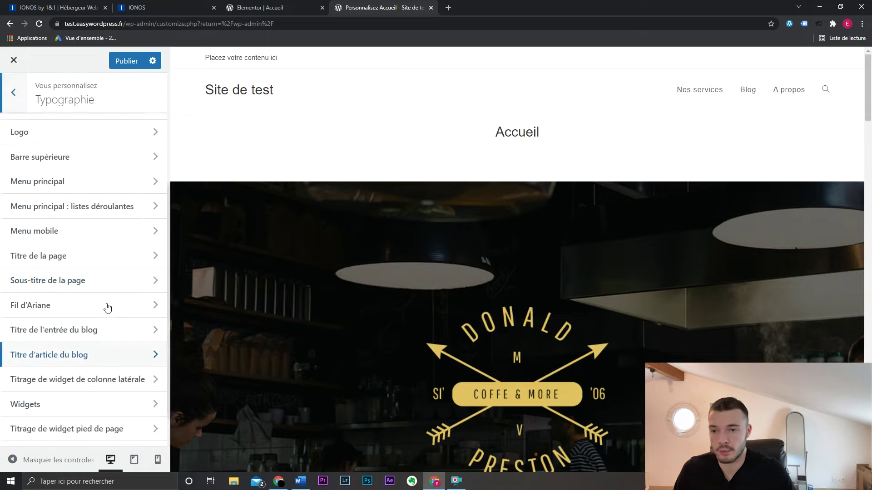
pyautogui.scroll(-3, 107, 302)
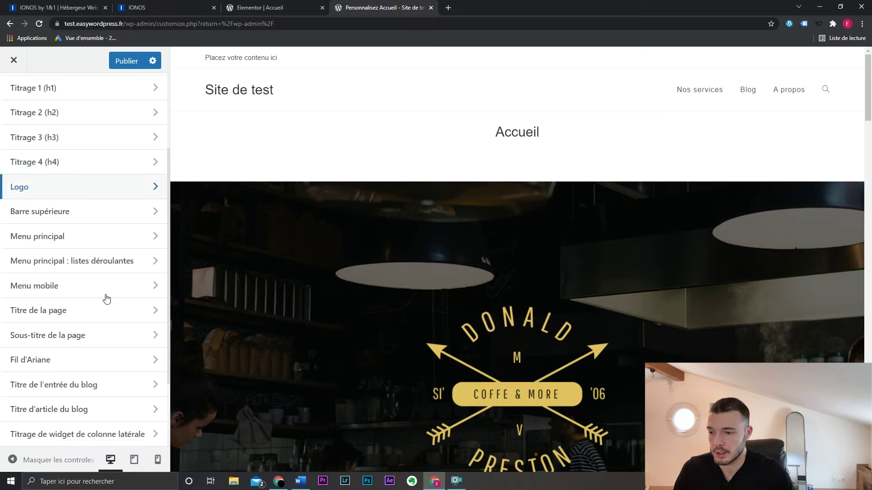
pyautogui.click(107, 244)
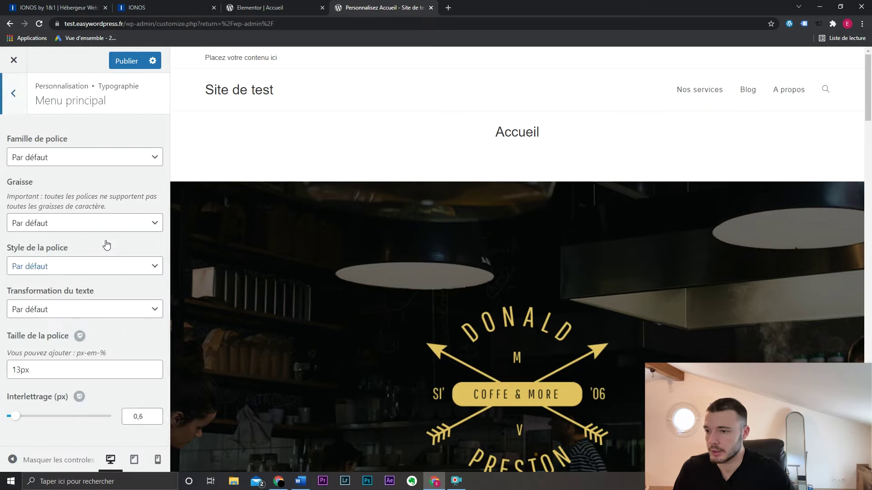
pyautogui.click(23, 372)
pyautogui.press('BackSpace')
pyautogui.write('6')
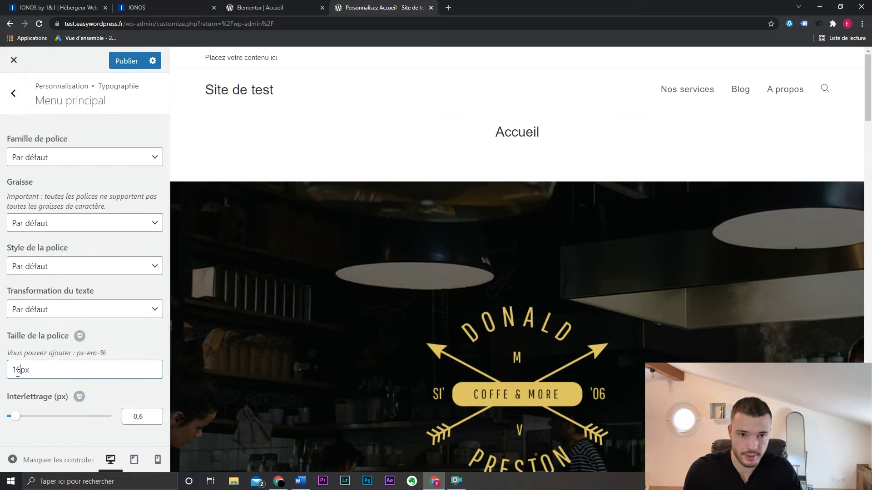
pyautogui.click(13, 93)
pyautogui.scroll(3, 19, 109)
pyautogui.click(16, 96)
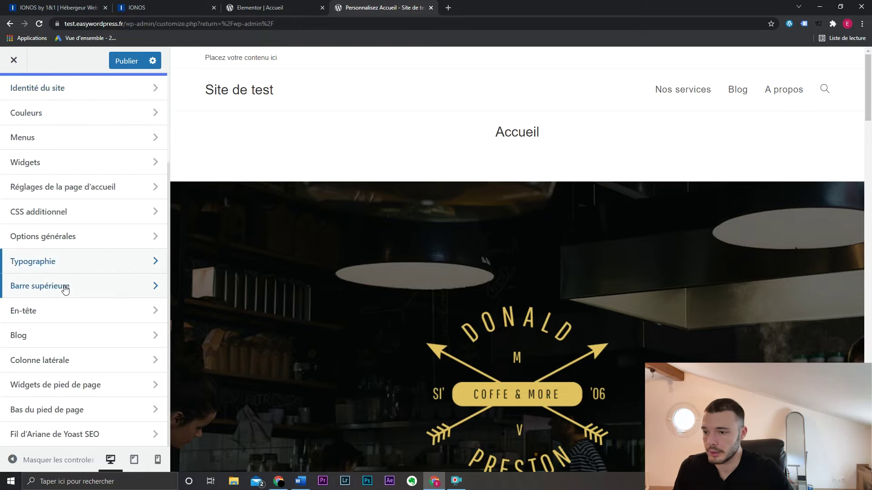
# - Replace the top bar content with 'Ouvert 7j/7' and a phone number, then open En-tête
pyautogui.click(65, 287)
pyautogui.moveTo(200, 60); pyautogui.dragTo(490, 67)
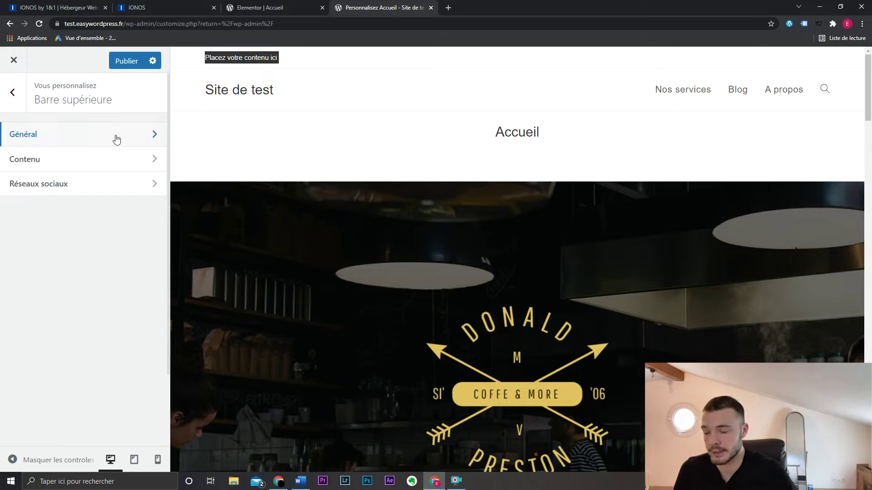
pyautogui.click(101, 159)
pyautogui.moveTo(115, 235); pyautogui.dragTo(1, 238)
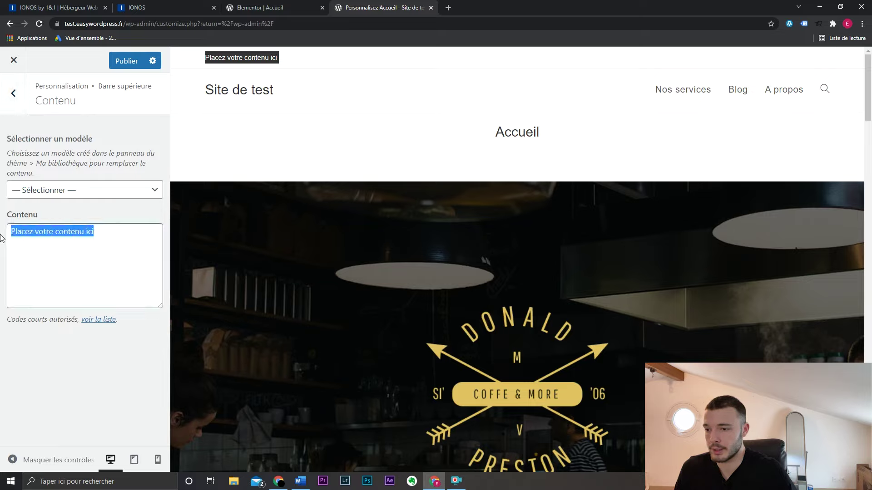
pyautogui.write('Ouve')
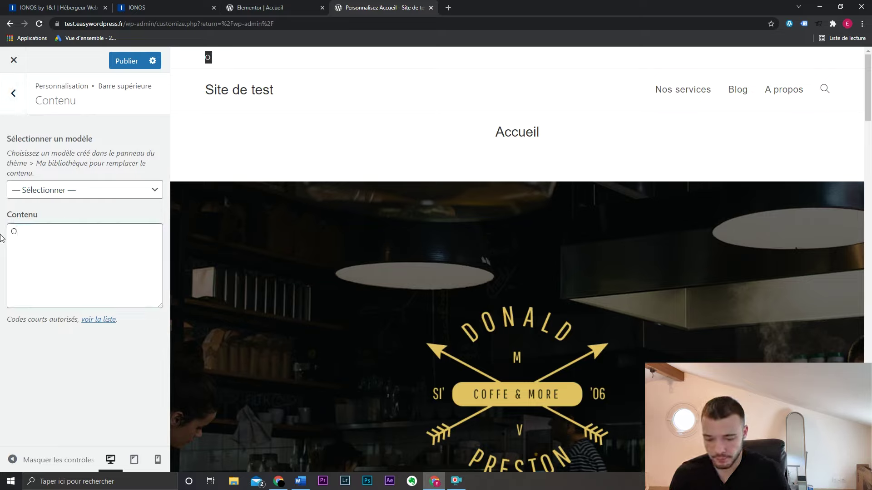
pyautogui.write('rt 7j/7')
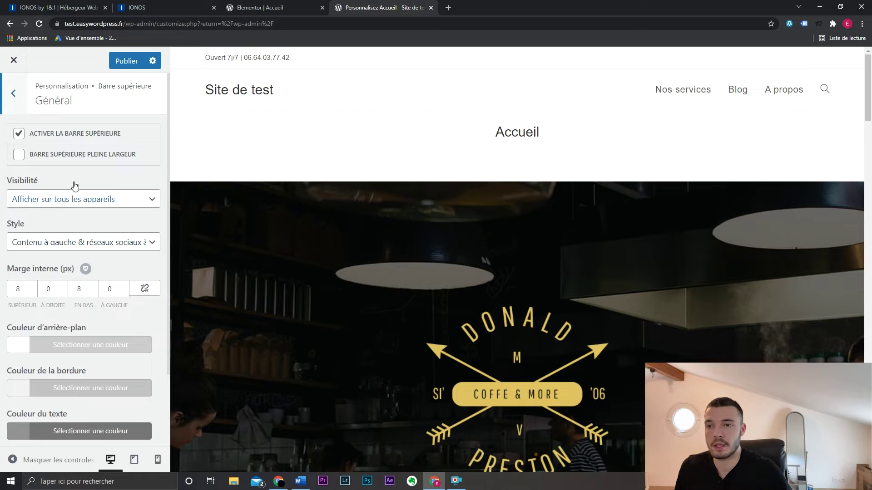
pyautogui.click(15, 97)
pyautogui.click(14, 98)
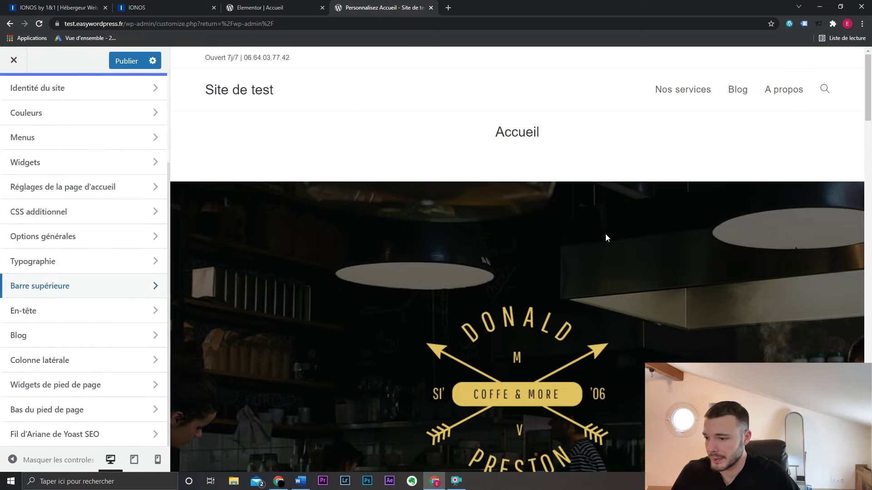
pyautogui.click(108, 315)
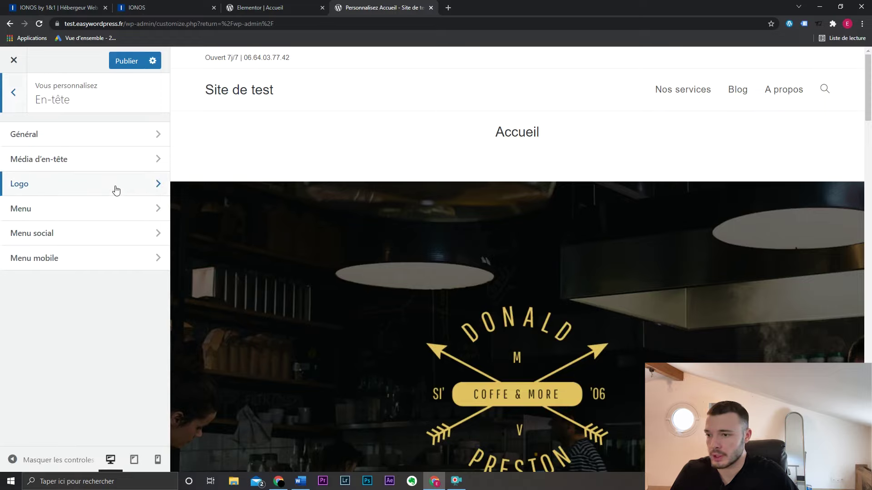
pyautogui.click(132, 135)
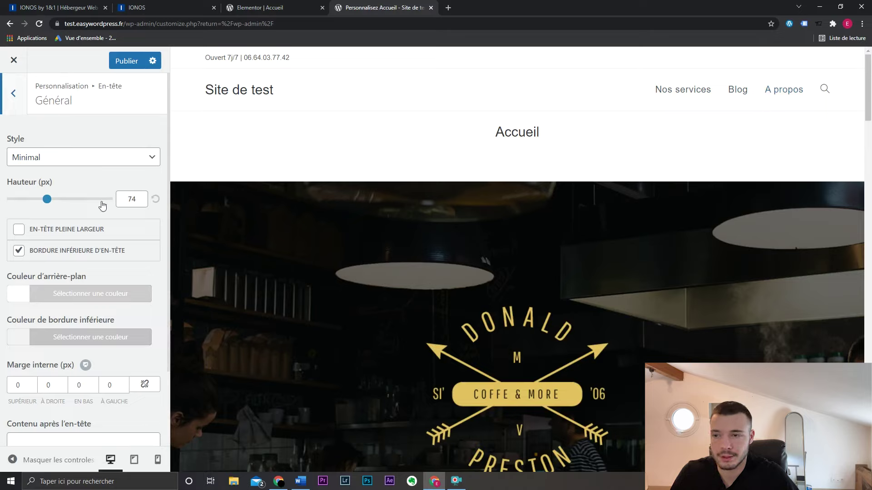
pyautogui.click(81, 161)
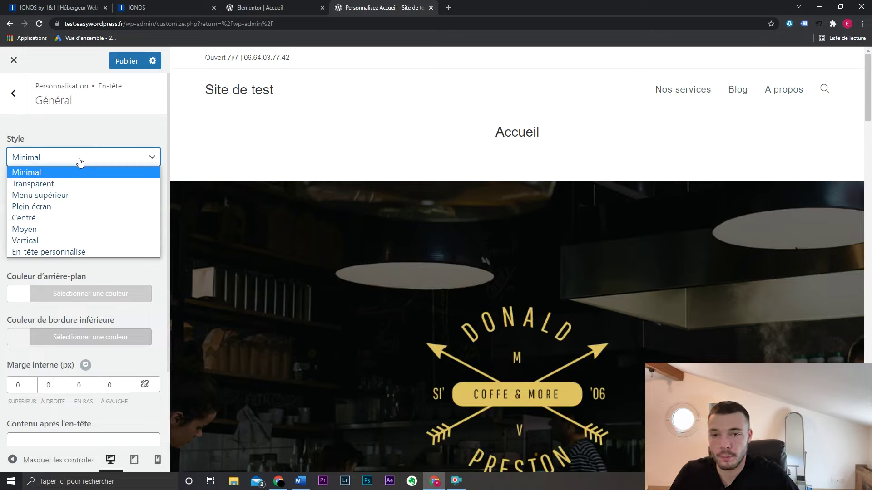
pyautogui.click(81, 196)
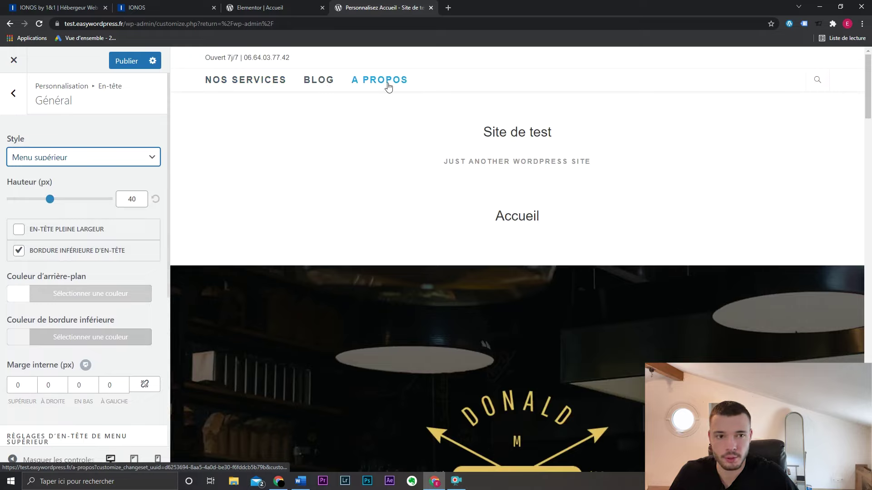
pyautogui.click(818, 83)
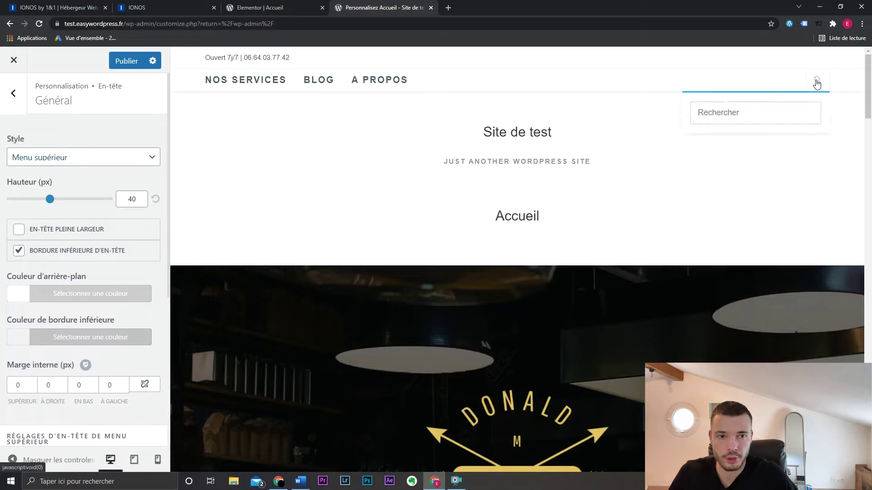
pyautogui.click(115, 162)
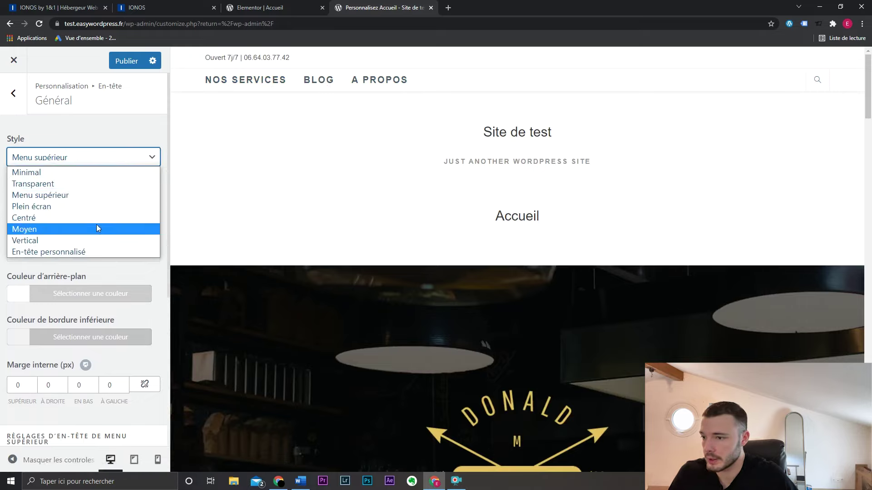
pyautogui.click(135, 172)
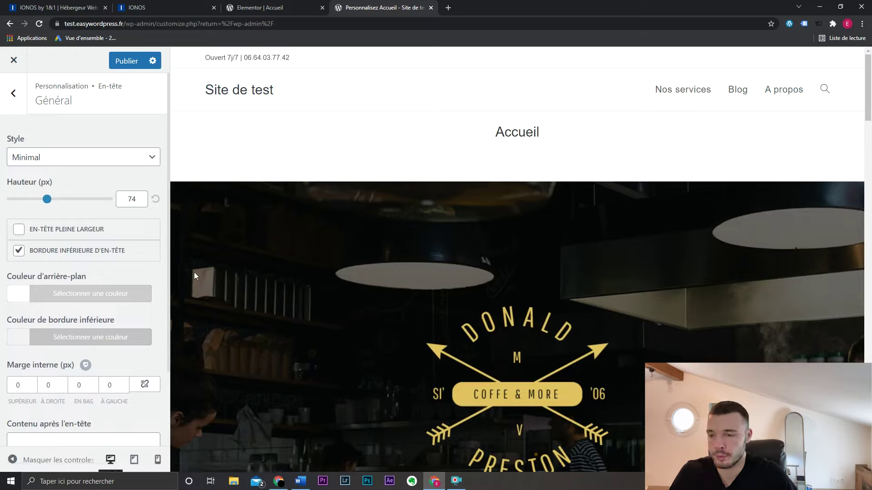
pyautogui.scroll(-1, 123, 271)
pyautogui.scroll(1, 121, 270)
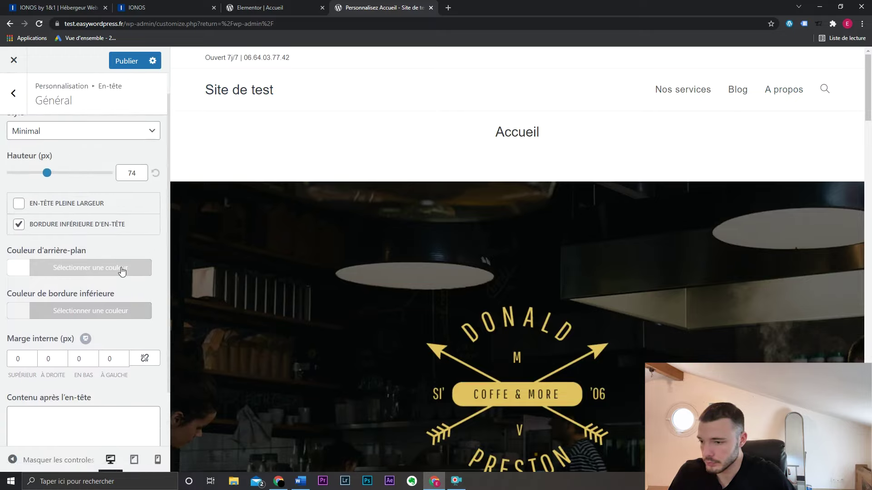
pyautogui.click(21, 100)
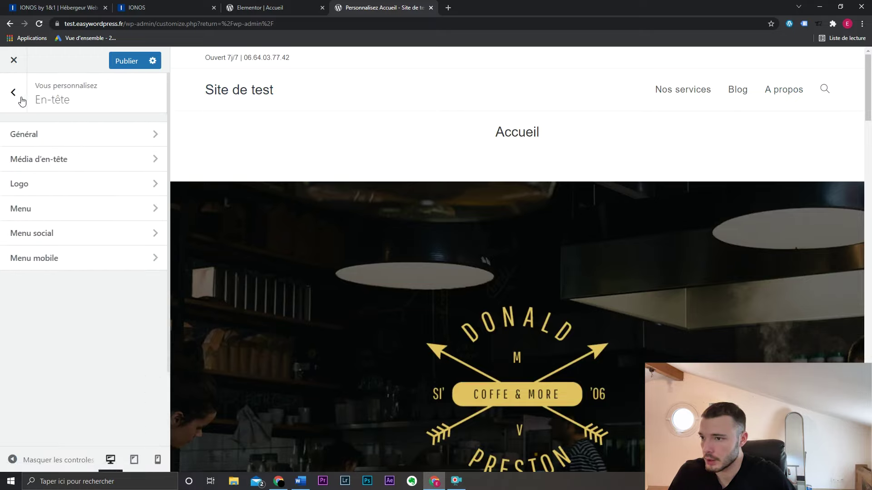
# - Set the header menu position to Centré and its link effect to Souligner de la gauche
pyautogui.click(80, 208)
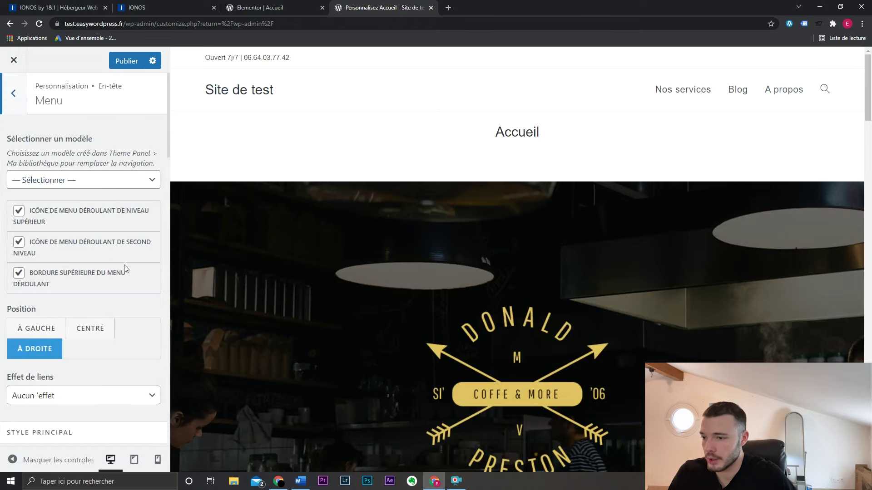
pyautogui.scroll(-3, 124, 265)
pyautogui.click(109, 212)
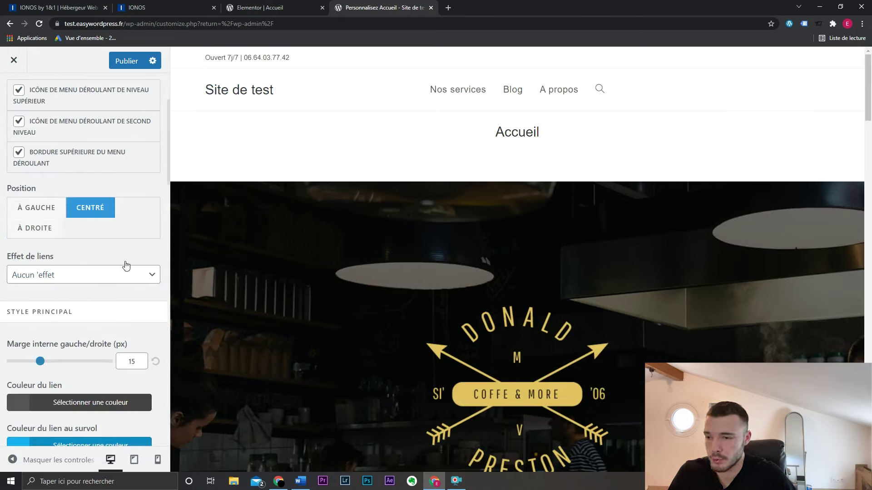
pyautogui.scroll(-1, 122, 259)
pyautogui.click(107, 221)
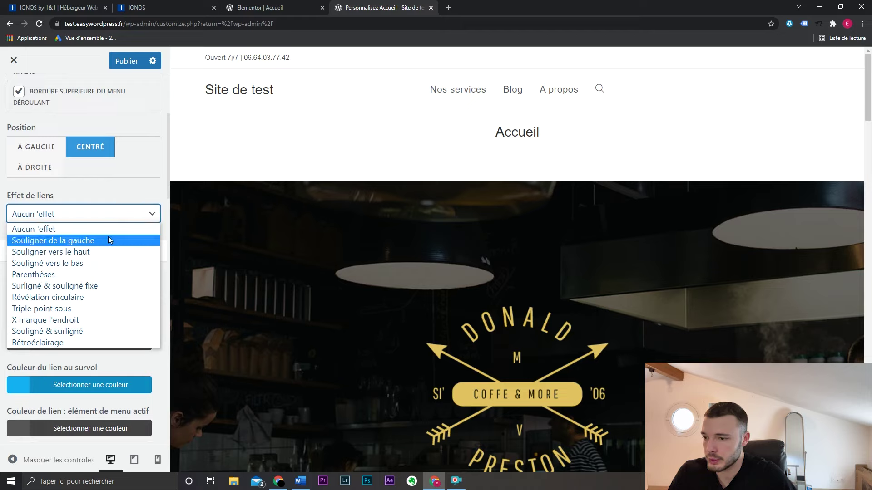
pyautogui.click(108, 237)
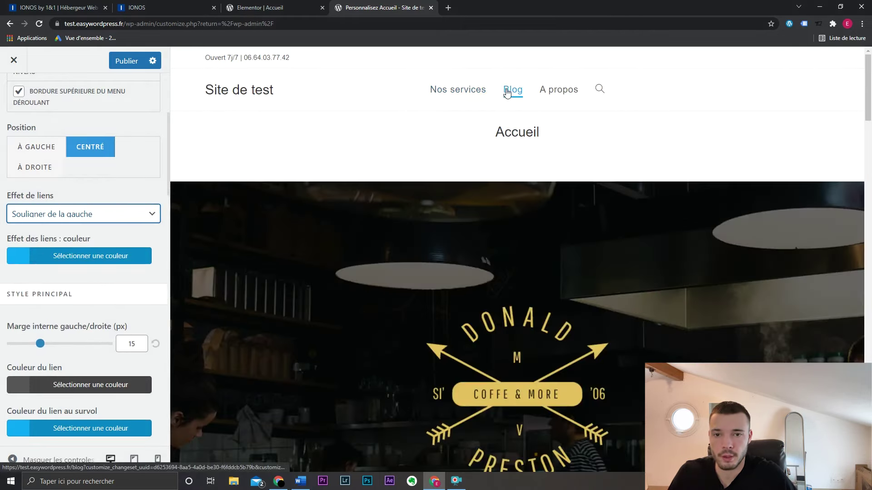
pyautogui.click(102, 214)
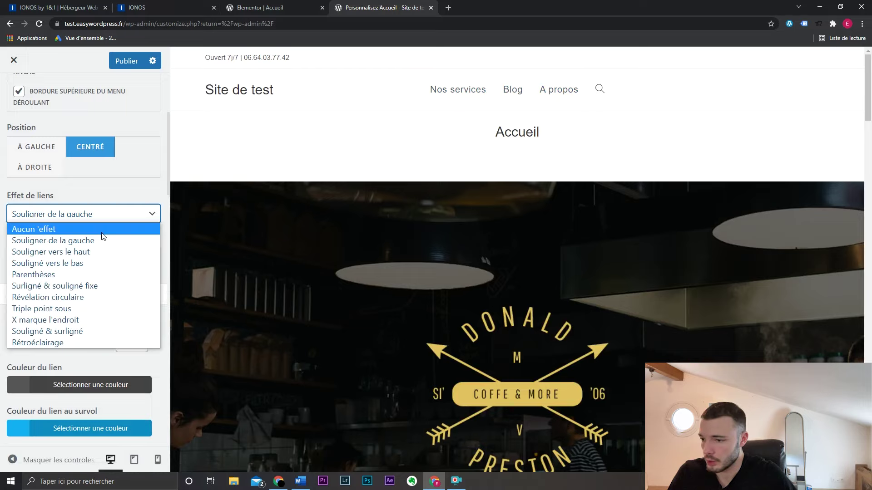
pyautogui.click(106, 219)
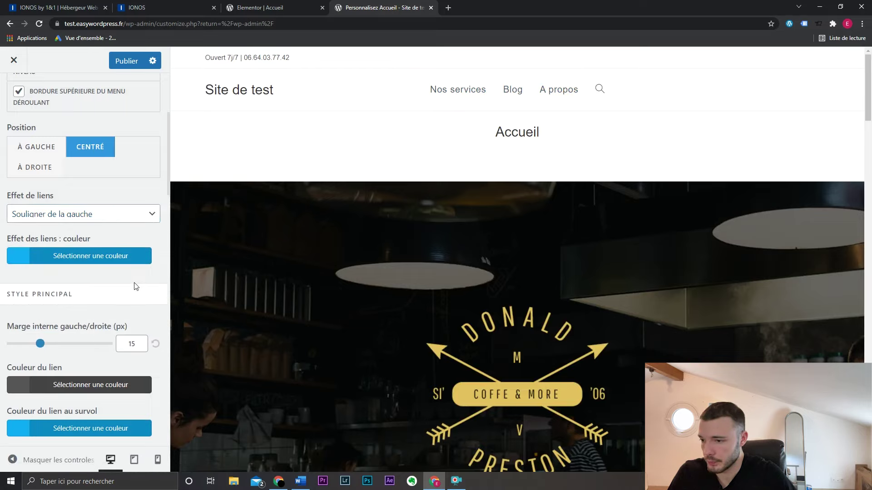
pyautogui.scroll(-5, 134, 282)
pyautogui.scroll(-5, 134, 283)
pyautogui.scroll(10, 135, 283)
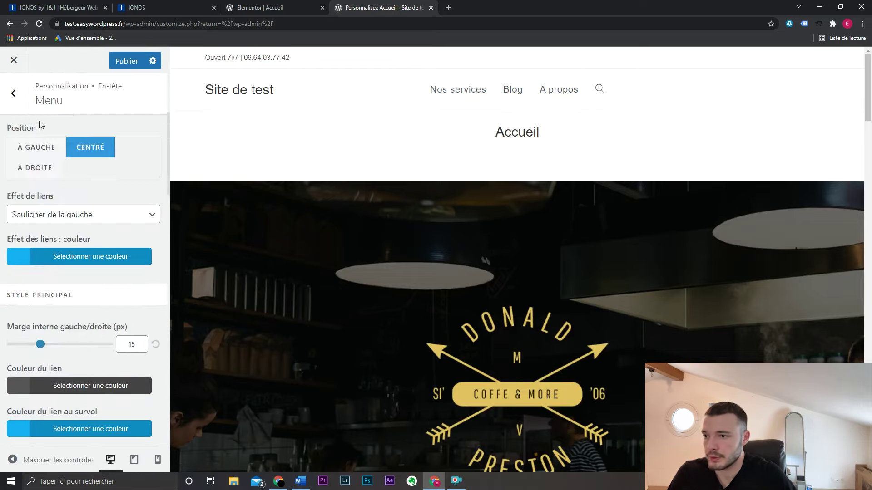
pyautogui.click(14, 93)
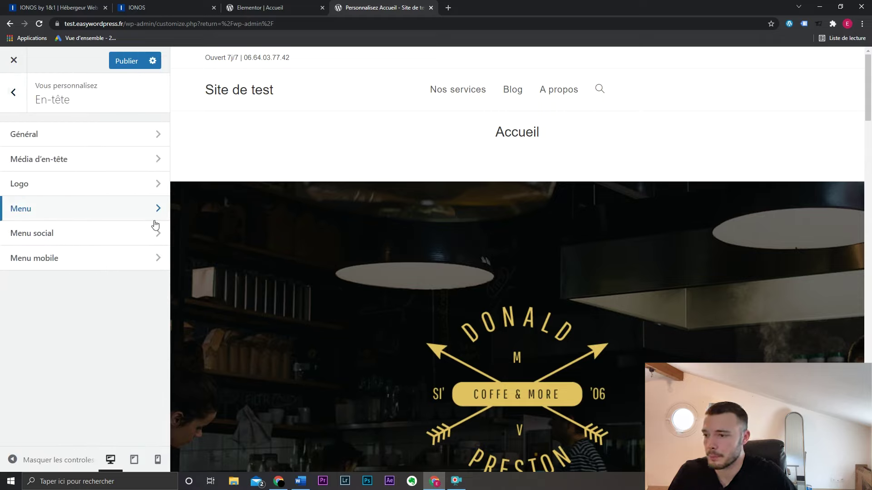
# - Test the mobile menu in phone preview and hide the menu icon's text label
pyautogui.click(97, 263)
pyautogui.scroll(-4, 126, 268)
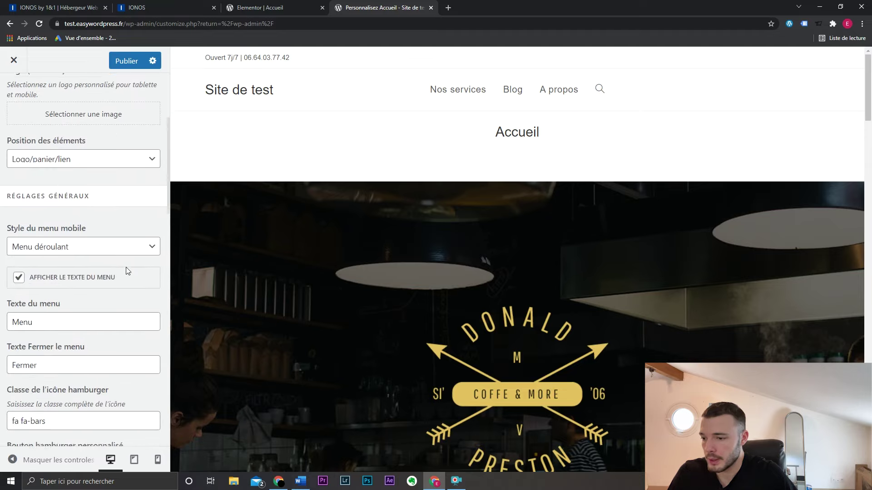
pyautogui.click(157, 461)
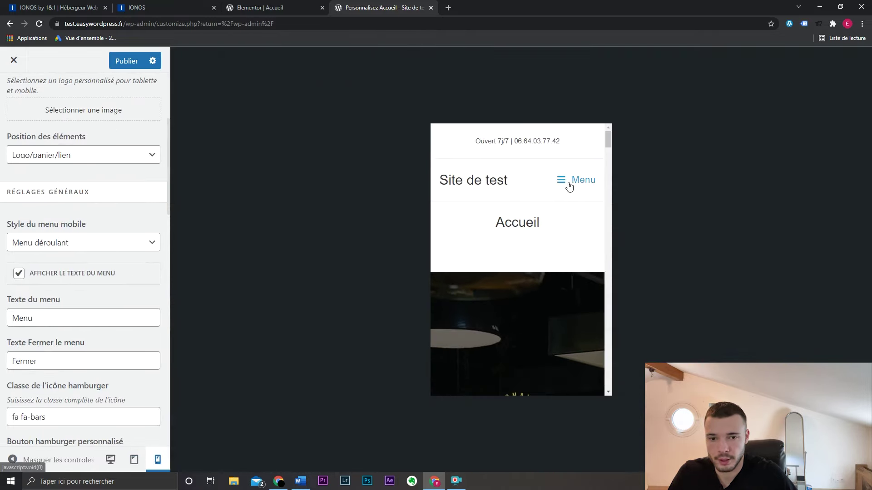
pyautogui.click(570, 182)
pyautogui.click(459, 226)
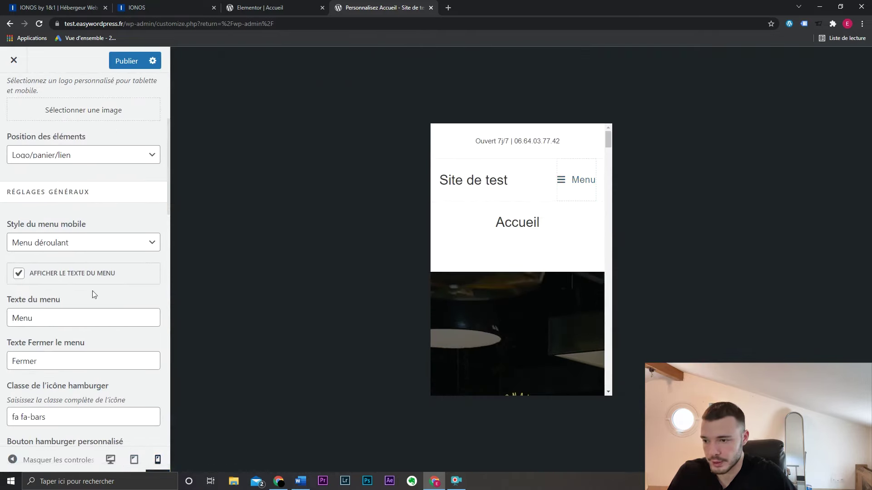
pyautogui.click(86, 274)
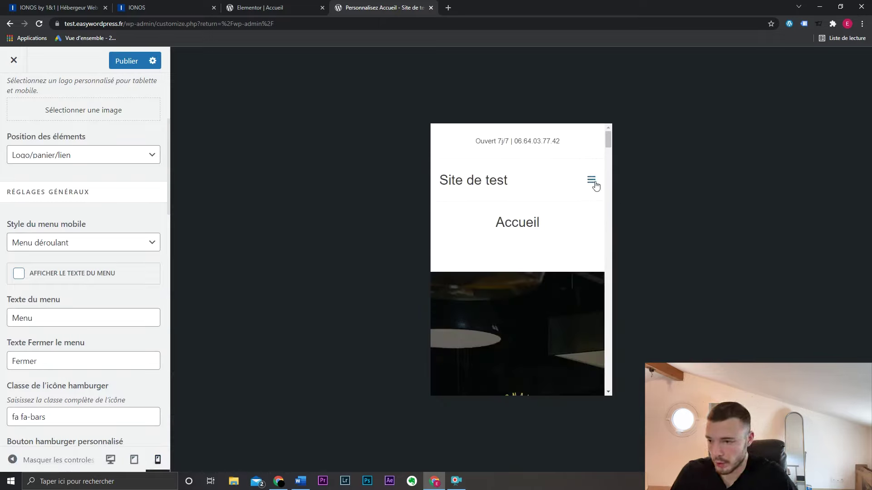
# - Place the mobile menu icon before the logo, then return to desktop preview and the main sections
pyautogui.click(109, 155)
pyautogui.click(109, 193)
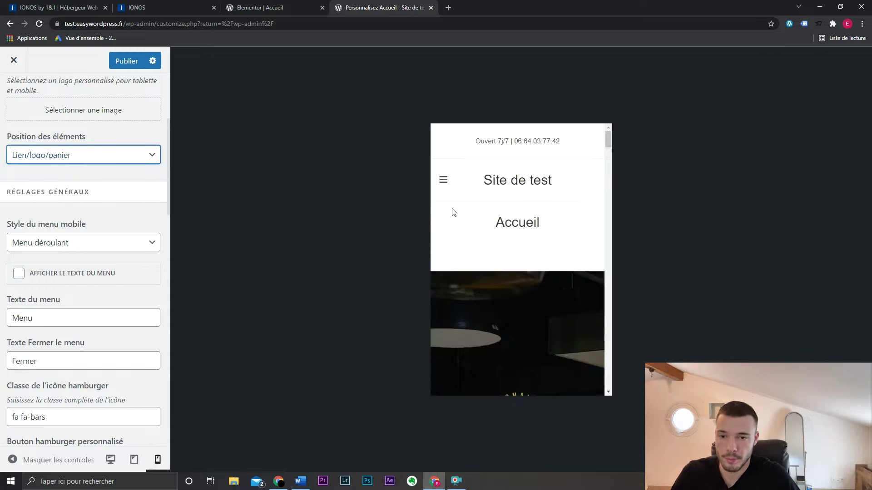
pyautogui.click(444, 182)
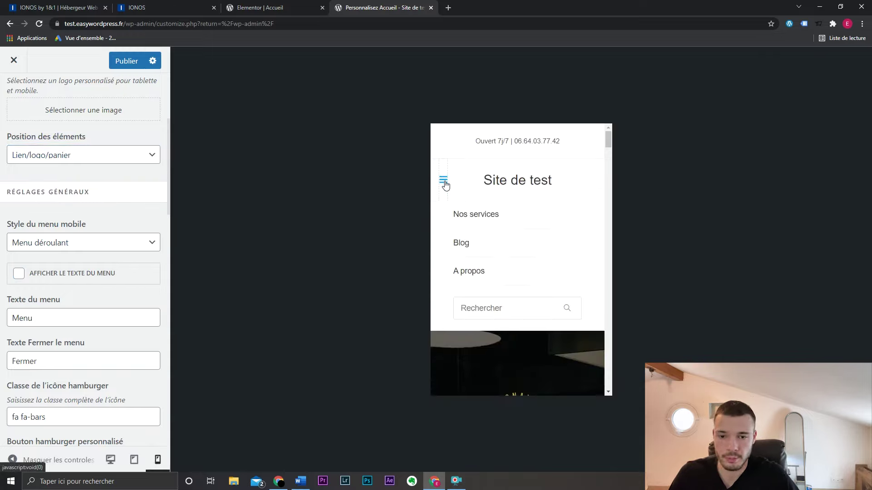
pyautogui.click(445, 182)
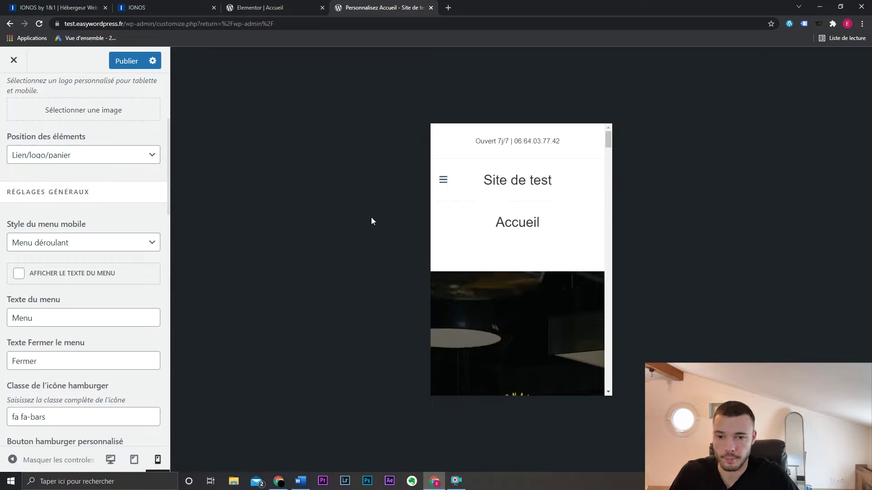
pyautogui.click(111, 460)
pyautogui.scroll(3, 32, 133)
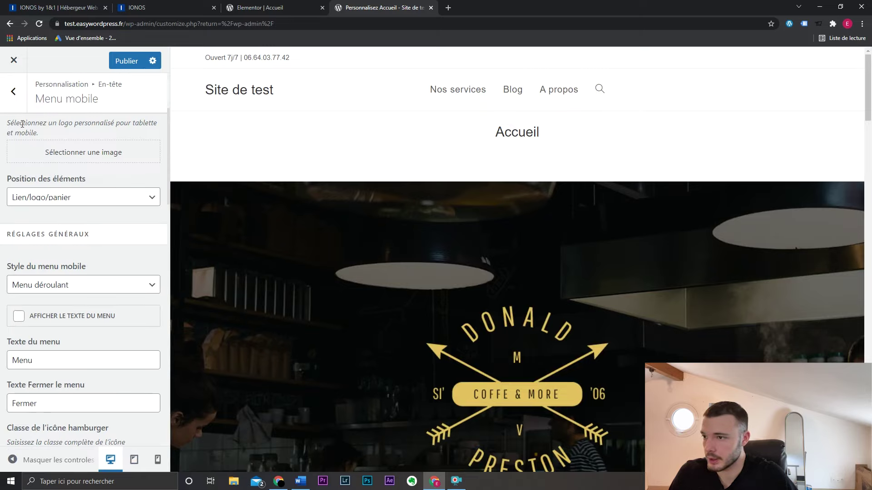
pyautogui.click(19, 107)
pyautogui.click(20, 107)
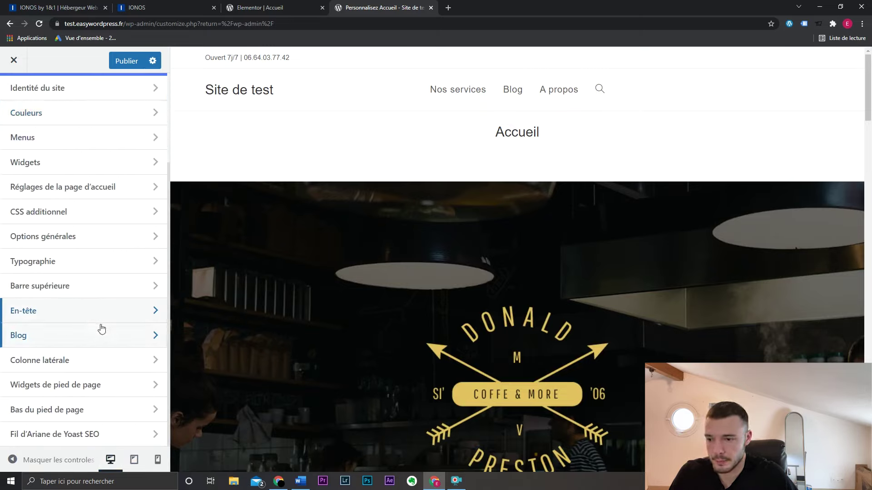
# - Set the blog entries to Pleine largeur with no sidebar and hide the Méta line
pyautogui.click(511, 94)
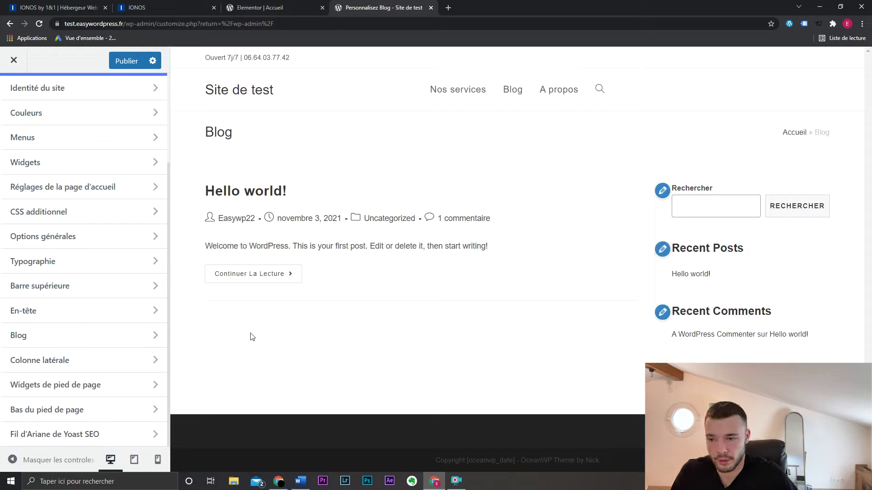
pyautogui.click(118, 331)
pyautogui.click(103, 134)
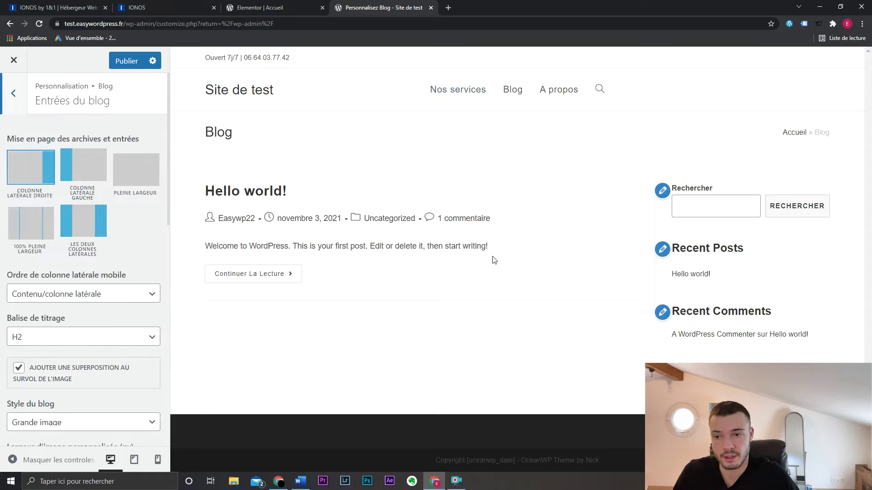
pyautogui.click(136, 182)
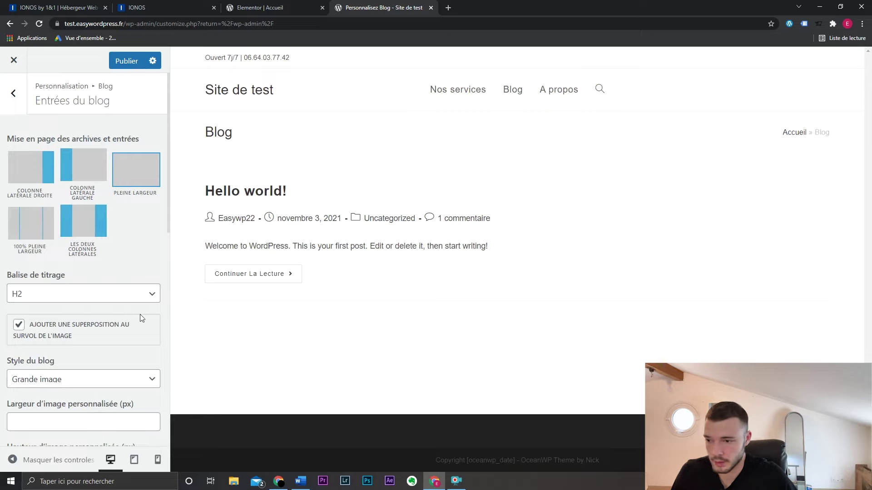
pyautogui.scroll(-3, 137, 315)
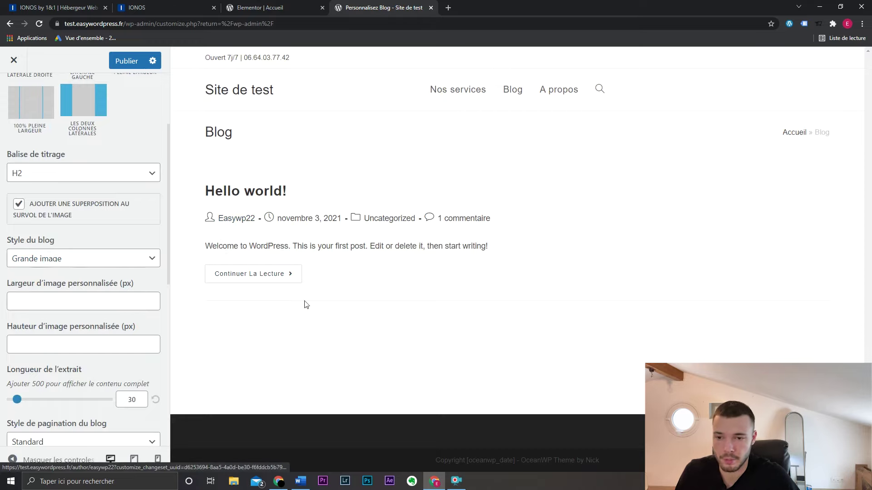
pyautogui.scroll(-4, 102, 348)
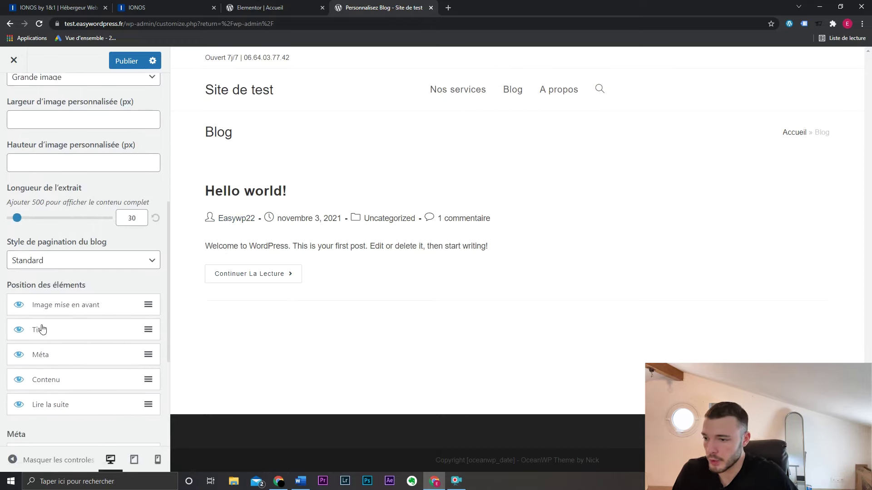
pyautogui.click(21, 359)
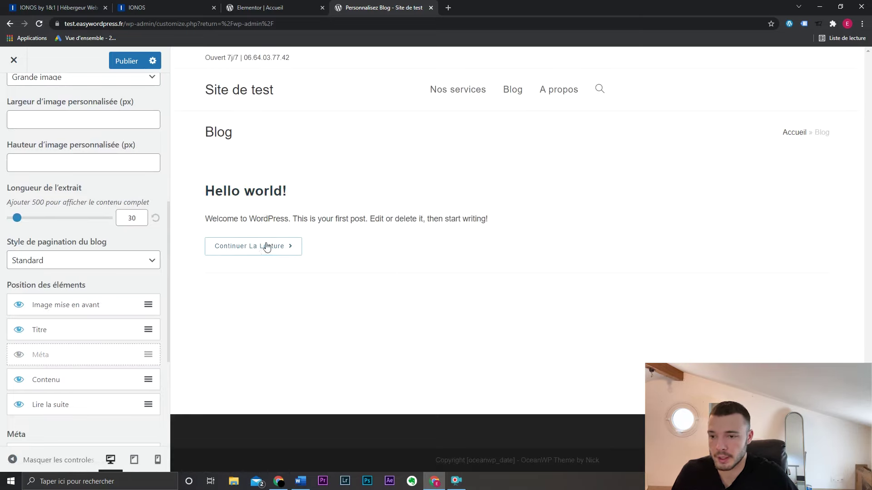
# - Try the Grille and Miniature blog styles, then settle on Grande image
pyautogui.scroll(4, 109, 272)
pyautogui.click(100, 257)
pyautogui.click(95, 286)
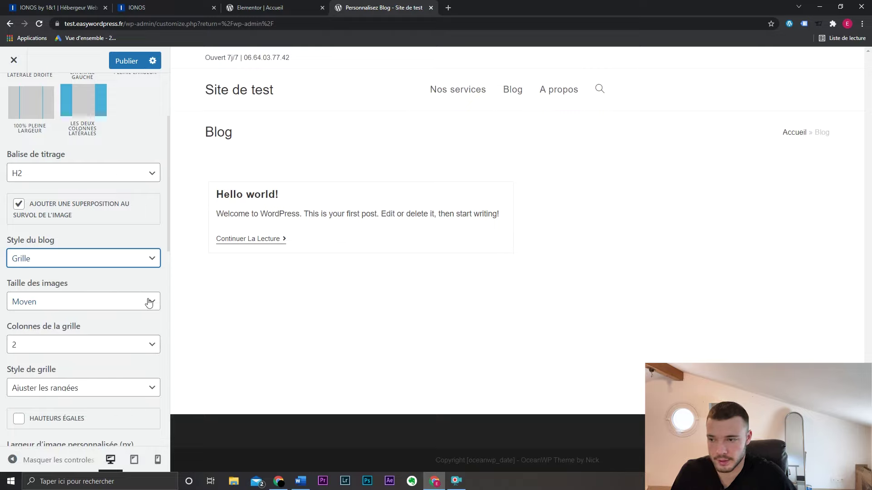
pyautogui.click(105, 258)
pyautogui.click(101, 296)
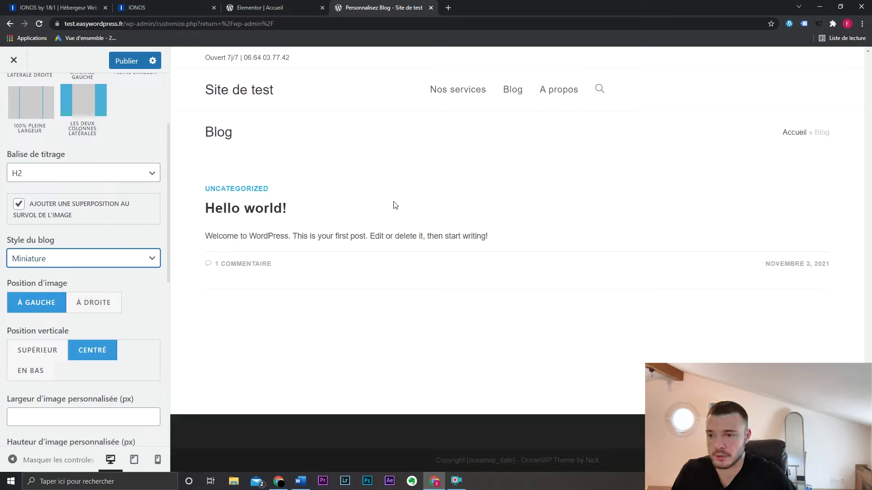
pyautogui.click(87, 263)
pyautogui.click(83, 274)
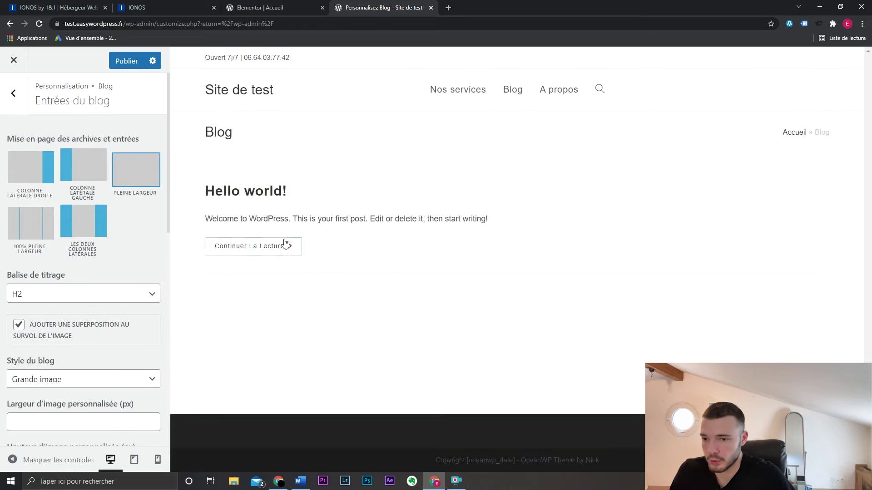
pyautogui.click(13, 93)
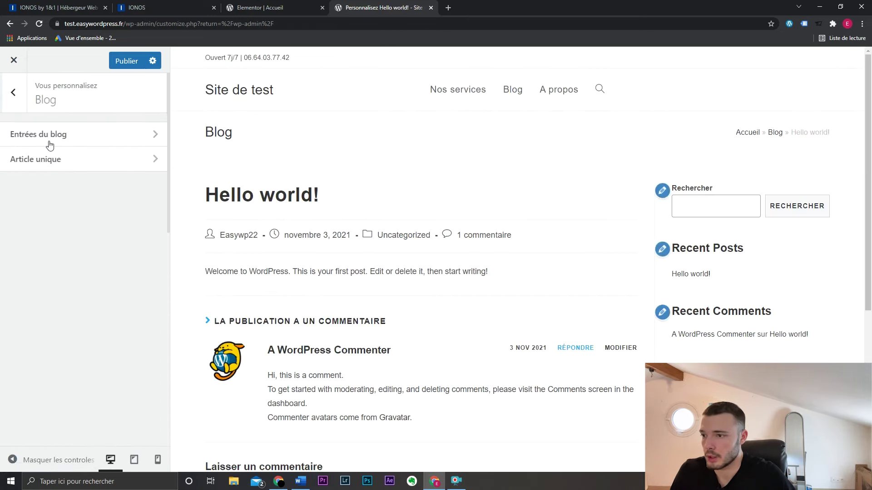
# - Make single posts Pleine largeur without sidebar and hide their Méta line
pyautogui.click(57, 159)
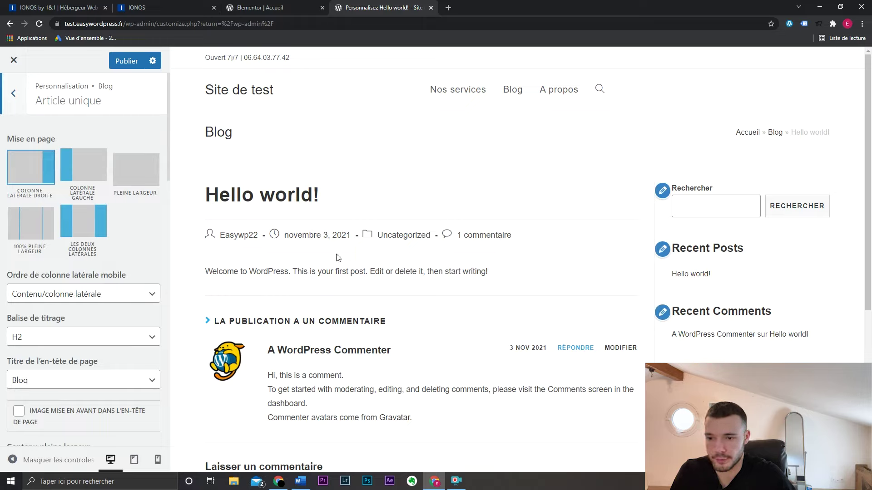
pyautogui.moveTo(195, 278); pyautogui.dragTo(529, 278)
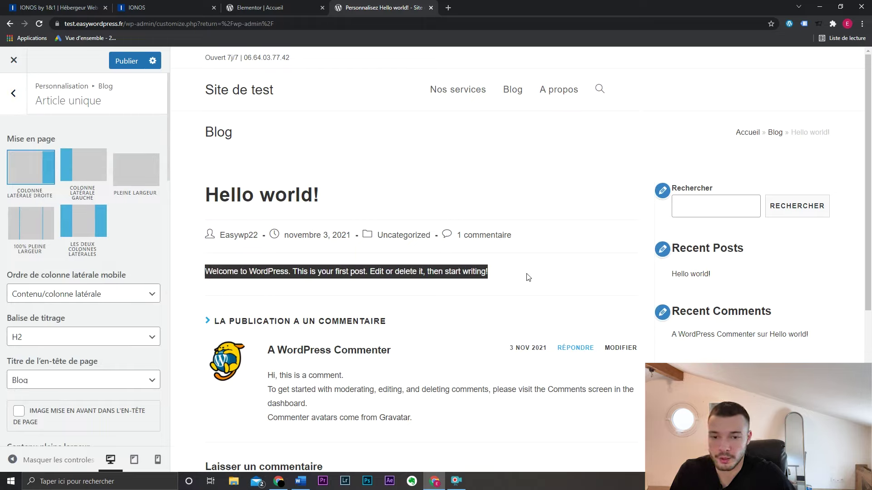
pyautogui.click(513, 270)
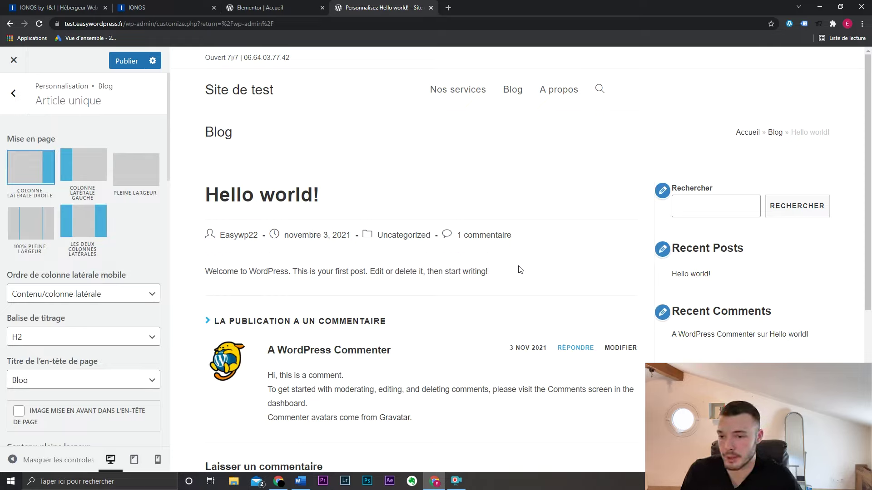
pyautogui.moveTo(198, 198); pyautogui.dragTo(327, 188)
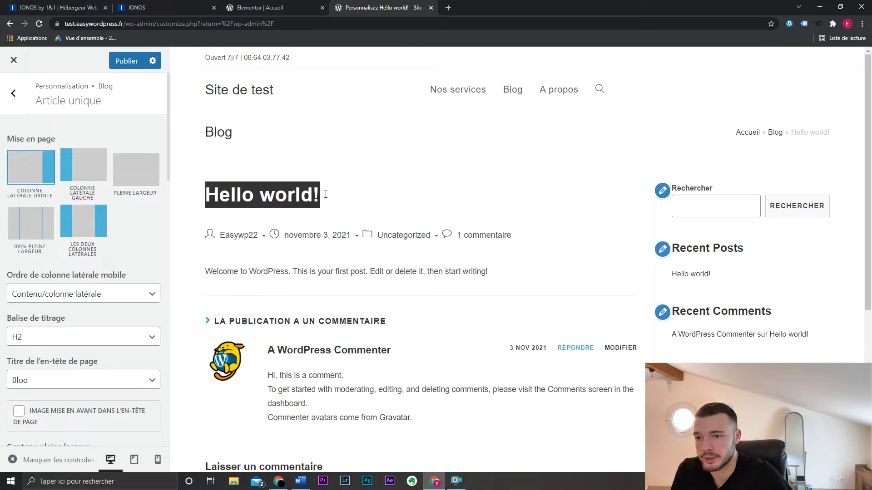
pyautogui.click(380, 196)
pyautogui.click(145, 178)
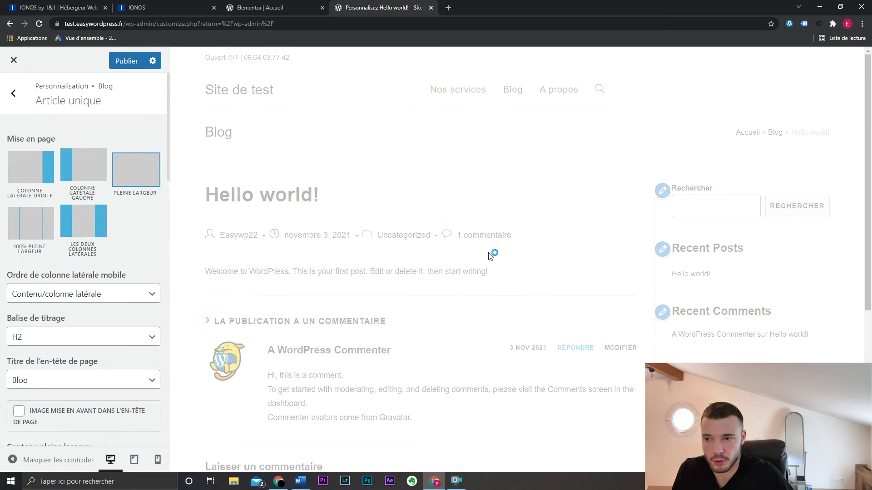
pyautogui.scroll(-10, 113, 253)
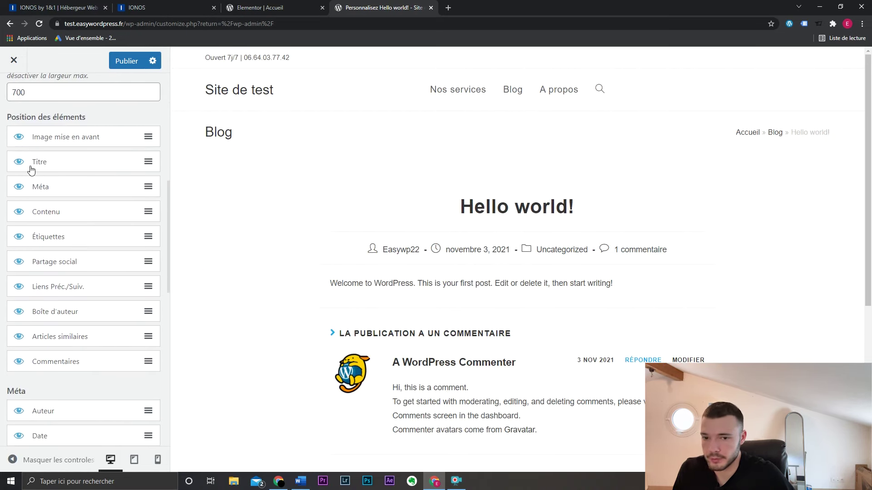
pyautogui.click(19, 187)
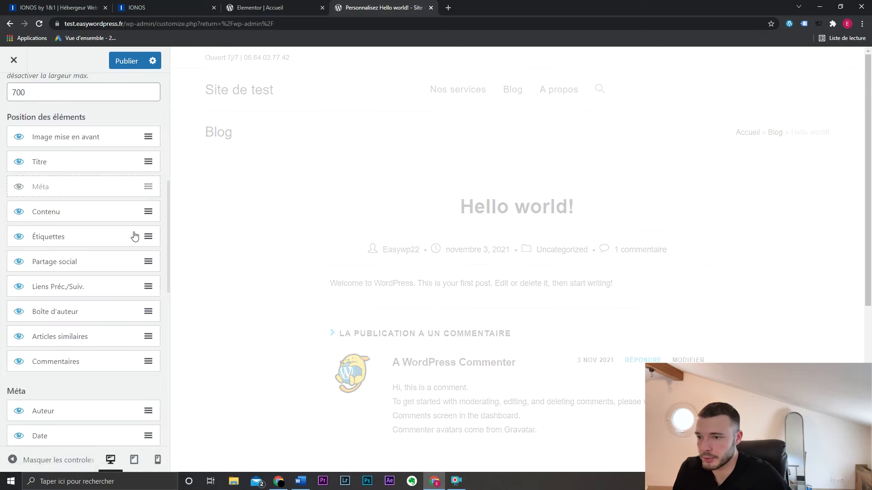
# - Move Commentaires directly below Contenu in Position des éléments
pyautogui.scroll(-5, 416, 311)
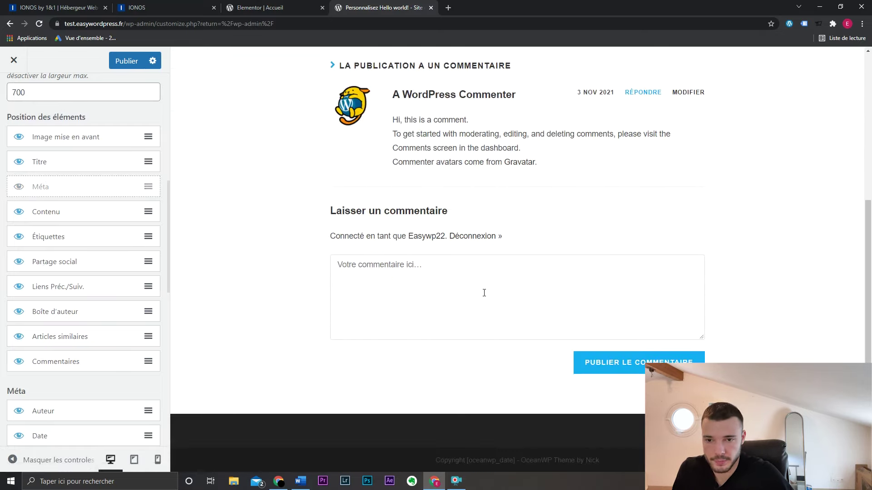
pyautogui.scroll(1, 437, 174)
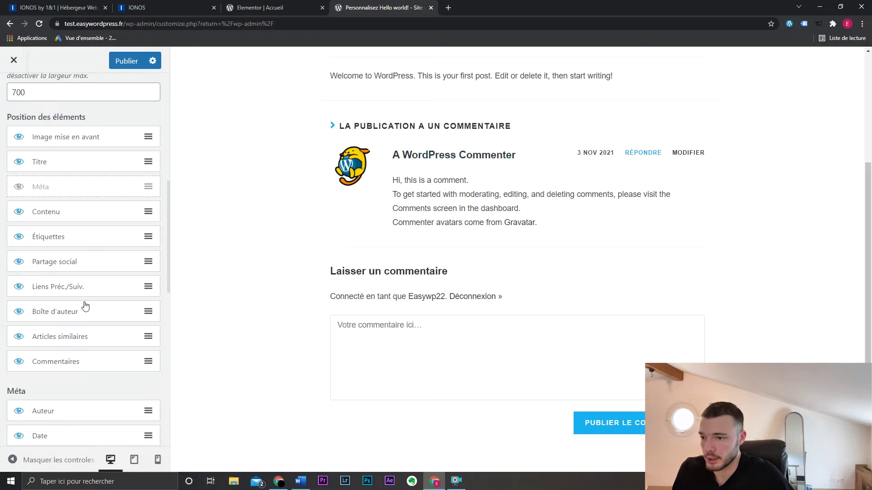
pyautogui.scroll(-1, 268, 304)
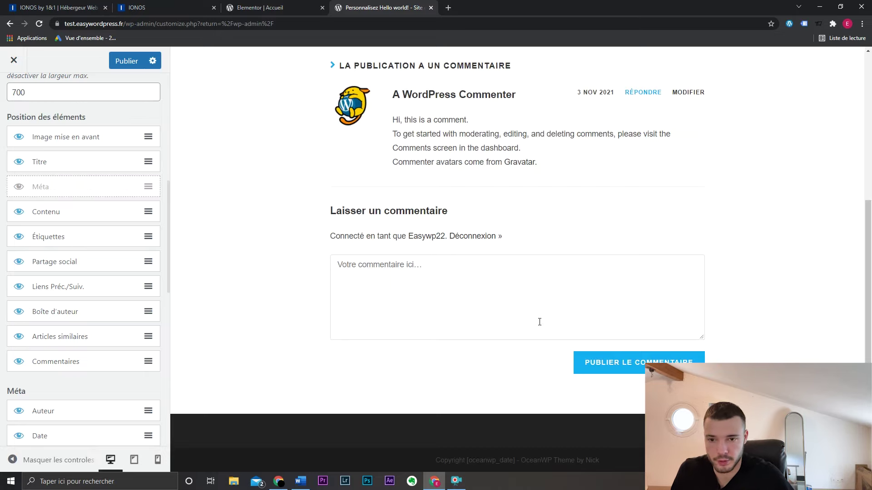
pyautogui.scroll(3, 540, 322)
pyautogui.scroll(-2, 403, 314)
pyautogui.scroll(1, 429, 276)
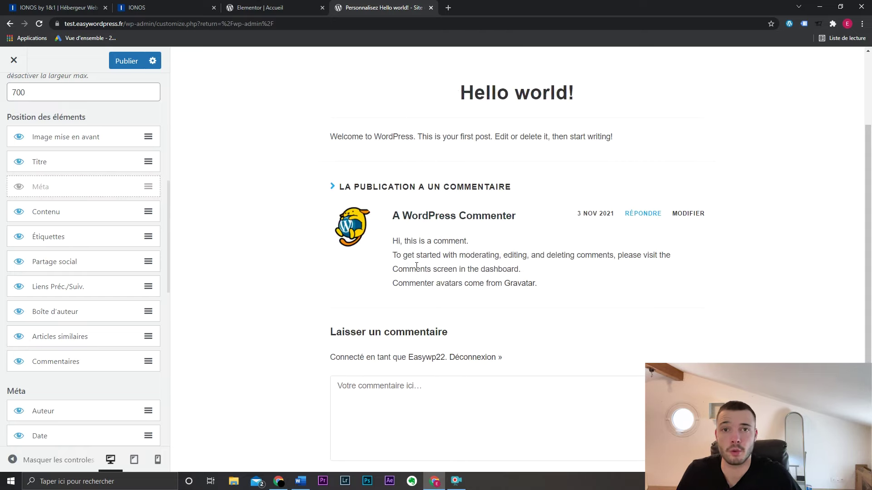
pyautogui.scroll(1, 417, 265)
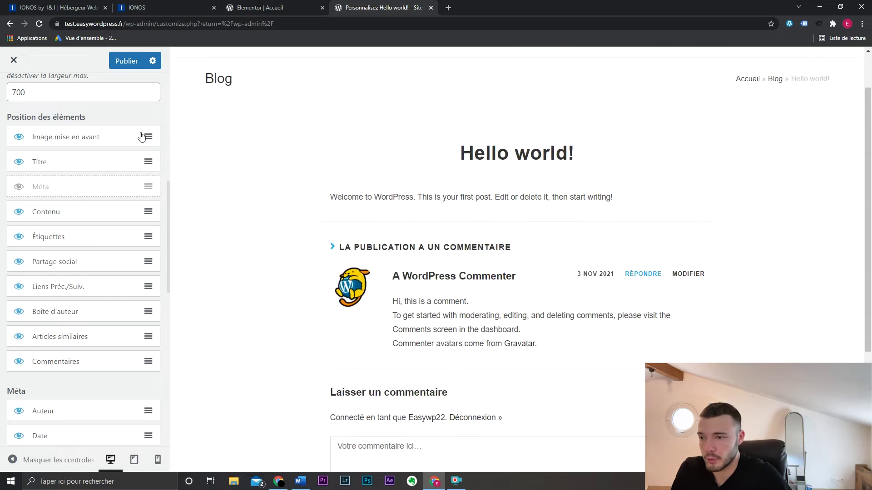
pyautogui.moveTo(147, 364); pyautogui.dragTo(148, 206)
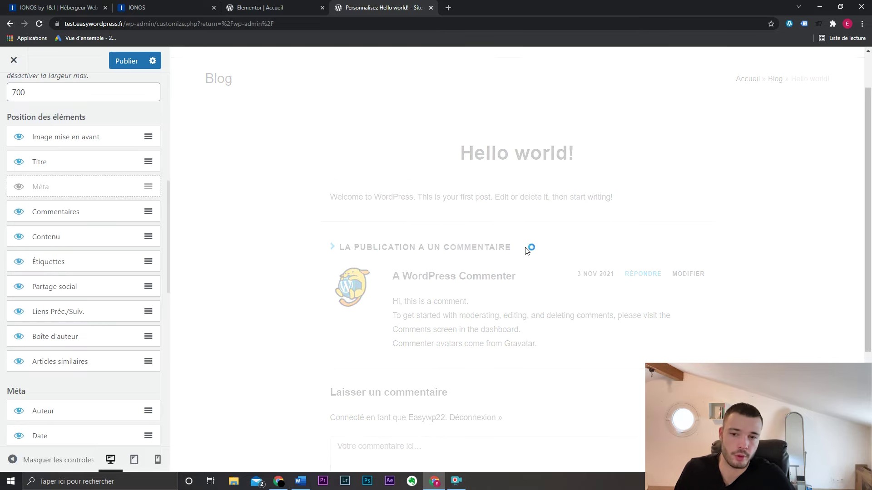
pyautogui.scroll(-4, 565, 290)
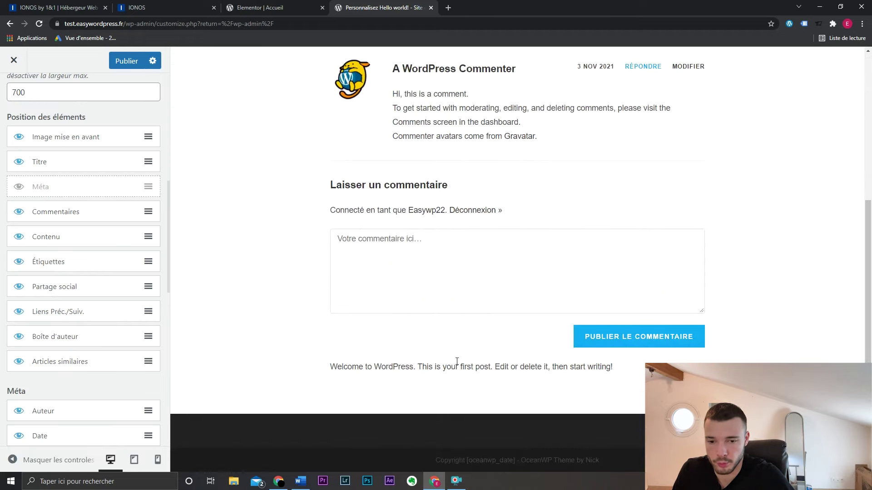
pyautogui.scroll(5, 518, 283)
pyautogui.moveTo(150, 214); pyautogui.dragTo(148, 241)
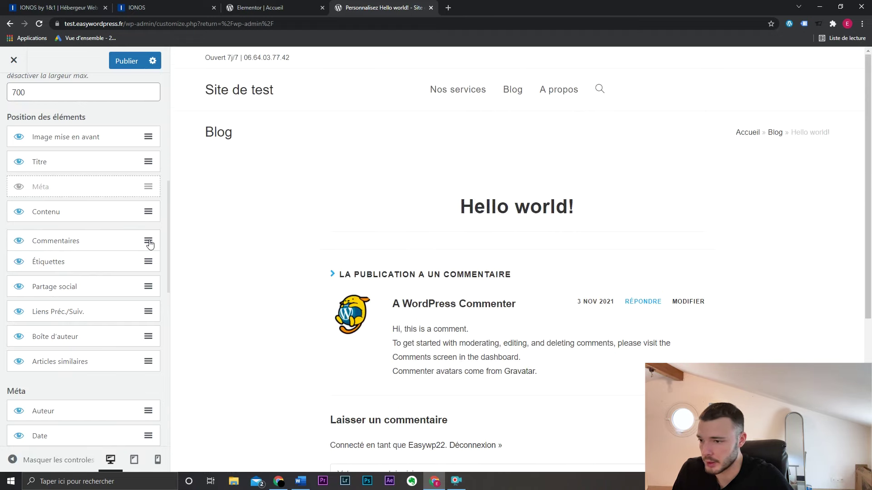
pyautogui.scroll(-5, 502, 264)
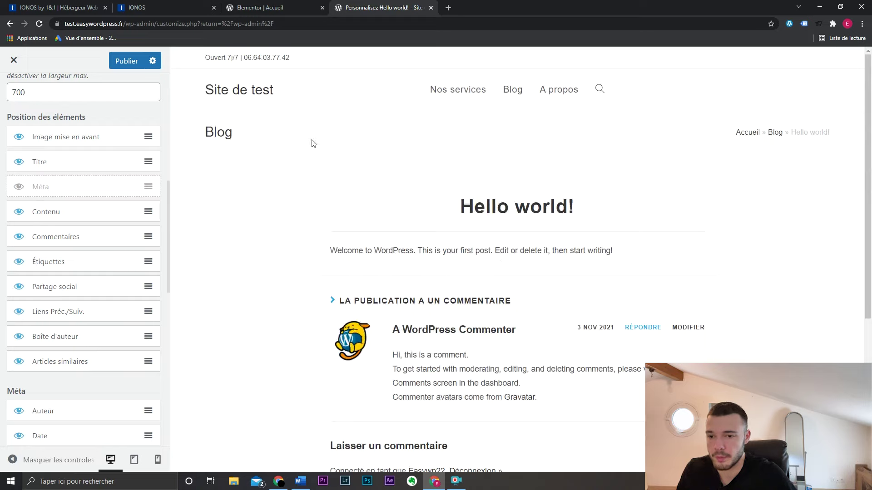
pyautogui.scroll(6, 57, 159)
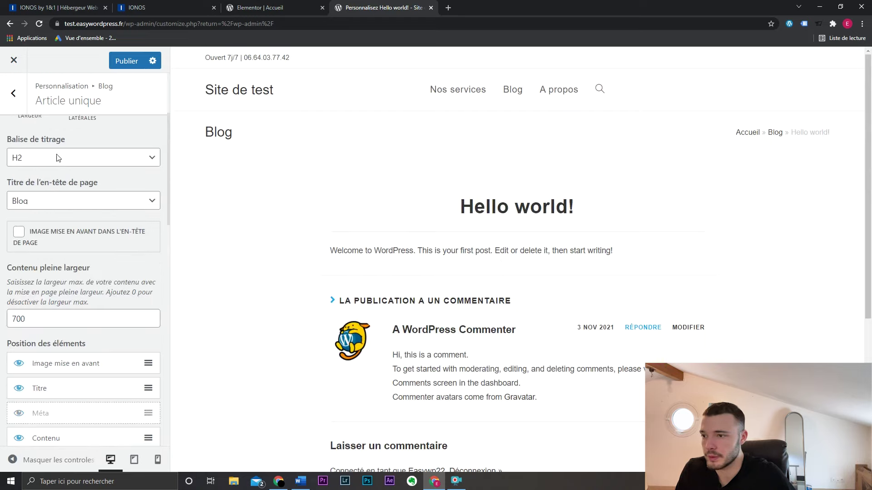
# - Publish the blog and single-post layout changes from the Blog section
pyautogui.click(15, 95)
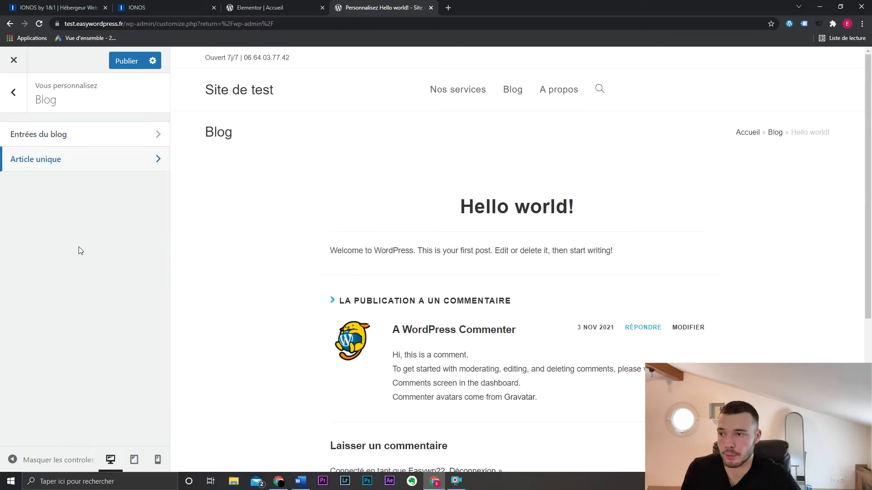
pyautogui.click(126, 60)
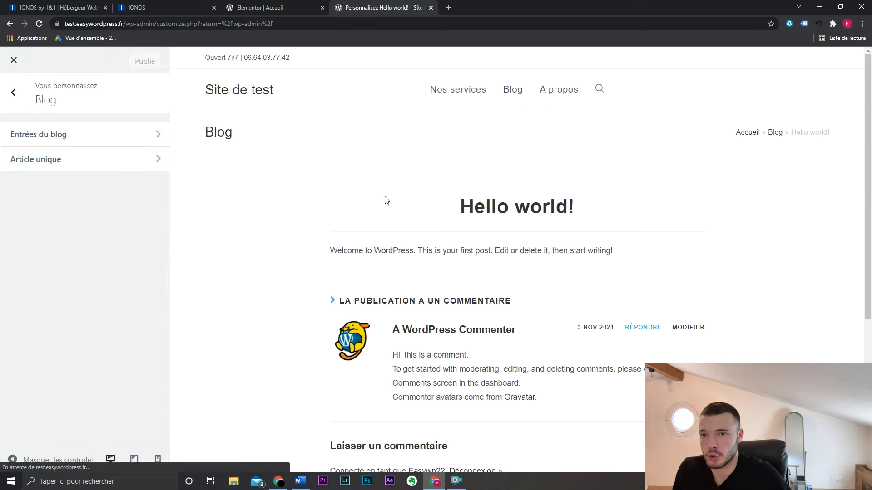
pyautogui.scroll(-5, 477, 415)
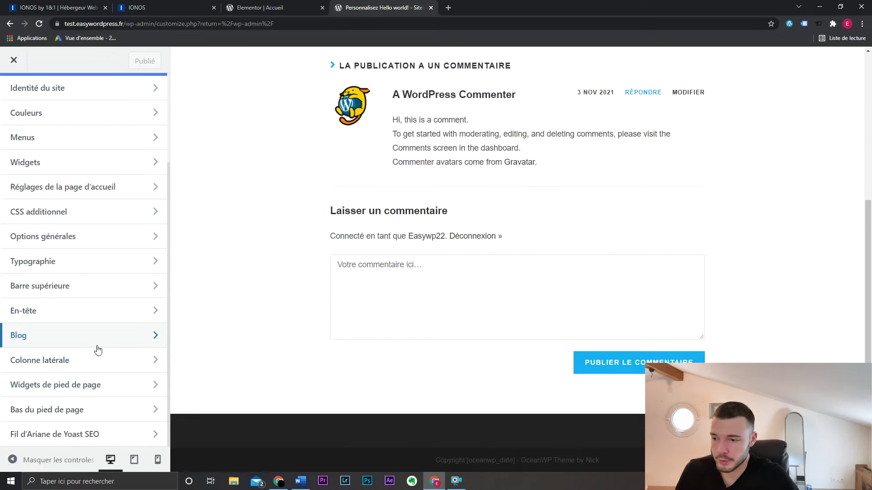
# - Uncheck Activer le bas du pied de page, publish, and close the Customizer
pyautogui.click(106, 395)
pyautogui.scroll(-8, 132, 293)
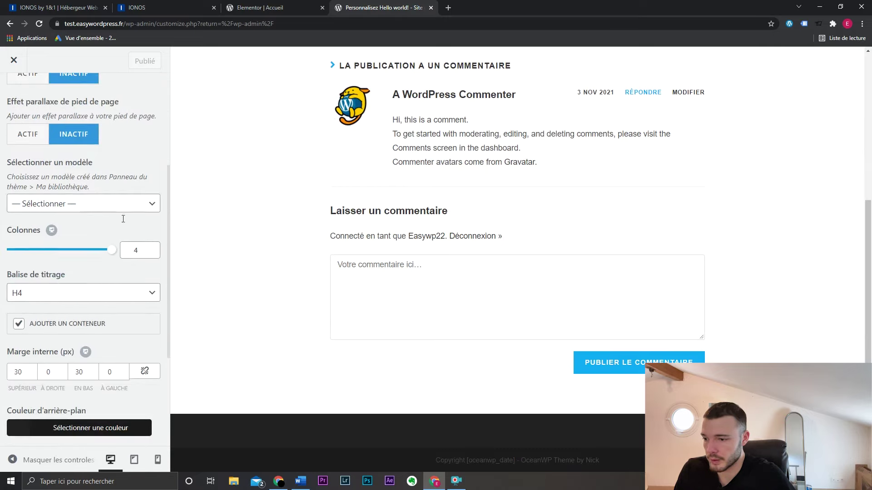
pyautogui.scroll(8, 131, 290)
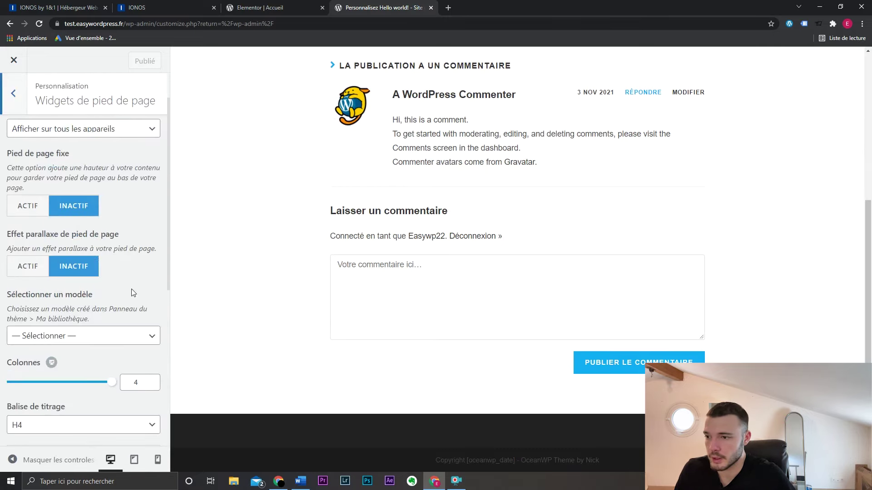
pyautogui.click(5, 109)
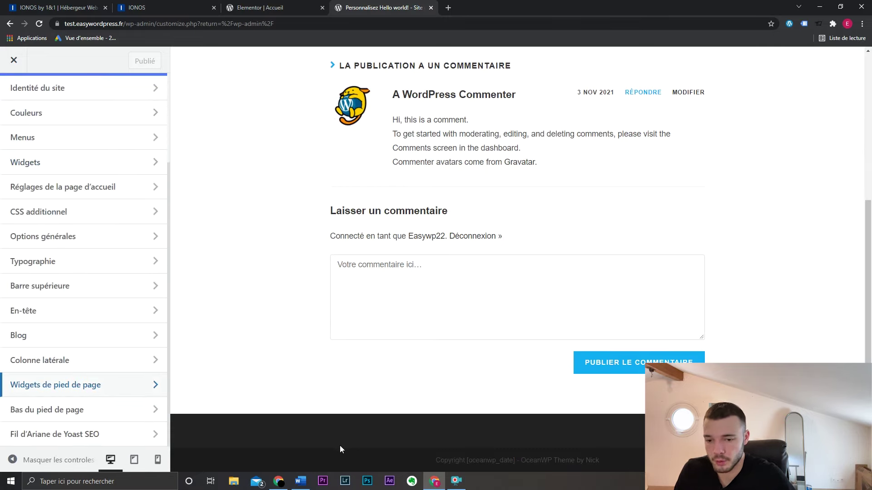
pyautogui.click(136, 410)
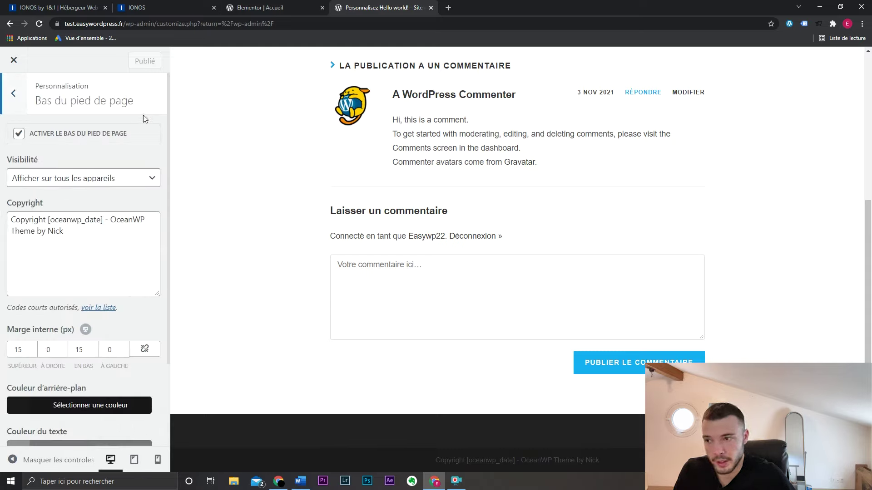
pyautogui.click(108, 135)
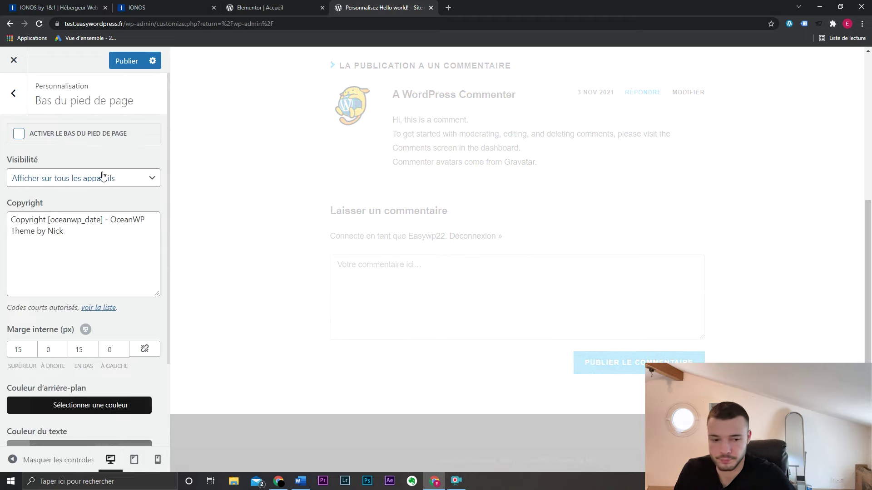
pyautogui.click(132, 61)
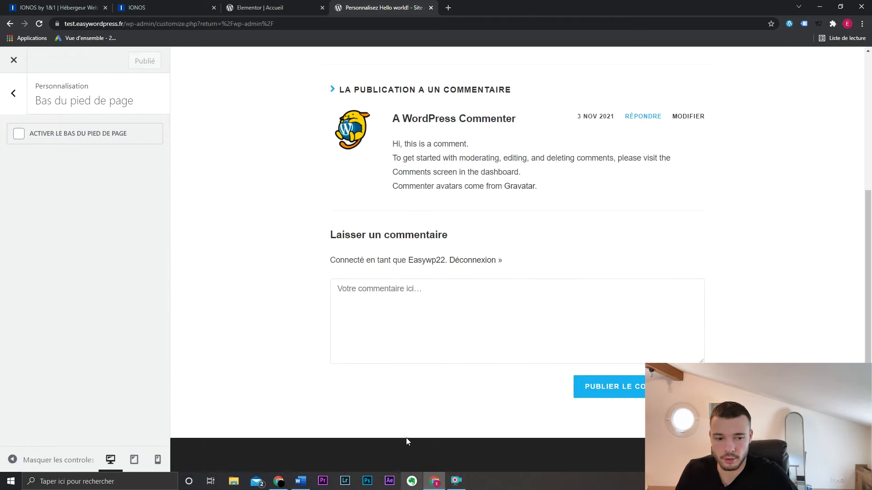
pyautogui.click(14, 67)
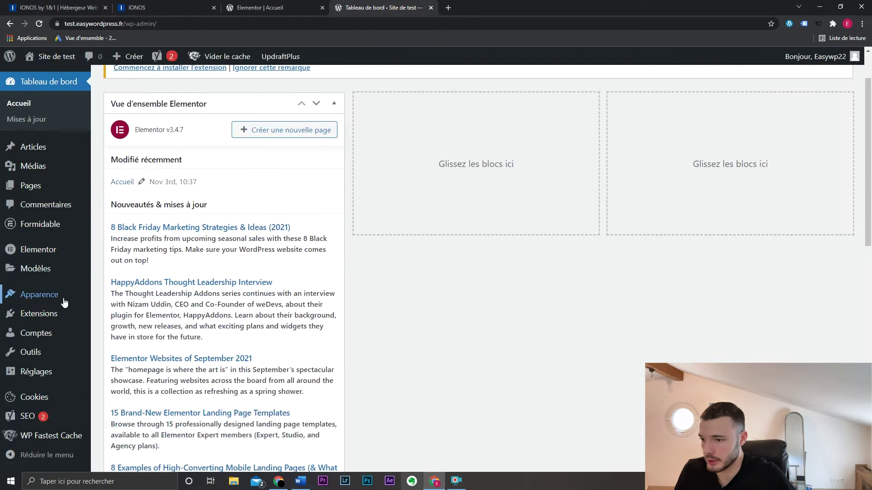
# - Go to Apparence > Widgets and expand the Pied de page 1 area
pyautogui.moveTo(64, 301)
pyautogui.click(142, 326)
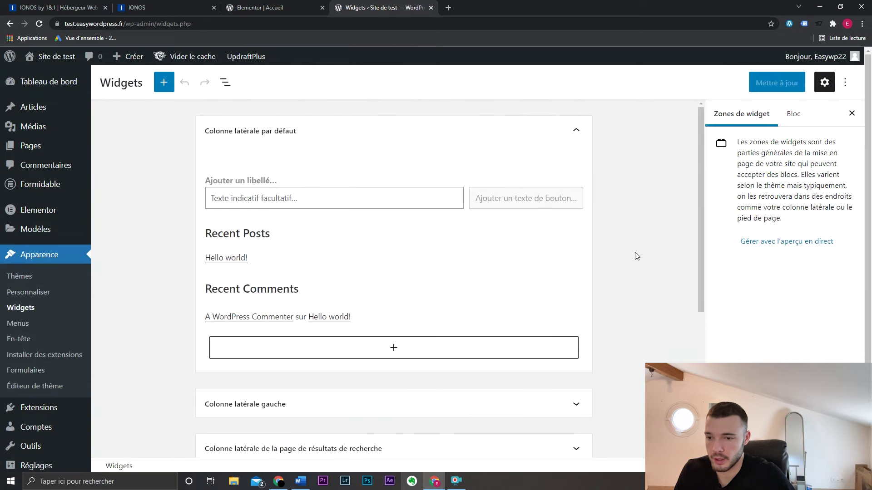
pyautogui.scroll(-5, 641, 256)
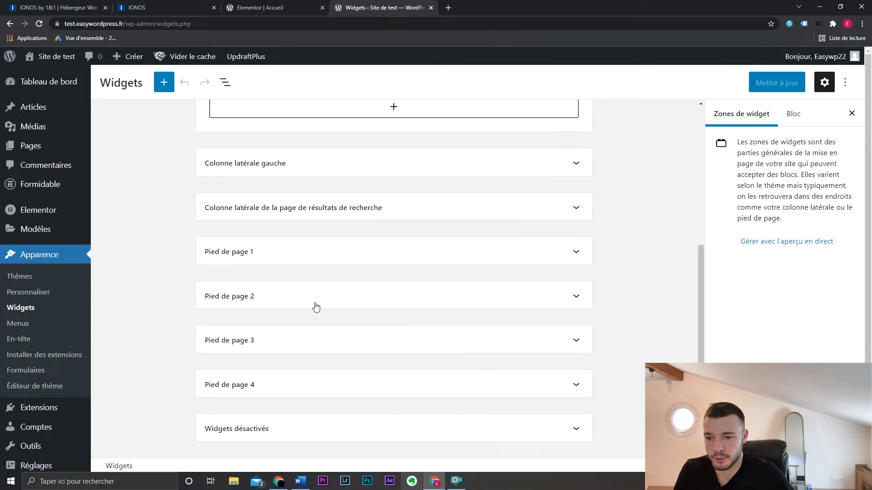
pyautogui.click(327, 249)
pyautogui.click(327, 249)
pyautogui.click(315, 294)
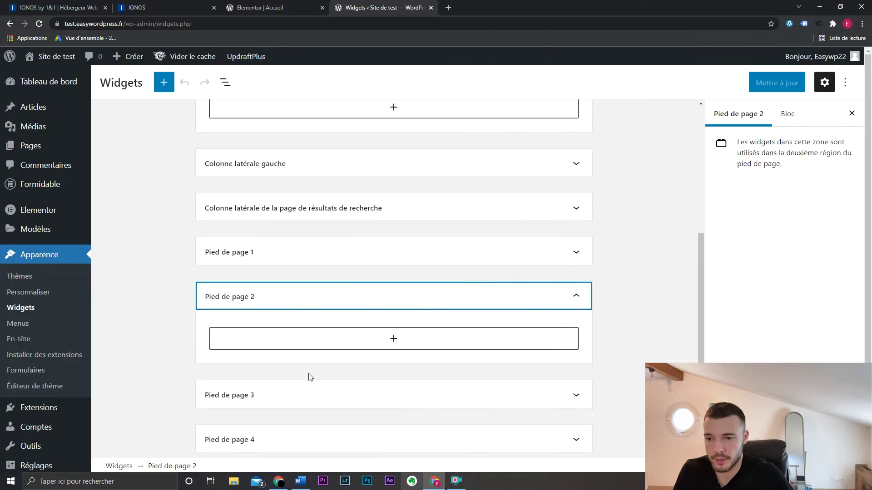
pyautogui.click(315, 300)
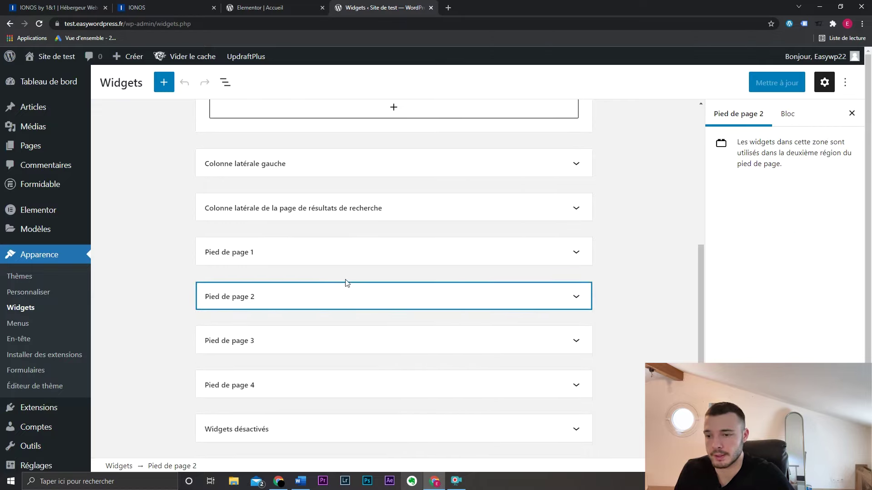
pyautogui.click(371, 251)
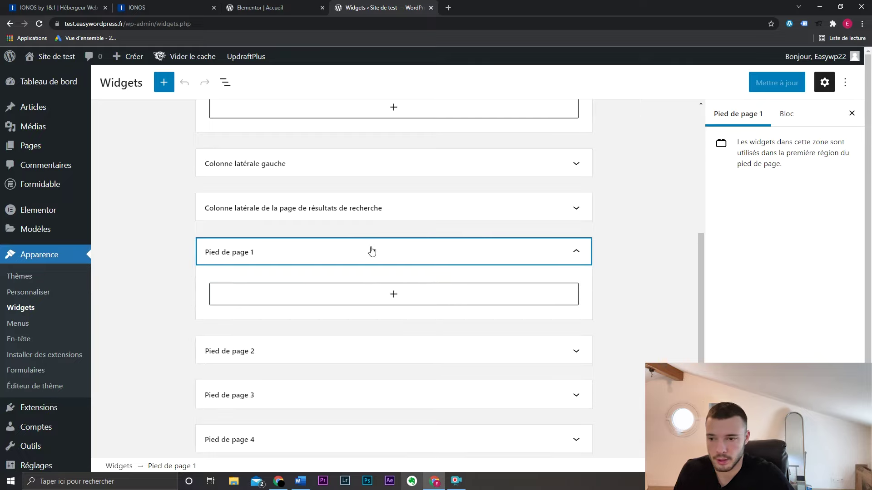
# - Insert a Titre heading block into Pied de page 1 via Tout parcourir
pyautogui.click(392, 295)
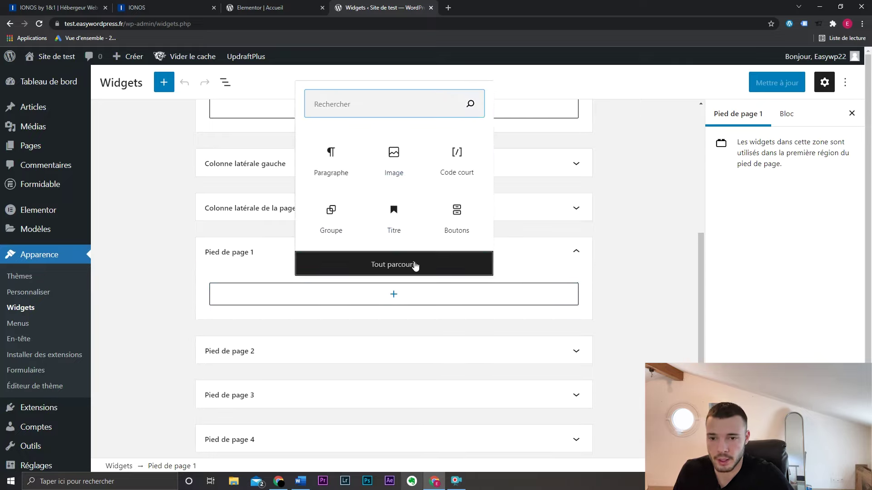
pyautogui.click(415, 266)
pyautogui.scroll(-1, 229, 235)
pyautogui.scroll(1, 228, 236)
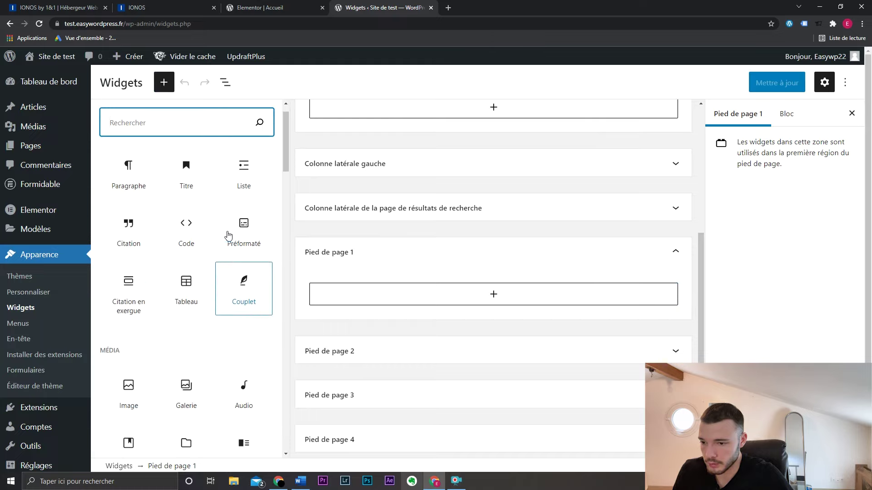
pyautogui.click(187, 199)
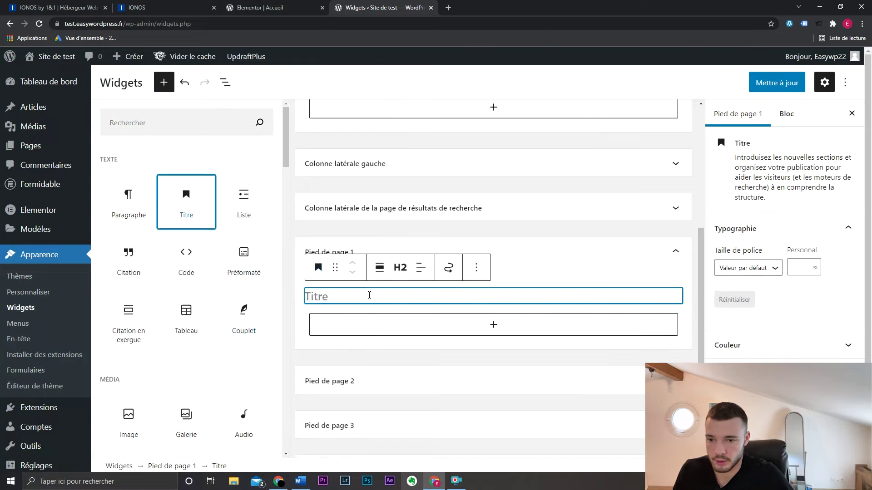
# - Title the heading Informations and add a Paragraphe block beneath it
pyautogui.click(370, 294)
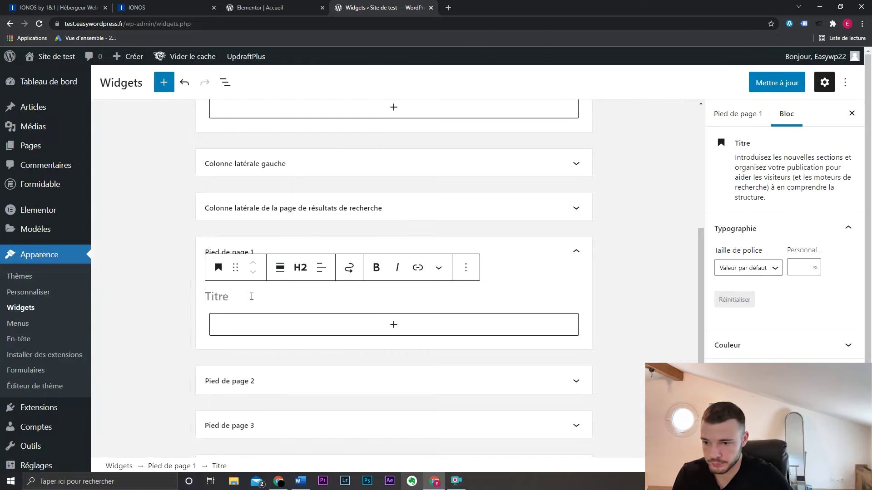
pyautogui.click(236, 296)
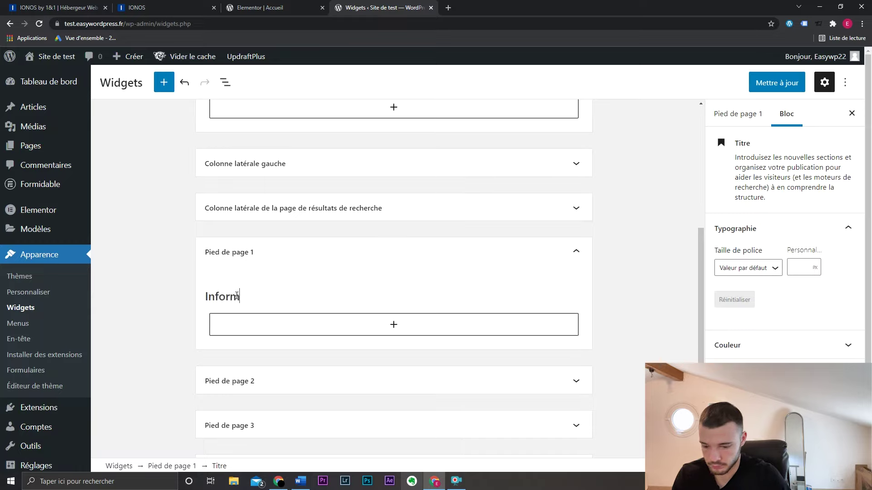
pyautogui.click(278, 323)
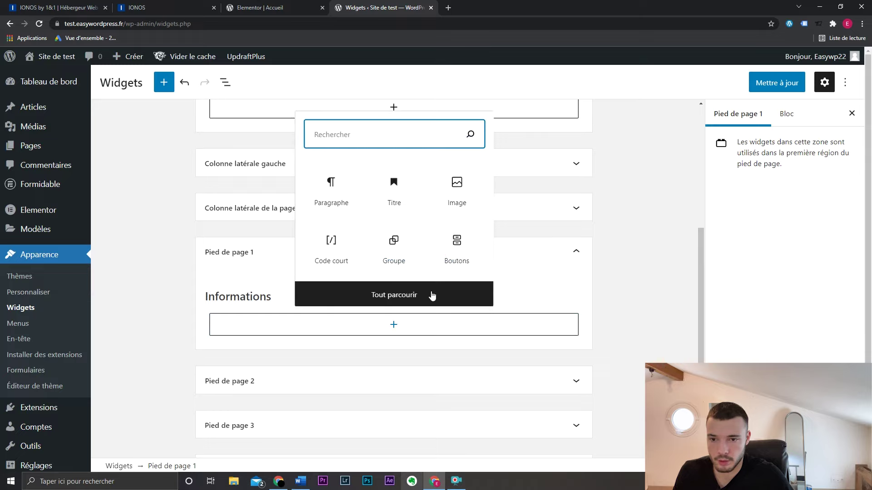
pyautogui.click(432, 296)
pyautogui.write('text')
pyautogui.press('Return')
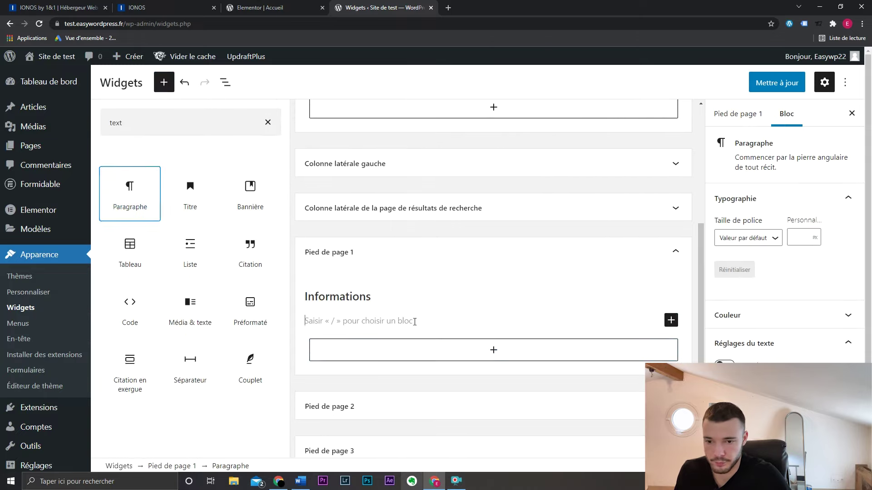
# - Fill the paragraph with Téléphone :, Email : and Horaires lines
pyautogui.write('Téléphone :')
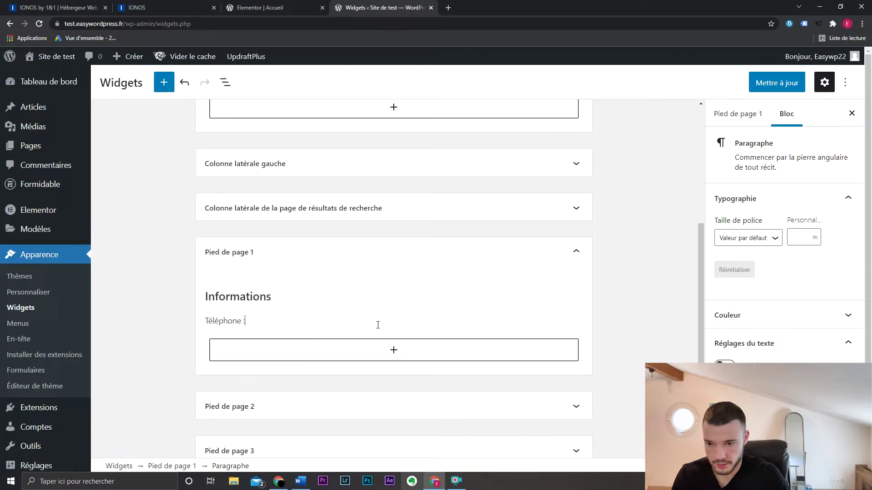
pyautogui.press('Return')
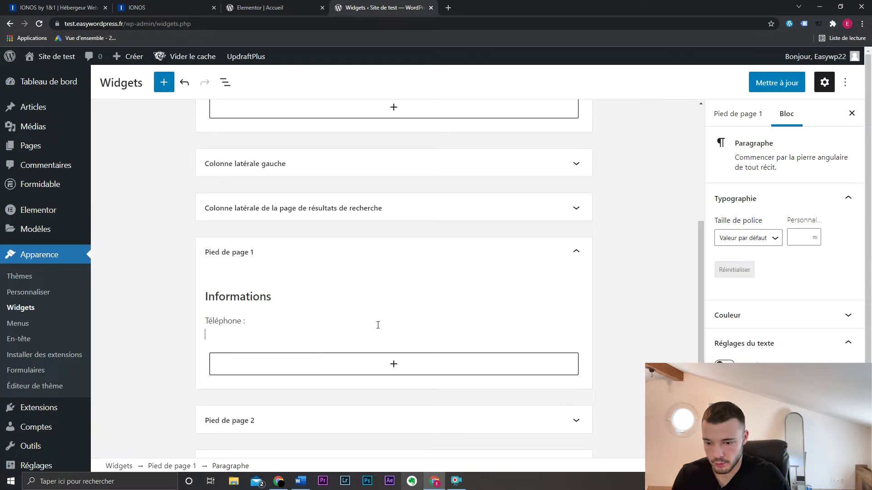
pyautogui.write('Email :')
pyautogui.press('Return')
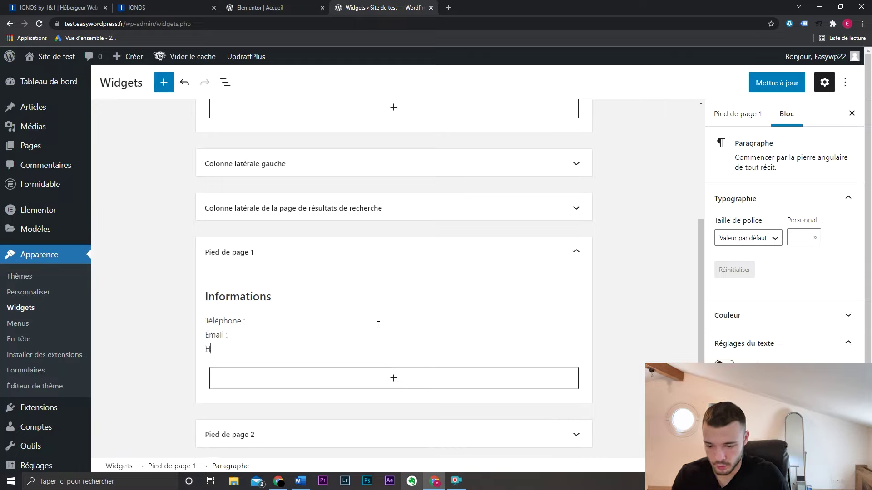
pyautogui.write('Horaires')
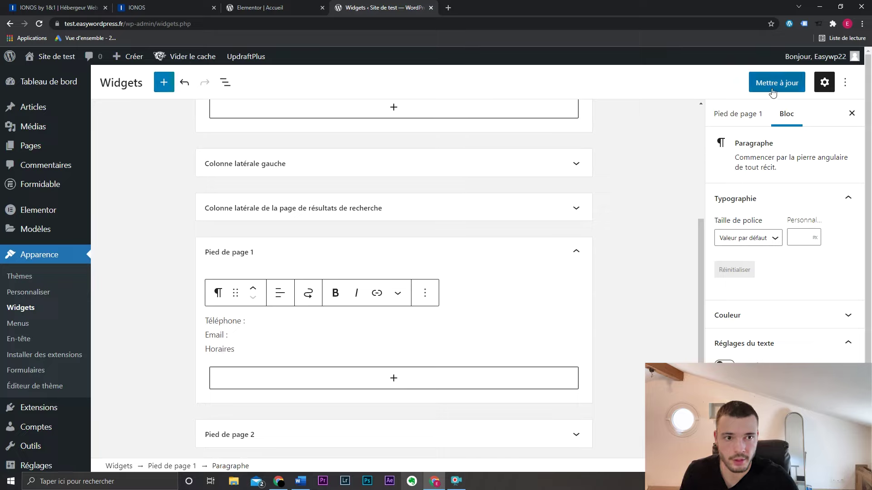
# - Save the widgets with Mettre à jour and check the footer on the homepage
pyautogui.click(773, 87)
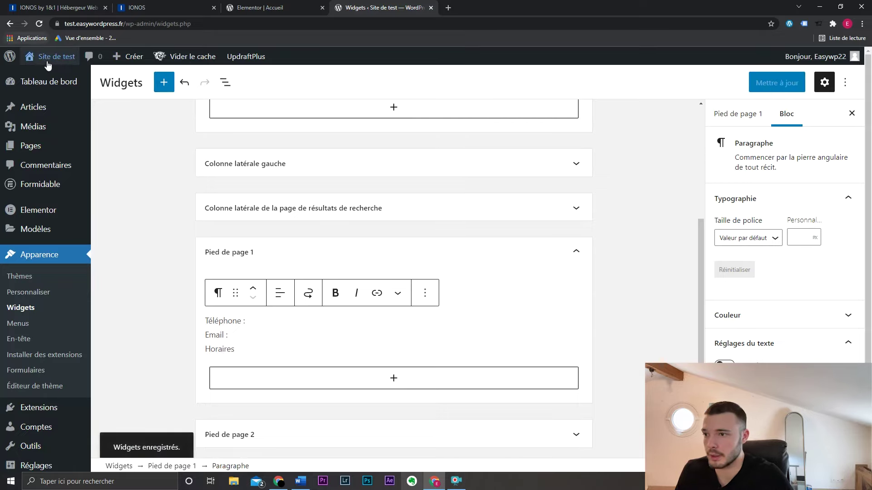
pyautogui.middleClick(132, 56)
pyautogui.click(469, 4)
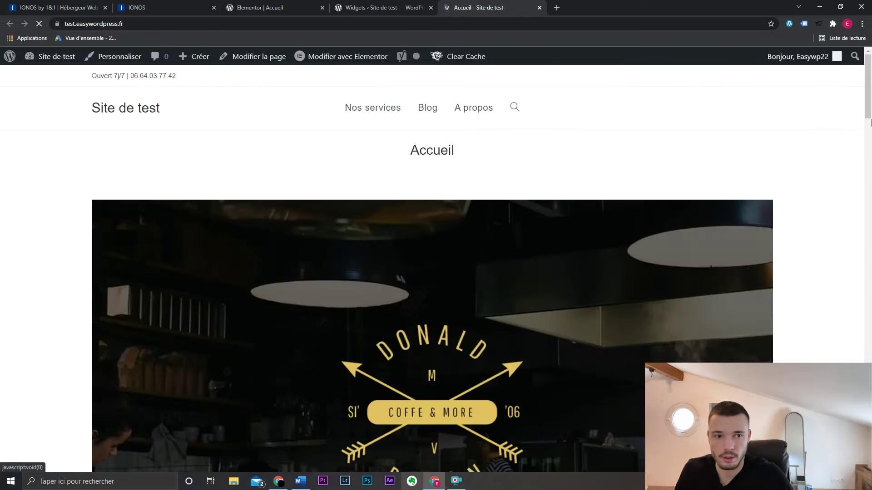
pyautogui.scroll(-20, 551, 171)
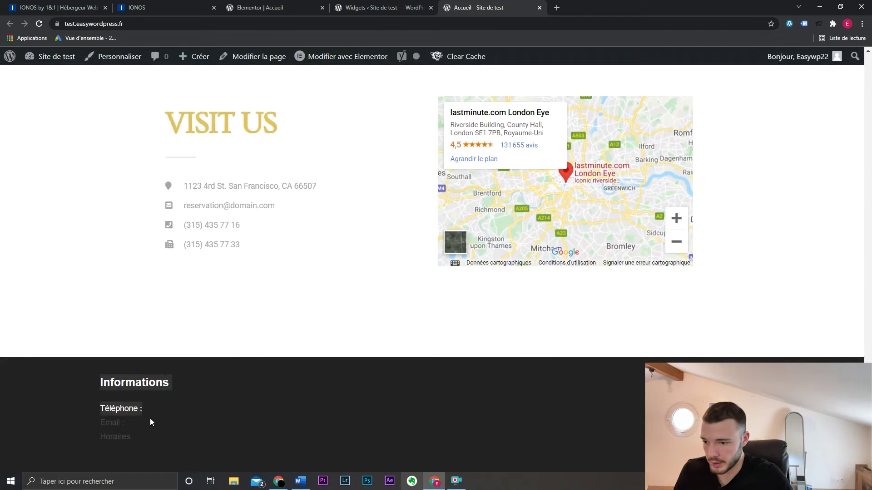
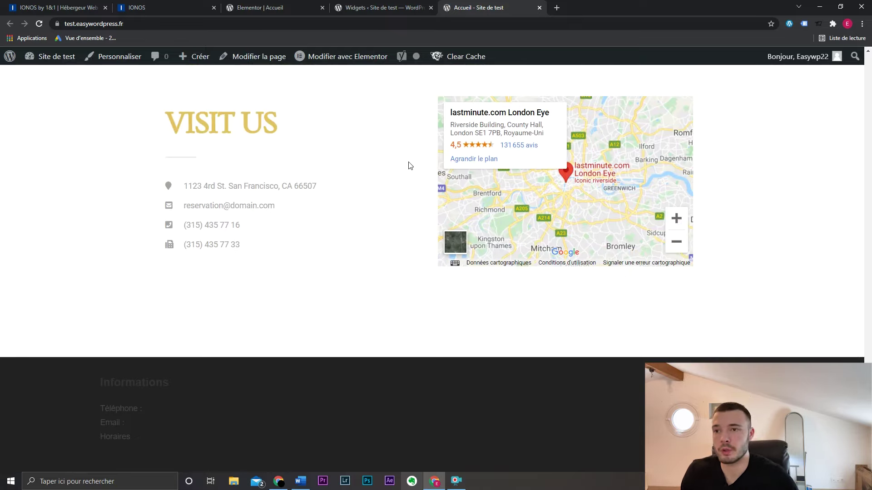
# - Search the plugin directory for 'elementor' under Extensions > Ajouter
pyautogui.click(401, 6)
pyautogui.scroll(-1, 241, 231)
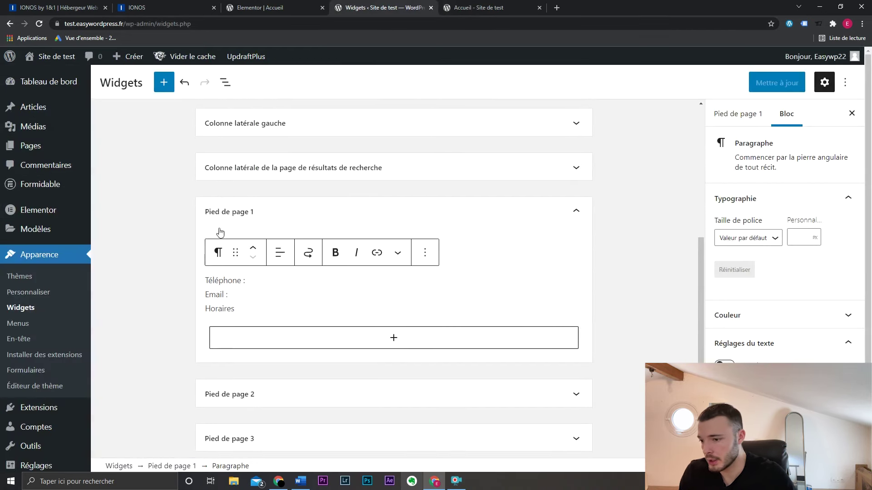
pyautogui.moveTo(40, 408)
pyautogui.click(114, 424)
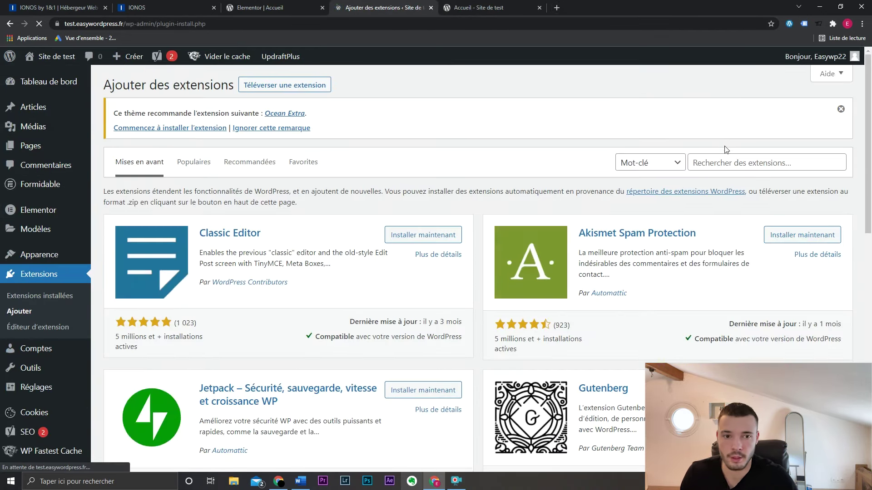
pyautogui.click(732, 162)
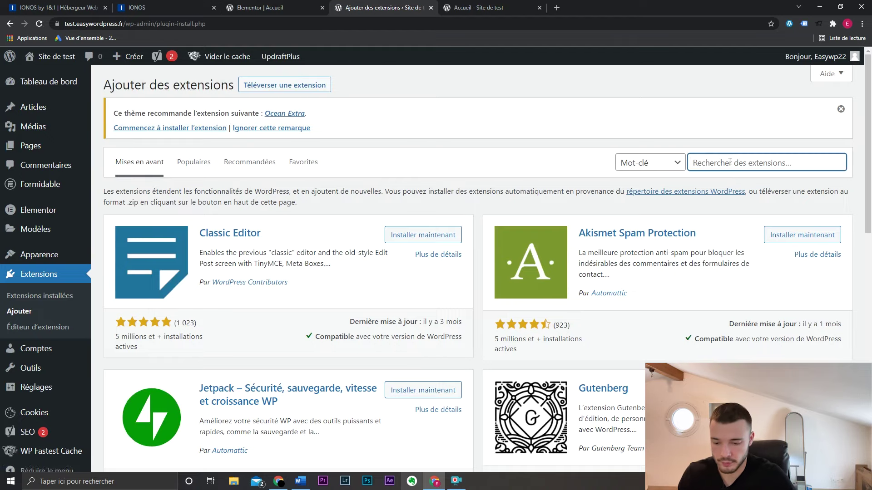
pyautogui.write('elementor')
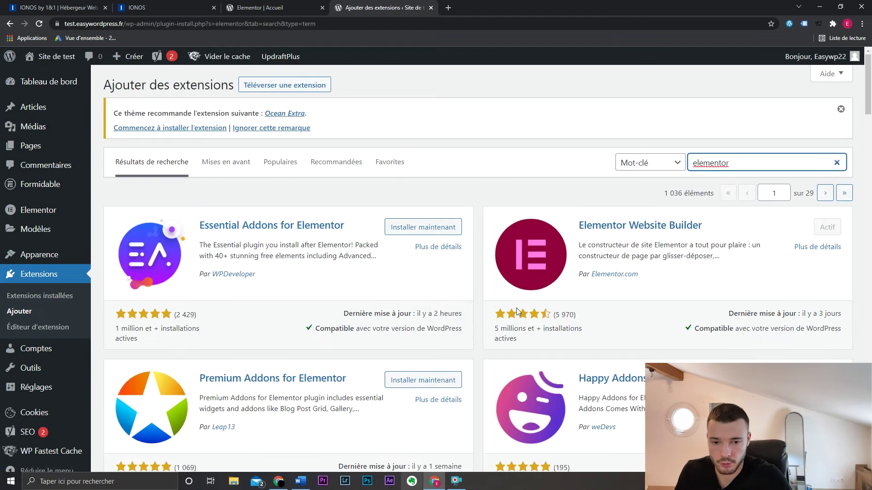
# - Install and activate Elementor Header & Footer Builder, then view its empty templates list
pyautogui.scroll(-6, 514, 296)
pyautogui.scroll(-4, 504, 297)
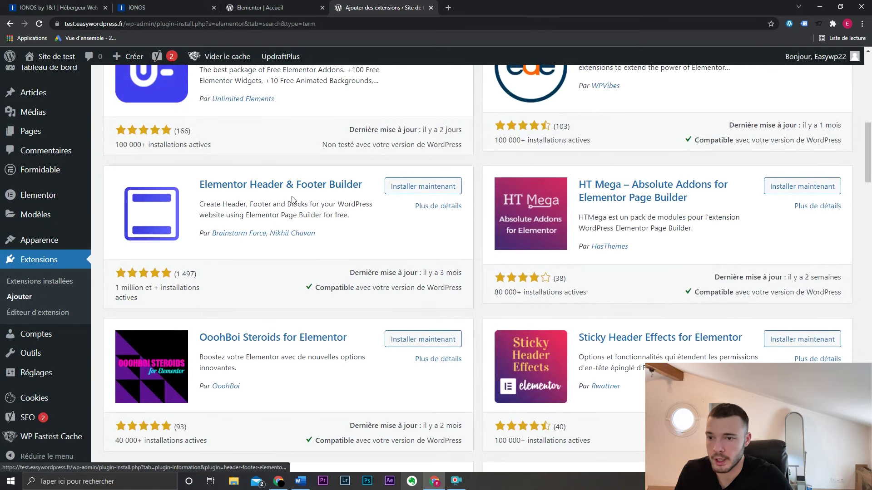
pyautogui.click(440, 187)
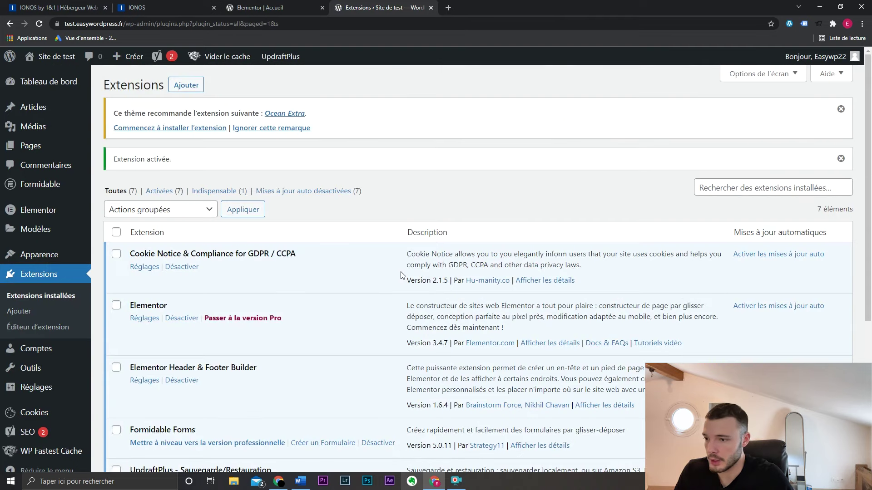
pyautogui.moveTo(78, 254)
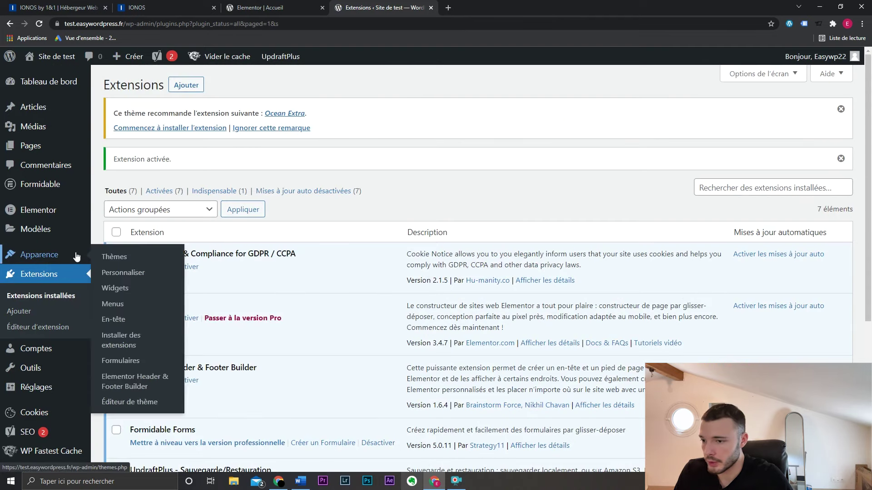
pyautogui.click(136, 386)
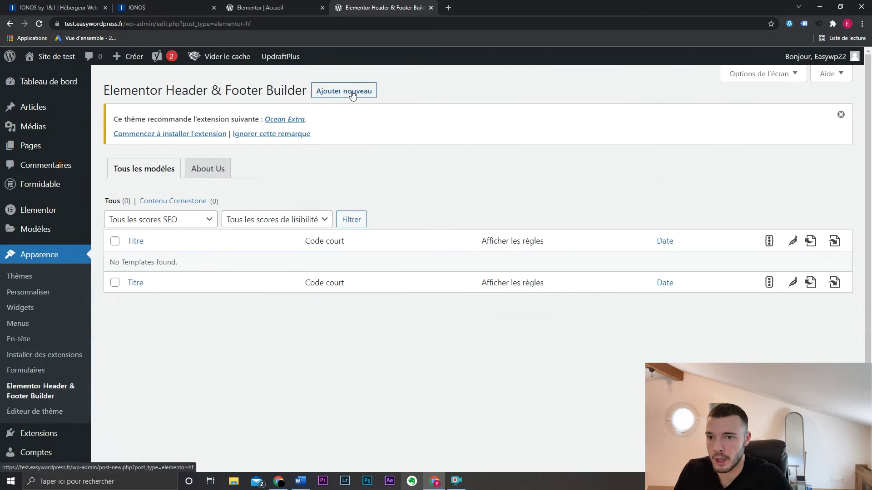
# - Create a new template titled 'Pied de page' with type set to footer
pyautogui.click(336, 90)
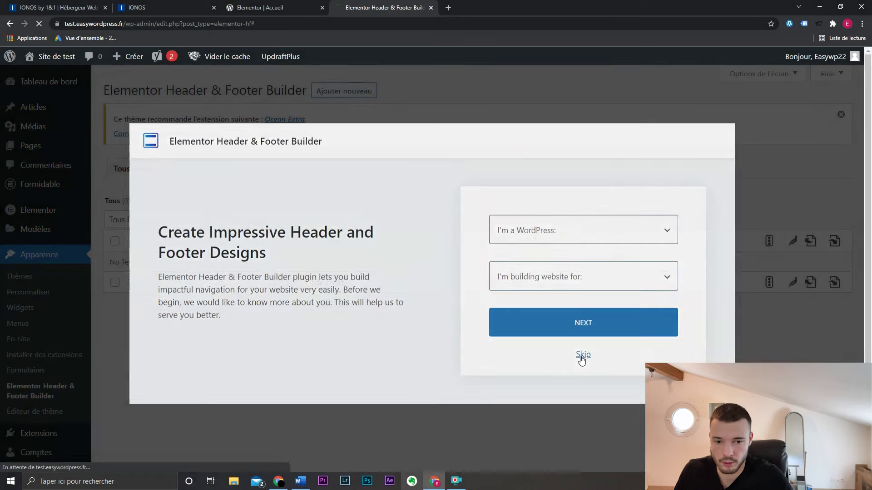
pyautogui.click(583, 354)
pyautogui.click(253, 159)
pyautogui.write('Pied d')
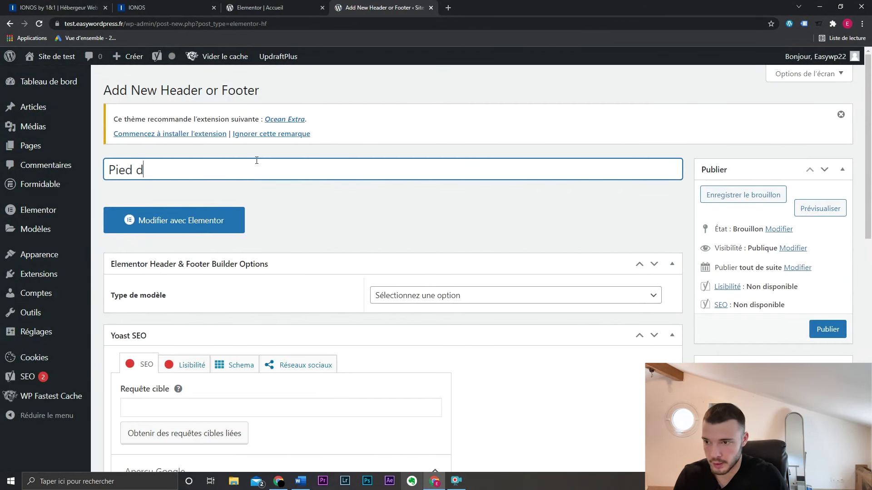
pyautogui.write('e page')
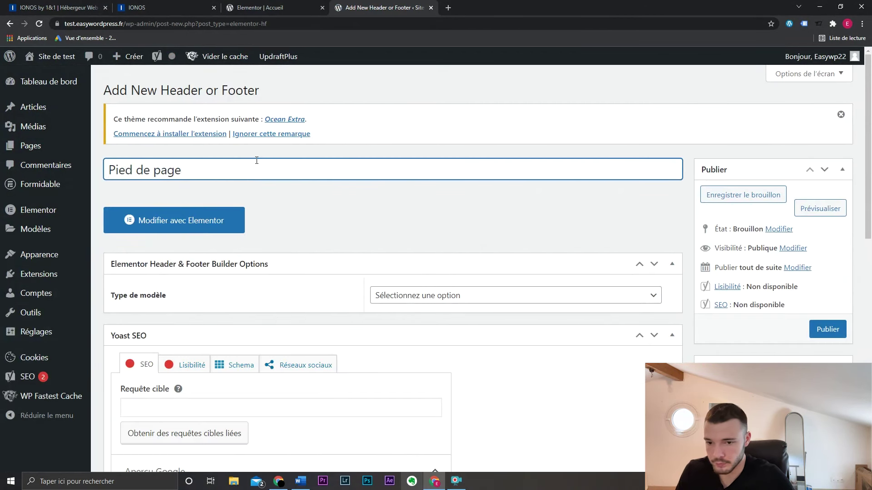
pyautogui.click(463, 295)
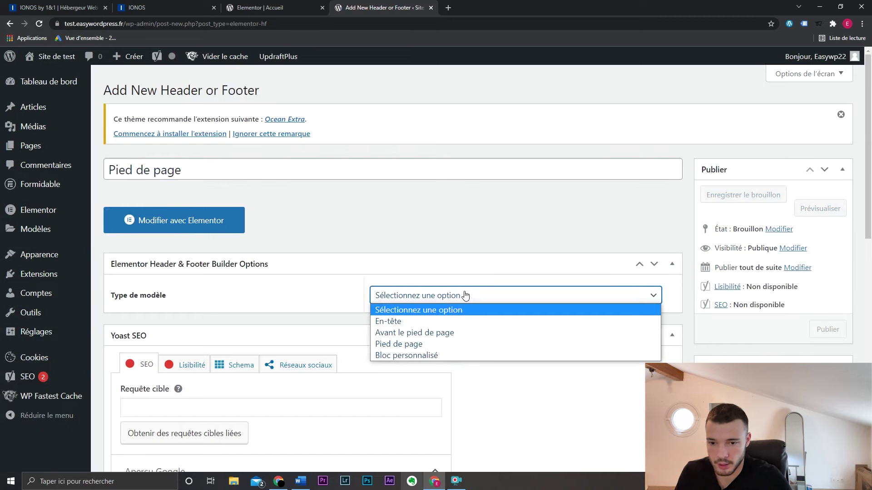
pyautogui.click(462, 343)
# - Display the footer on the whole site, publish it, and open it in Elementor
pyautogui.click(454, 342)
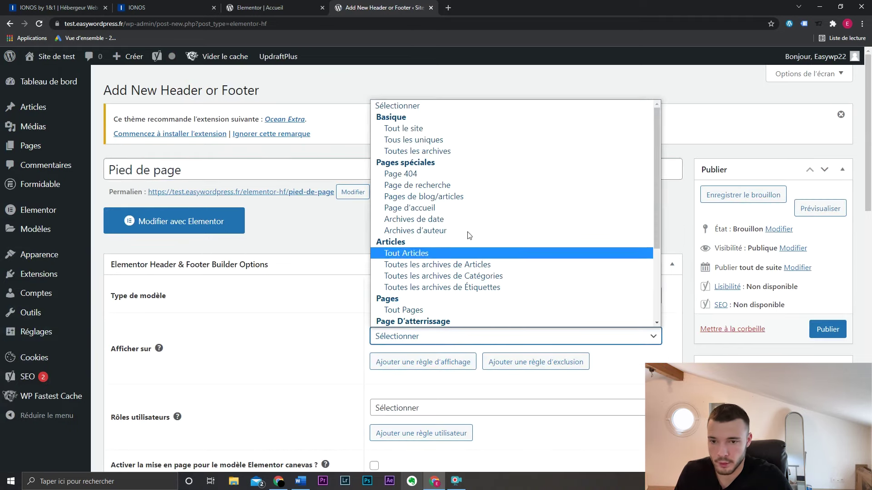
pyautogui.click(473, 113)
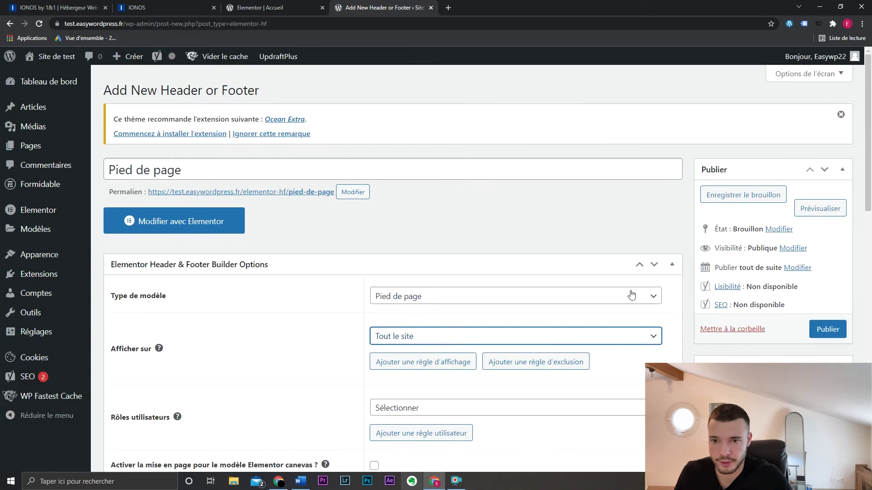
pyautogui.click(828, 333)
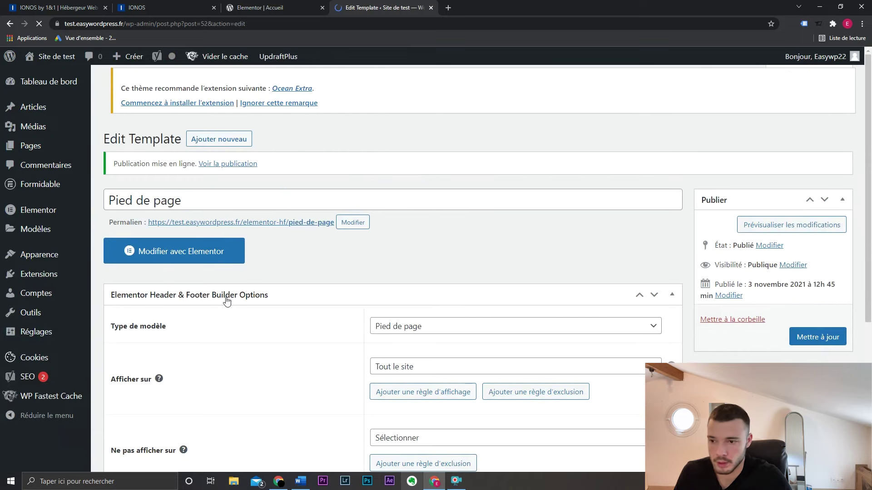
pyautogui.click(190, 251)
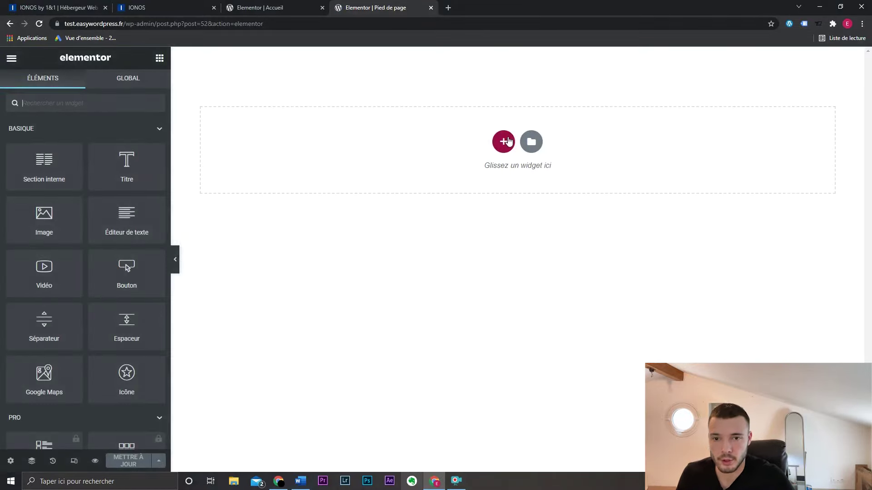
# - Add a three-column section to the footer with a black classic background
pyautogui.click(504, 141)
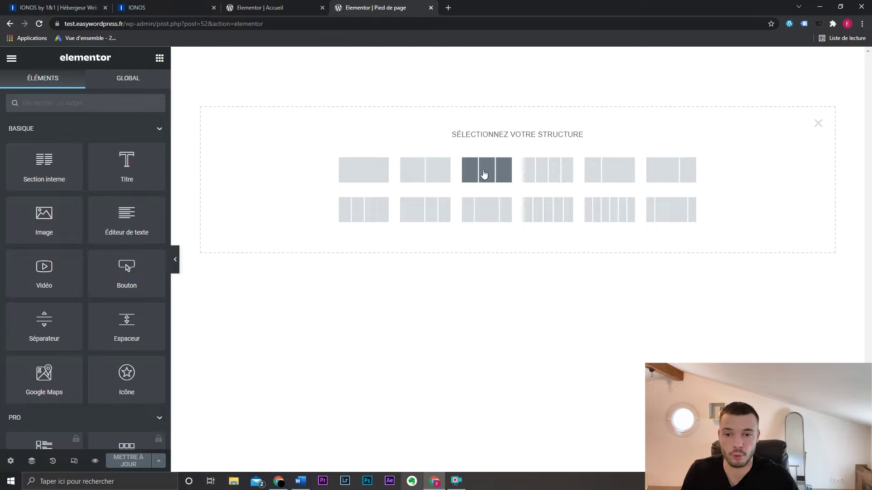
pyautogui.click(490, 174)
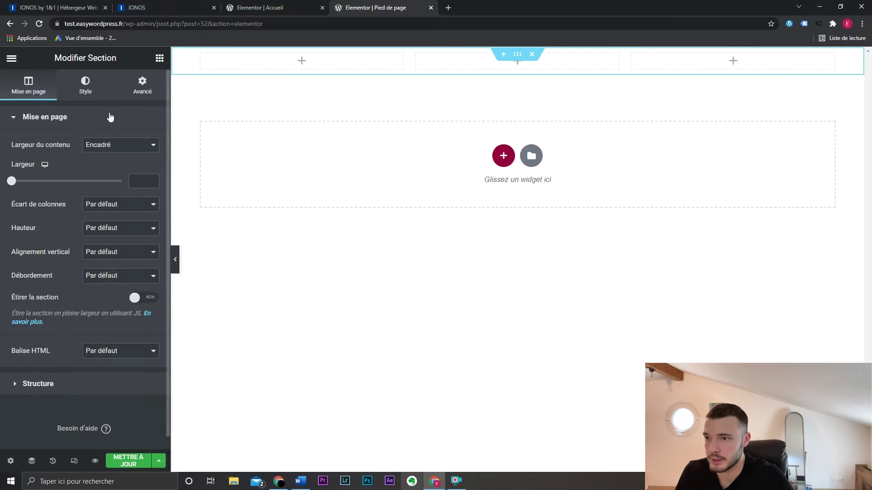
pyautogui.click(96, 95)
pyautogui.click(106, 170)
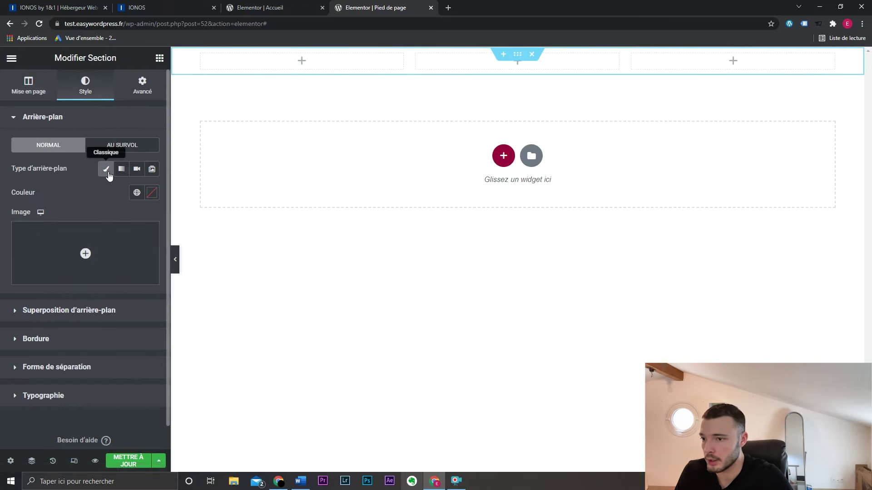
pyautogui.click(137, 193)
pyautogui.click(152, 192)
pyautogui.moveTo(93, 253); pyautogui.dragTo(18, 332)
pyautogui.click(152, 193)
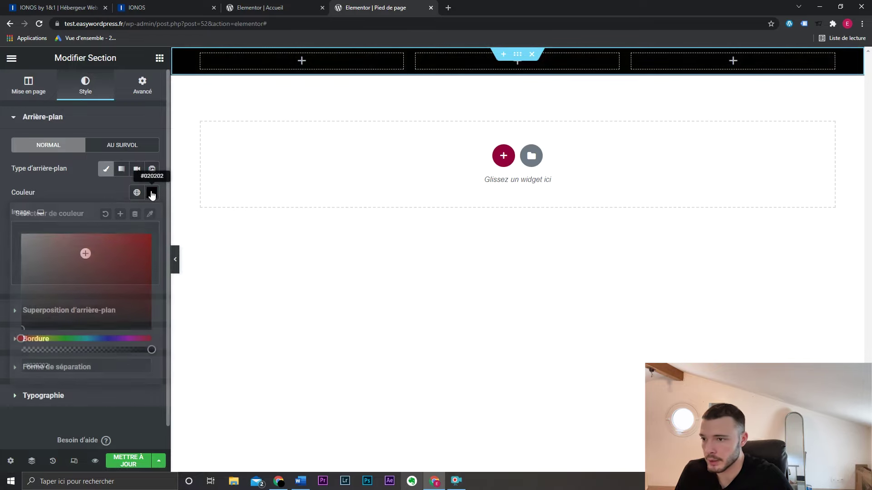
# - Place an icon list in the first column with a Phone alt icon and the phone number
pyautogui.click(159, 58)
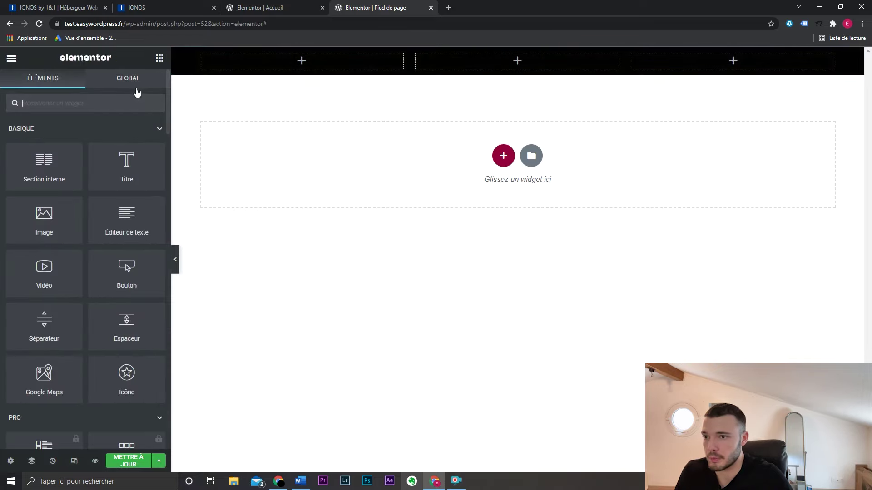
pyautogui.click(97, 105)
pyautogui.write('liste')
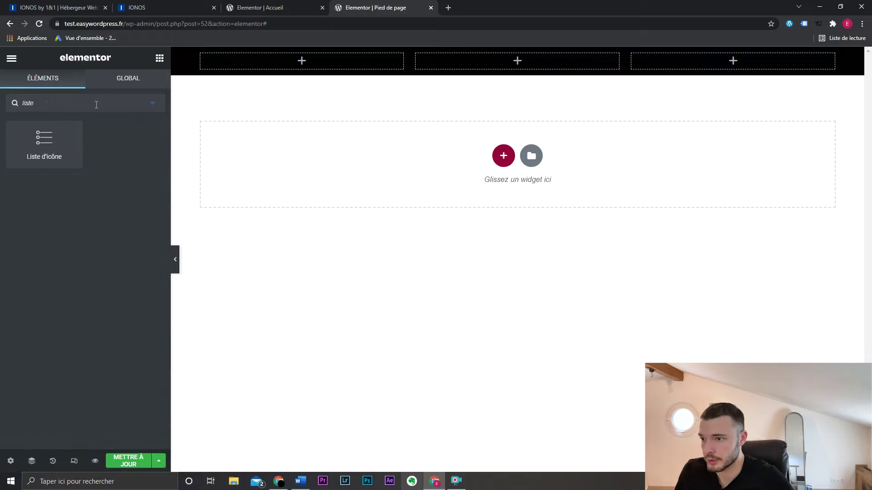
pyautogui.moveTo(59, 137); pyautogui.dragTo(290, 56)
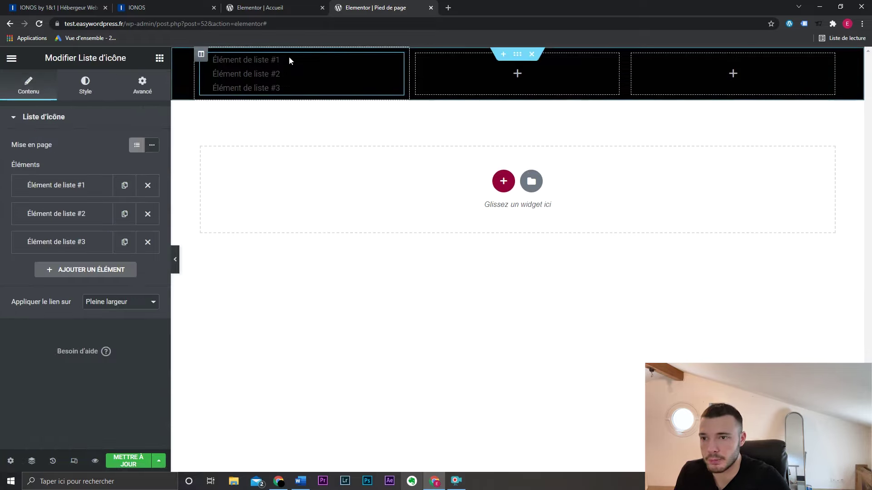
pyautogui.click(68, 187)
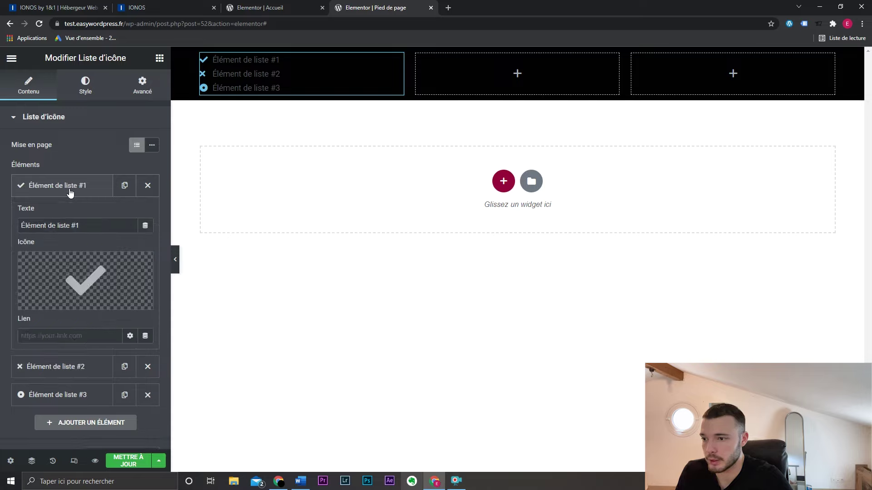
pyautogui.click(74, 265)
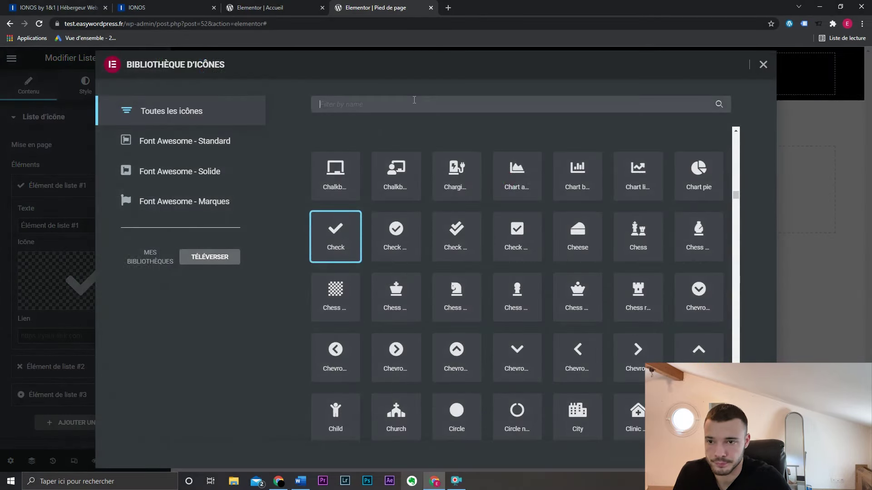
pyautogui.write('phone')
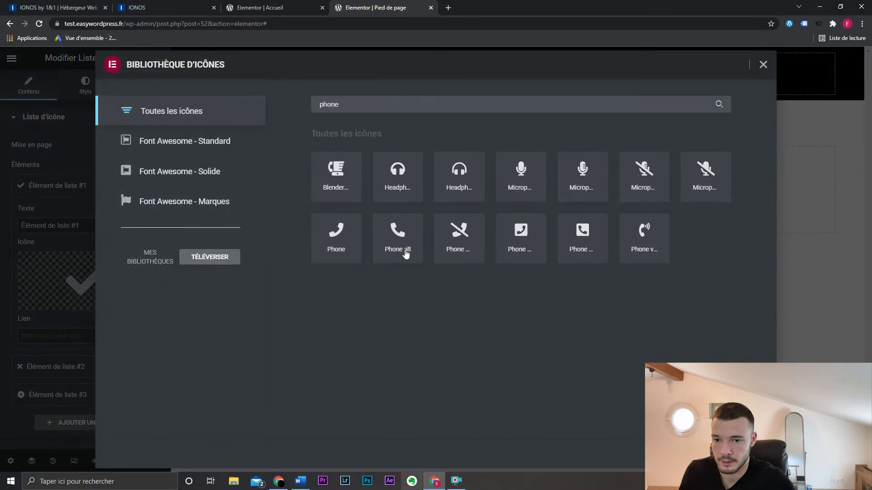
pyautogui.click(404, 252)
pyautogui.doubleClick(403, 252)
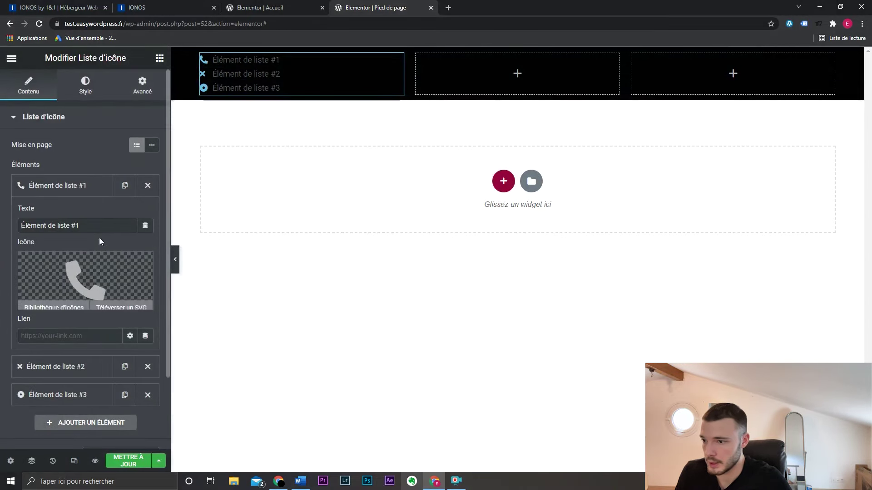
pyautogui.moveTo(91, 225); pyautogui.dragTo(0, 235)
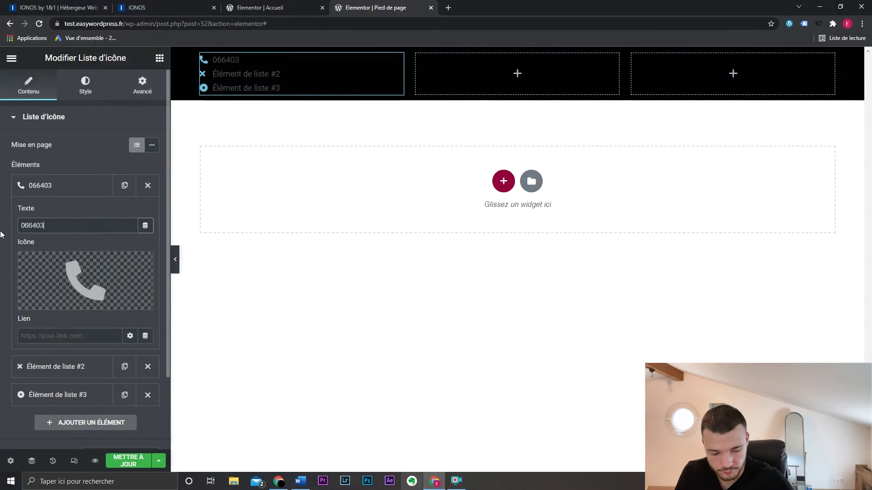
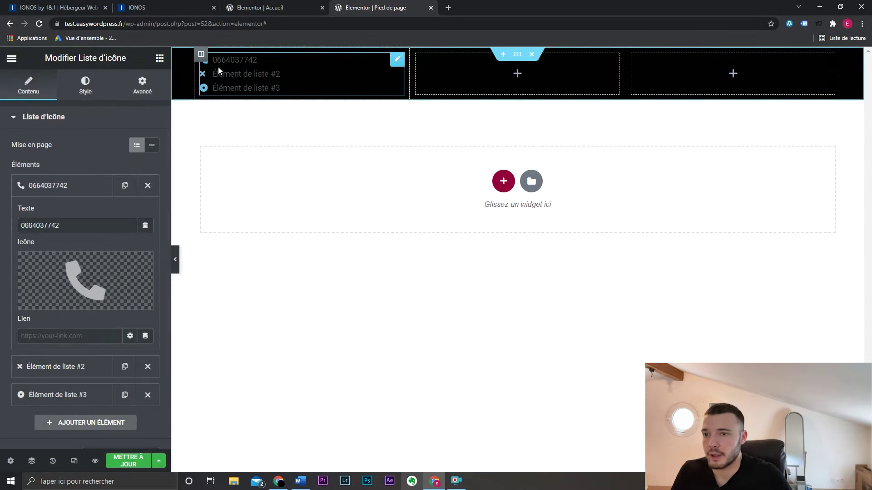
pyautogui.click(56, 194)
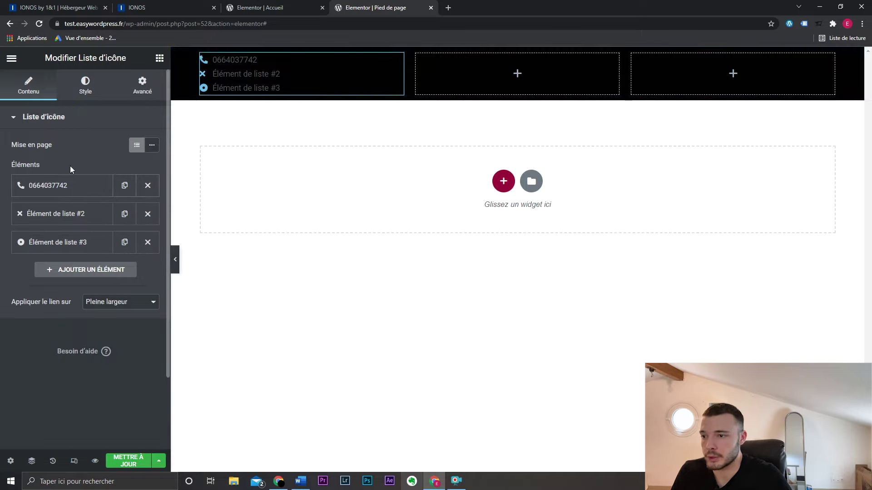
# - Make the list icons and text white, with text size 15
pyautogui.click(91, 85)
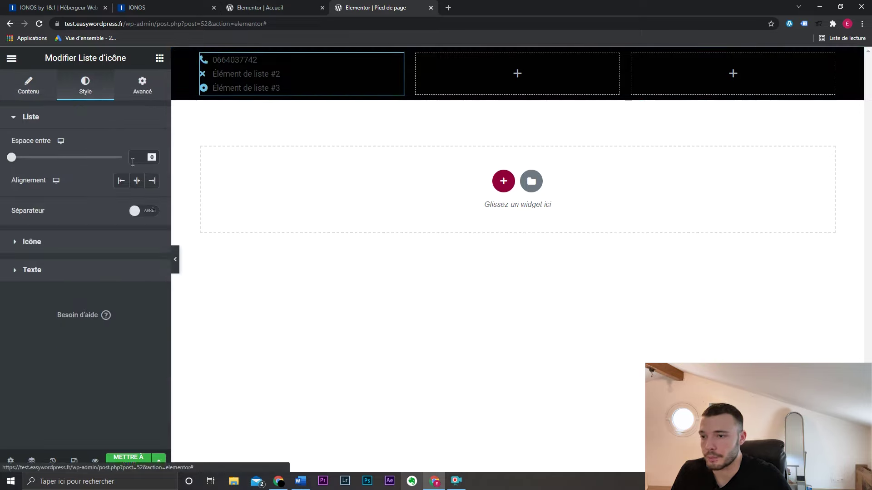
pyautogui.click(79, 245)
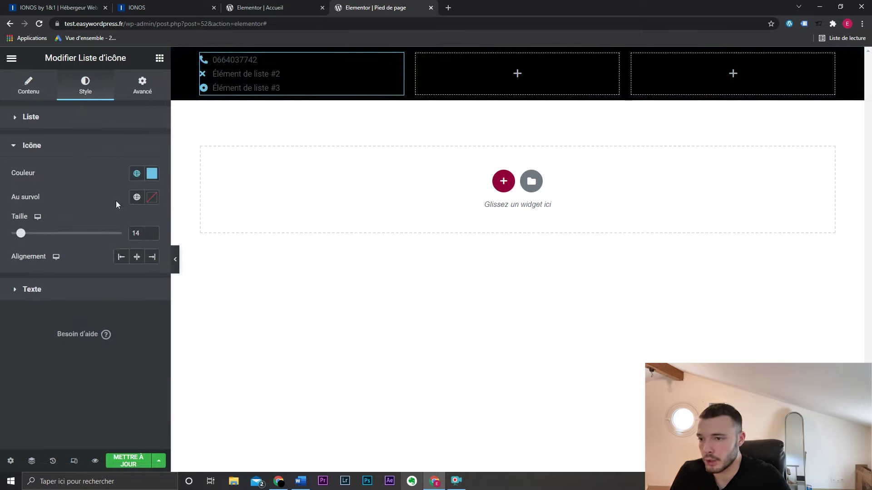
pyautogui.click(150, 181)
pyautogui.moveTo(121, 219); pyautogui.dragTo(22, 216)
pyautogui.click(156, 178)
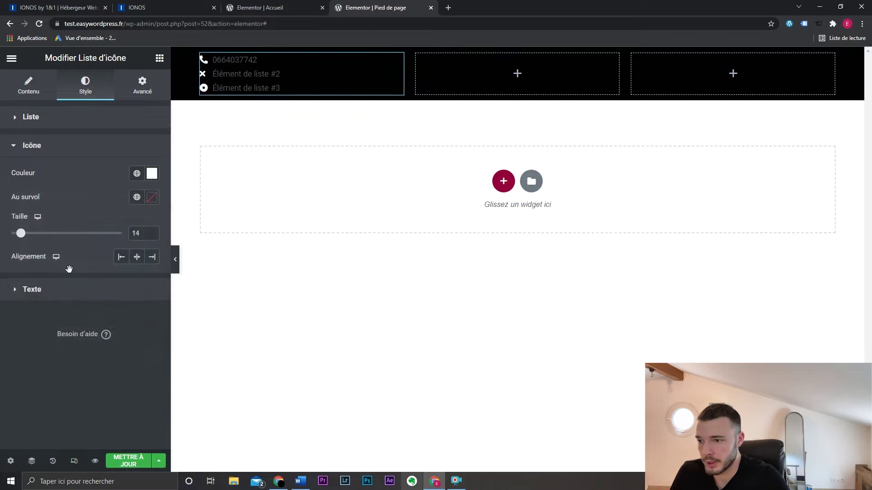
pyautogui.click(95, 287)
pyautogui.click(152, 202)
pyautogui.moveTo(56, 270); pyautogui.dragTo(21, 245)
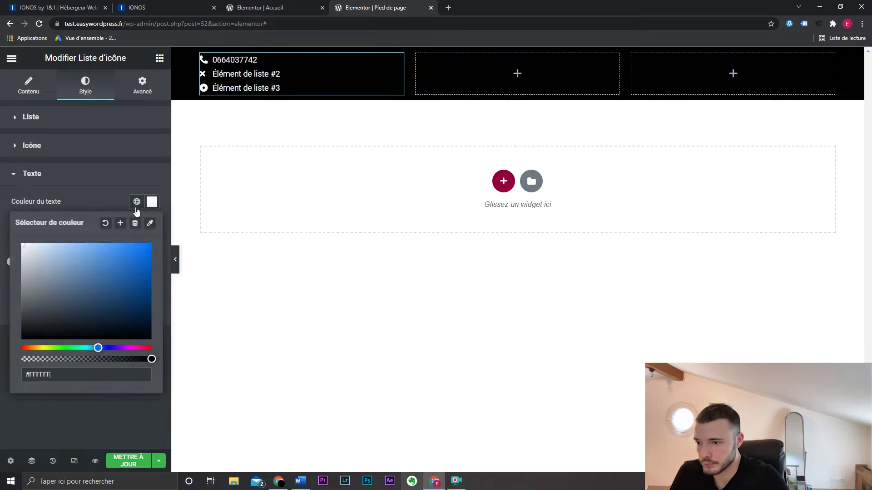
pyautogui.click(152, 202)
pyautogui.click(151, 285)
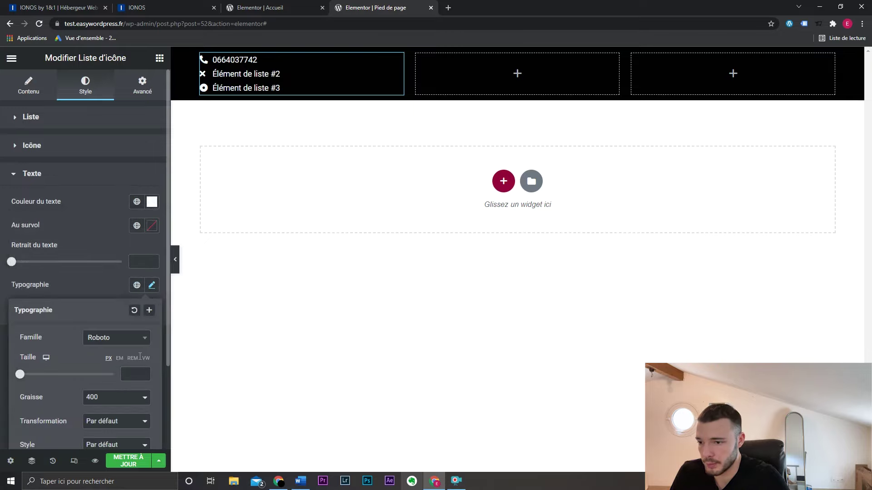
pyautogui.write('15')
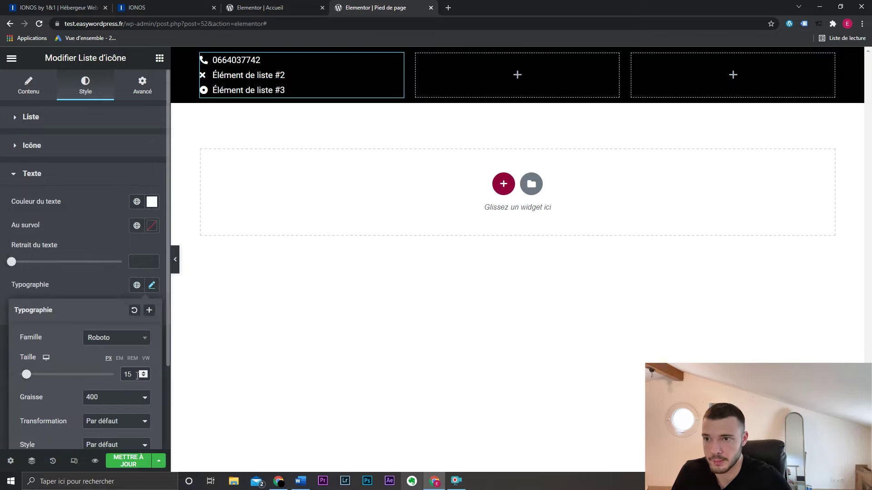
pyautogui.click(152, 285)
# - Add a centred white 'Informations' heading above the icon list
pyautogui.click(159, 58)
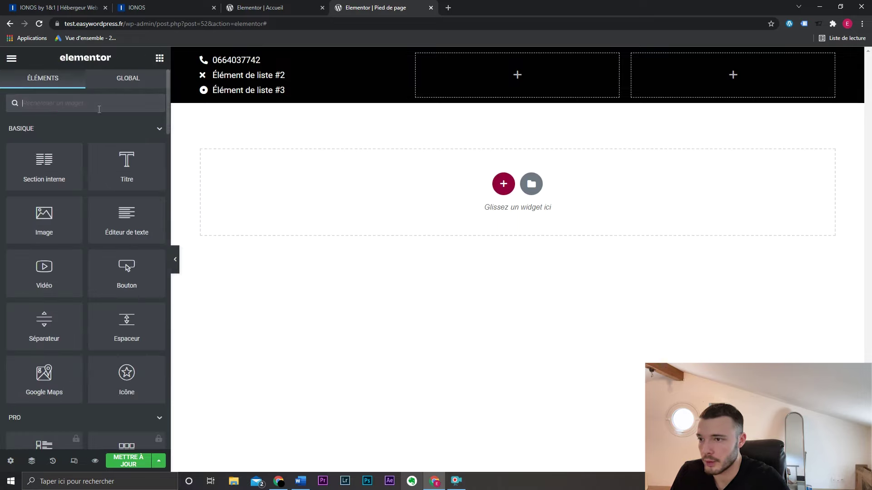
pyautogui.moveTo(97, 175); pyautogui.dragTo(285, 62)
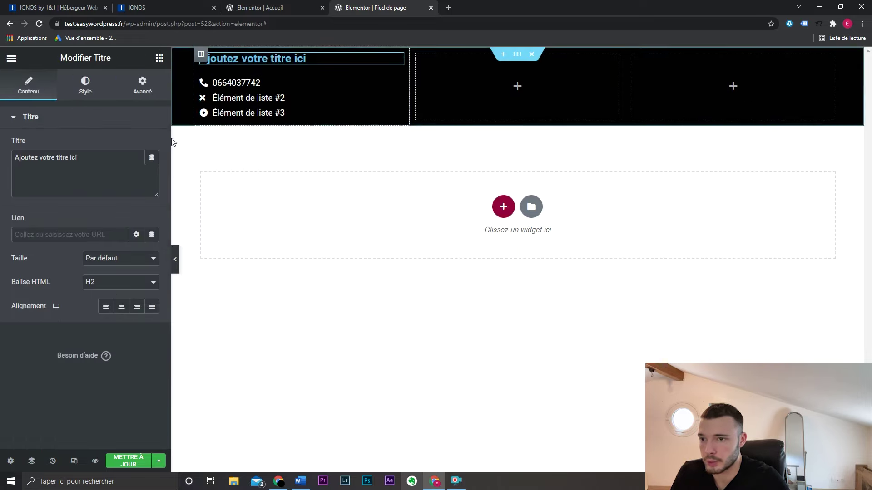
pyautogui.click(131, 307)
pyautogui.click(121, 306)
pyautogui.tripleClick(98, 163)
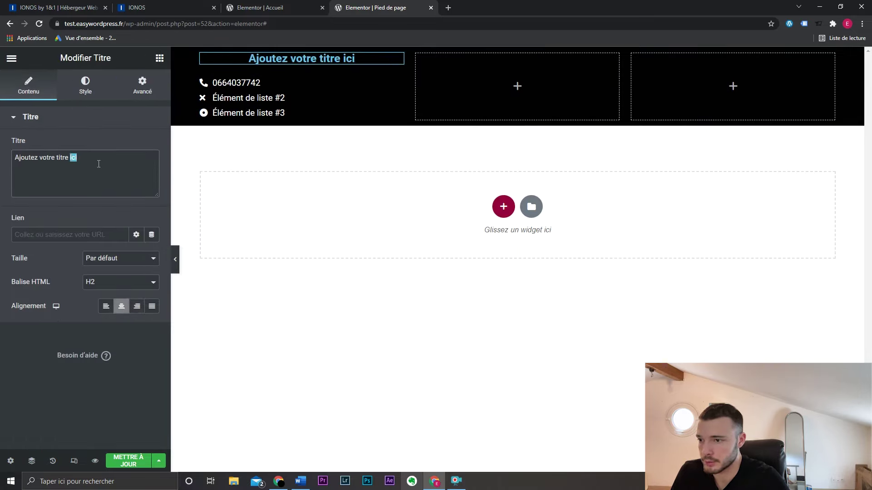
pyautogui.press('BackSpace')
pyautogui.write('Informations')
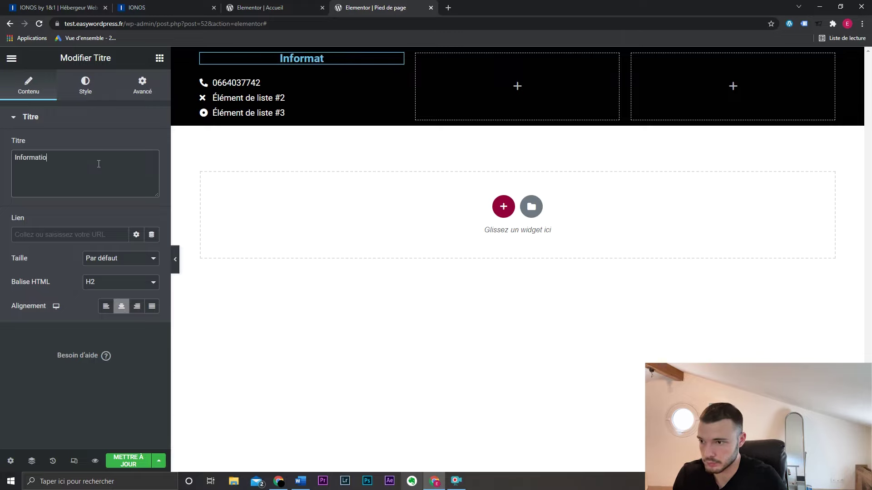
pyautogui.click(86, 84)
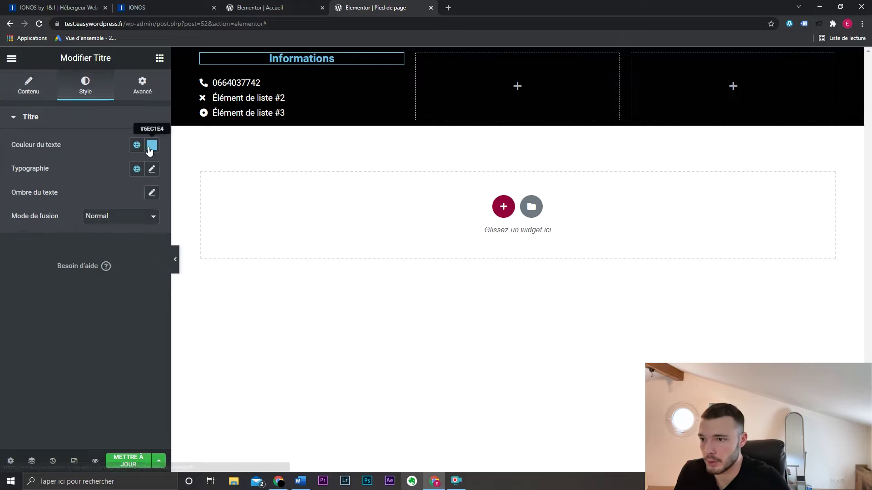
pyautogui.click(152, 145)
pyautogui.click(152, 145)
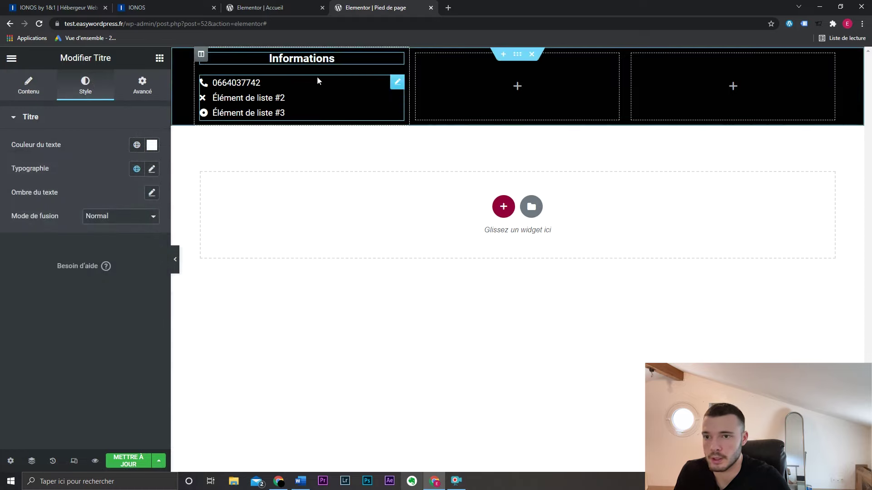
# - Save the footer with Mettre à jour
pyautogui.click(159, 59)
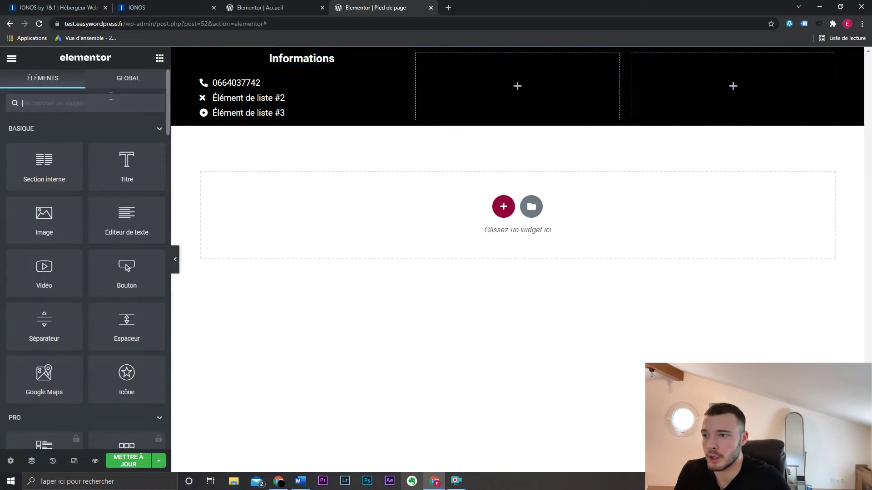
pyautogui.moveTo(40, 219); pyautogui.dragTo(55, 318)
pyautogui.scroll(-8, 25, 339)
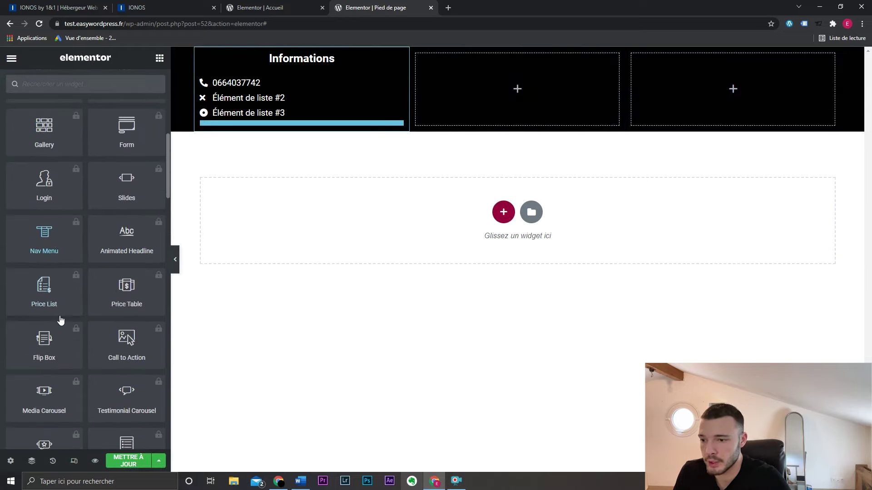
pyautogui.scroll(8, 60, 315)
pyautogui.click(128, 461)
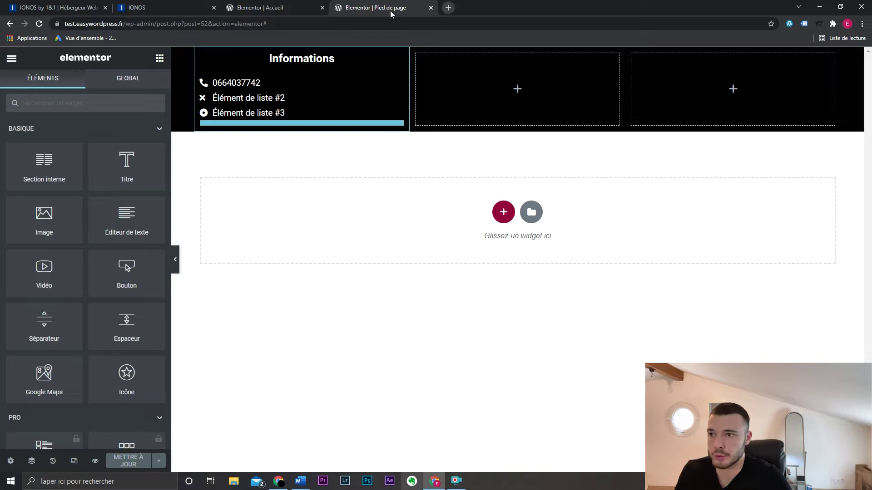
pyautogui.click(82, 24)
pyautogui.click(82, 24)
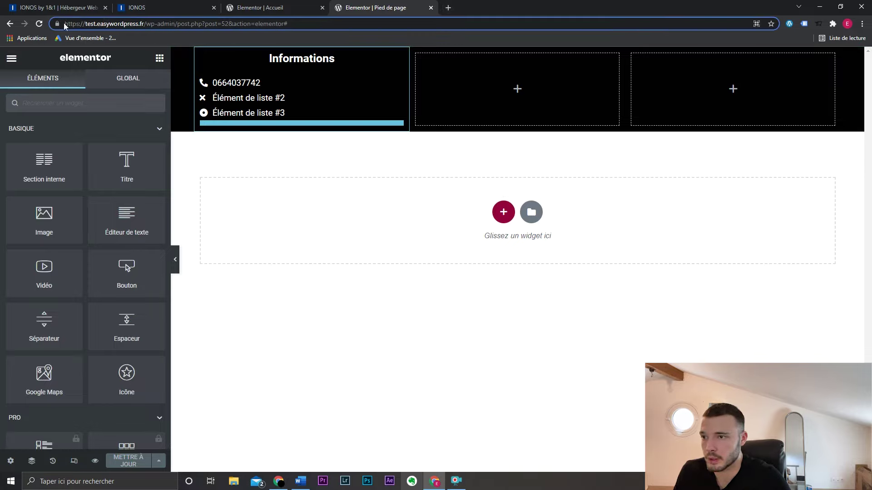
# - Load test.easywordpress.fr in a new tab, scroll to the footer, then return to the editor
pyautogui.click(105, 25)
pyautogui.write('test.easywordpress.fr')
pyautogui.hotkey('alt', 'Return')
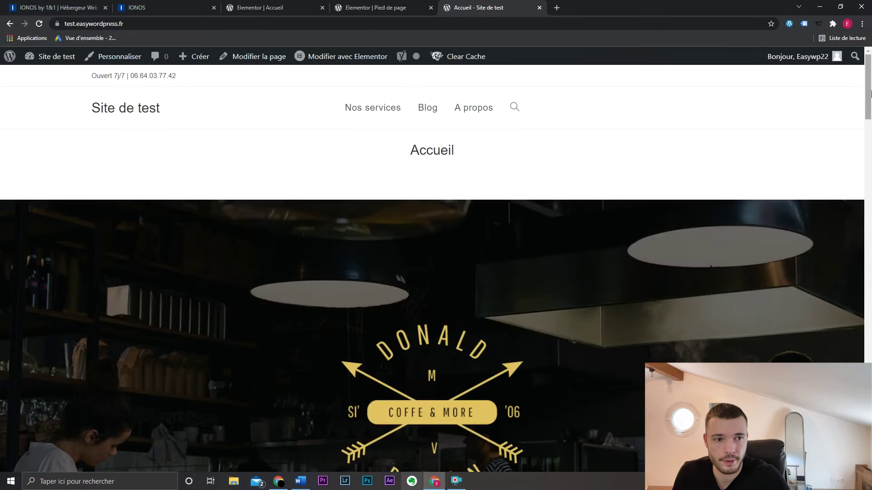
pyautogui.scroll(-20, 871, 93)
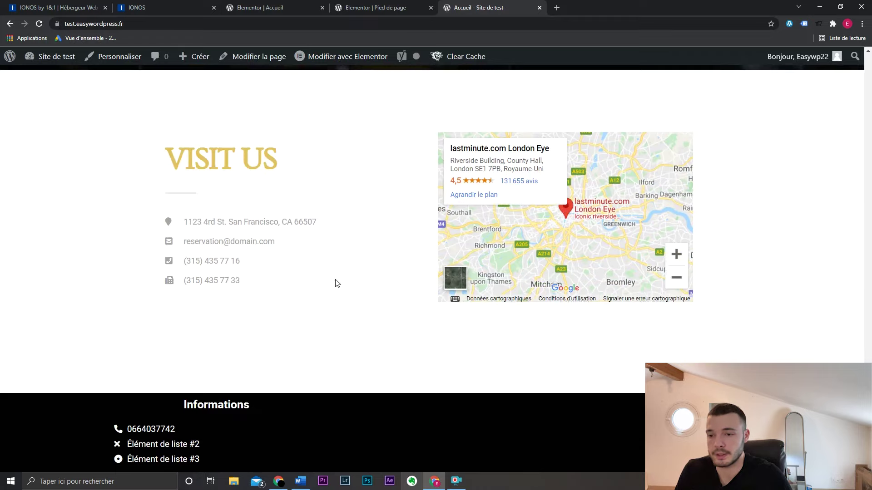
pyautogui.click(396, 4)
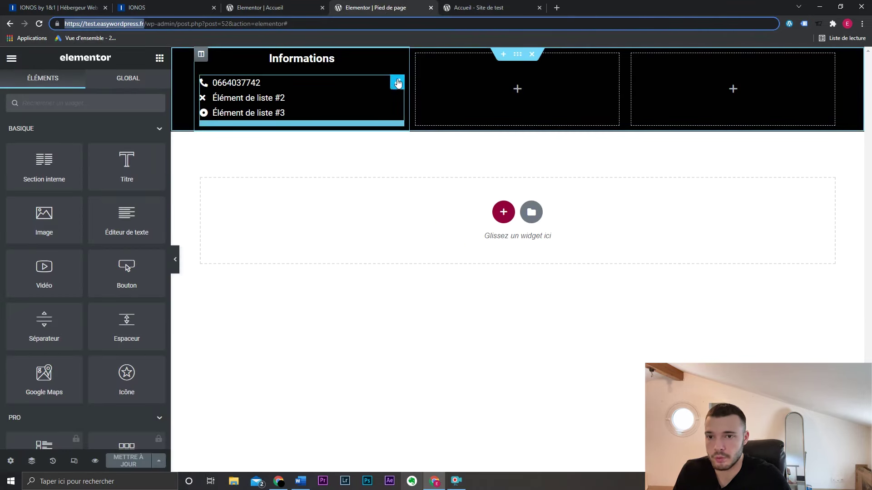
# - Select the footer section, unlink its margins, and set the bottom margin to 0
pyautogui.click(398, 83)
pyautogui.click(398, 83)
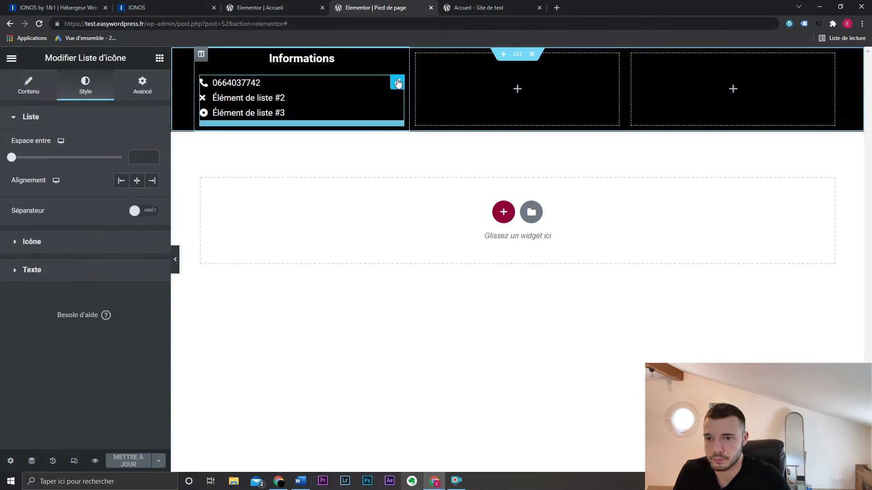
pyautogui.click(517, 56)
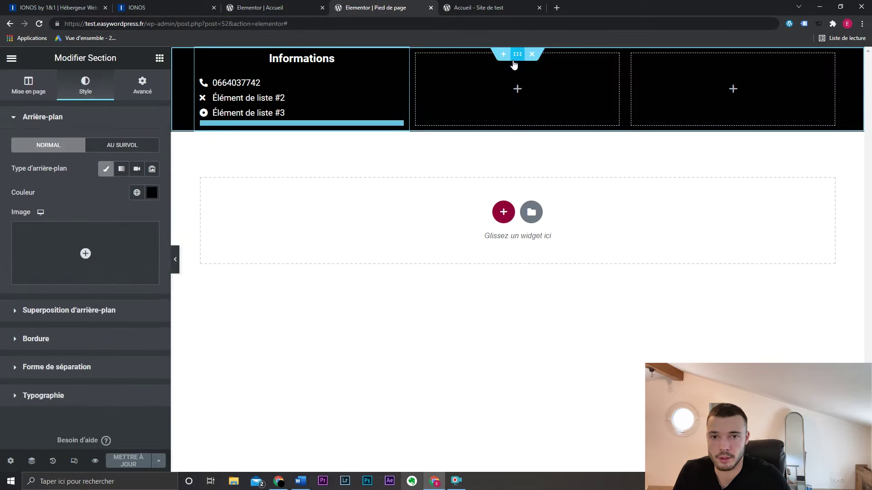
pyautogui.scroll(-1, 162, 88)
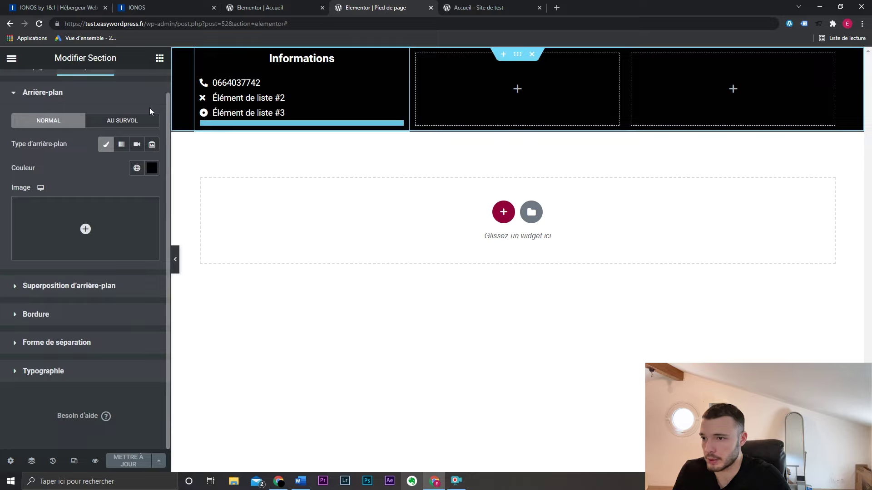
pyautogui.scroll(1, 149, 107)
pyautogui.click(142, 85)
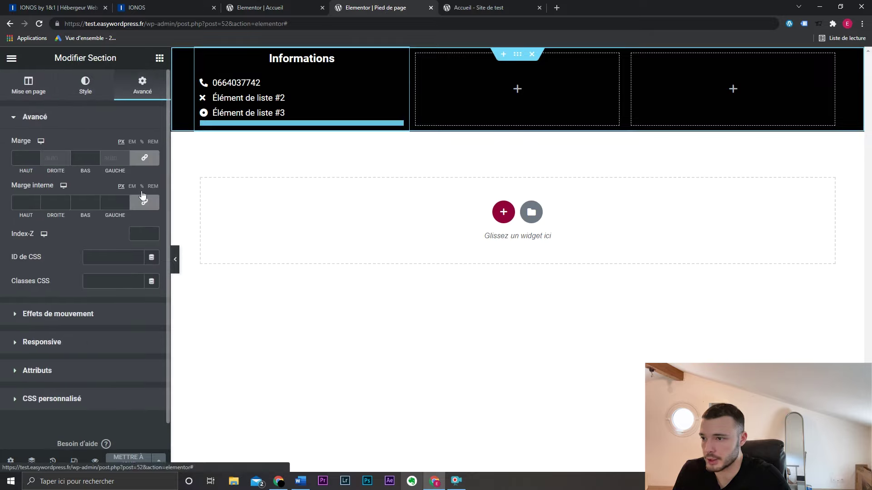
pyautogui.click(144, 158)
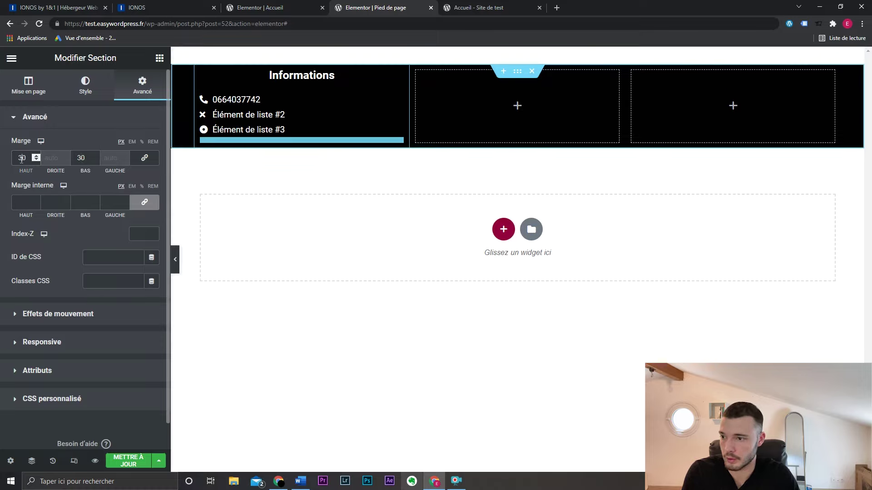
pyautogui.moveTo(83, 160); pyautogui.dragTo(78, 162)
pyautogui.press('BackSpace')
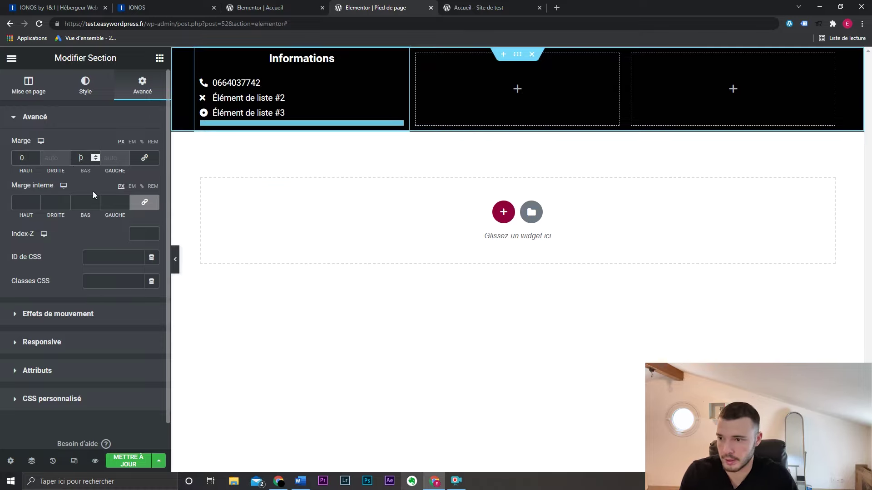
# - Unlink padding, set 30 px bottom padding and a 30 px top margin, and update
pyautogui.click(145, 202)
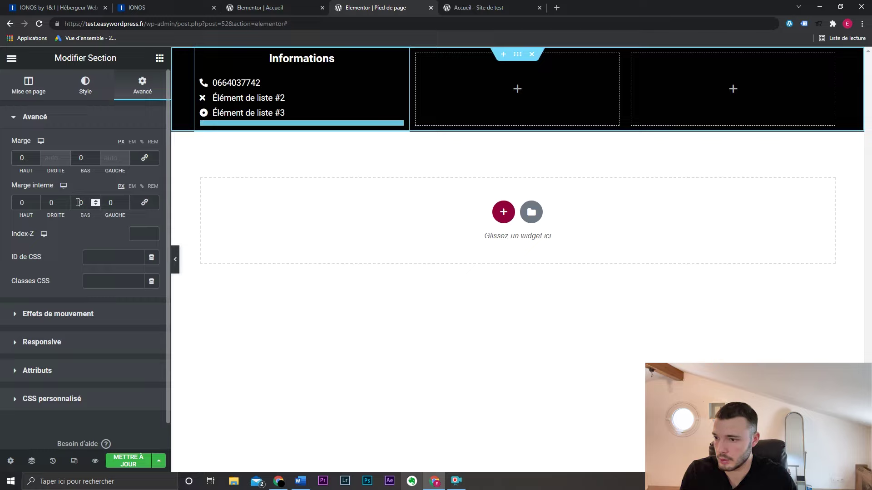
pyautogui.write('3')
pyautogui.click(128, 461)
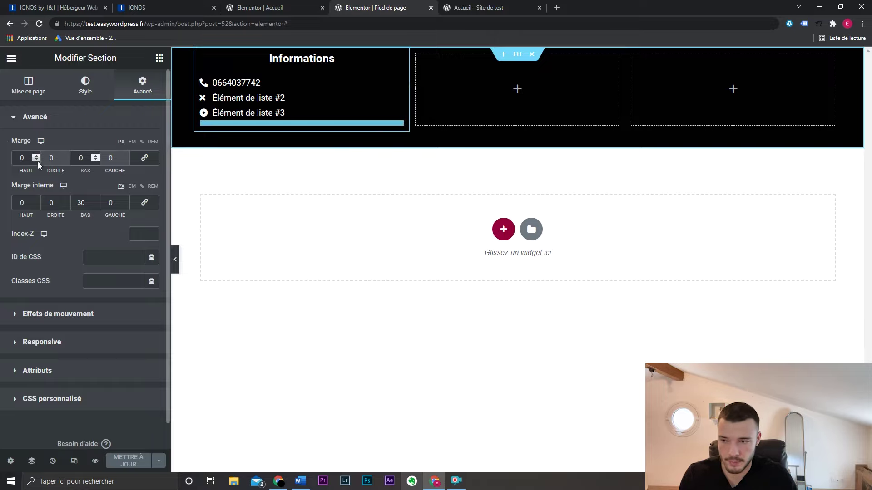
pyautogui.click(19, 158)
pyautogui.write('3')
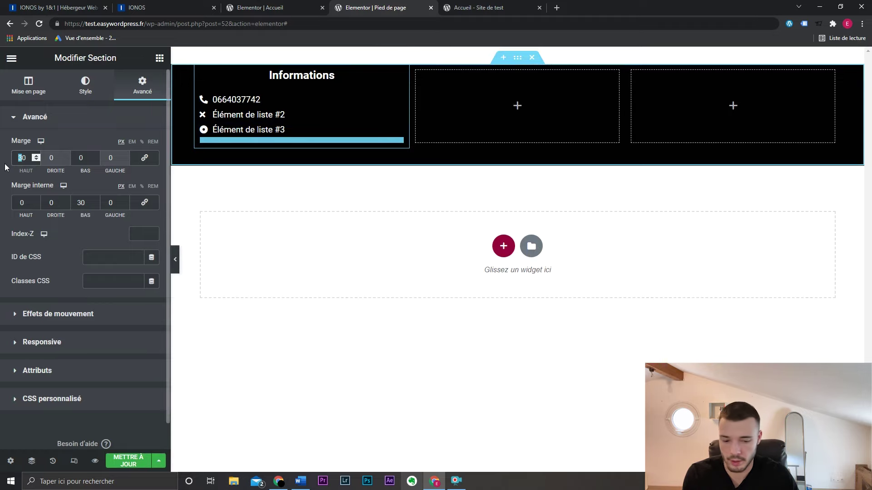
# - Reload the live home page and scroll through it to check the footer
pyautogui.hotkey('ctrl', 'Tab')
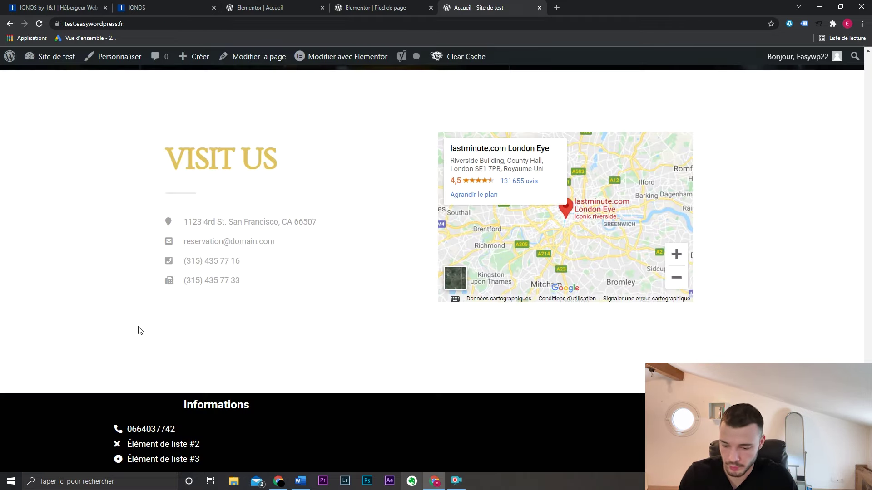
pyautogui.press('F5')
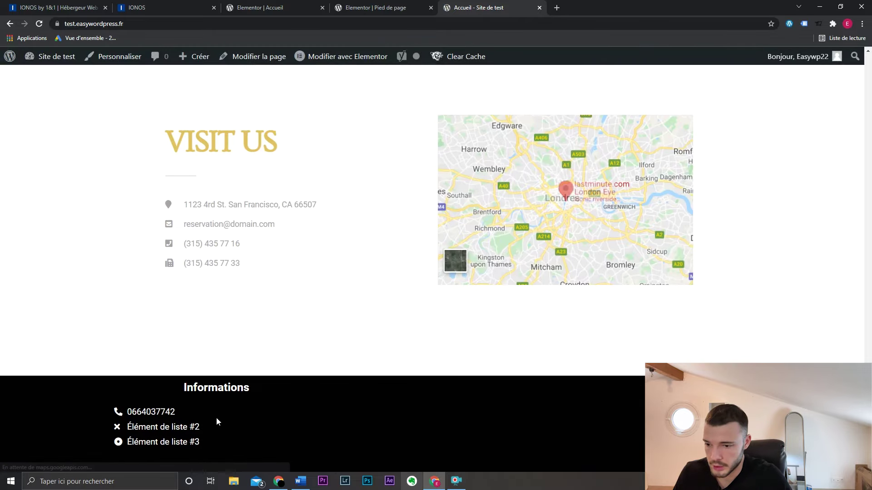
pyautogui.scroll(15, 433, 354)
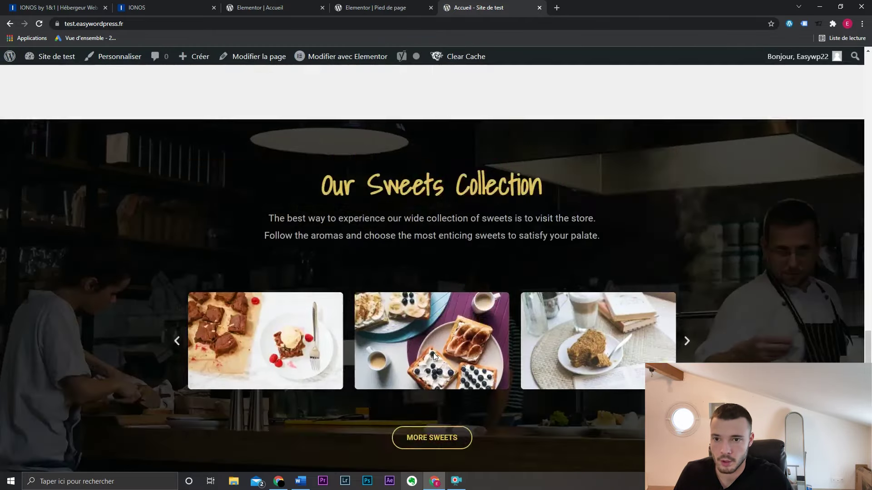
pyautogui.scroll(-5, 434, 354)
pyautogui.scroll(12, 433, 359)
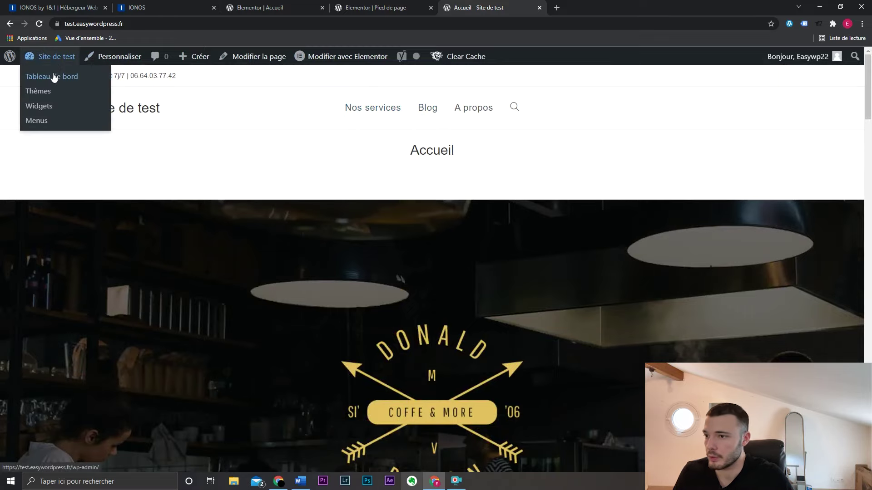
# - Publish a new page titled 'Contact' and close the other browser tabs
pyautogui.click(34, 76)
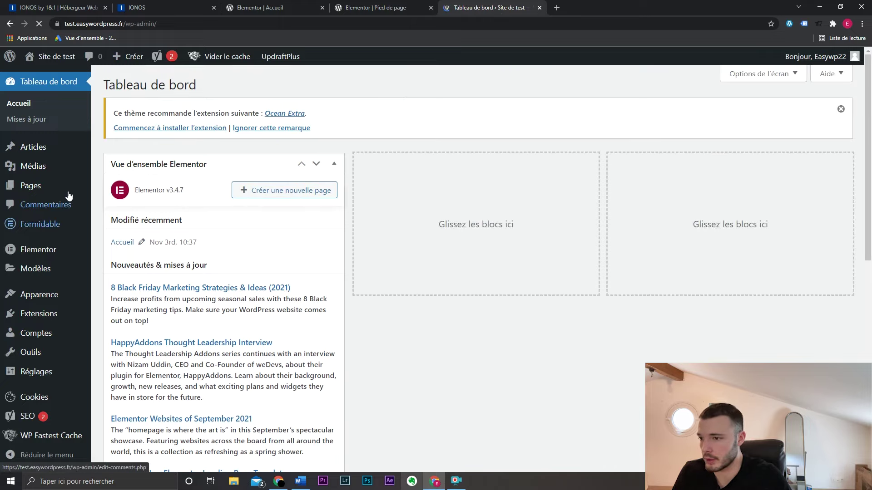
pyautogui.click(125, 206)
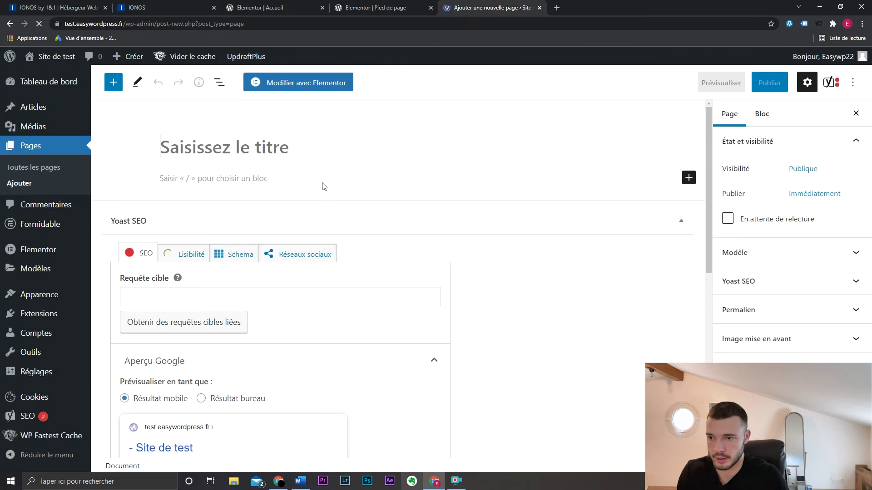
pyautogui.write('Co,')
pyautogui.write('ntact')
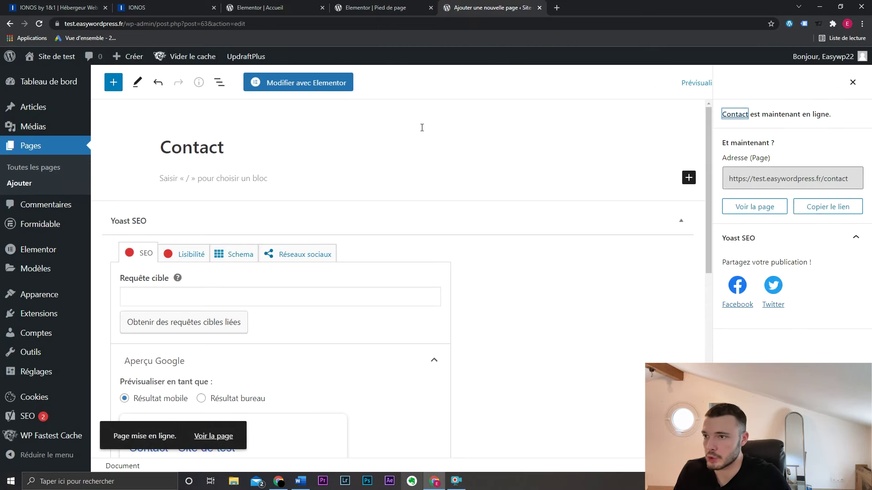
pyautogui.click(324, 10)
pyautogui.click(324, 10)
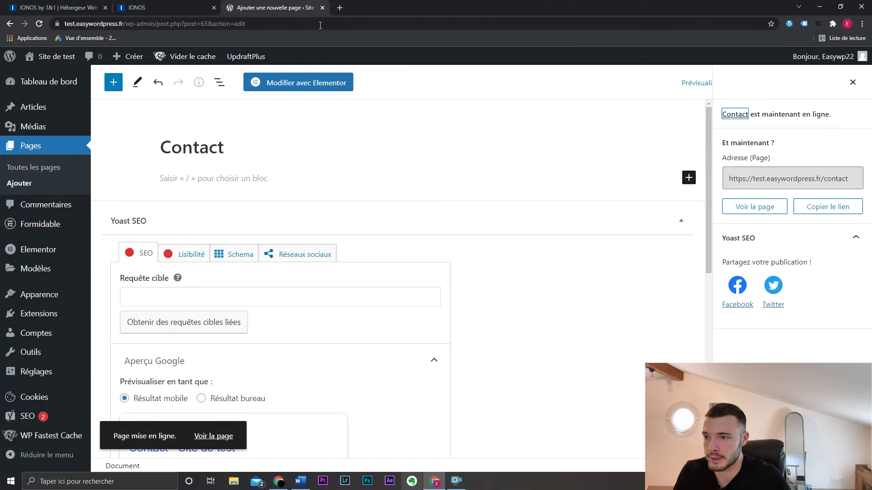
# - Create a blank Formidable form named 'Contact' from the Formulaires list
pyautogui.click(105, 7)
pyautogui.click(106, 8)
pyautogui.moveTo(75, 231)
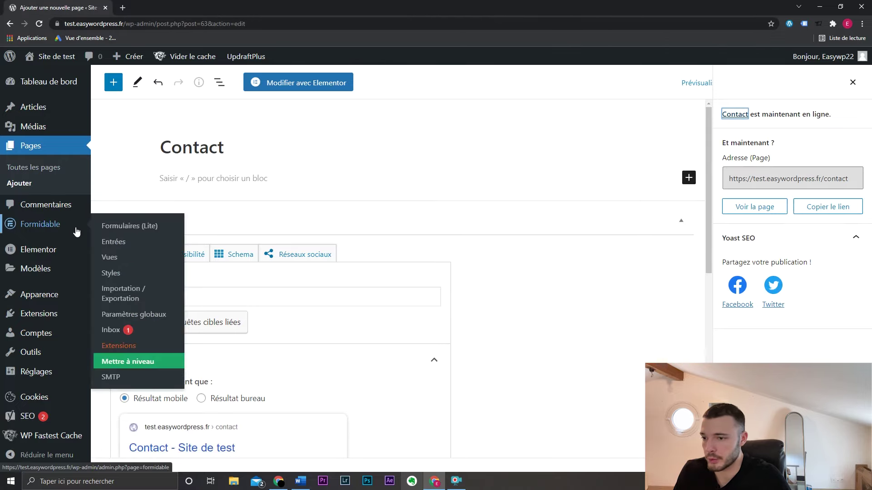
pyautogui.click(130, 226)
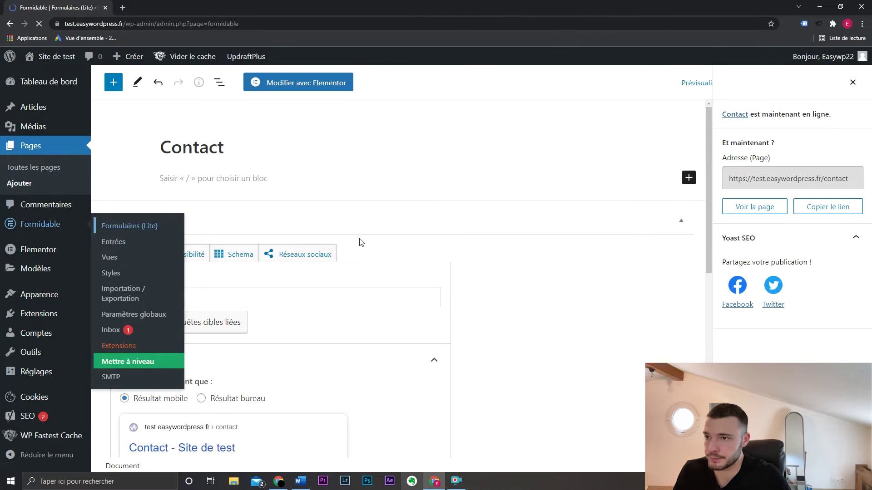
pyautogui.moveTo(275, 240)
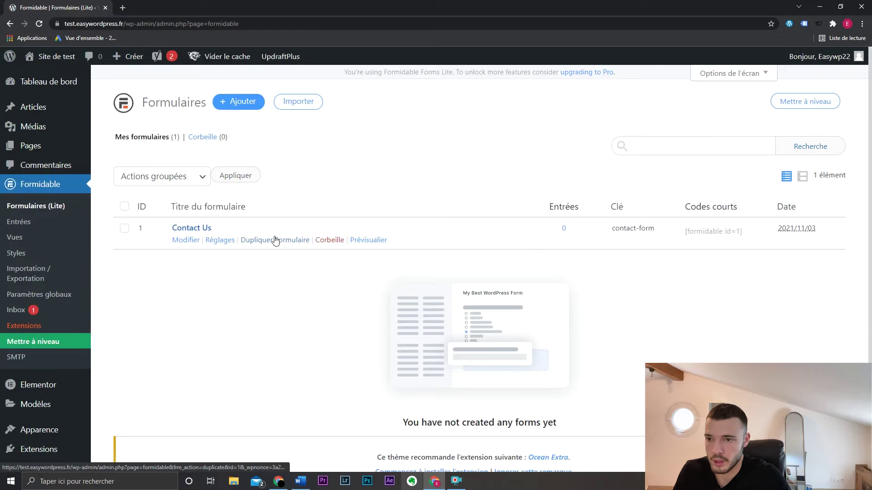
pyautogui.click(244, 103)
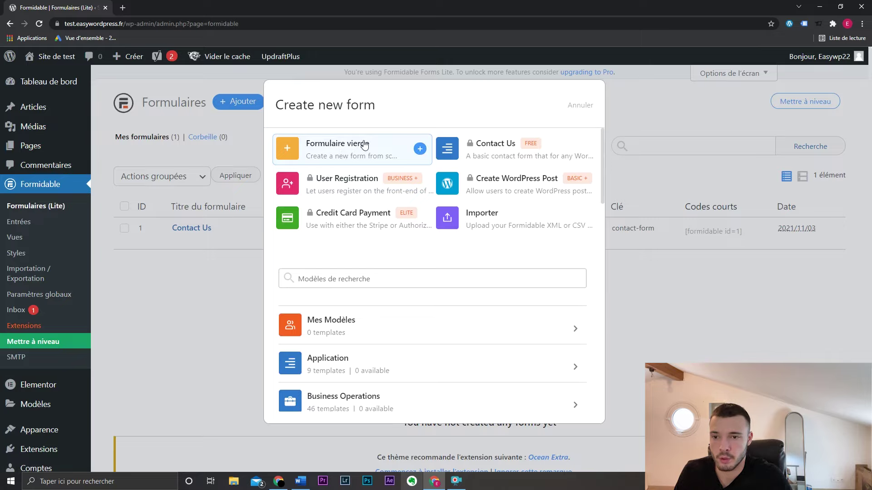
pyautogui.click(351, 150)
pyautogui.write('Contact')
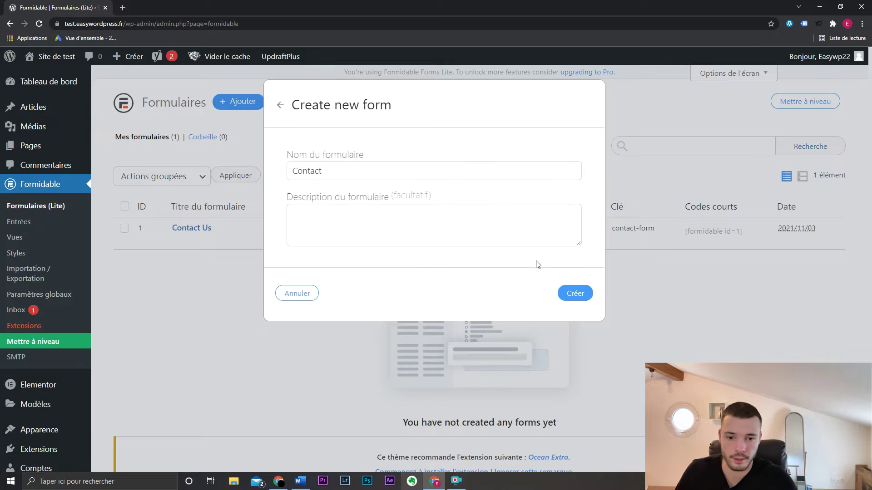
pyautogui.click(573, 293)
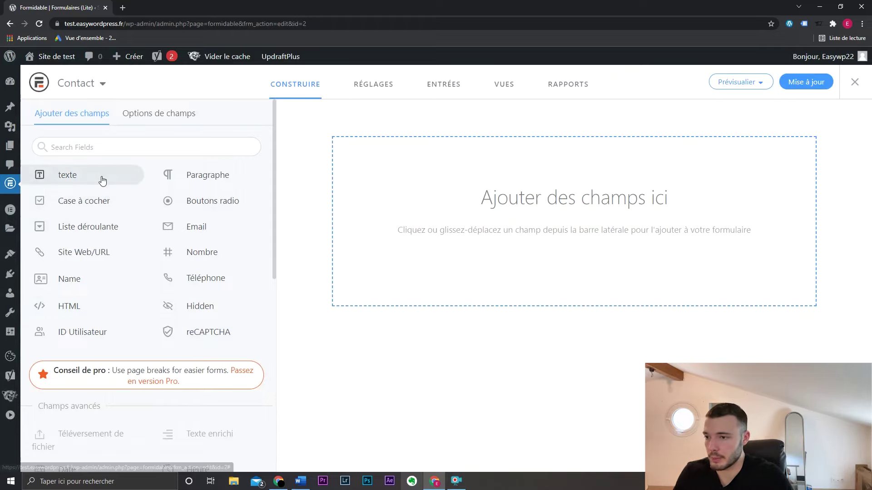
# - Add an optional text field labelled 'Prénom' with no placeholder text
pyautogui.moveTo(101, 179); pyautogui.dragTo(530, 197)
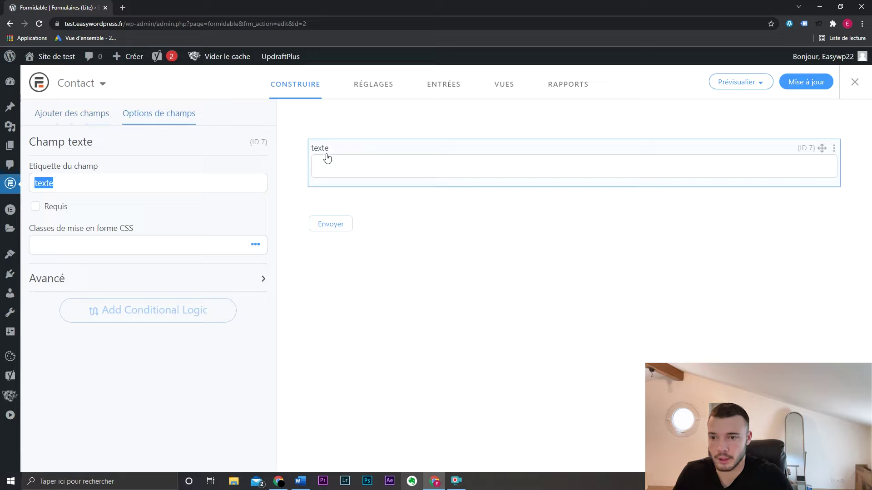
pyautogui.write('Prénom')
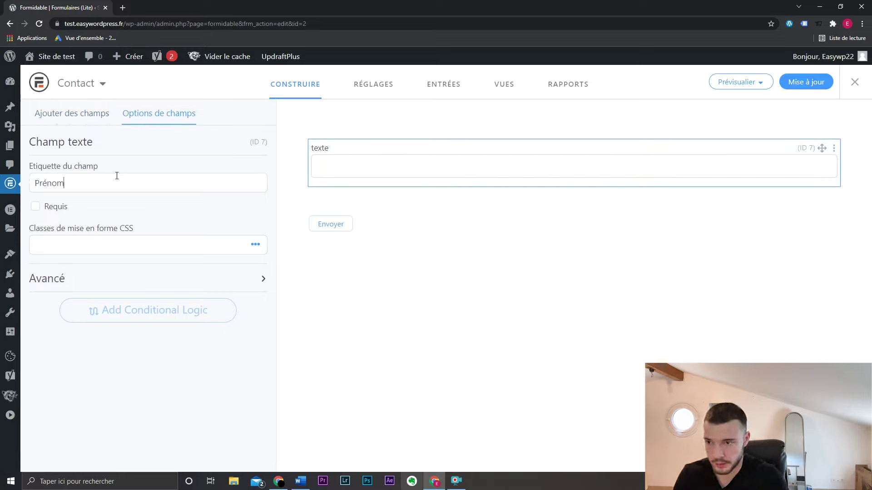
pyautogui.click(54, 208)
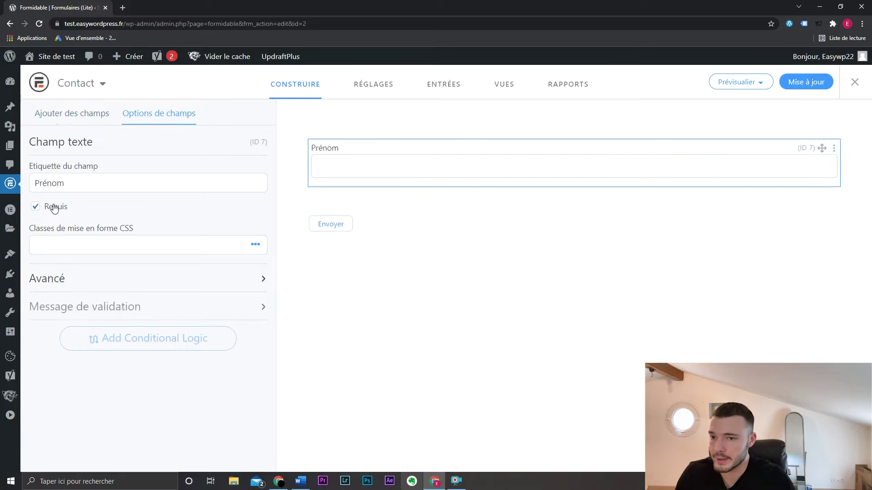
pyautogui.click(54, 209)
pyautogui.click(54, 208)
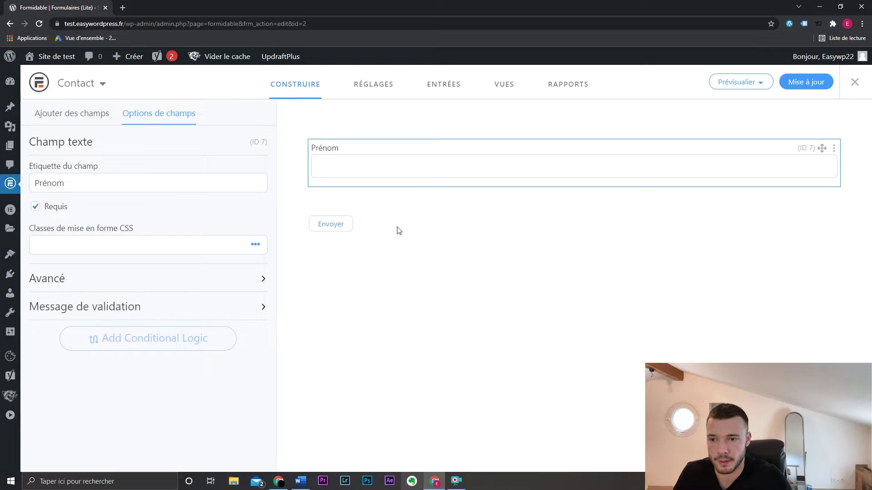
pyautogui.tripleClick(52, 213)
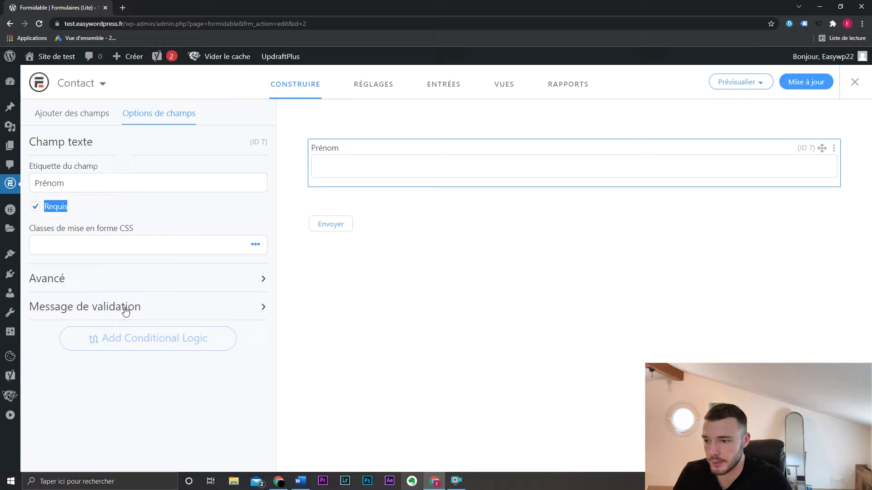
pyautogui.click(191, 277)
pyautogui.scroll(-2, 183, 277)
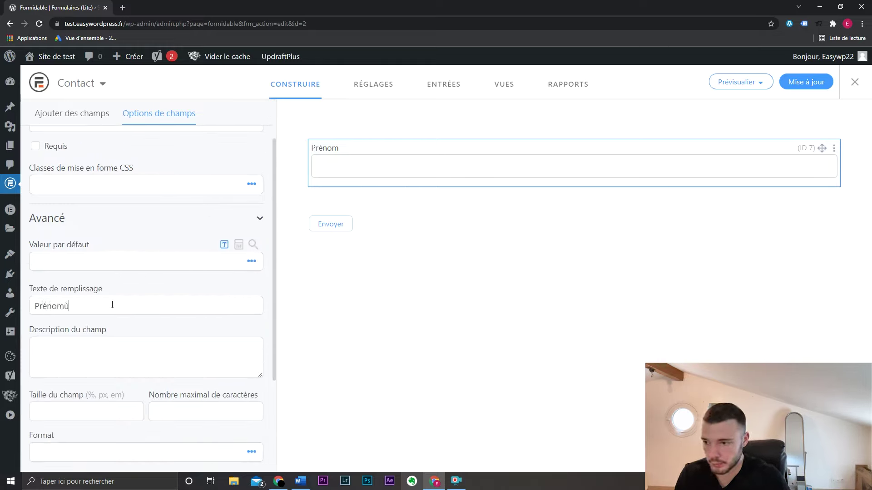
pyautogui.click(137, 220)
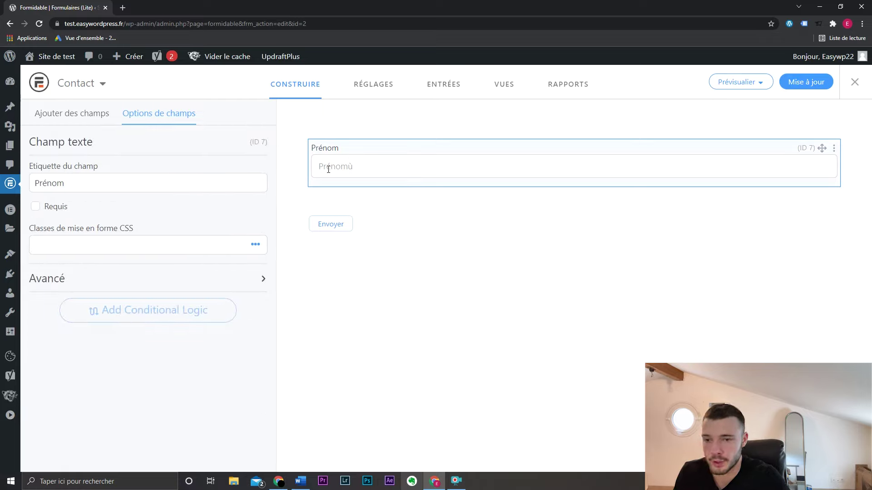
pyautogui.click(94, 282)
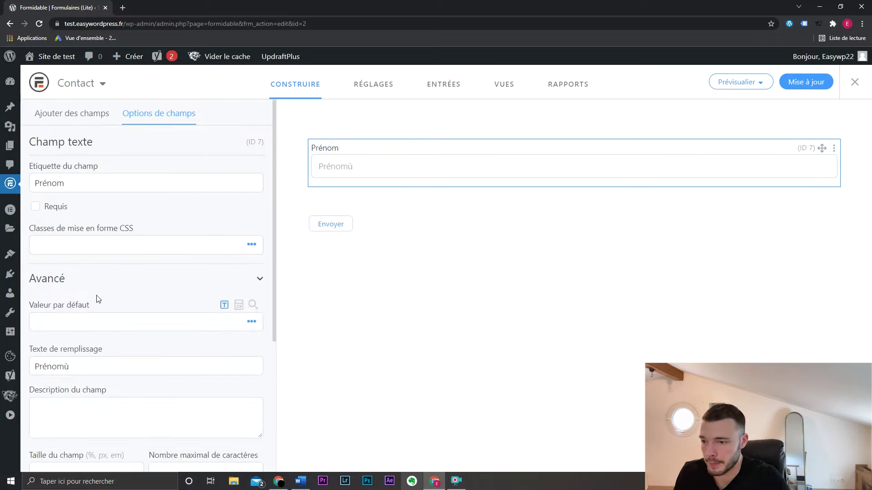
pyautogui.hotkey('ctrl', 'a')
pyautogui.press('BackSpace')
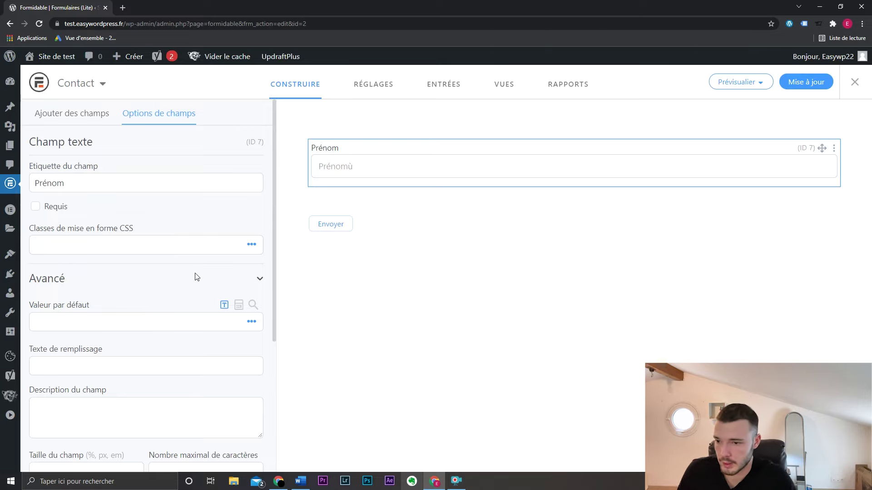
pyautogui.click(196, 277)
# - Add an Email field below Prénom and a text field labelled 'Sujet' below it
pyautogui.click(410, 275)
pyautogui.moveTo(200, 227); pyautogui.dragTo(340, 196)
pyautogui.moveTo(449, 198); pyautogui.dragTo(692, 202)
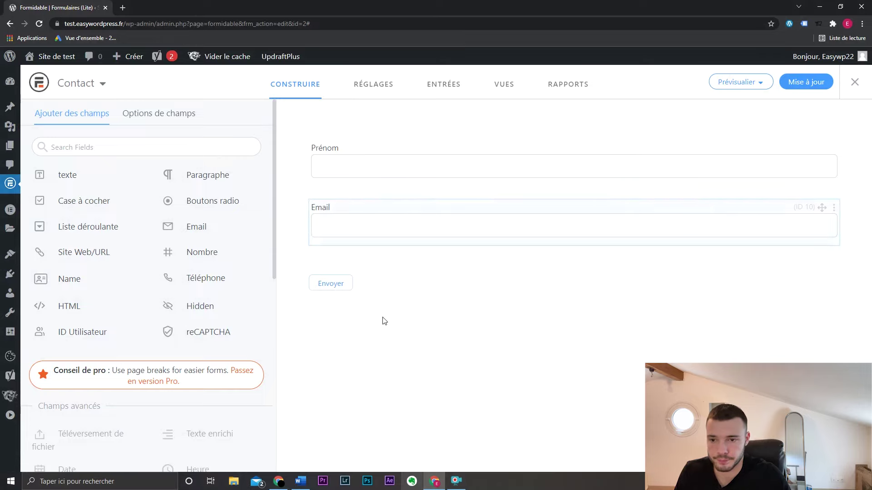
pyautogui.moveTo(84, 181); pyautogui.dragTo(484, 261)
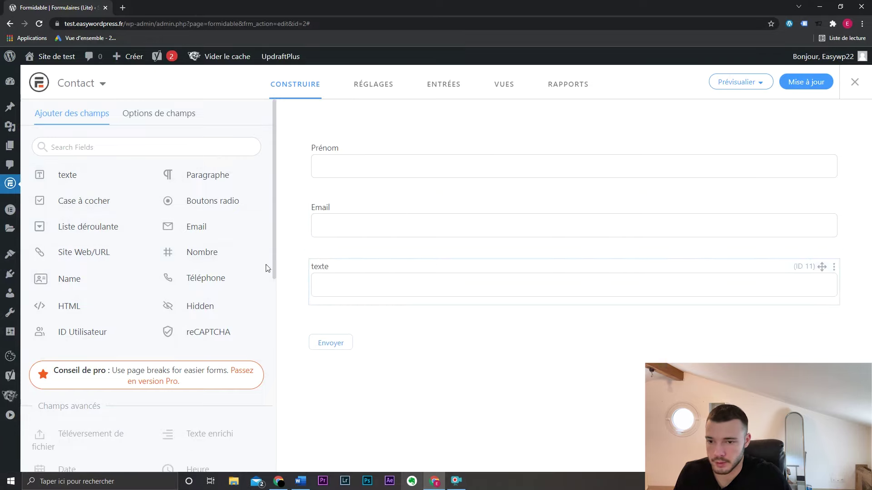
pyautogui.click(418, 282)
pyautogui.doubleClick(154, 189)
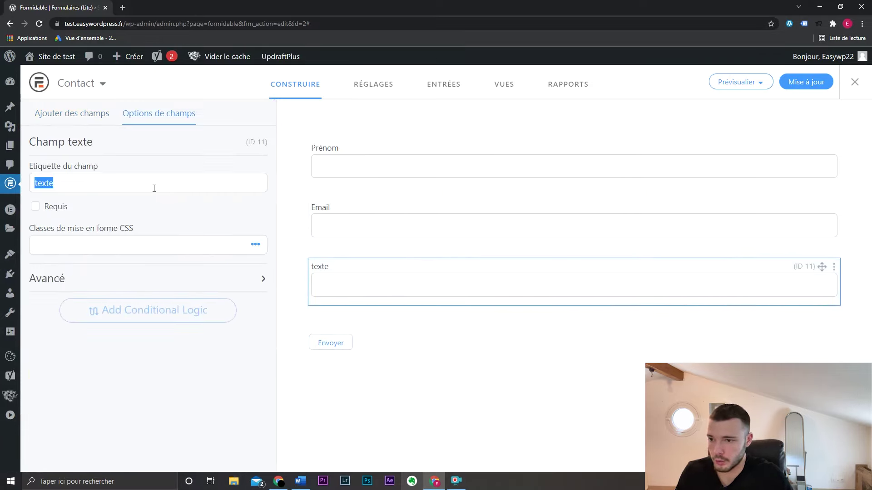
pyautogui.write('Sujet')
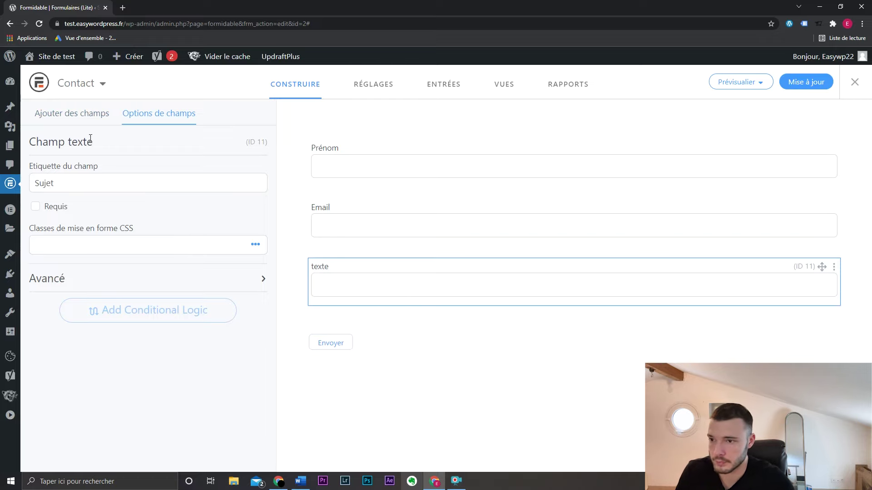
pyautogui.click(97, 113)
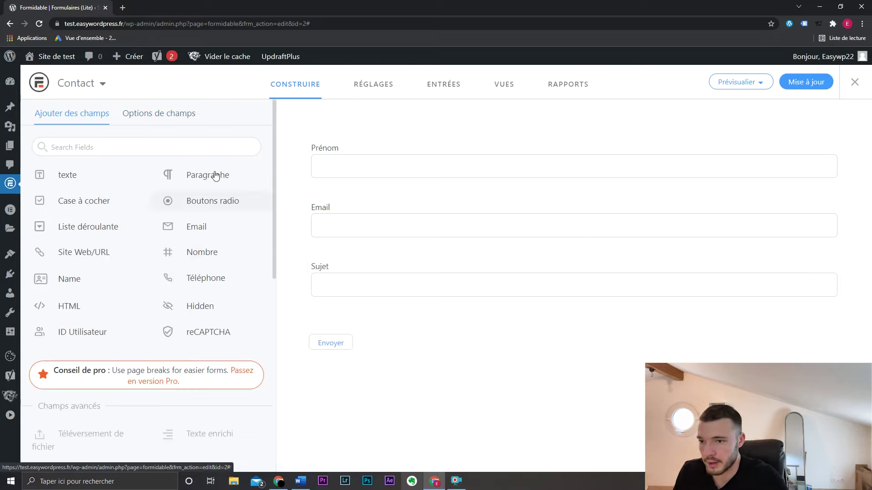
# - Add a Message paragraph field below Sujet and save the form
pyautogui.moveTo(218, 176); pyautogui.dragTo(630, 309)
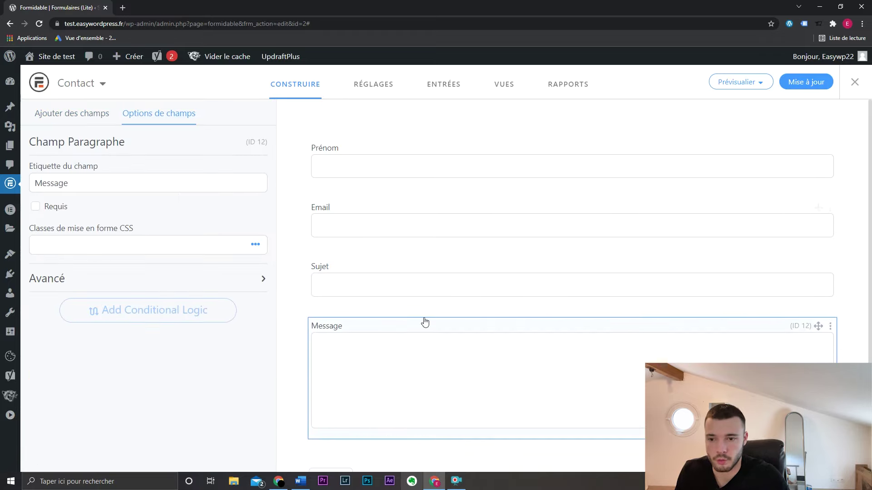
pyautogui.scroll(-1, 425, 323)
pyautogui.scroll(1, 405, 237)
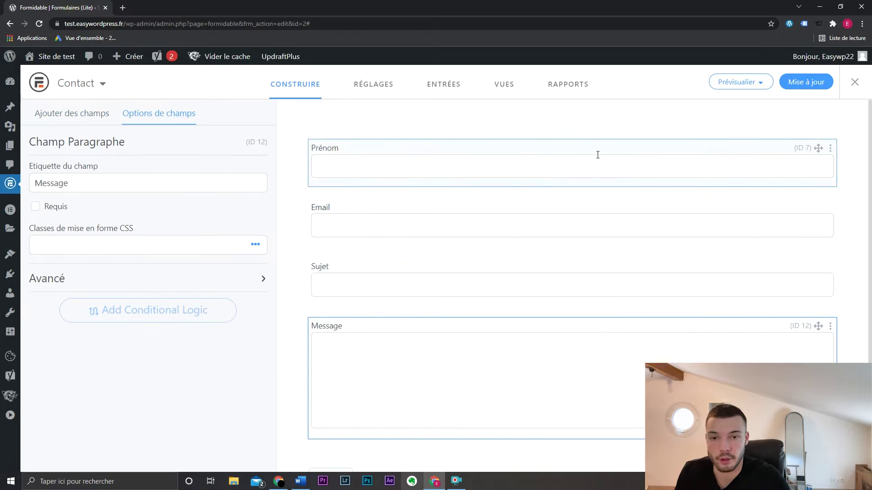
pyautogui.click(799, 86)
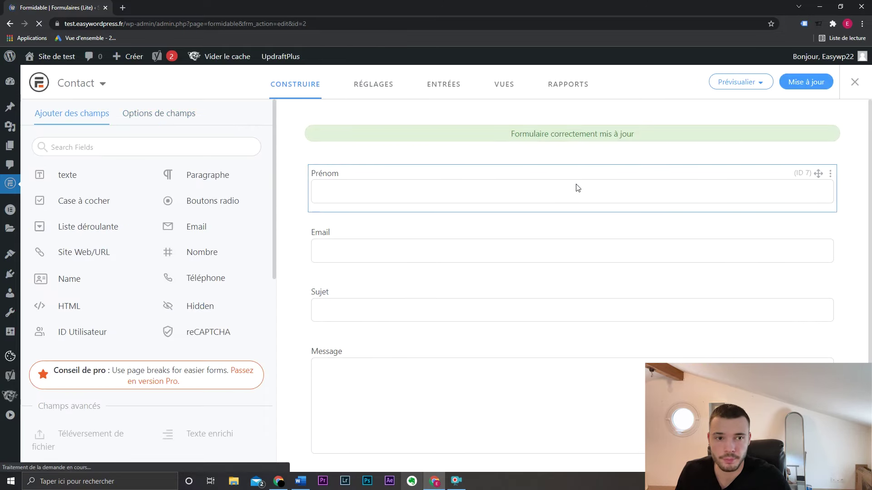
pyautogui.click(384, 86)
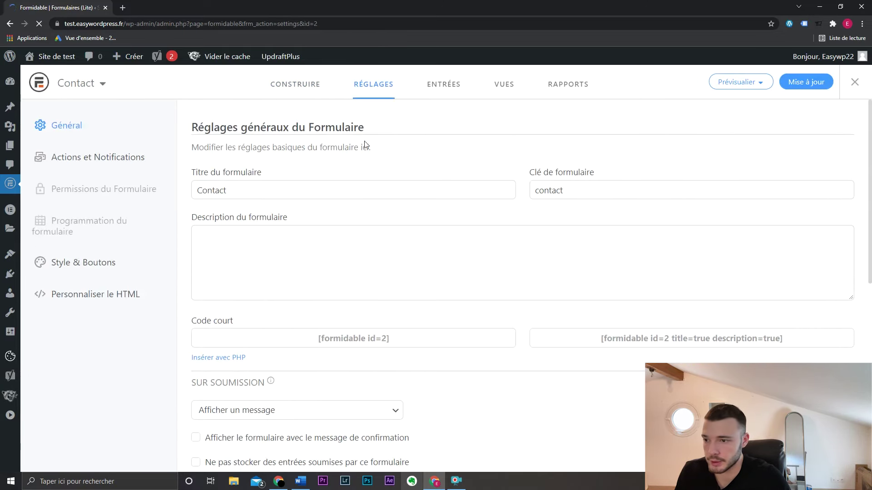
# - Save the Contact form settings with Envoyer as submit button text, then list all pages
pyautogui.click(145, 160)
pyautogui.click(391, 311)
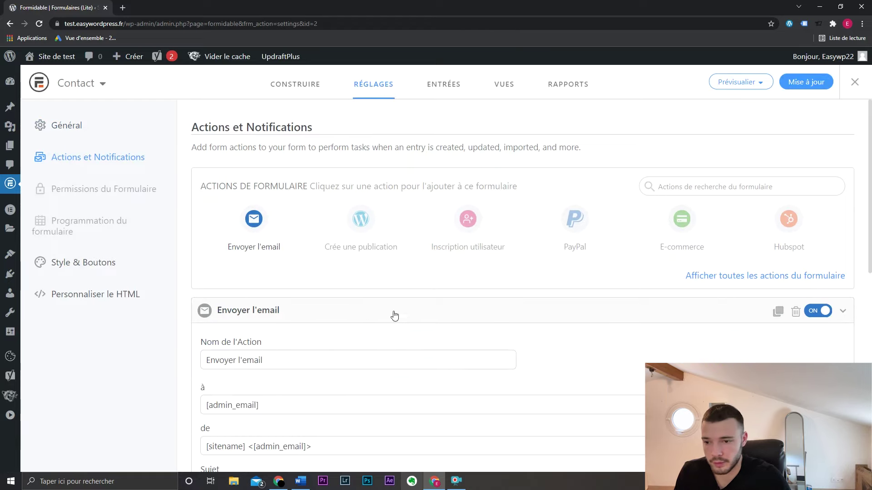
pyautogui.scroll(-3, 287, 323)
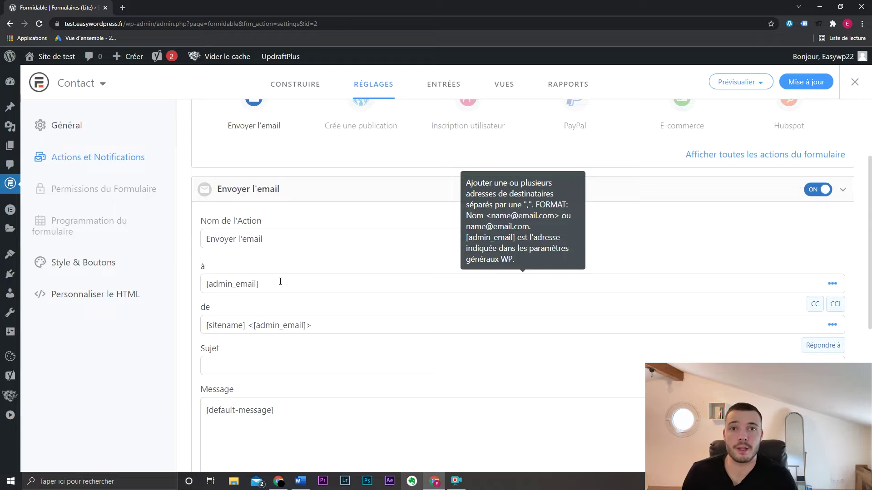
pyautogui.click(100, 268)
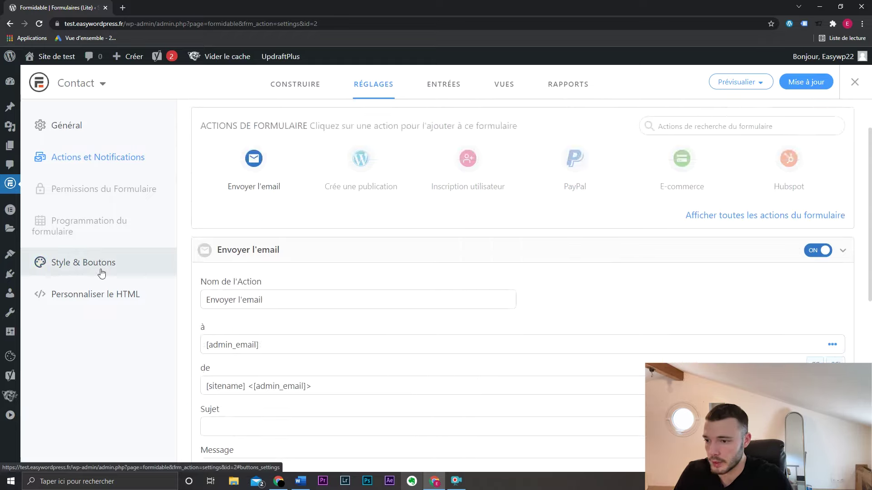
pyautogui.moveTo(446, 273); pyautogui.dragTo(402, 275)
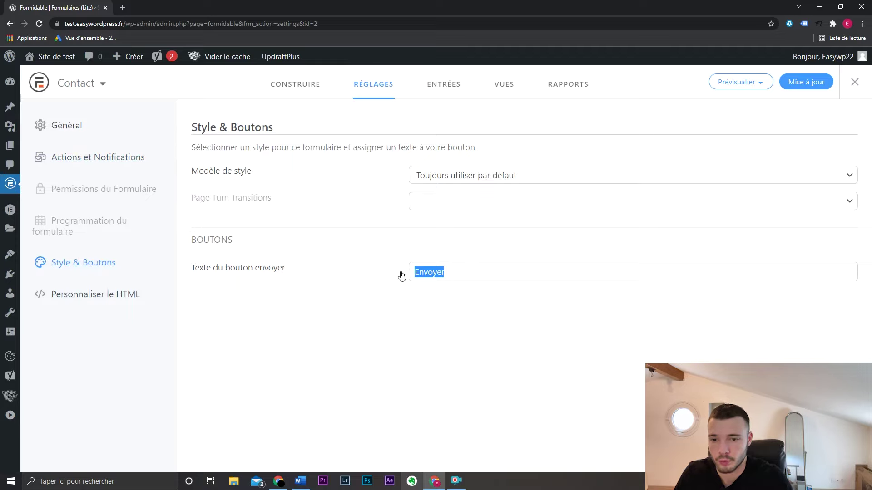
pyautogui.click(467, 276)
pyautogui.press('Return')
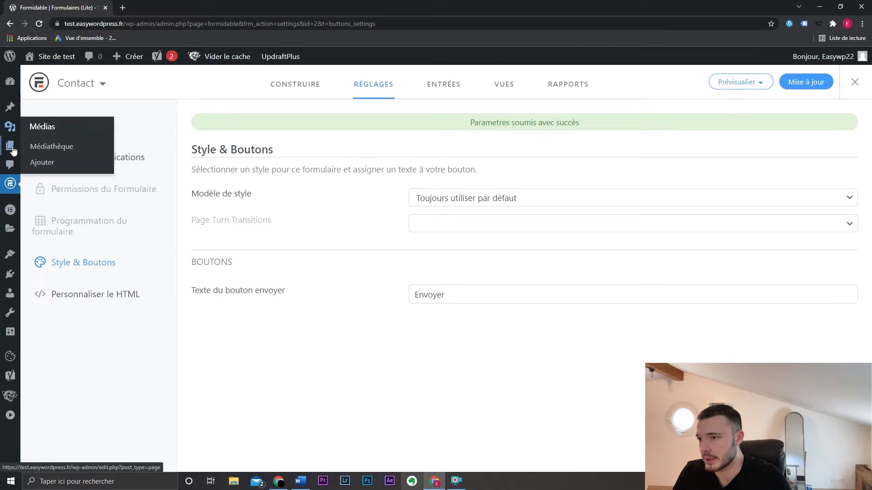
pyautogui.moveTo(13, 151)
pyautogui.click(56, 166)
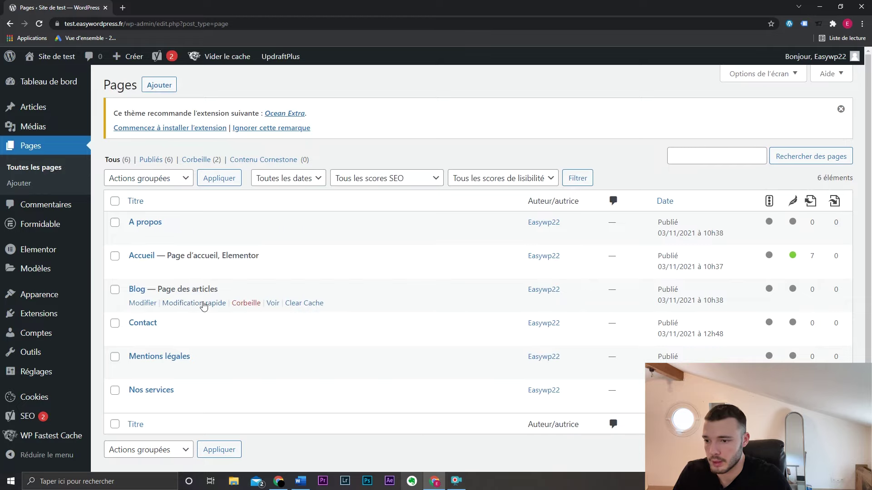
# - Open the Contact page in Elementor and insert the Contact – Restaurant template found by searching 'contact'
pyautogui.click(145, 338)
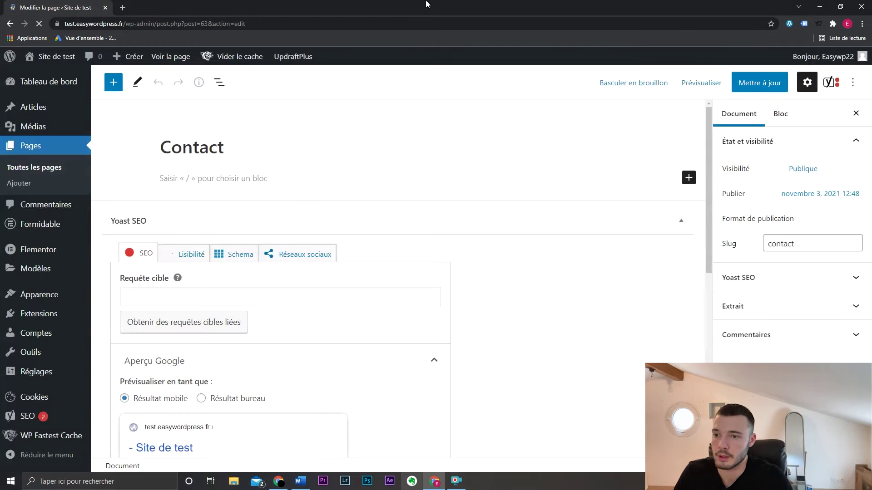
pyautogui.click(311, 83)
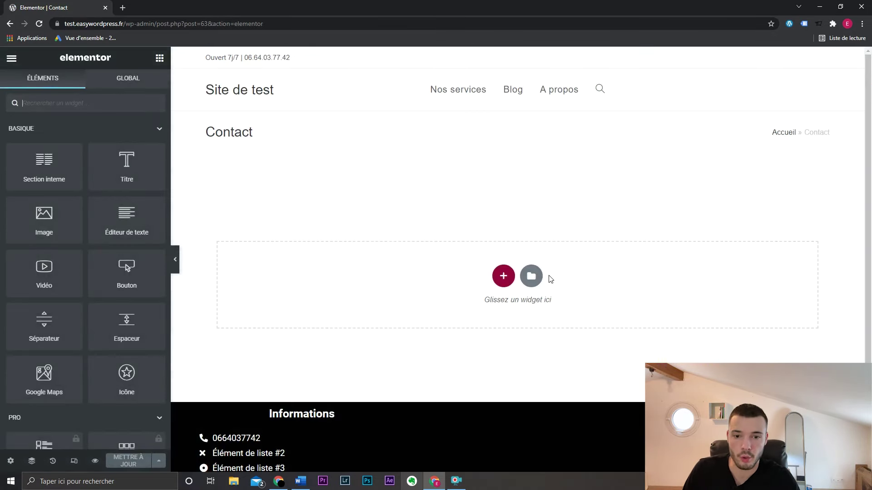
pyautogui.click(535, 276)
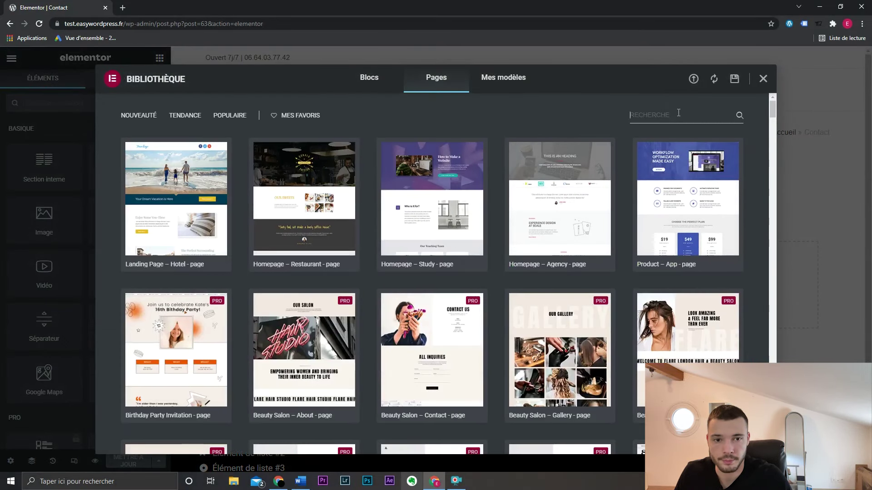
pyautogui.write('contact')
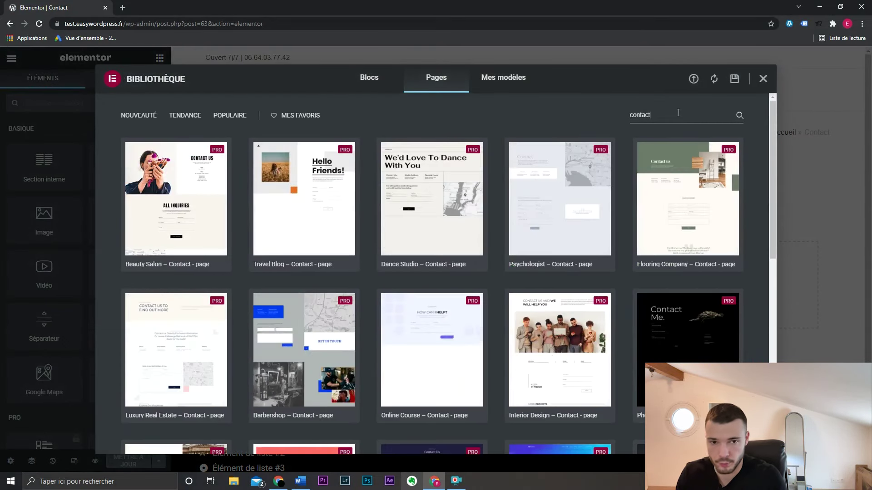
pyautogui.scroll(-1, 501, 207)
pyautogui.scroll(-9, 501, 207)
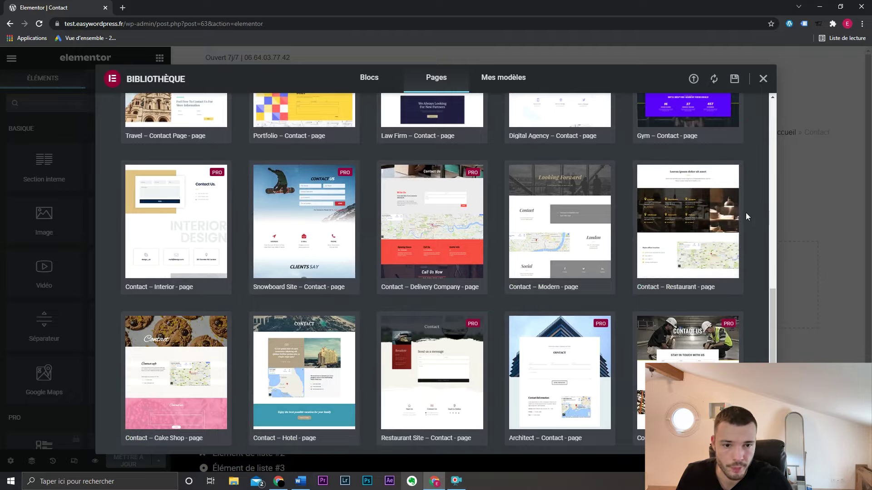
pyautogui.click(662, 287)
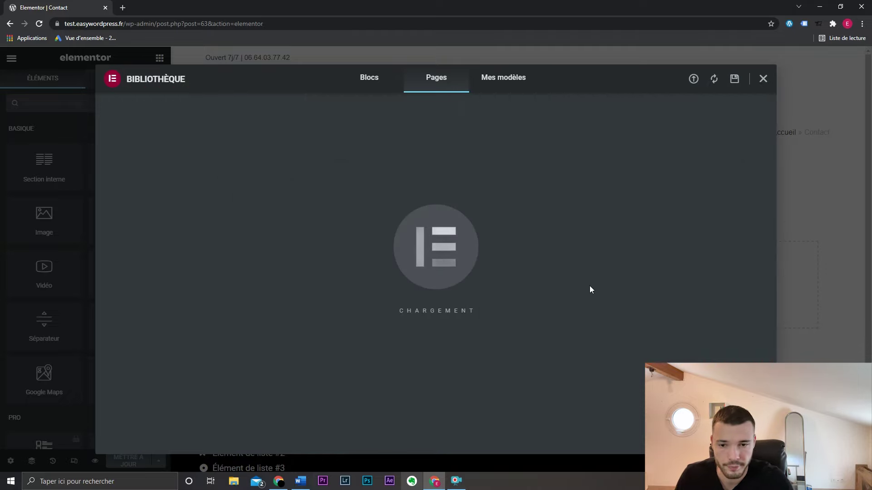
# - Delete the Google Maps widget from the column beside Main office location
pyautogui.scroll(-3, 448, 294)
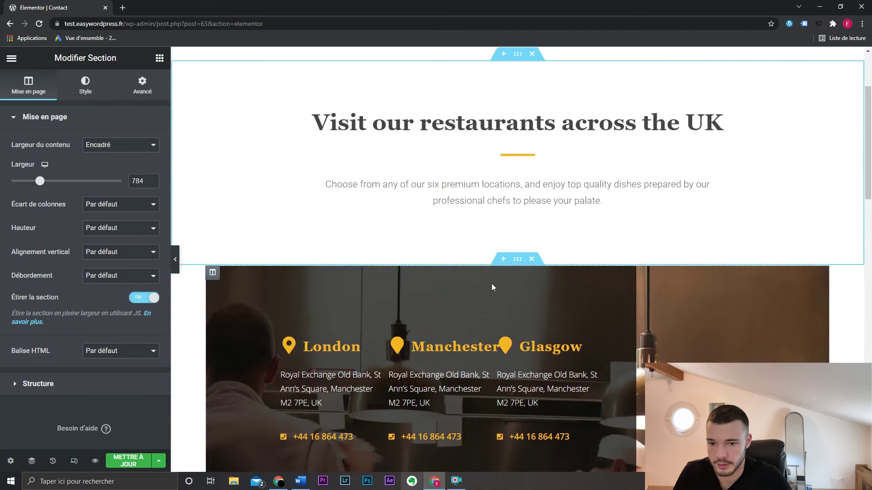
pyautogui.click(491, 283)
pyautogui.scroll(-3, 491, 283)
pyautogui.scroll(-8, 476, 280)
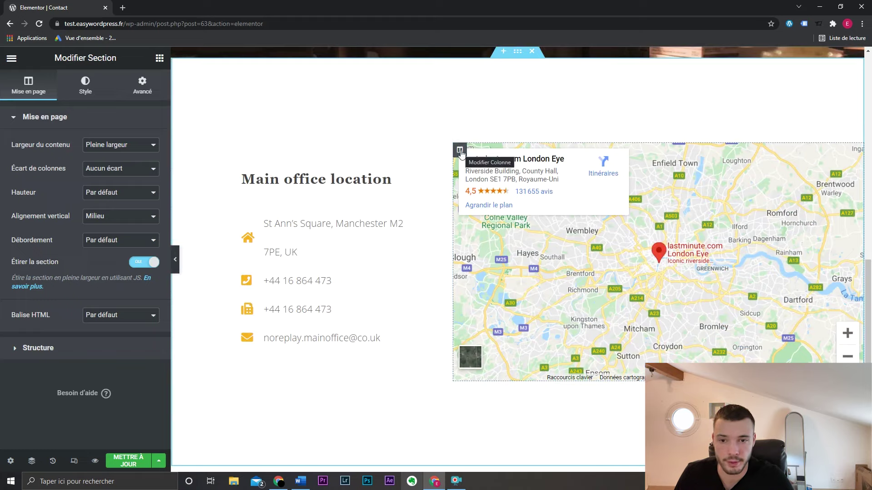
pyautogui.rightClick(461, 153)
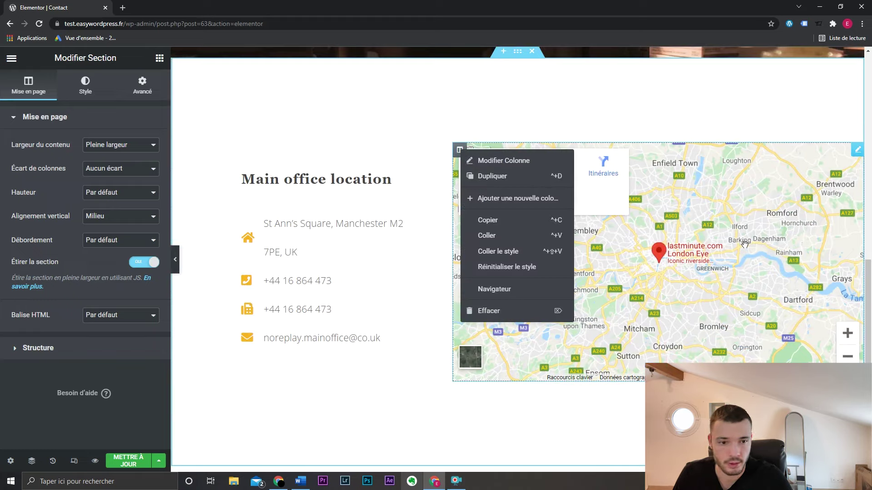
pyautogui.rightClick(816, 180)
pyautogui.click(801, 313)
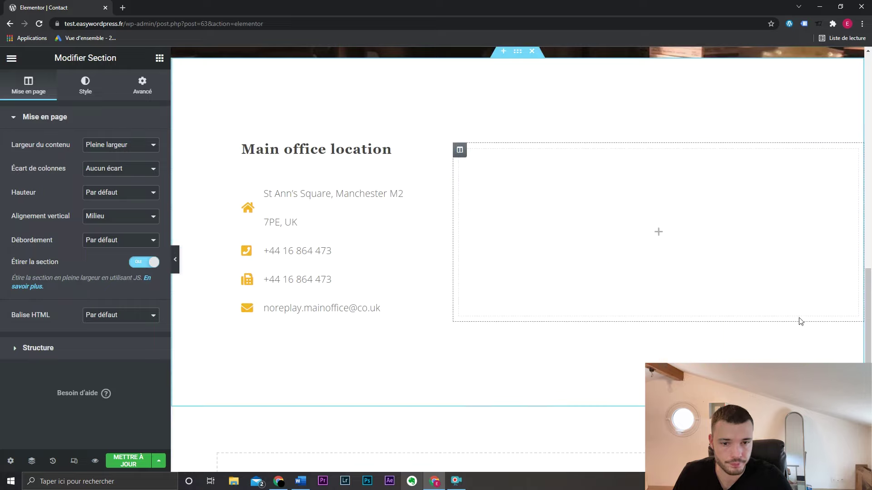
# - Drop the Formidable contact form into the empty column and widen the office details column to about 49%
pyautogui.click(160, 57)
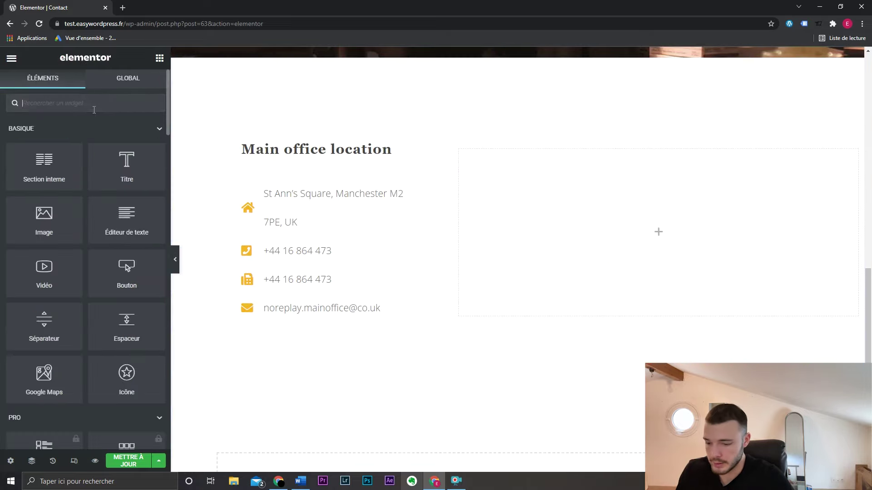
pyautogui.write('form')
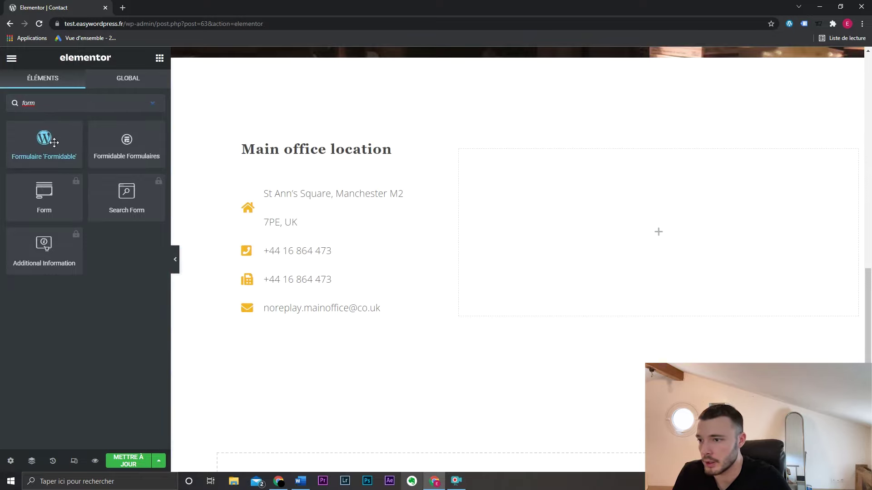
pyautogui.moveTo(43, 141); pyautogui.dragTo(592, 231)
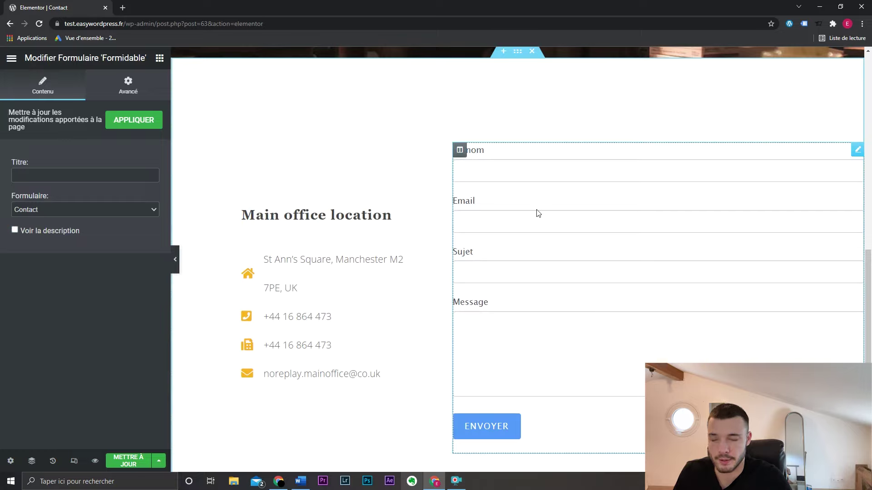
pyautogui.click(64, 231)
pyautogui.click(64, 230)
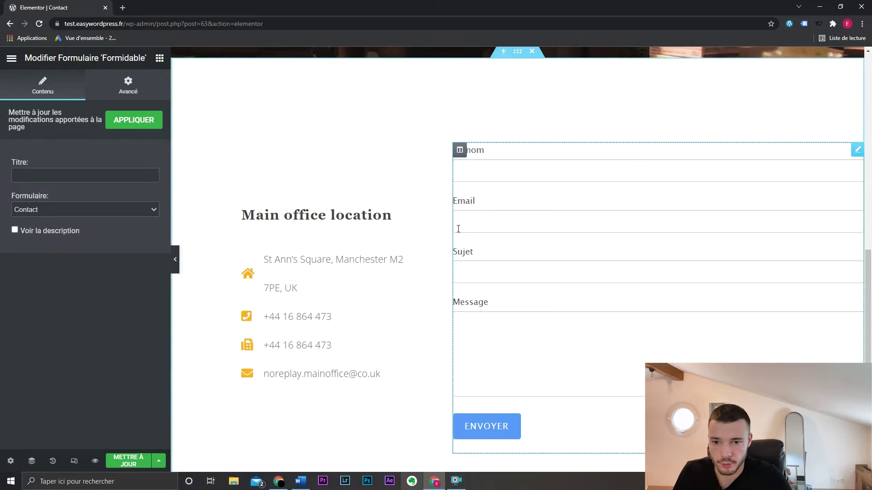
pyautogui.moveTo(458, 229); pyautogui.dragTo(512, 226)
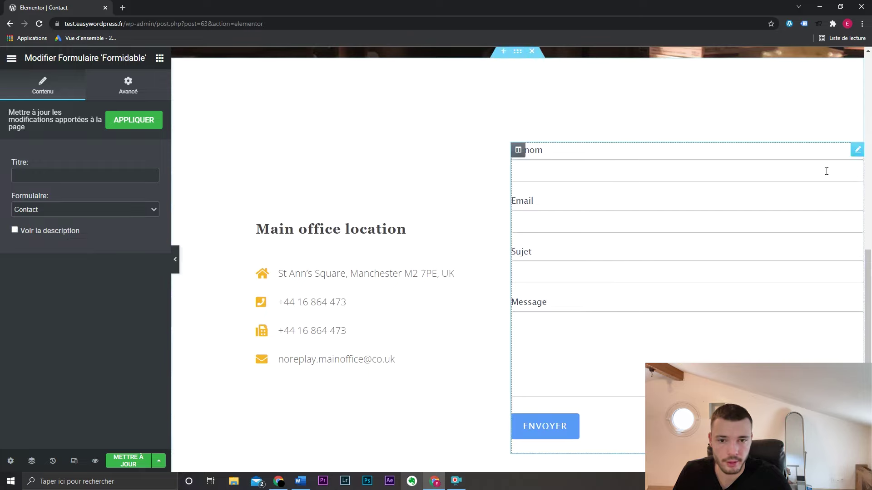
# - Unlink the form widget's inner padding, set its right side to 100 px, and preview the page
pyautogui.click(128, 86)
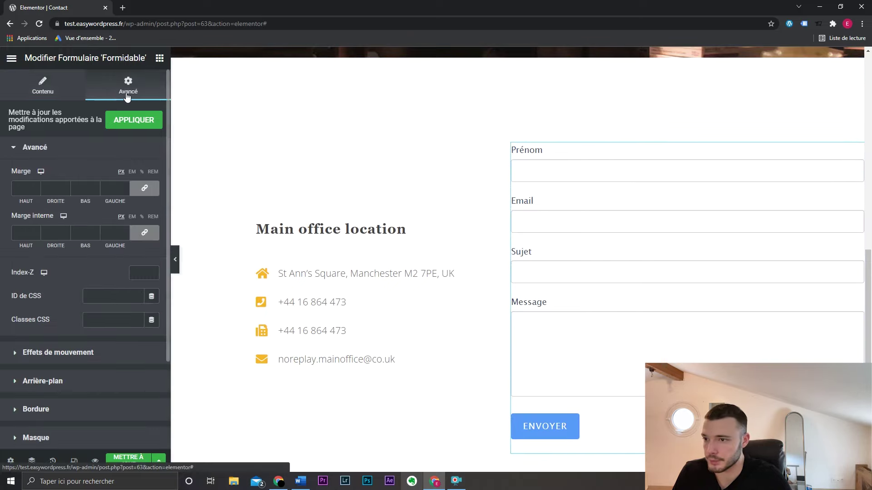
pyautogui.click(145, 234)
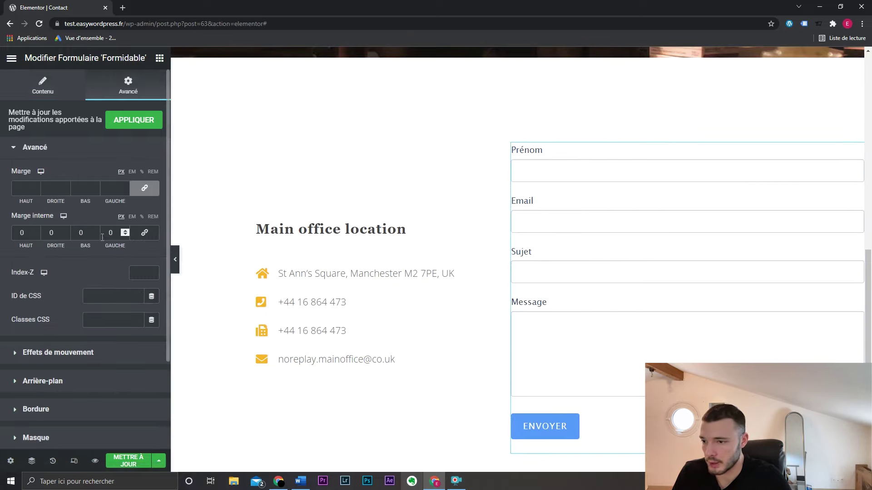
pyautogui.write('1000')
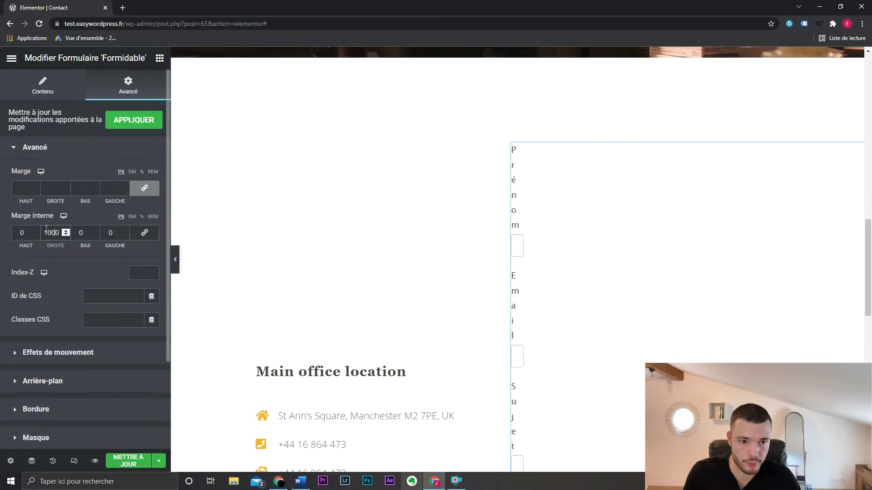
pyautogui.press('Delete')
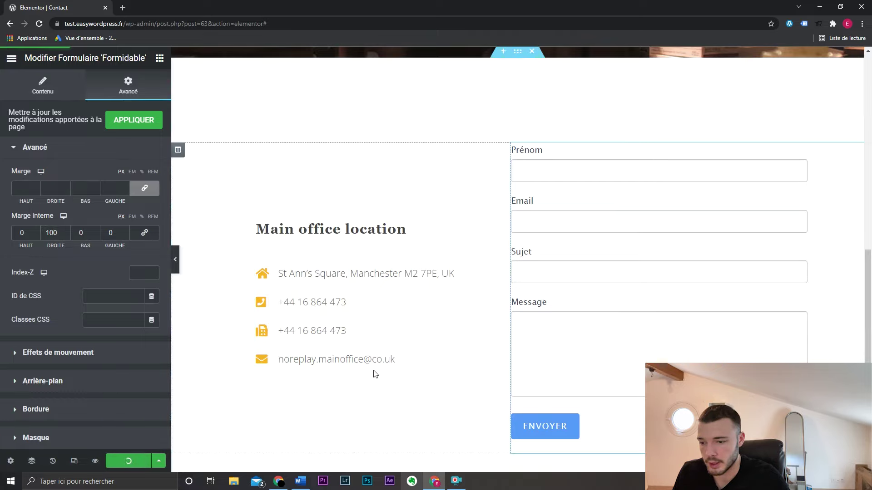
pyautogui.click(95, 461)
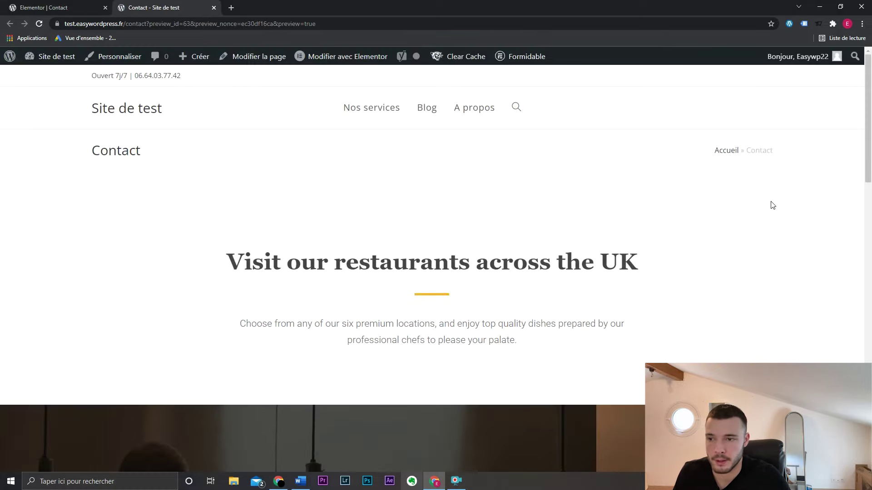
# - Scroll through the finished Contact page preview
pyautogui.scroll(-15, 773, 206)
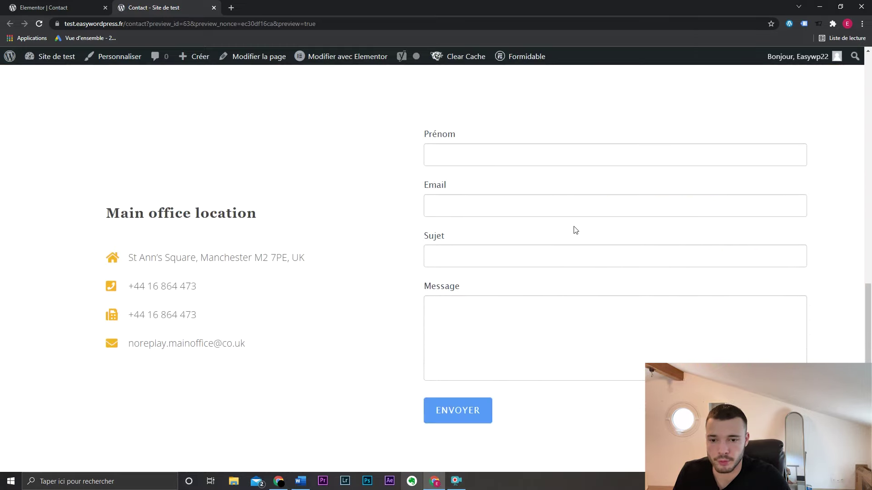
pyautogui.scroll(-1, 576, 231)
pyautogui.scroll(-2, 204, 209)
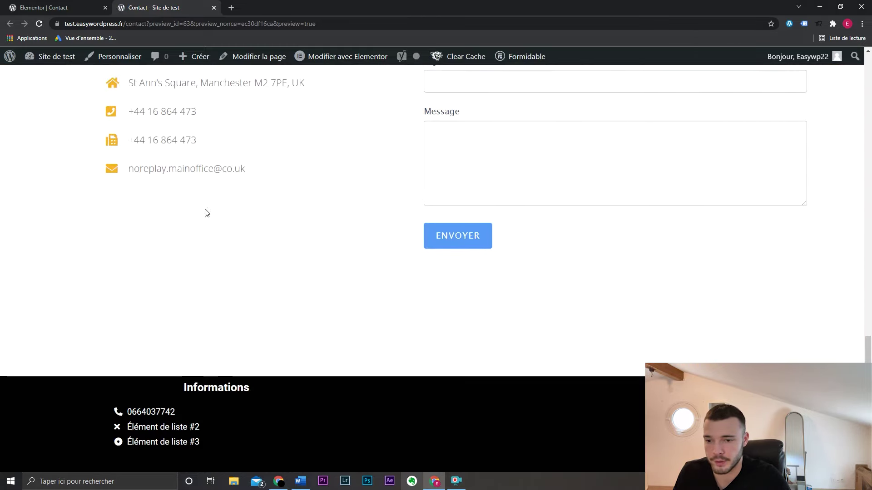
pyautogui.scroll(15, 399, 311)
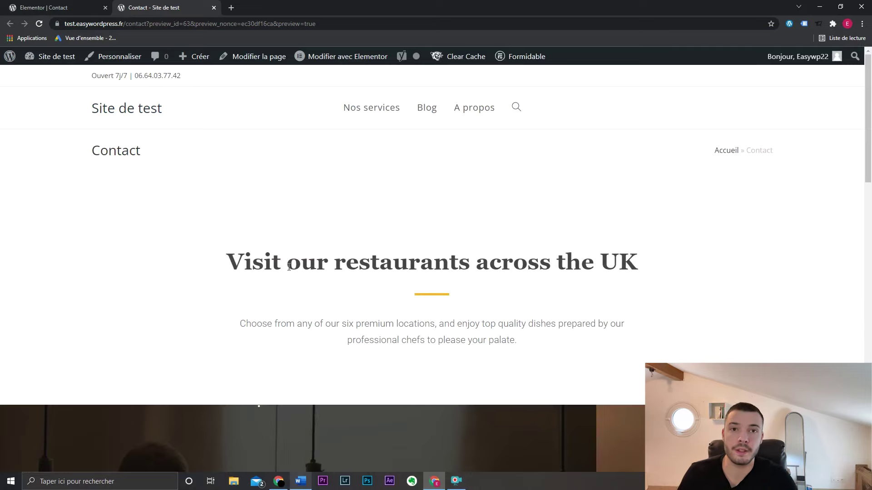
# - Return to the admin dashboard and open the Articles list
pyautogui.moveTo(57, 57)
pyautogui.click(68, 78)
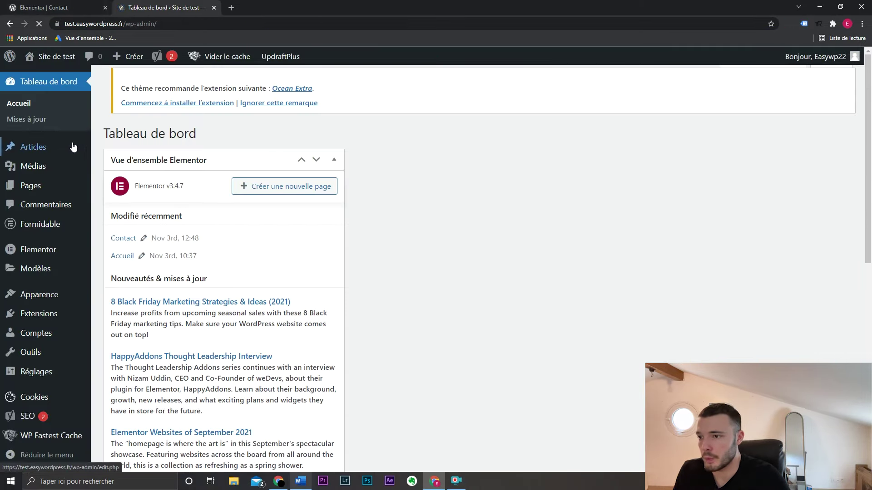
pyautogui.moveTo(68, 150)
pyautogui.click(144, 149)
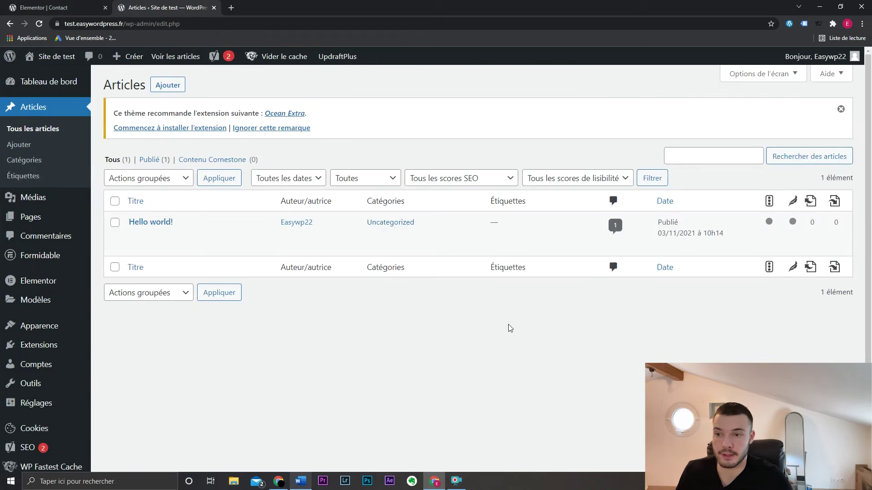
# - Create a new post titled 'Comment écrire un article de blog ?' and go to the post Catégories page
pyautogui.click(168, 85)
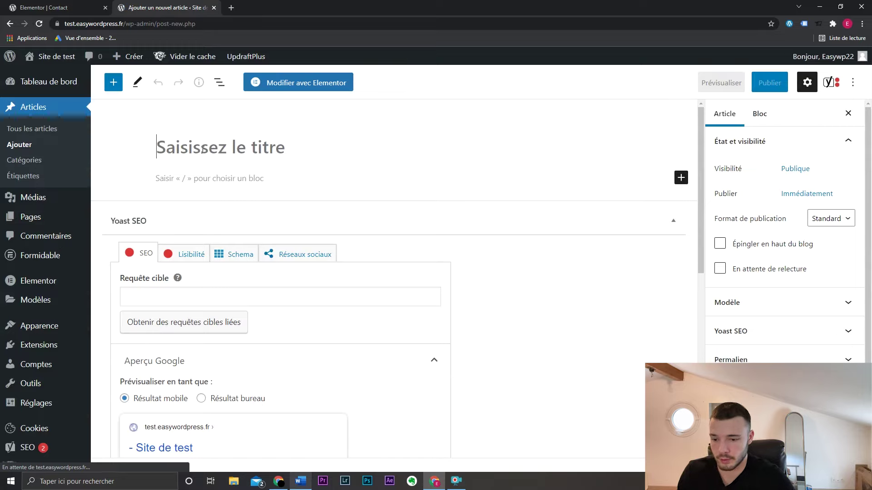
pyautogui.write('Comment ')
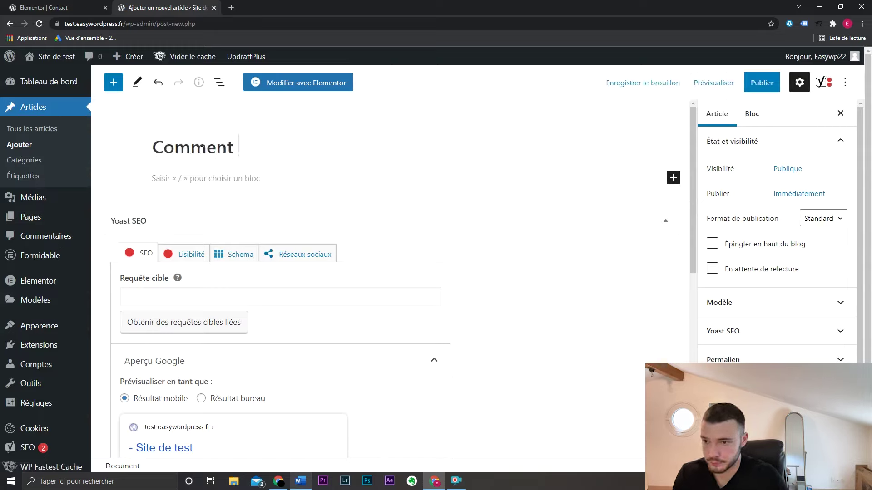
pyautogui.write('écrire un article de blog ?')
pyautogui.click(666, 84)
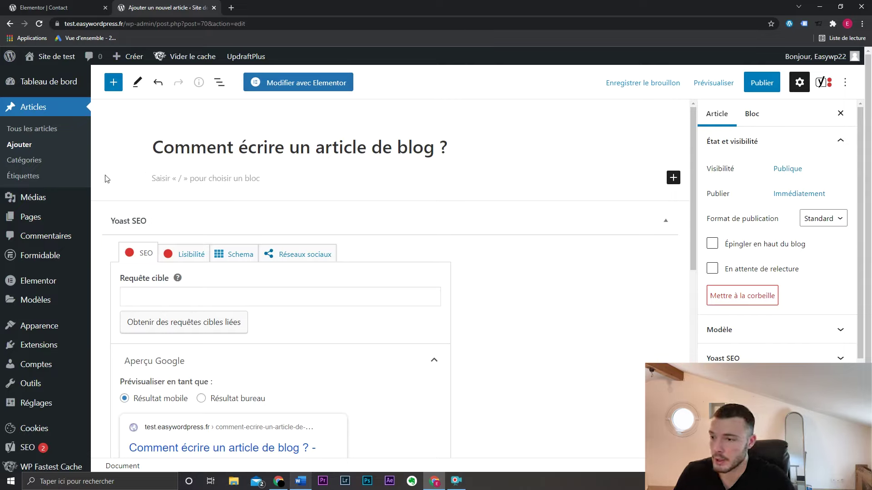
pyautogui.click(51, 161)
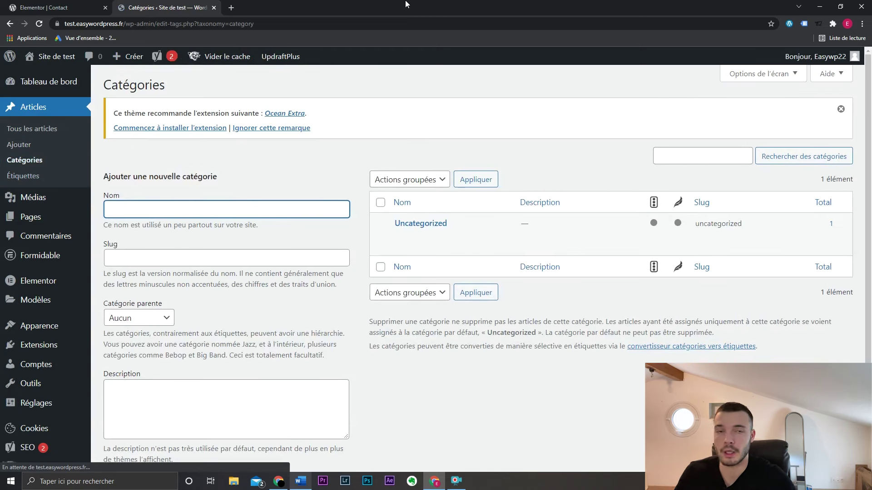
# - Add a post category named Recette salée
pyautogui.click(351, 176)
pyautogui.moveTo(56, 59)
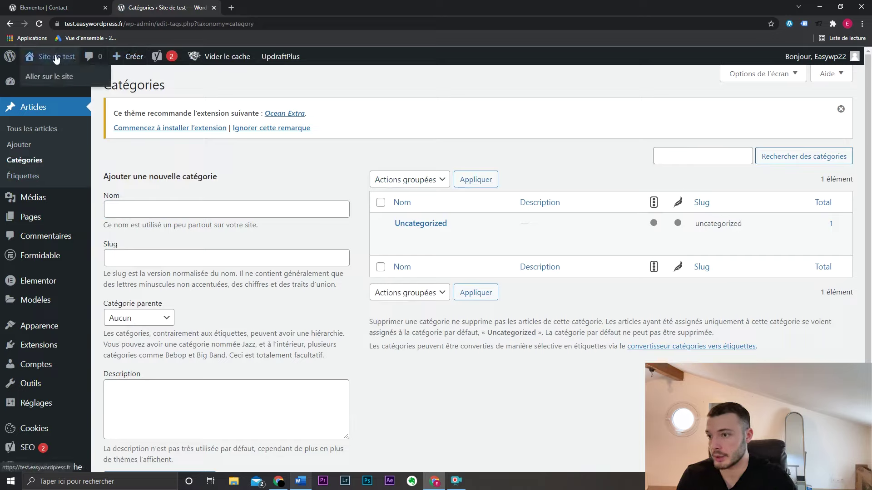
pyautogui.click(267, 209)
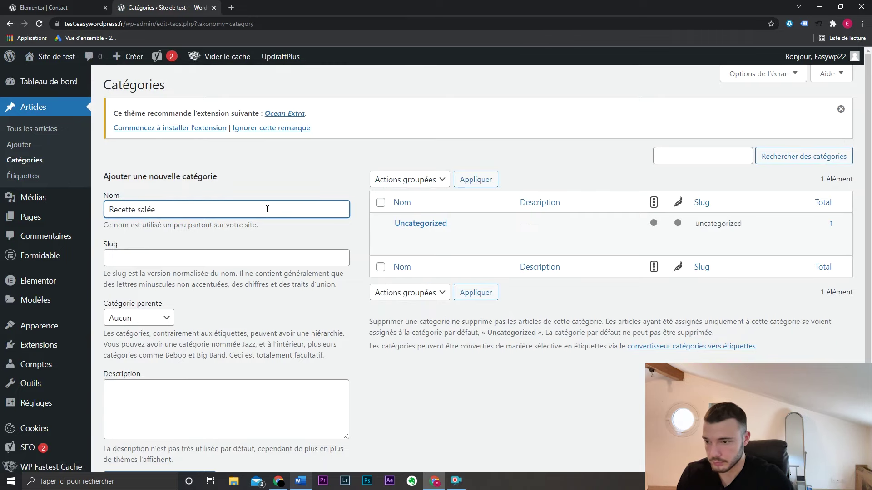
pyautogui.write('Recette salée')
pyautogui.scroll(-2, 267, 209)
pyautogui.click(155, 413)
# - Add a second category named Recette sucrée
pyautogui.scroll(2, 227, 193)
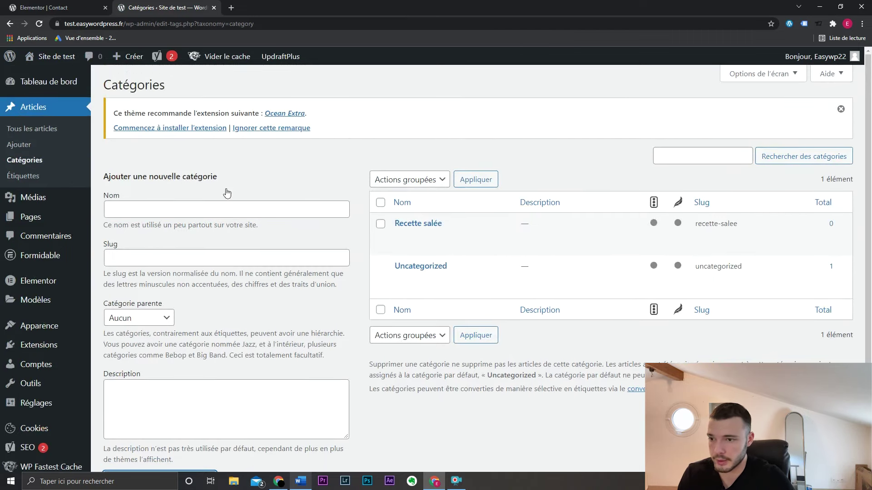
pyautogui.click(226, 212)
pyautogui.write('Recette')
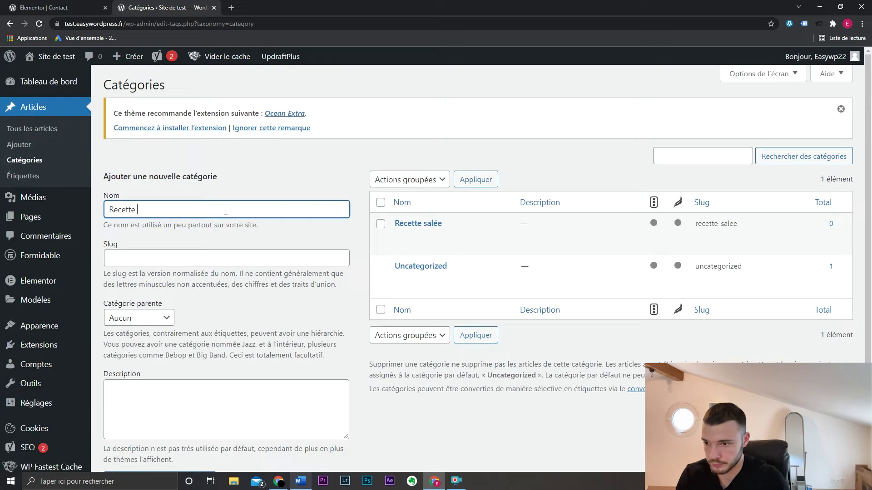
pyautogui.write(' sucrée')
pyautogui.scroll(-2, 226, 211)
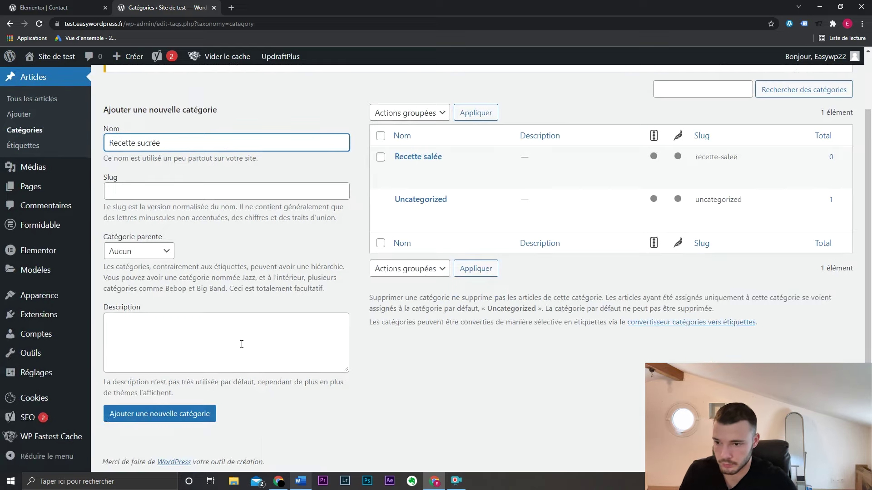
pyautogui.click(155, 413)
pyautogui.scroll(2, 341, 245)
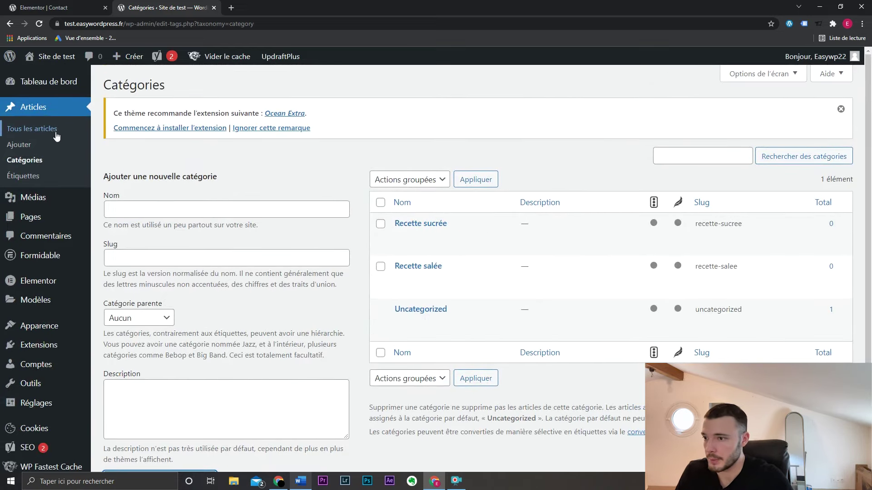
pyautogui.click(42, 144)
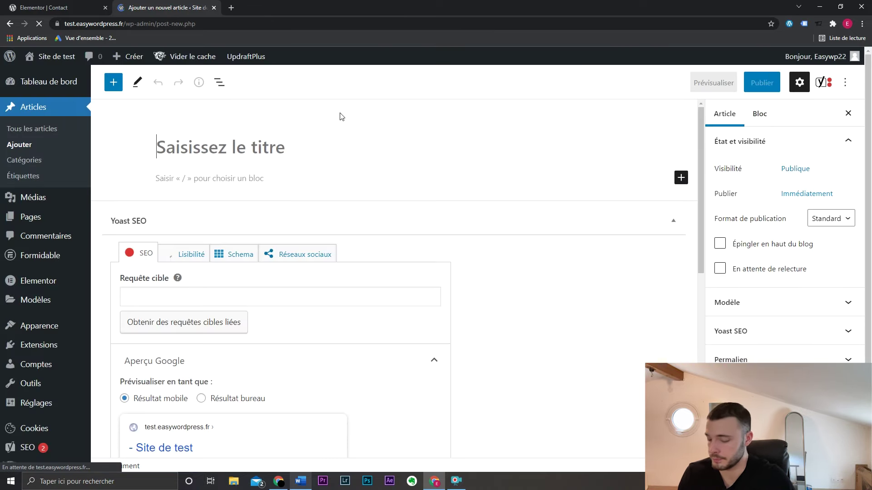
# - Publish a post titled Recette cookie in the Recette sucrée category
pyautogui.write('Recette cookie')
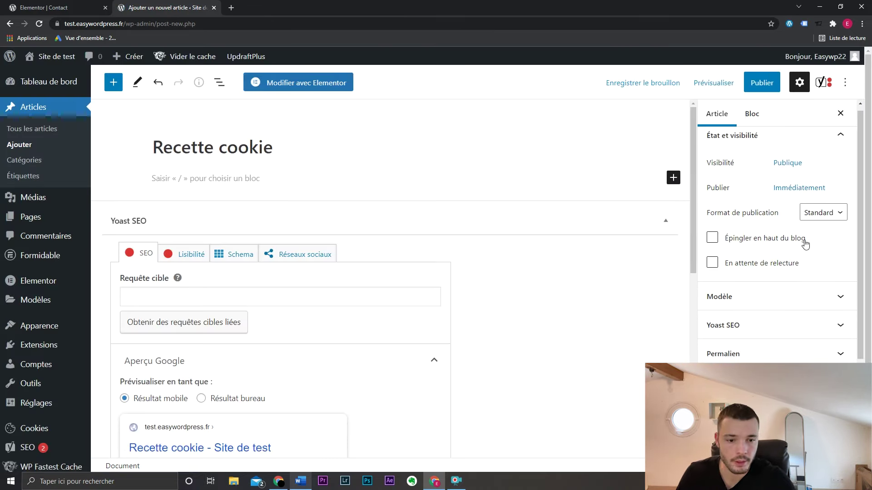
pyautogui.scroll(-5, 817, 296)
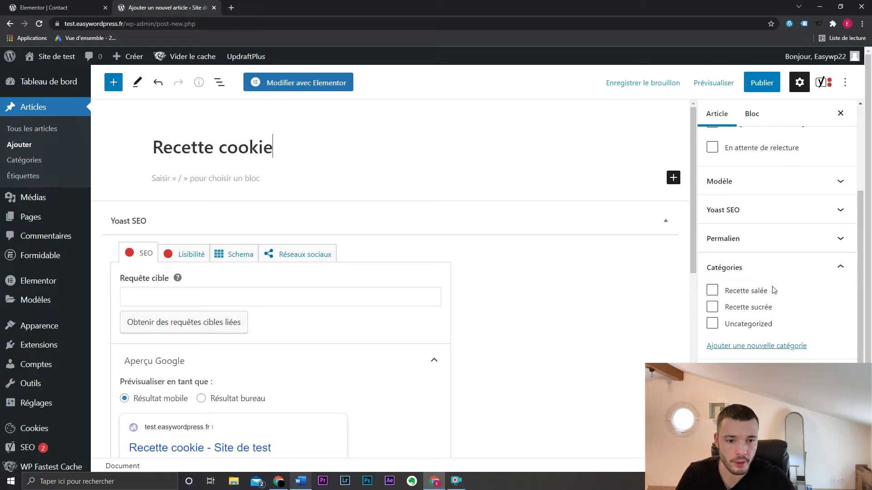
pyautogui.click(712, 308)
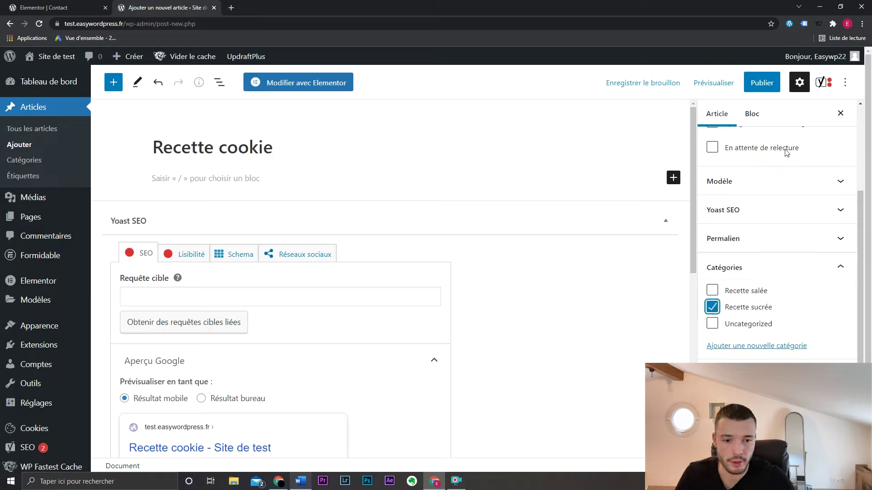
pyautogui.click(762, 83)
pyautogui.click(746, 83)
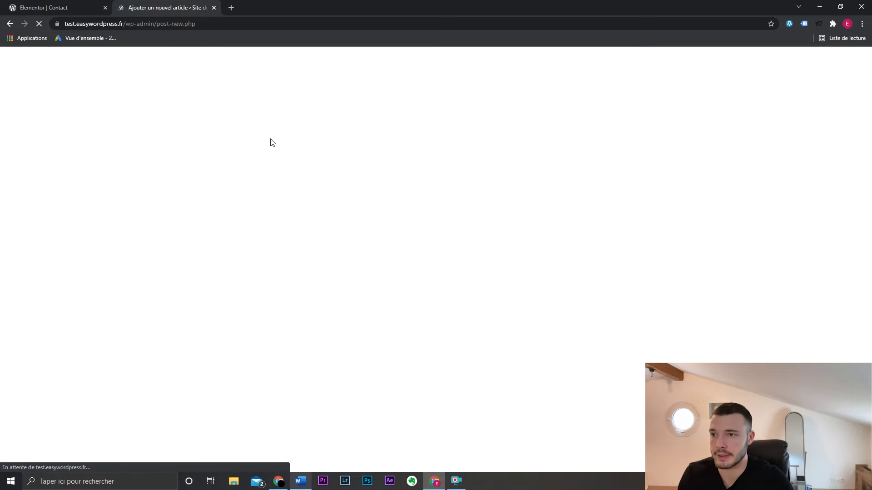
# - Publish the Recette pizza post filed under Recette salée
pyautogui.write('Recette pizza')
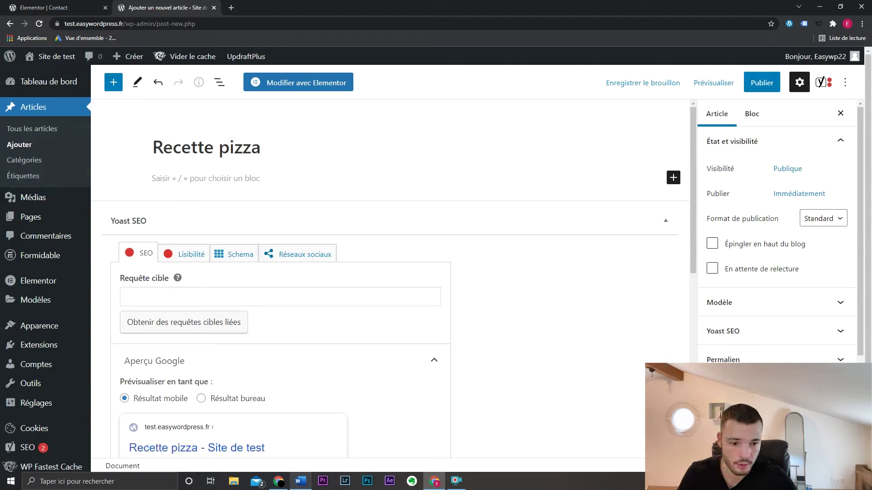
pyautogui.click(763, 82)
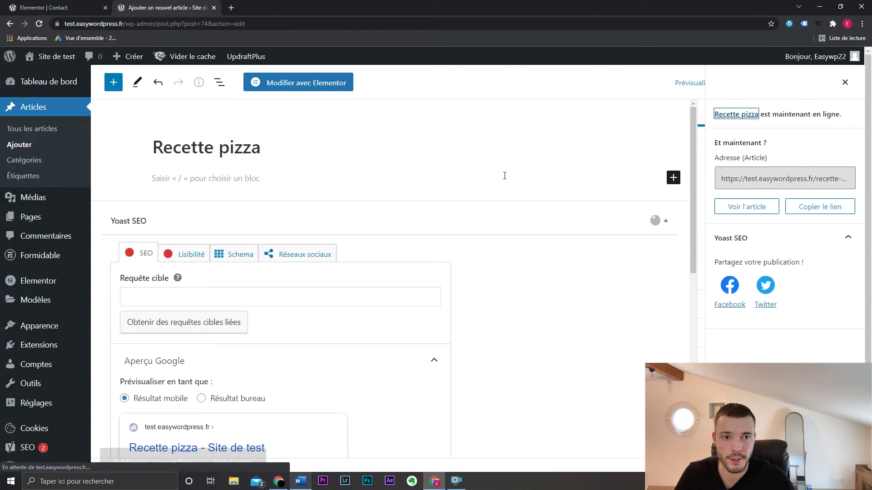
pyautogui.click(32, 128)
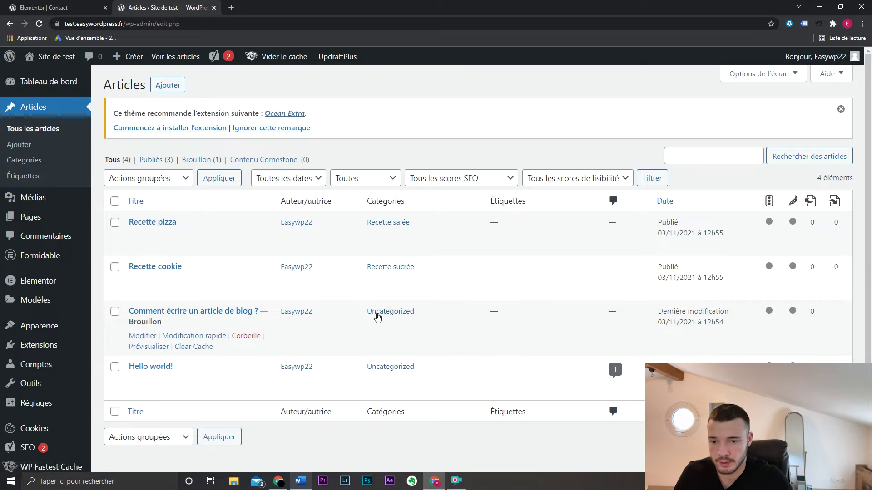
# - Trash the Hello world! post and check the site's Blog page
pyautogui.click(246, 380)
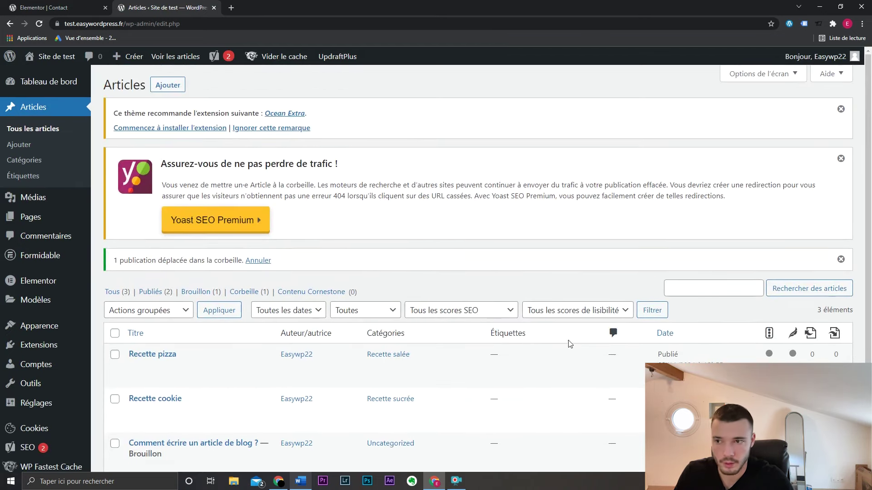
pyautogui.moveTo(39, 56)
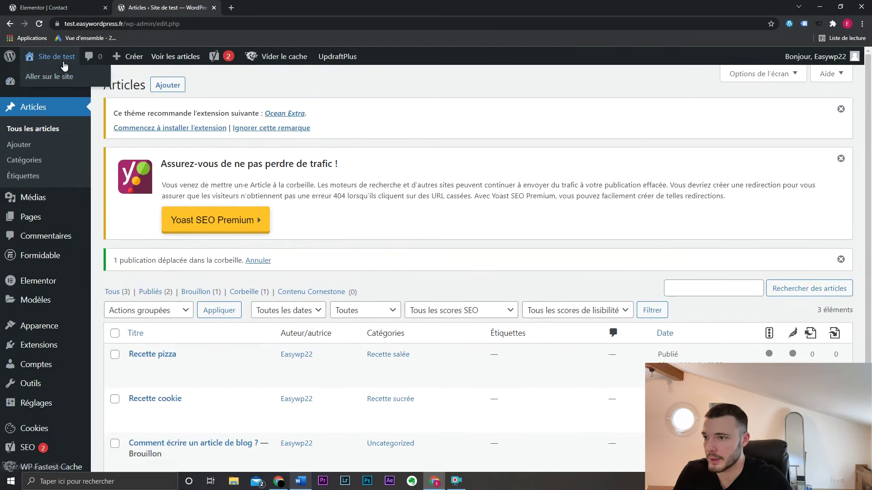
pyautogui.click(62, 76)
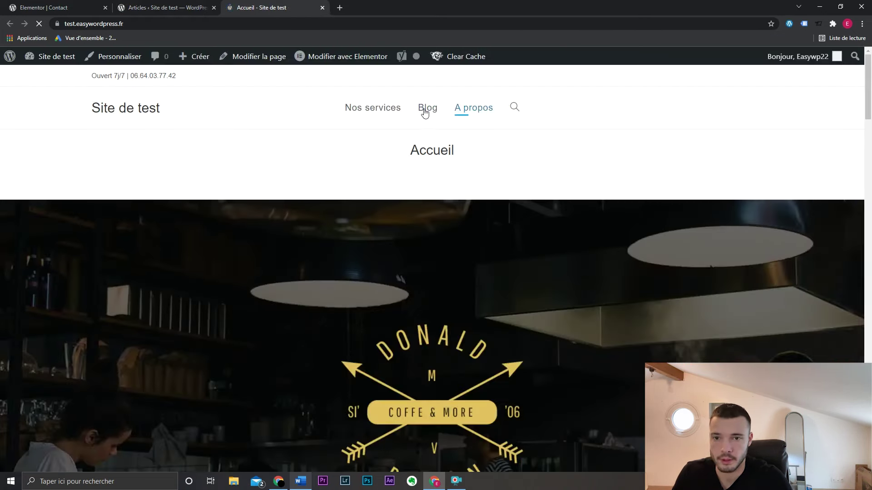
pyautogui.click(425, 112)
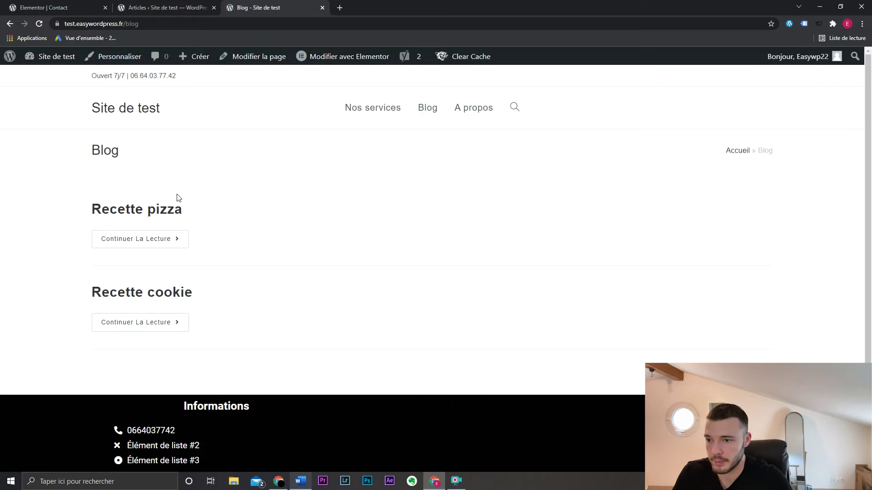
pyautogui.click(199, 3)
# - Quick-edit the draft 'Comment écrire un article de blog ?' to Publié and reload the Blog page
pyautogui.scroll(-2, 321, 302)
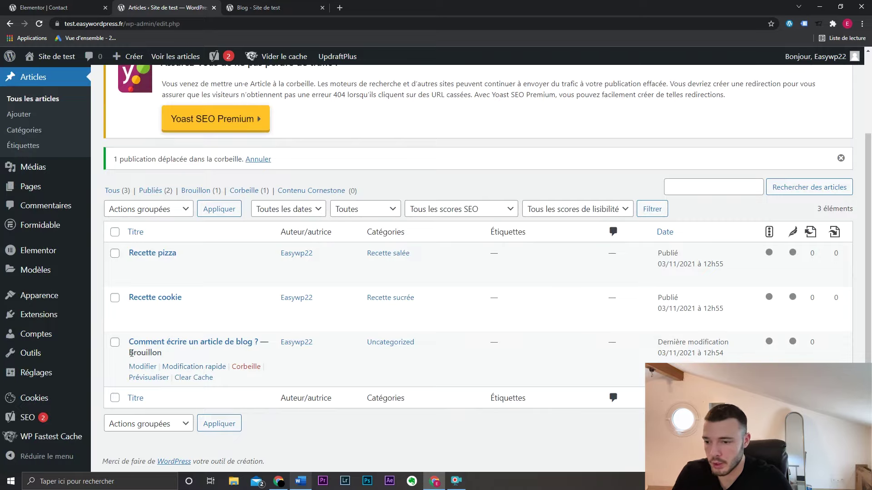
pyautogui.click(194, 367)
pyautogui.scroll(-2, 356, 363)
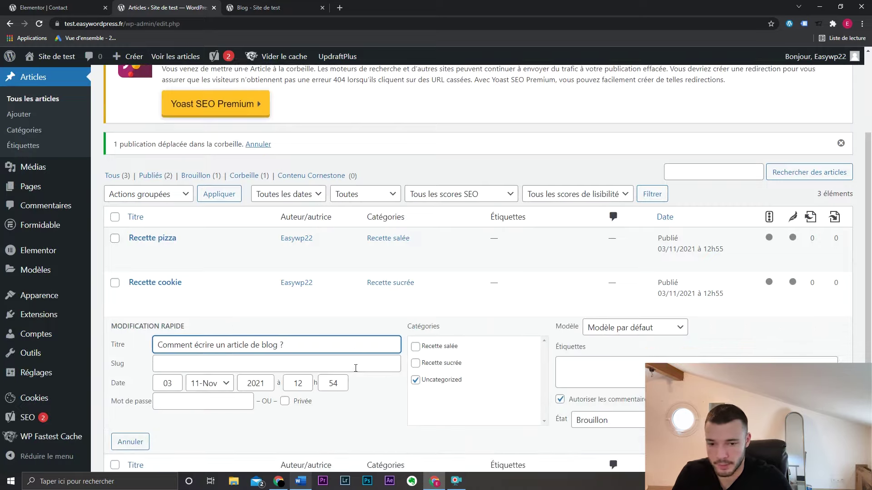
pyautogui.click(594, 357)
pyautogui.click(599, 365)
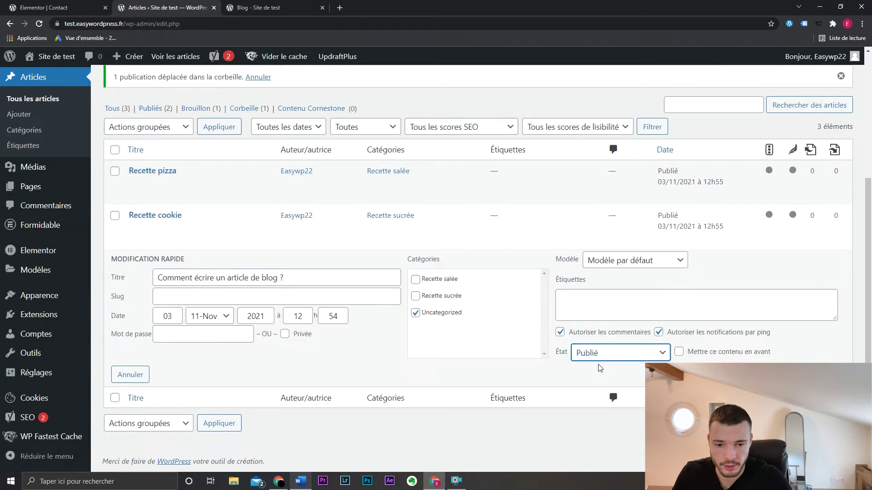
pyautogui.click(824, 375)
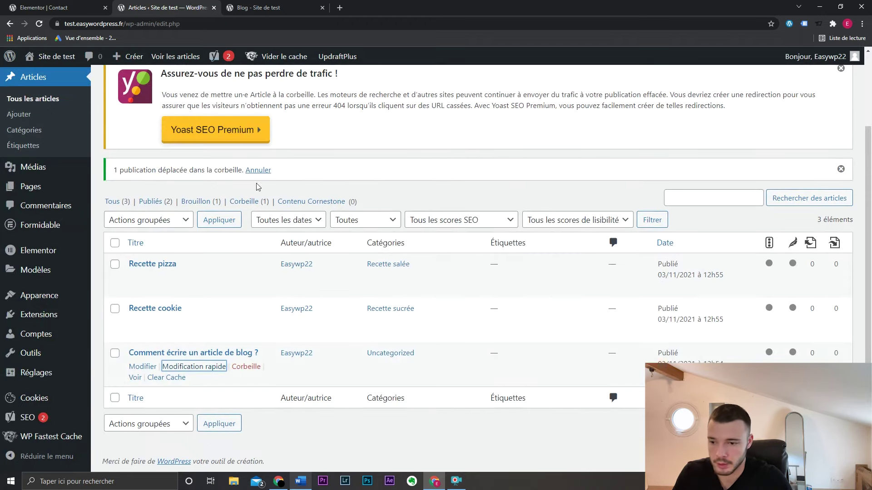
pyautogui.click(265, 6)
pyautogui.press('F5')
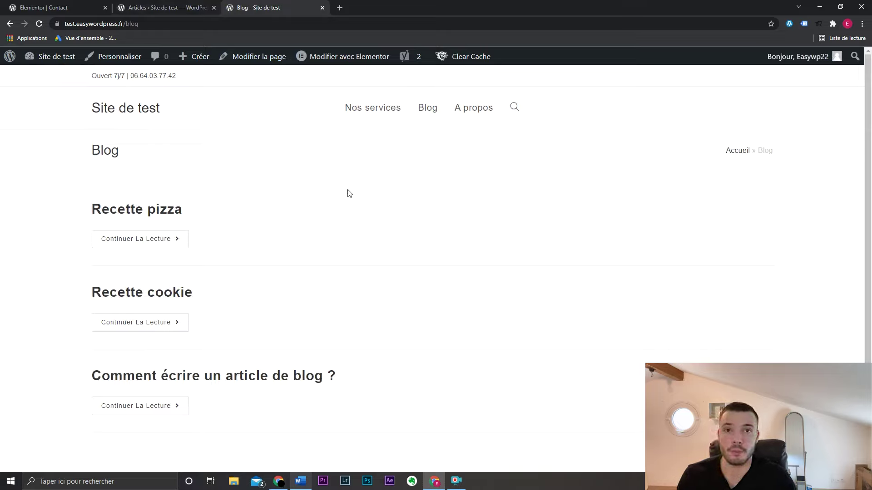
pyautogui.click(175, 7)
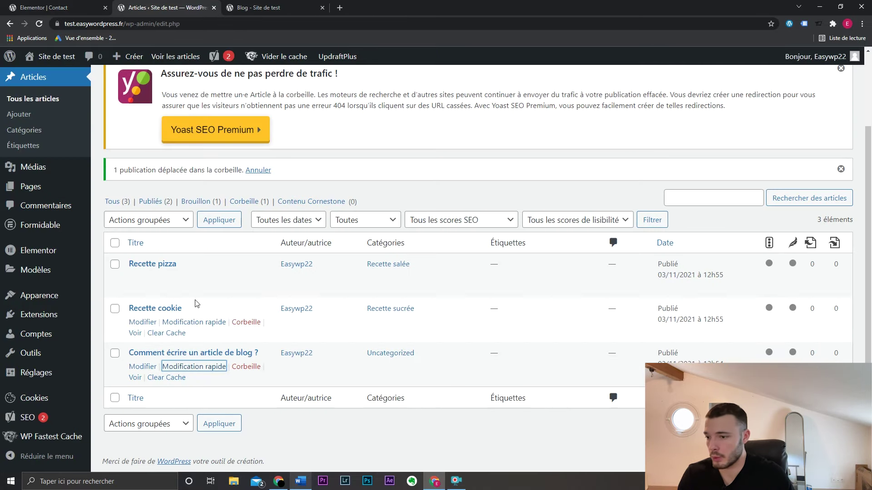
# - Add the Recette salée and Recette sucrée categories to Menu Principal
pyautogui.moveTo(87, 297)
pyautogui.click(116, 319)
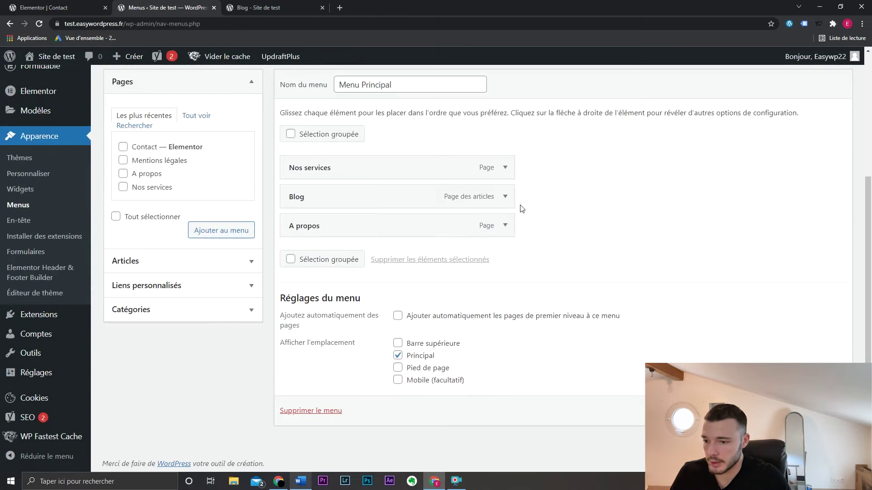
pyautogui.click(216, 316)
pyautogui.click(167, 225)
pyautogui.click(167, 238)
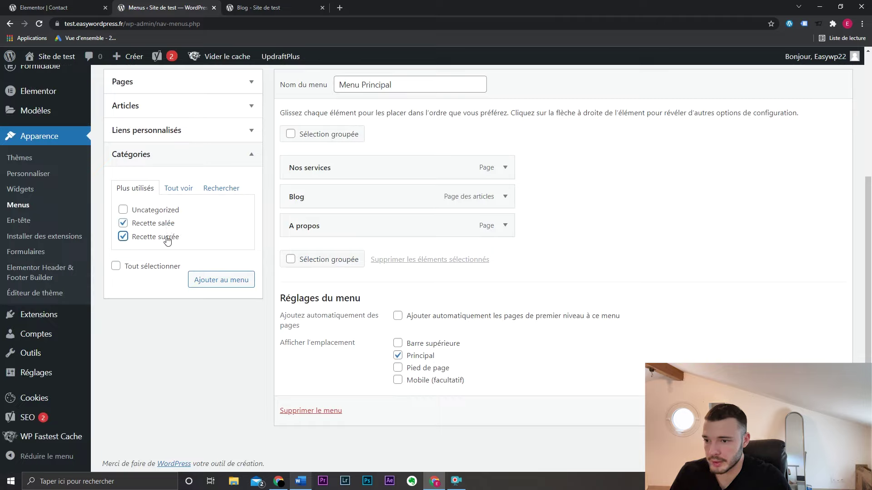
pyautogui.click(215, 286)
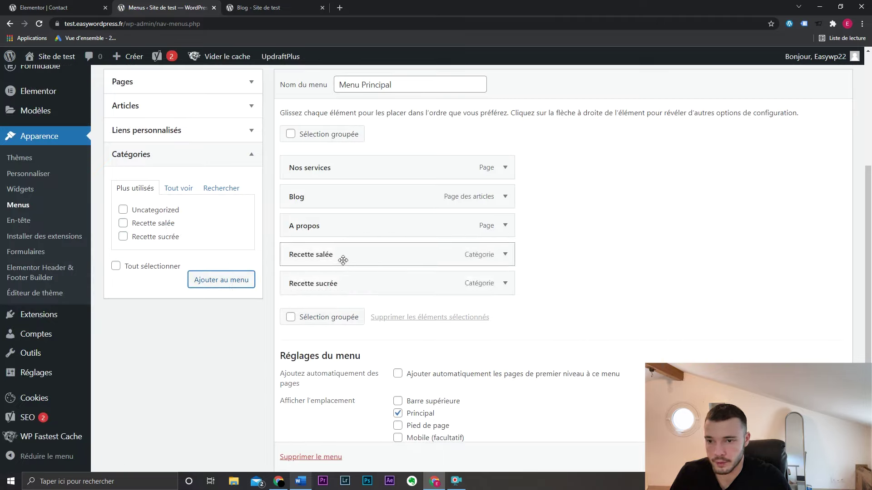
# - Nest both recipe categories under Blog and save Menu Principal
pyautogui.moveTo(340, 259); pyautogui.dragTo(377, 224)
pyautogui.moveTo(363, 290); pyautogui.dragTo(384, 256)
pyautogui.scroll(-1, 384, 255)
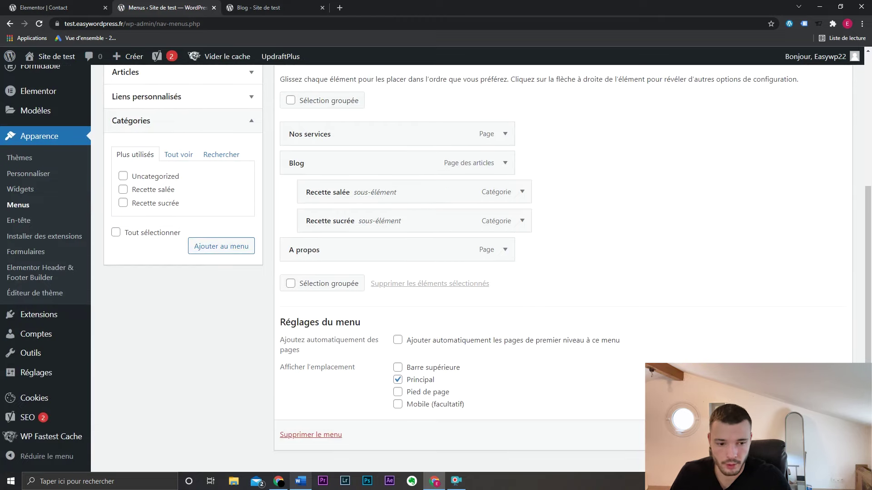
pyautogui.click(813, 434)
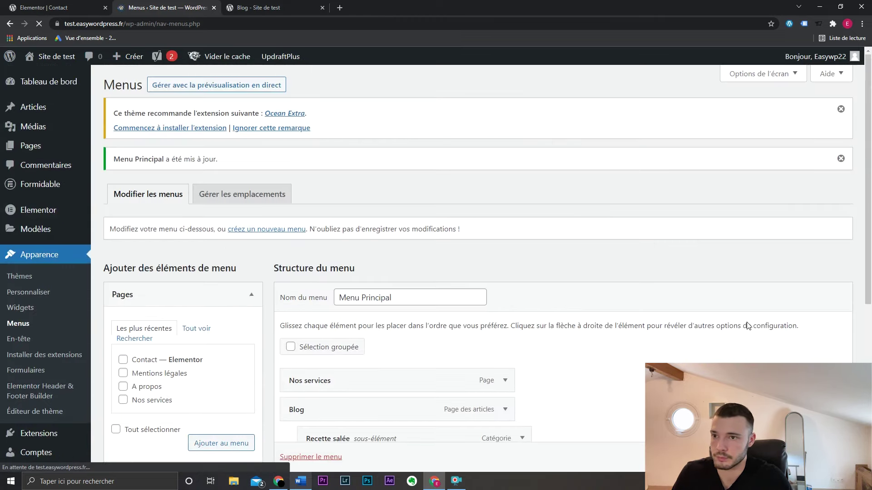
pyautogui.click(271, 6)
# - Reload the site and open the Recette Salée, then Recette Sucrée, archives from the Blog menu
pyautogui.press('F5')
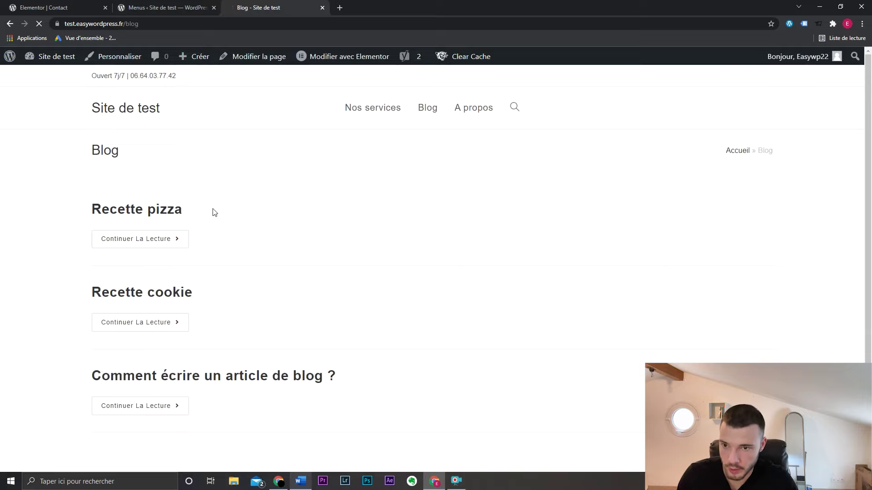
pyautogui.moveTo(423, 120)
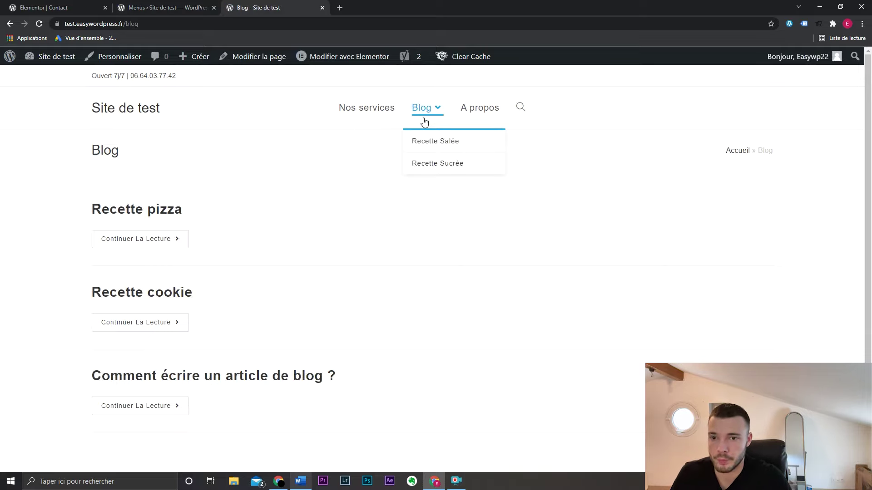
pyautogui.click(453, 142)
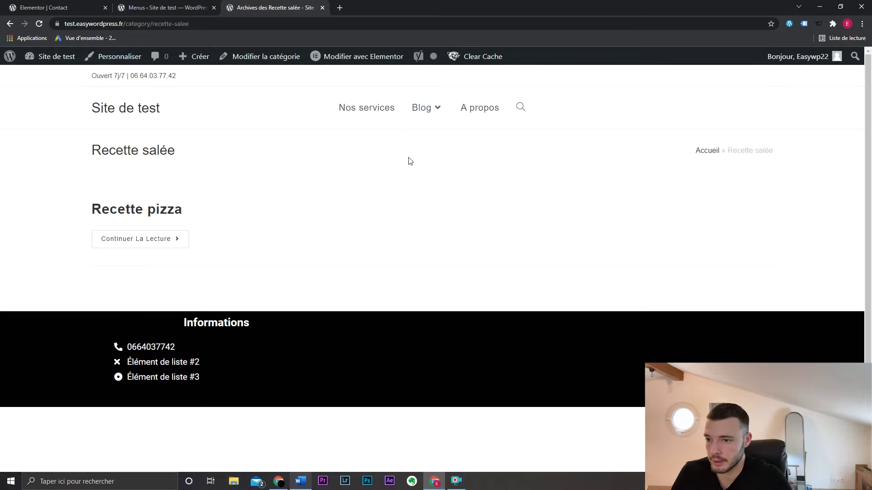
pyautogui.moveTo(429, 119)
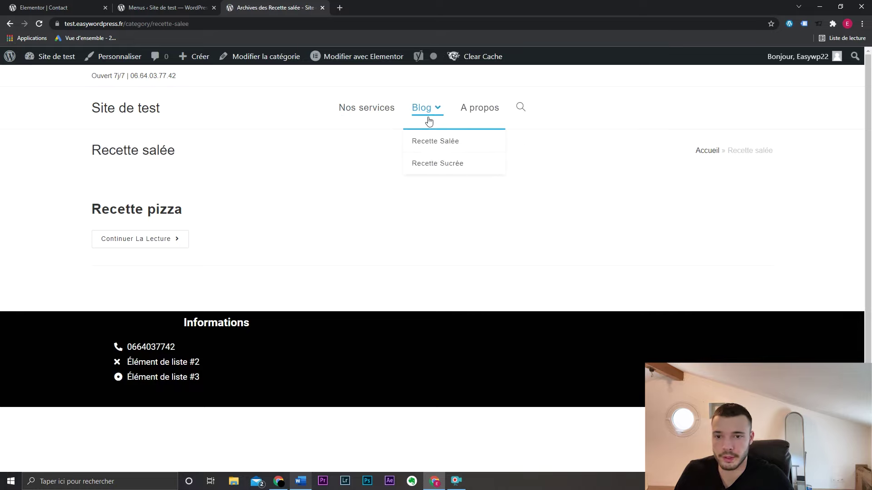
pyautogui.click(438, 172)
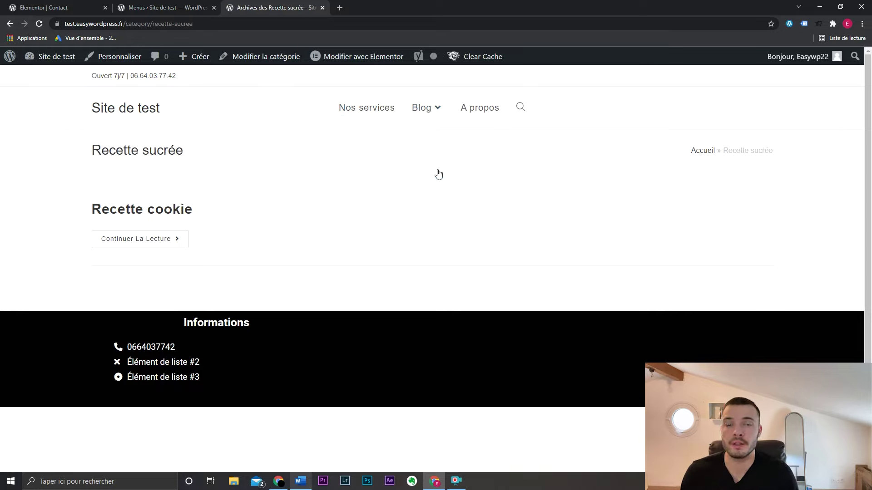